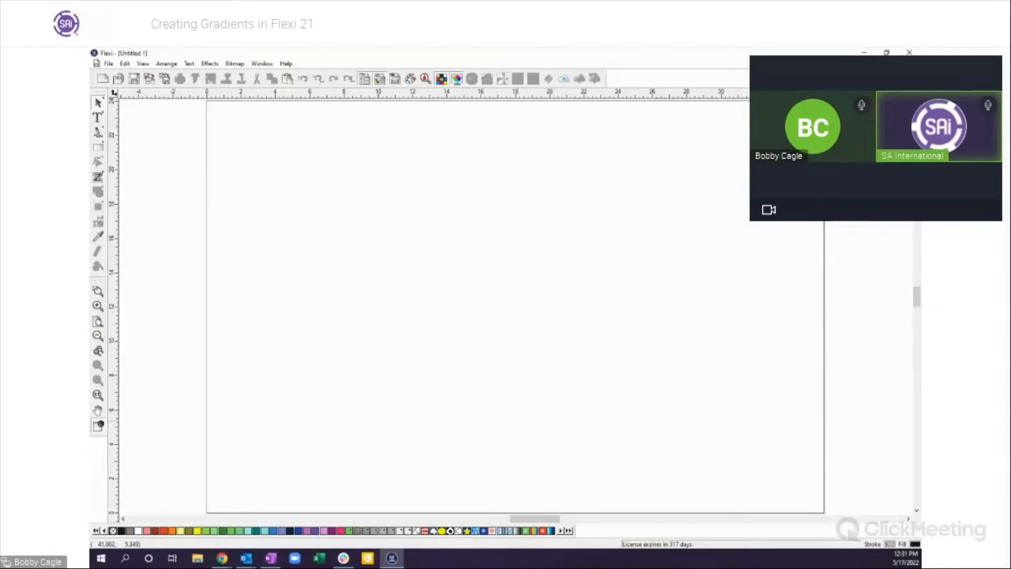
Draw a black-filled rectangle about 14 by 8 in on the upper part of the page and select it
{"action": "key", "text": "alt+Tab"}
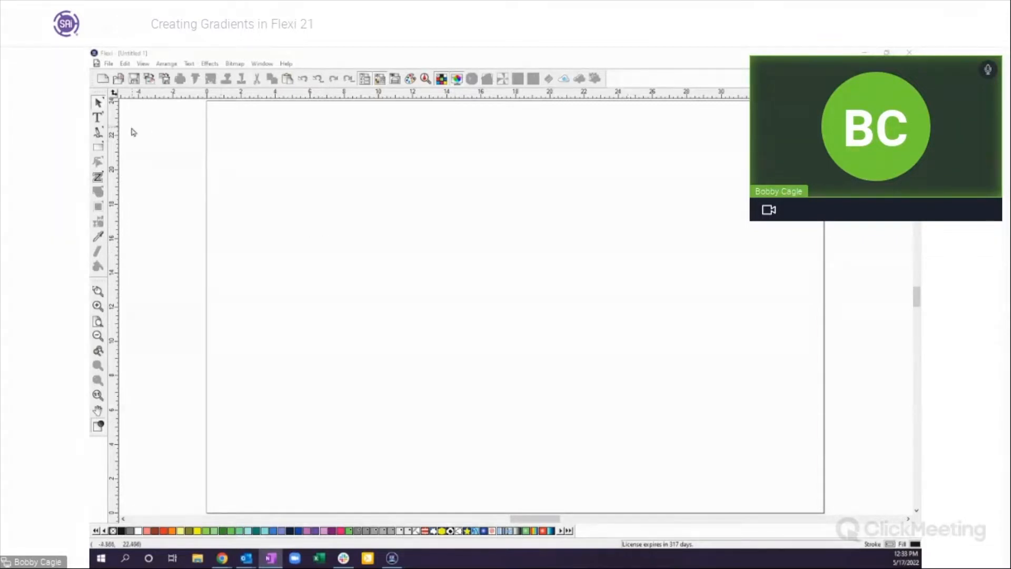
{"action": "left_click", "coordinate": [98, 147]}
{"action": "mouse_move", "coordinate": [279, 160]}
{"action": "left_mouse_down"}
{"action": "mouse_move", "coordinate": [350, 198]}
{"action": "mouse_move", "coordinate": [490, 248]}
{"action": "mouse_move", "coordinate": [519, 300]}
{"action": "left_mouse_up"}
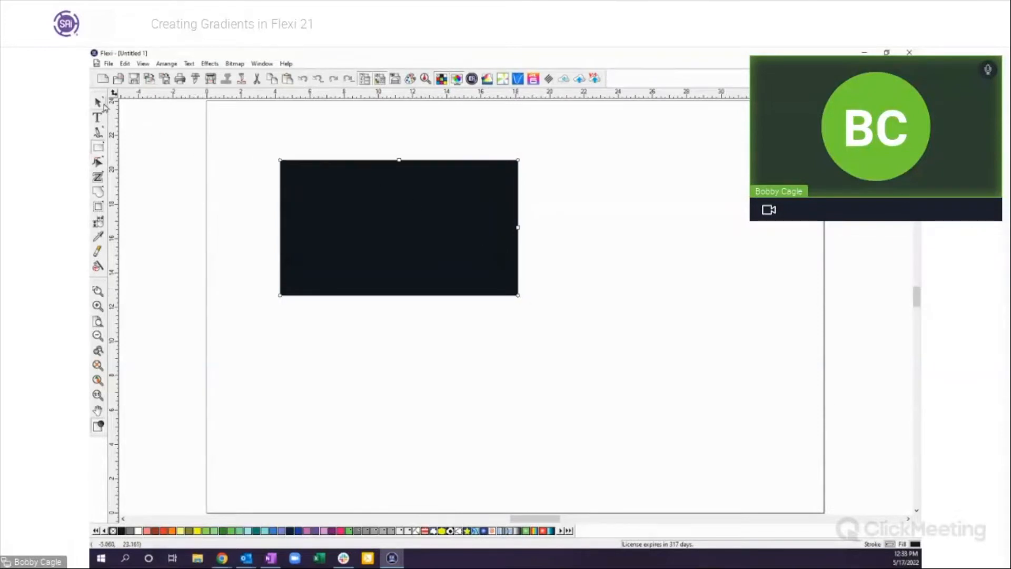
{"action": "left_click", "coordinate": [99, 104]}
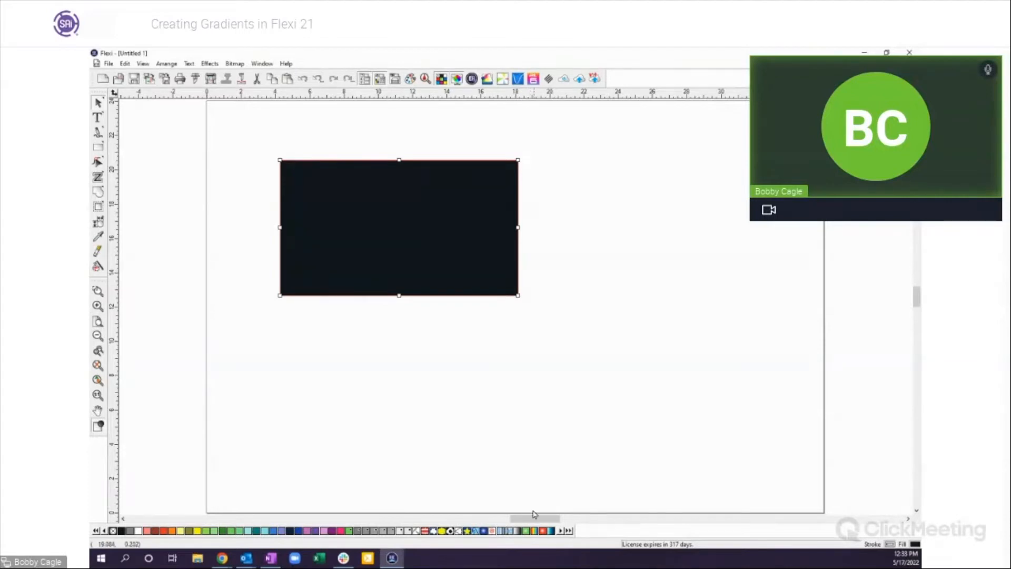
Try the Under Water, Red Lit, Rainbow, Gray Fade, Crome Wheel and Crome Rail gradient swatches on the rectangle
{"action": "left_click", "coordinate": [551, 531]}
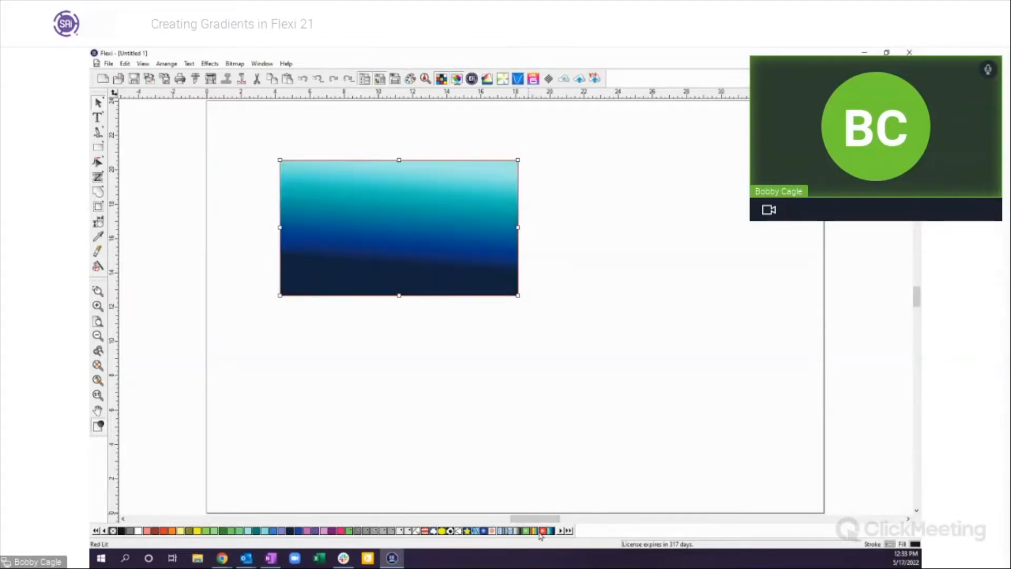
{"action": "left_click", "coordinate": [543, 530]}
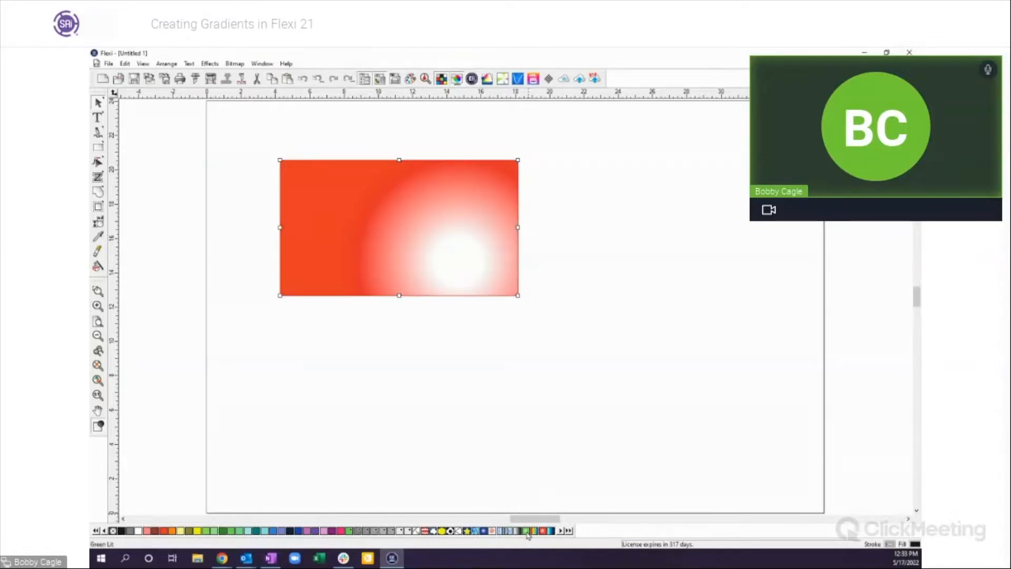
{"action": "left_click", "coordinate": [535, 530]}
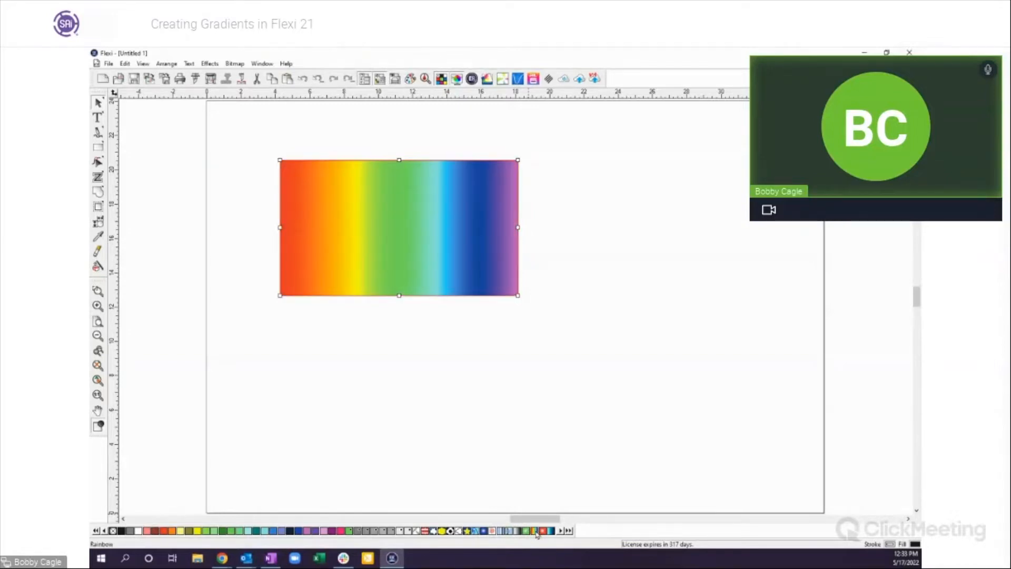
{"action": "left_click", "coordinate": [517, 530]}
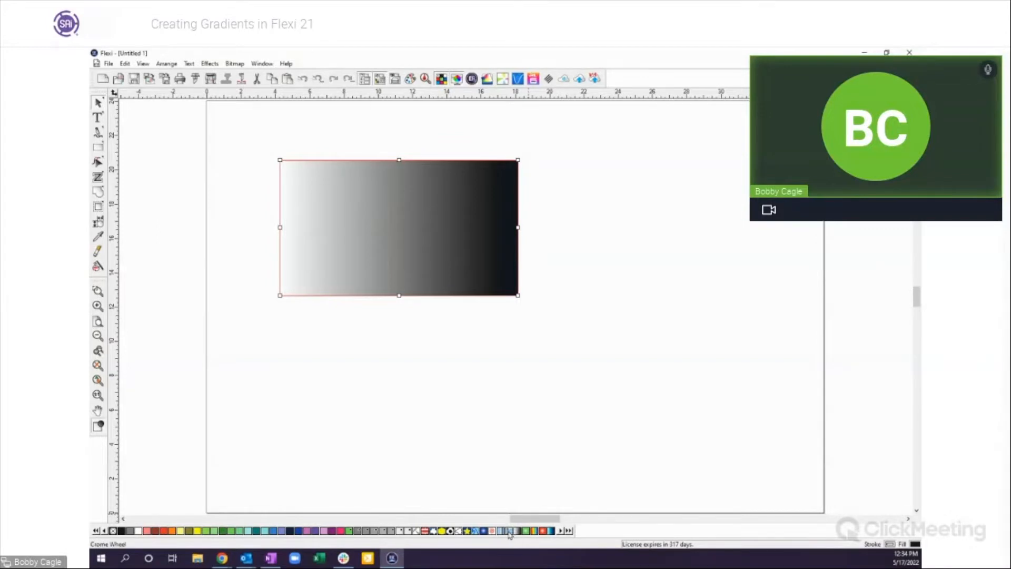
{"action": "left_click", "coordinate": [509, 530]}
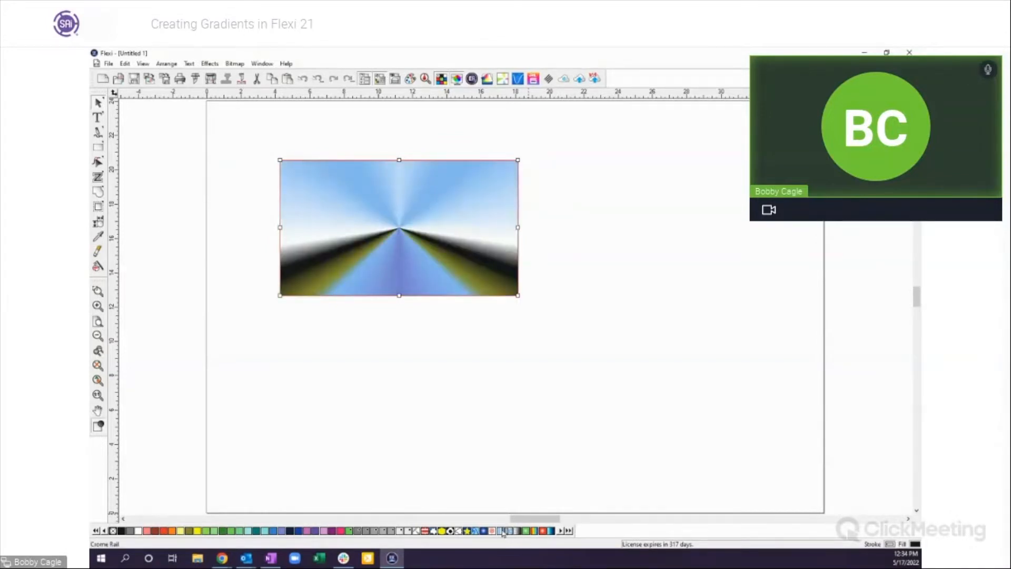
{"action": "left_click", "coordinate": [502, 531]}
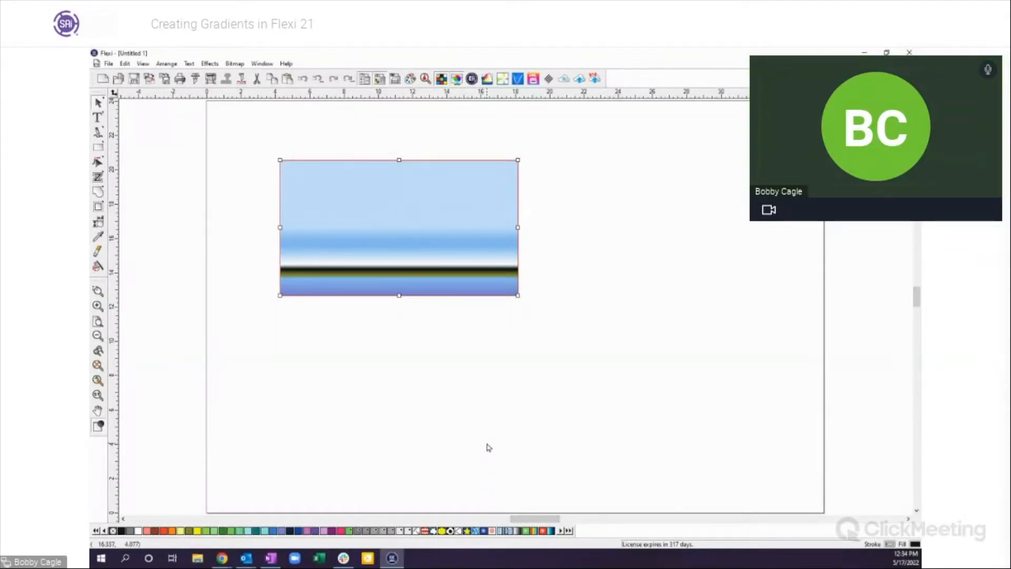
Preview the Blue Lit, Green Lit and Rainbow gradient swatches on the rectangle
{"action": "left_click", "coordinate": [482, 530]}
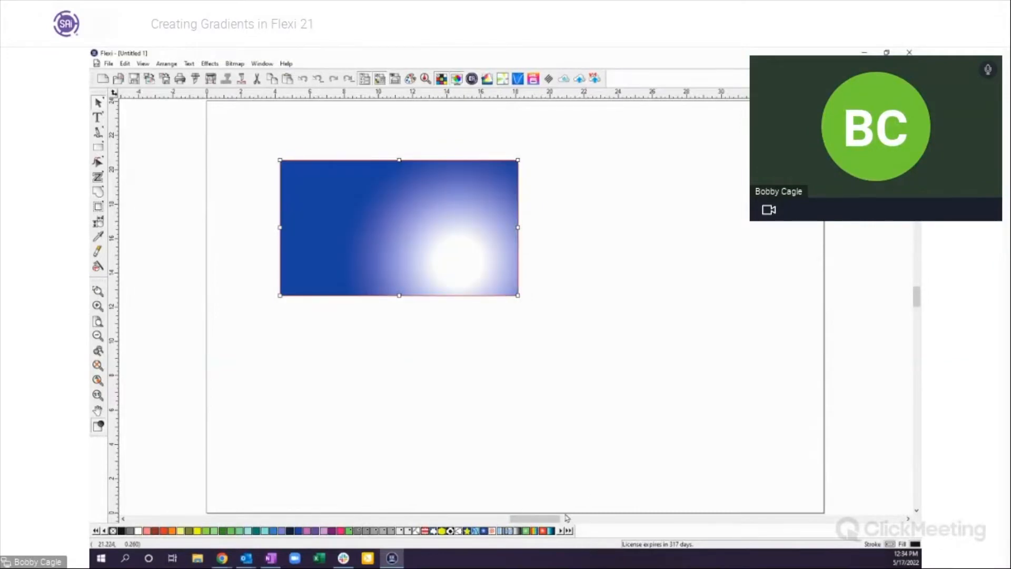
{"action": "left_click", "coordinate": [520, 531]}
{"action": "left_click", "coordinate": [527, 531]}
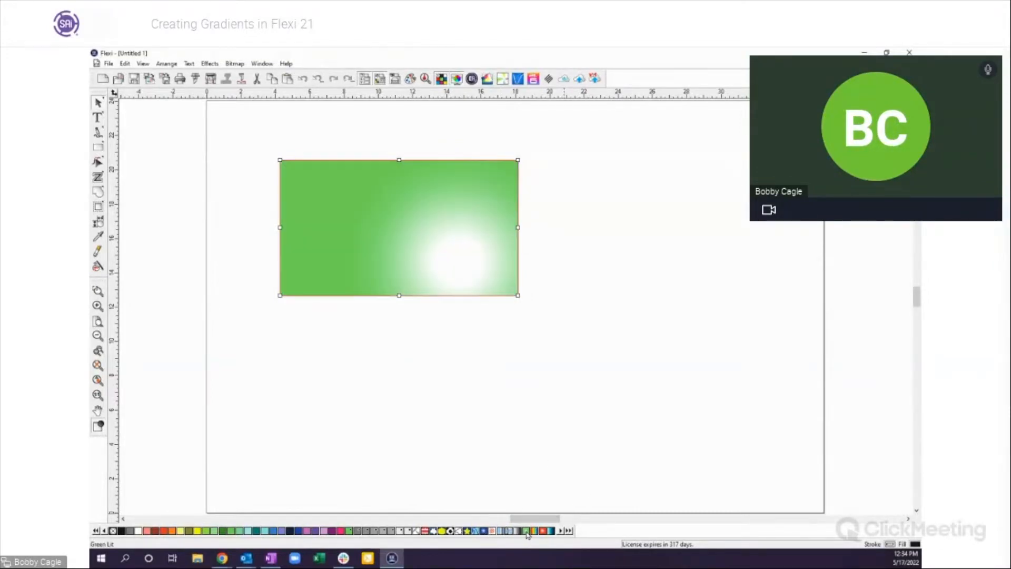
{"action": "left_click", "coordinate": [535, 530]}
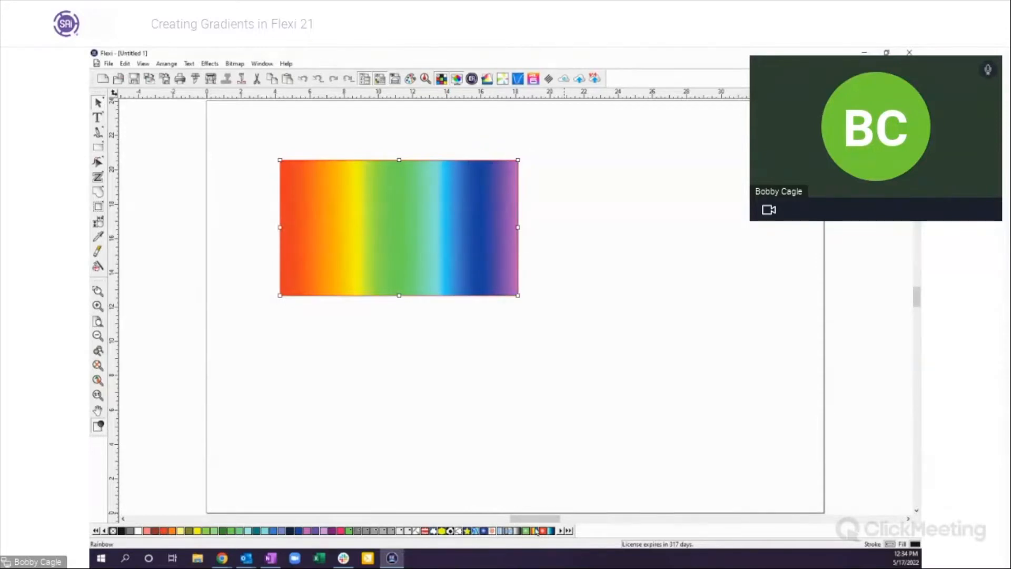
Reposition and enlarge the rectangle to about 17.3 by 9.9 in and fill it with solid black
{"action": "left_click_drag", "start_coordinate": [458, 247], "coordinate": [423, 260]}
{"action": "left_click_drag", "start_coordinate": [483, 307], "coordinate": [500, 329]}
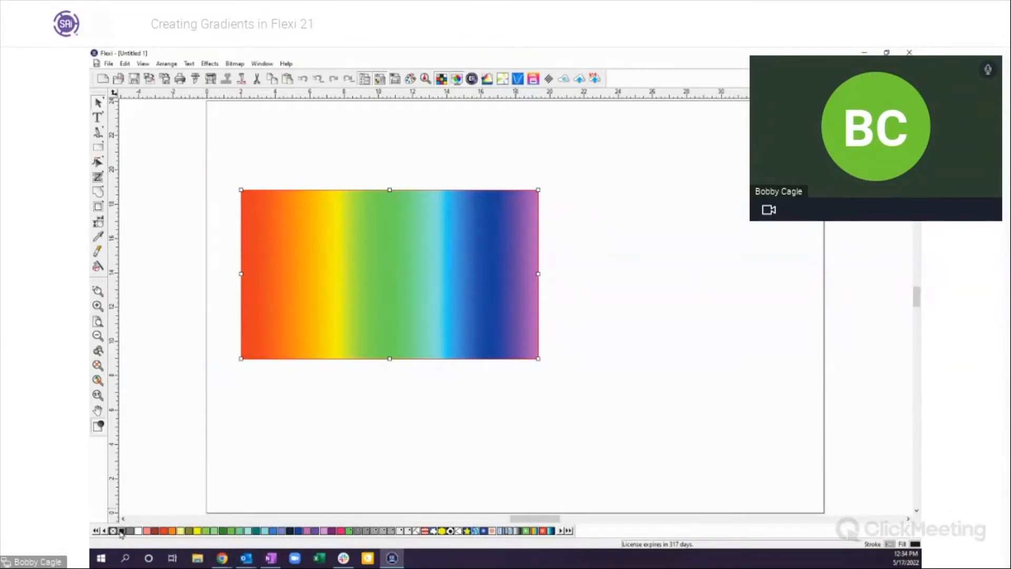
{"action": "left_click", "coordinate": [121, 531]}
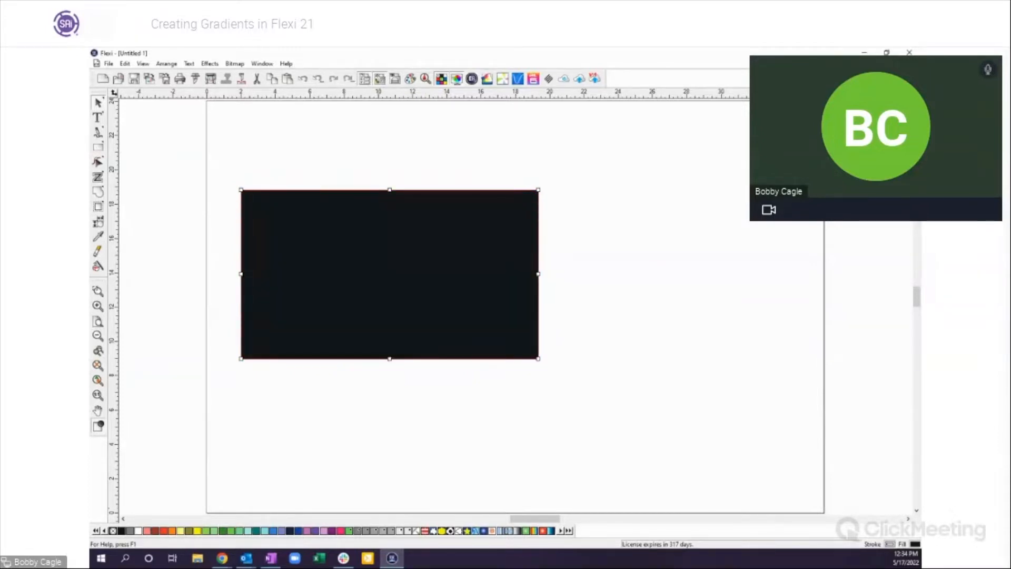
Arrange the Fill/Stroke Editor and DesignCentral windows one above the other beside the rectangle
{"action": "mouse_move", "coordinate": [841, 67]}
{"action": "left_mouse_down"}
{"action": "mouse_move", "coordinate": [800, 125]}
{"action": "mouse_move", "coordinate": [740, 264]}
{"action": "mouse_move", "coordinate": [680, 119]}
{"action": "left_mouse_up"}
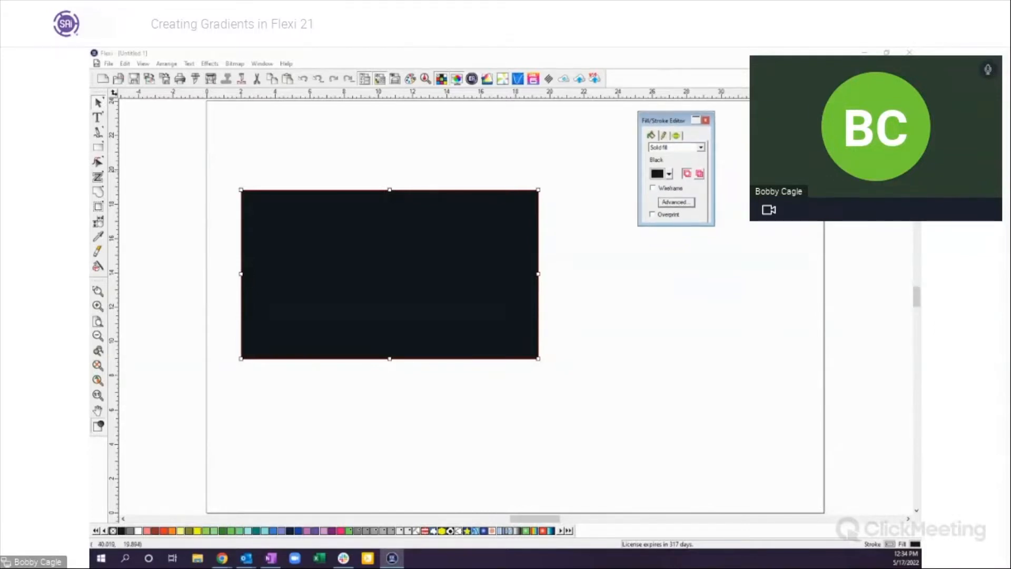
{"action": "mouse_move", "coordinate": [884, 69]}
{"action": "left_mouse_down"}
{"action": "mouse_move", "coordinate": [895, 85]}
{"action": "mouse_move", "coordinate": [820, 153]}
{"action": "mouse_move", "coordinate": [752, 294]}
{"action": "mouse_move", "coordinate": [822, 311]}
{"action": "mouse_move", "coordinate": [720, 297]}
{"action": "left_mouse_up"}
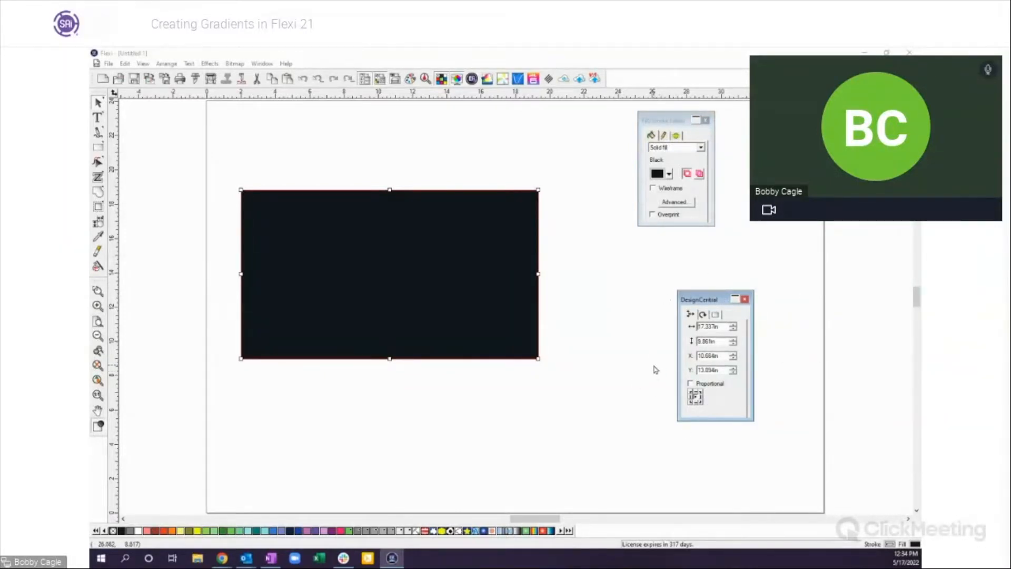
{"action": "left_click_drag", "start_coordinate": [721, 304], "coordinate": [736, 315]}
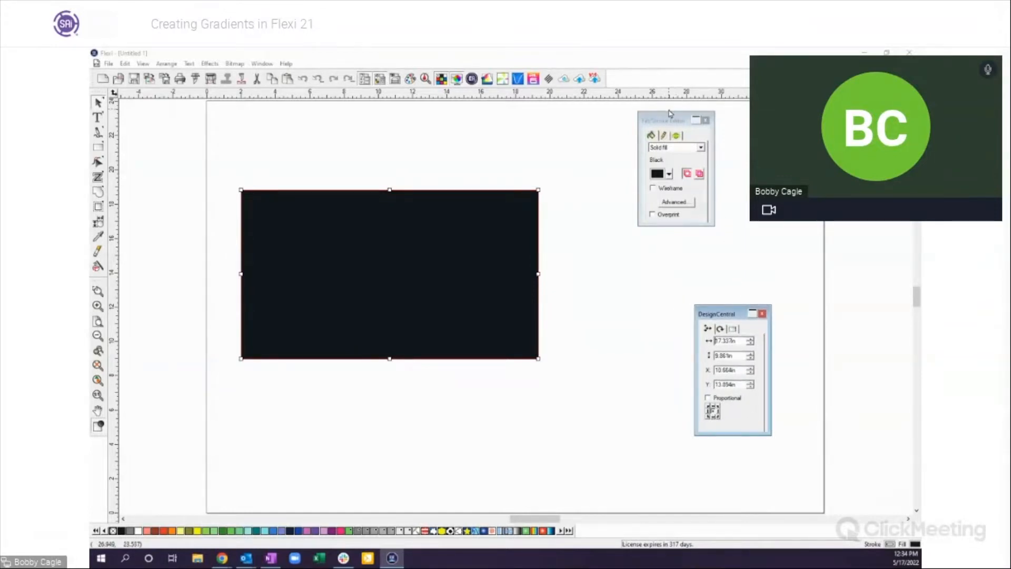
{"action": "left_click_drag", "start_coordinate": [671, 119], "coordinate": [728, 130]}
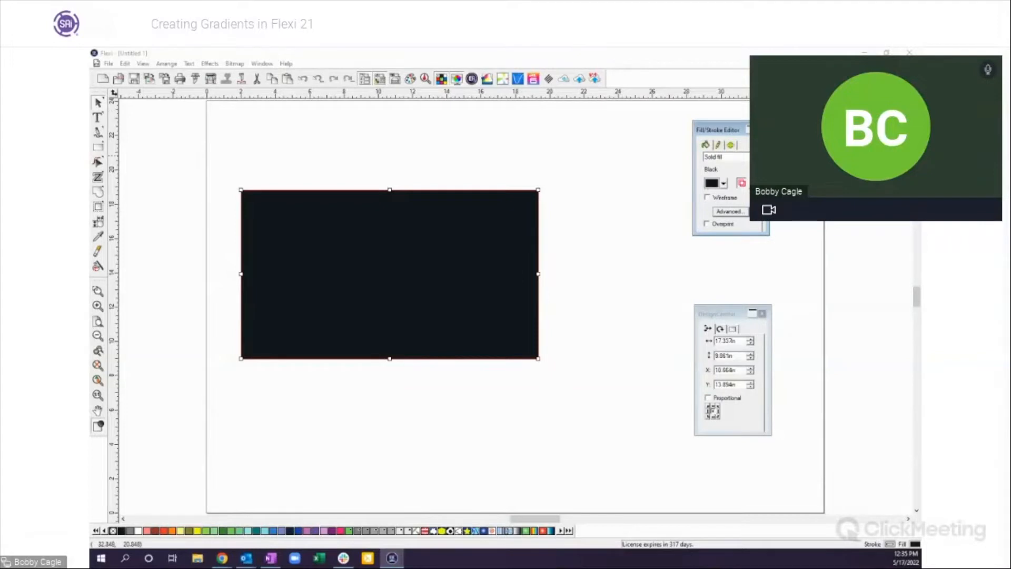
Change the rectangle's fill type from solid to Gradient fill with the Rainbow preset
{"action": "left_click", "coordinate": [755, 156]}
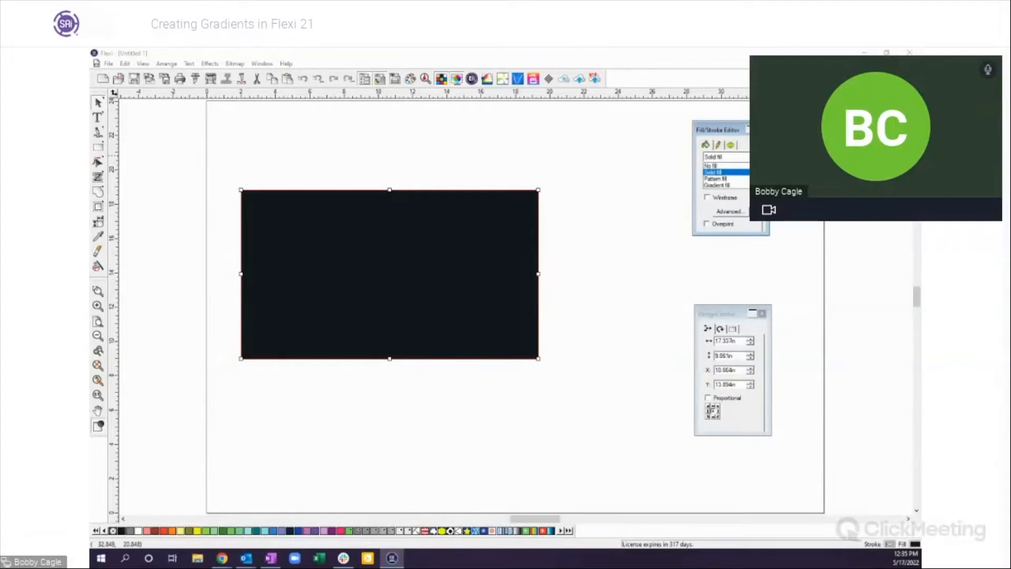
{"action": "left_click", "coordinate": [719, 186]}
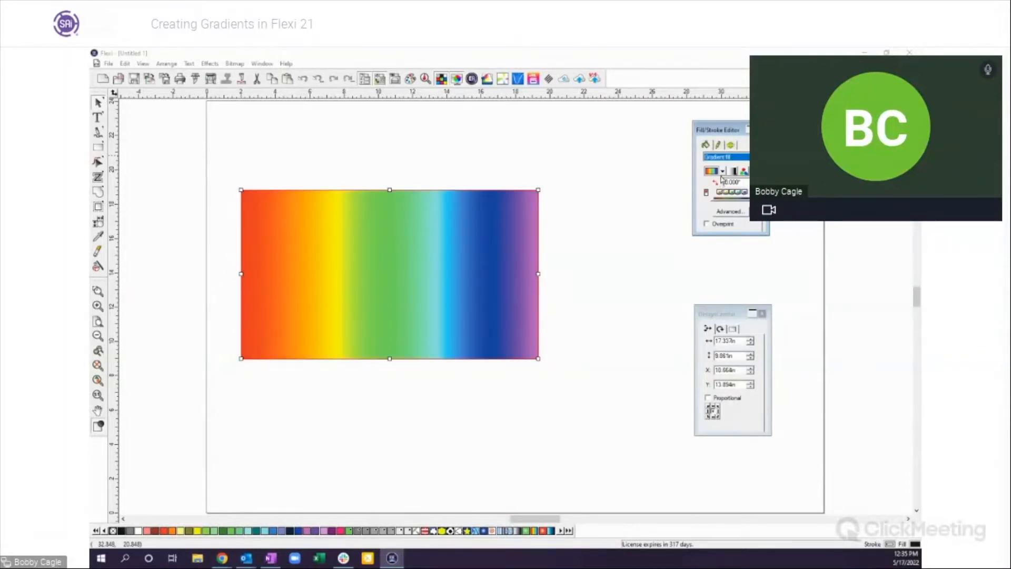
{"action": "left_click", "coordinate": [722, 172]}
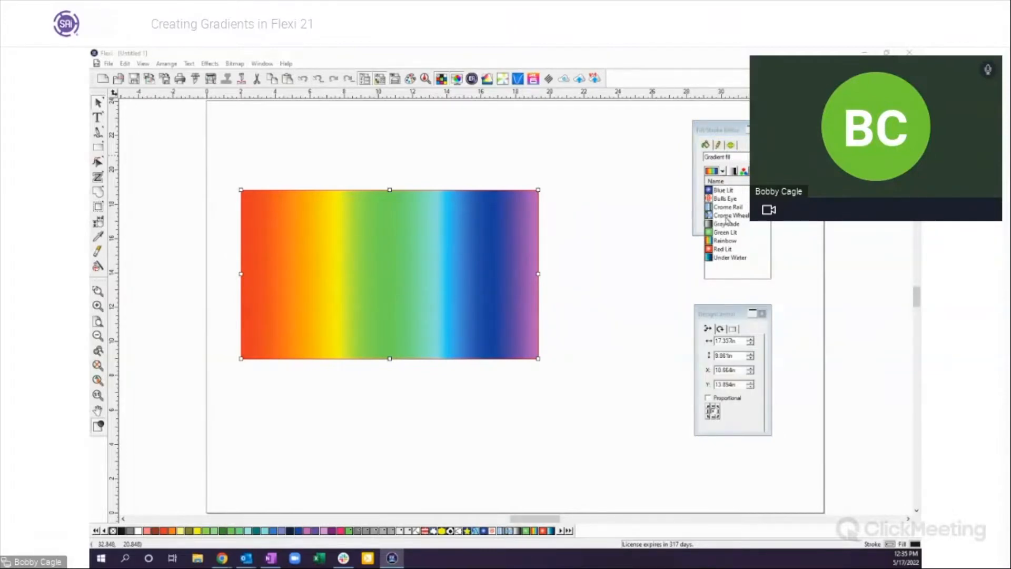
{"action": "left_click", "coordinate": [725, 241]}
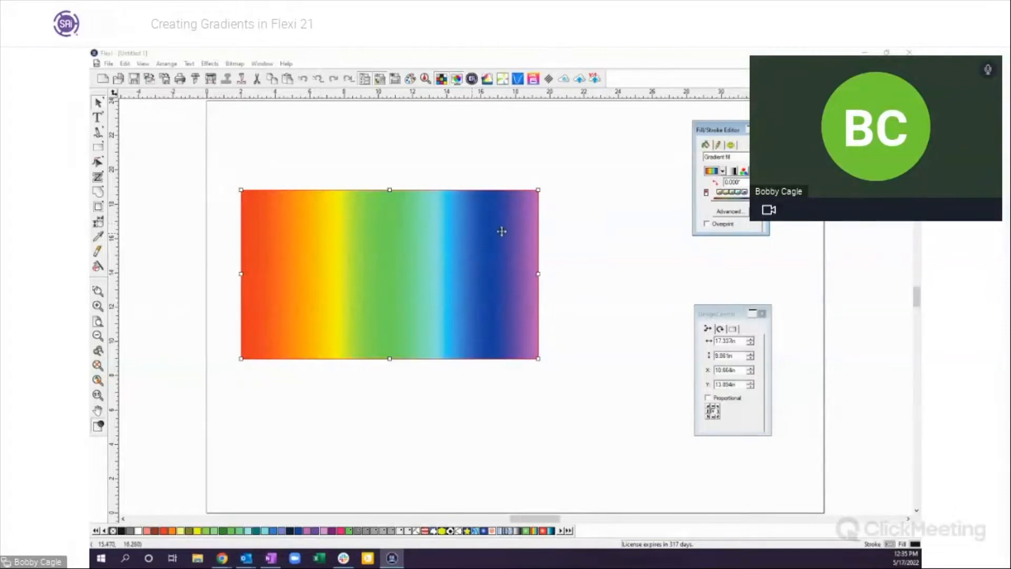
Try the Blue Lit preset as the rectangle's gradient fill and return to Rainbow
{"action": "left_click", "coordinate": [722, 171]}
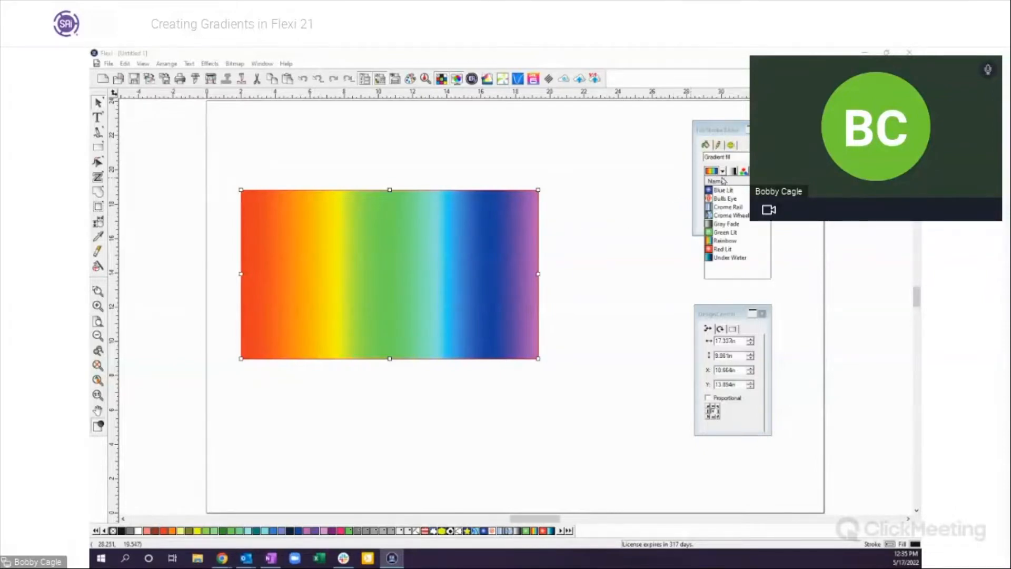
{"action": "left_click", "coordinate": [722, 190]}
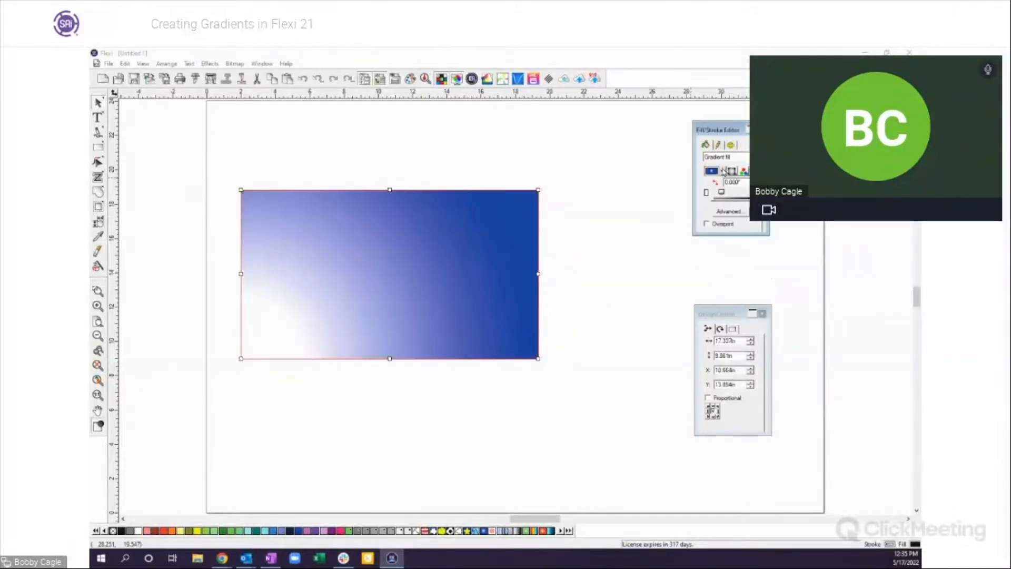
{"action": "left_click", "coordinate": [723, 171]}
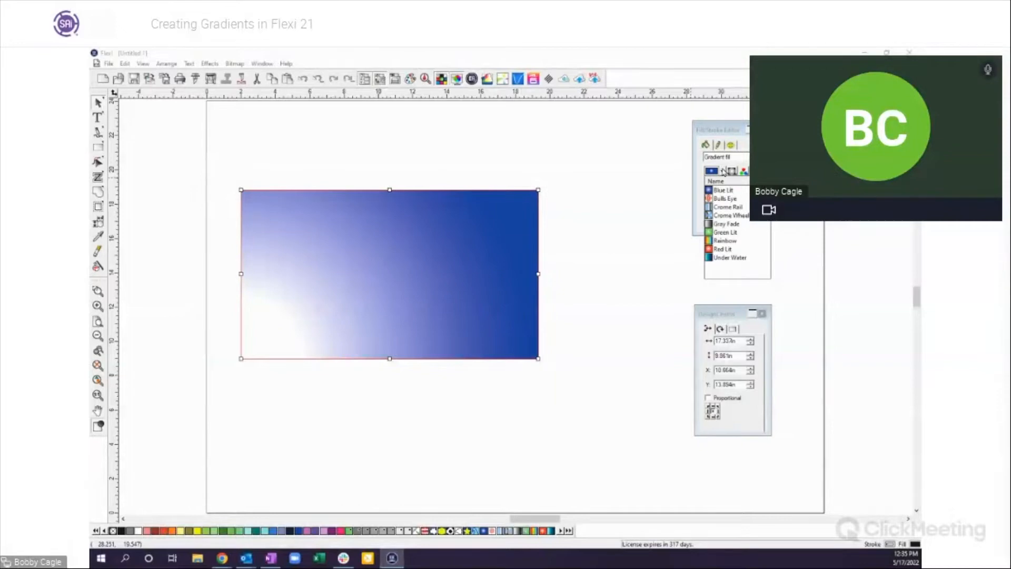
{"action": "left_click", "coordinate": [720, 241]}
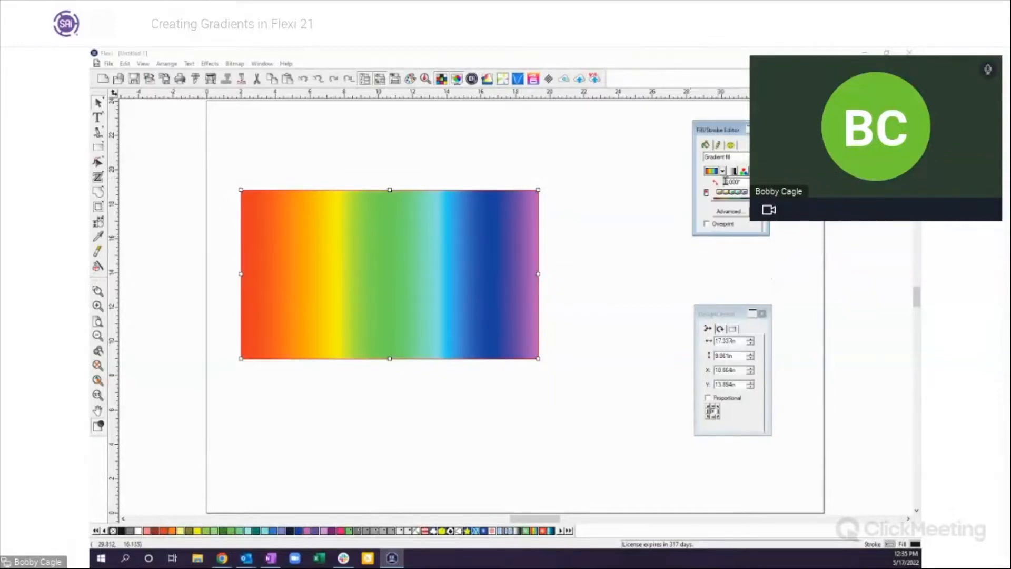
Try the radial and conical gradient styles on the rectangle's Rainbow fill
{"action": "left_click", "coordinate": [734, 171]}
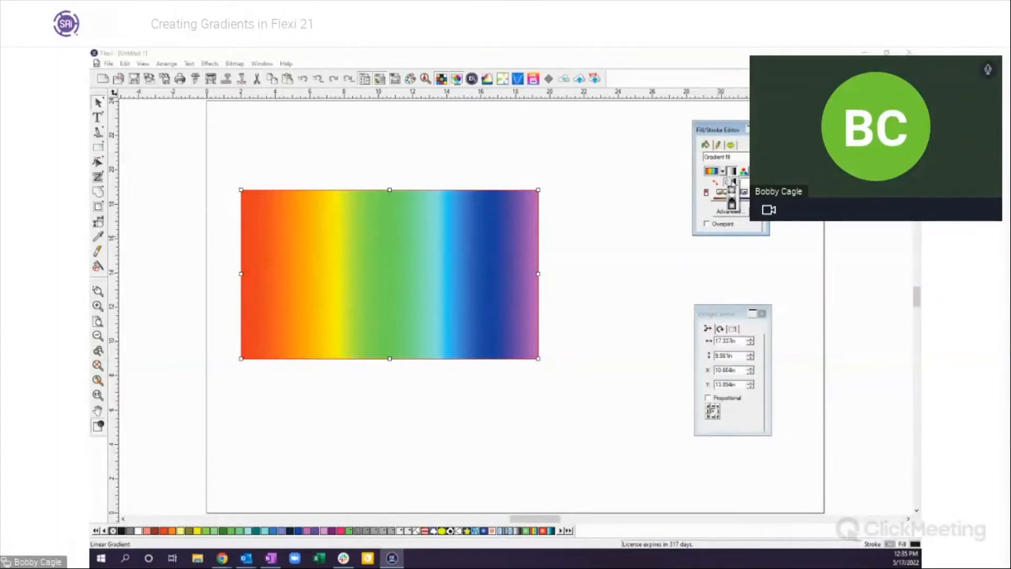
{"action": "left_click", "coordinate": [731, 194]}
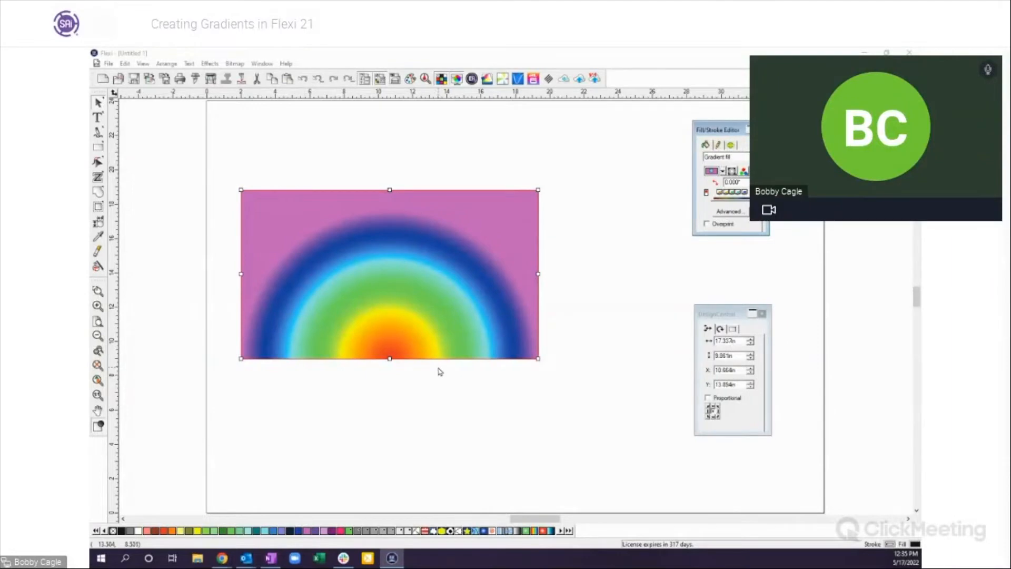
{"action": "left_click", "coordinate": [732, 171]}
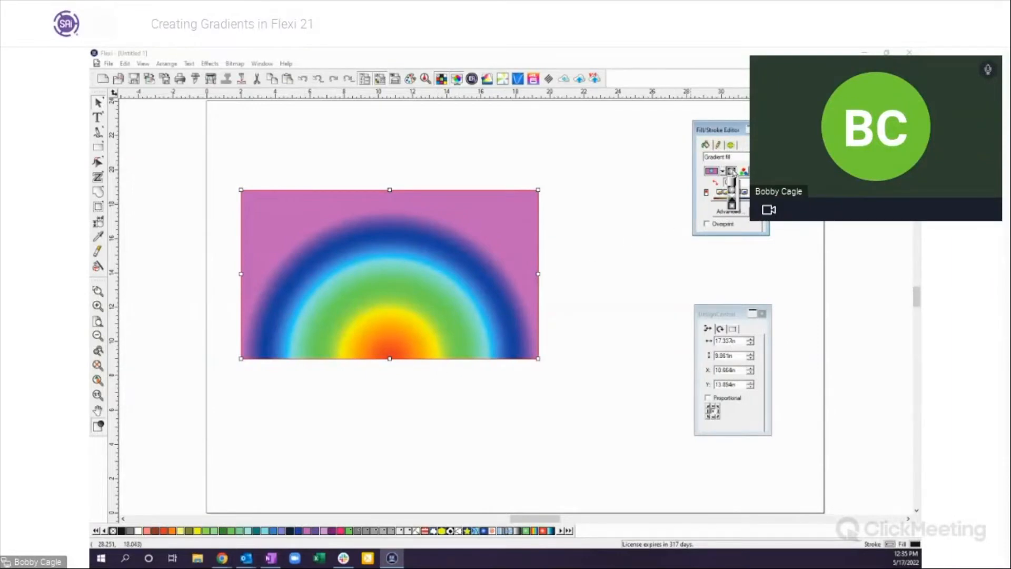
{"action": "left_click", "coordinate": [732, 203]}
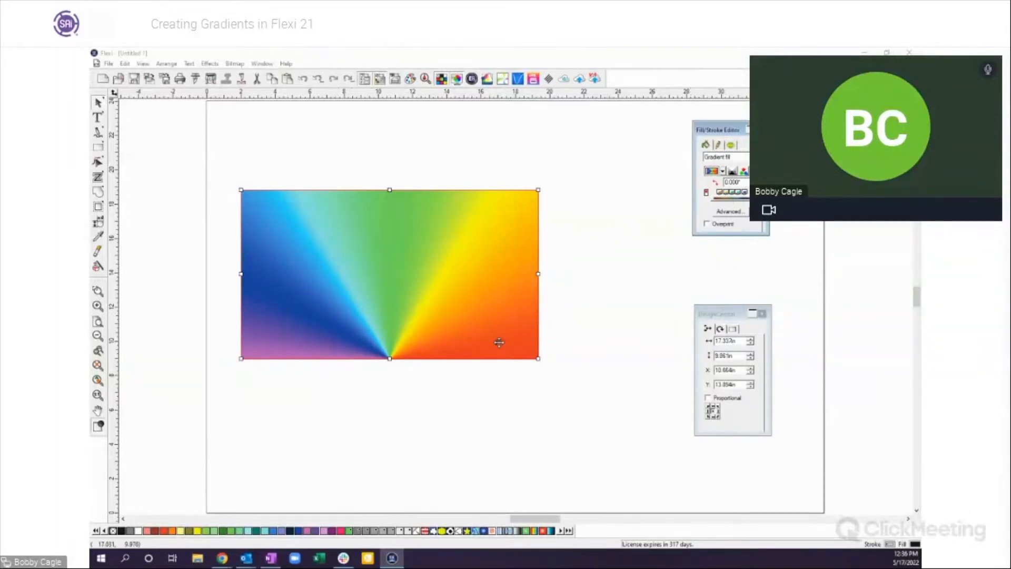
Apply the rectangular gradient style, centred on the rectangle and angled at about 38°, by repositioning its start and end points
{"action": "left_click", "coordinate": [732, 171]}
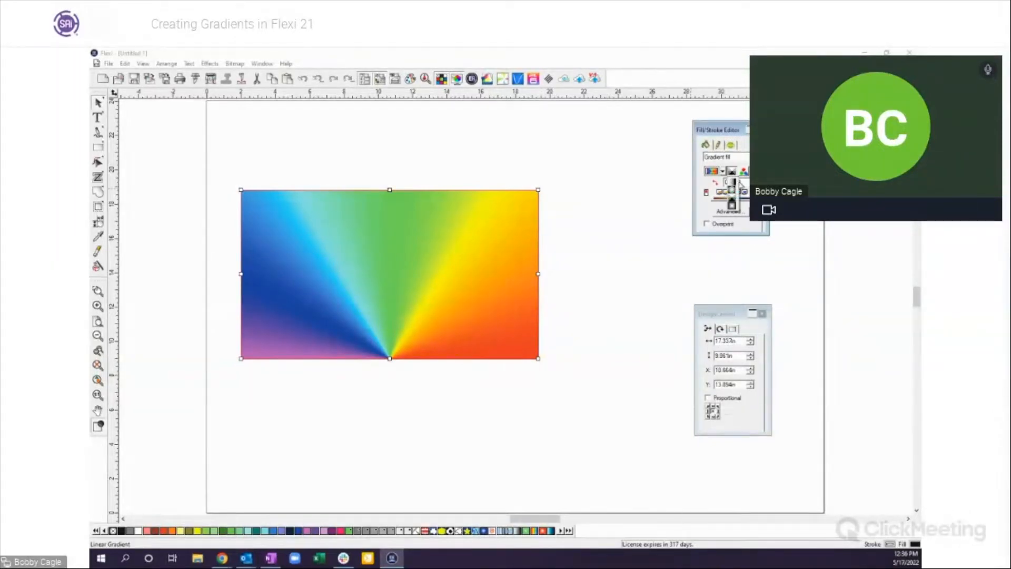
{"action": "left_click", "coordinate": [732, 207]}
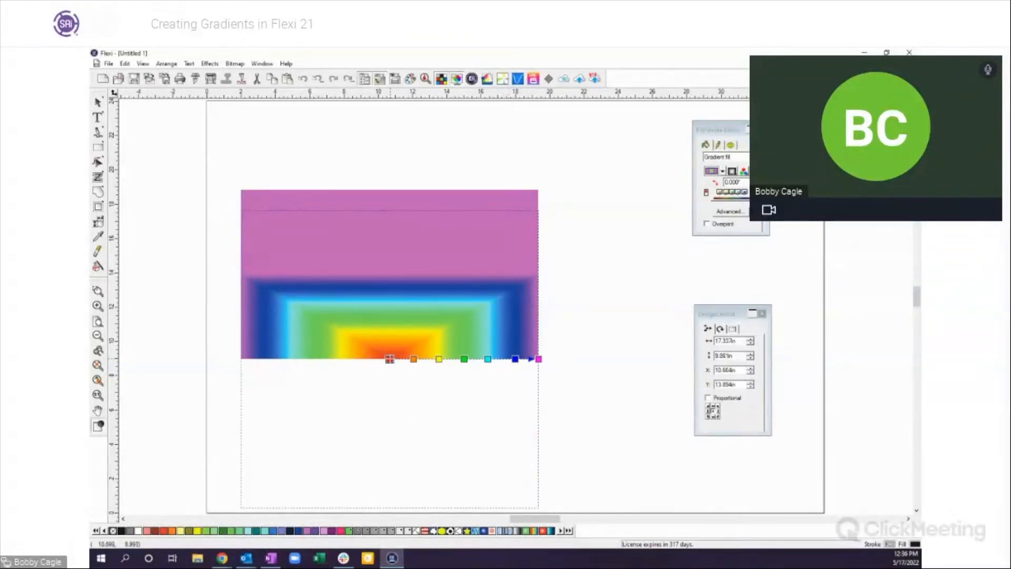
{"action": "left_click_drag", "start_coordinate": [389, 359], "coordinate": [389, 278]}
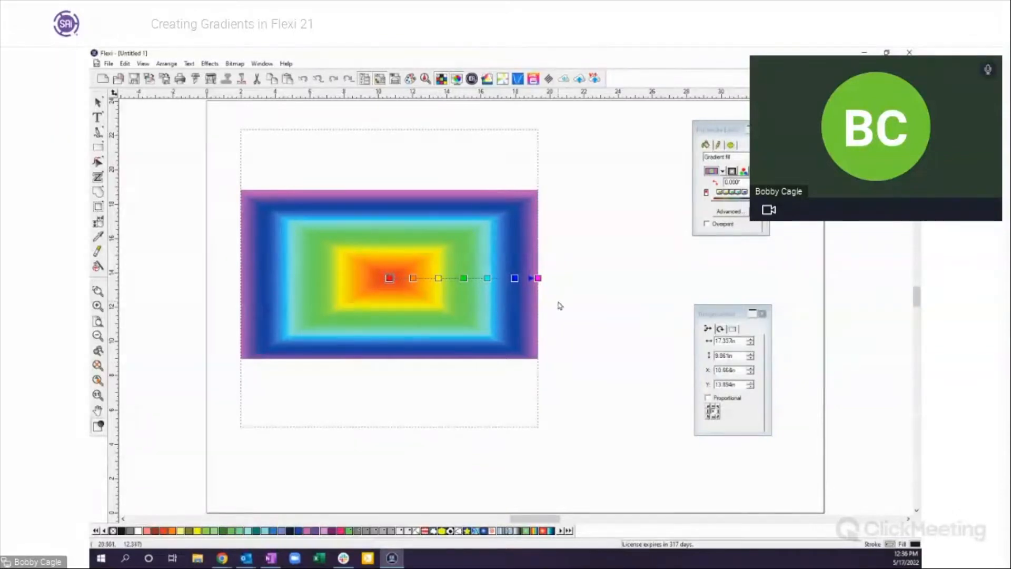
{"action": "left_click_drag", "start_coordinate": [537, 278], "coordinate": [485, 202]}
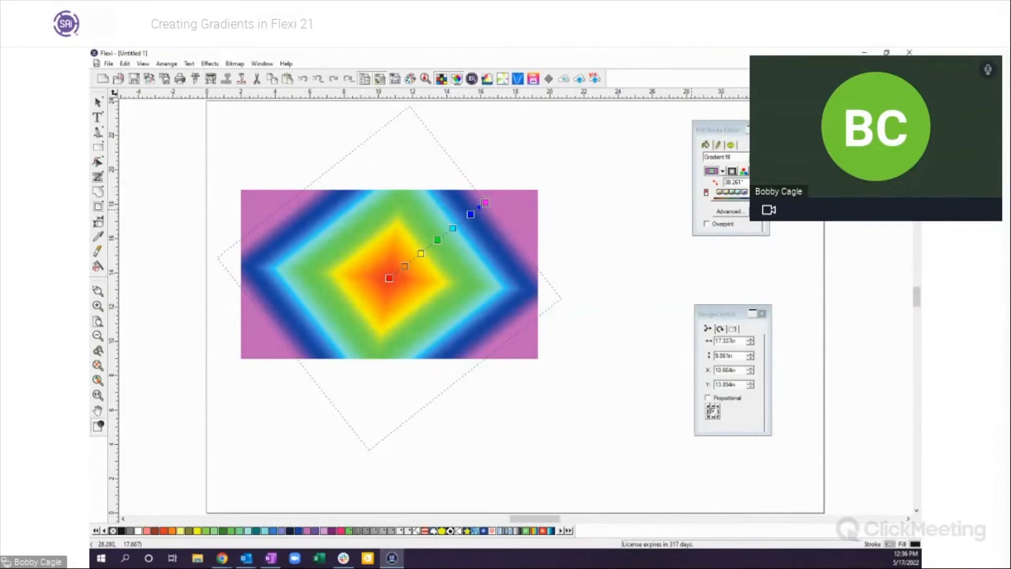
Switch the fill to a linear gradient and move its start point to the middle of the rectangle's left edge, angled about 17°
{"action": "left_click", "coordinate": [732, 170]}
{"action": "left_click_drag", "start_coordinate": [293, 354], "coordinate": [244, 277]}
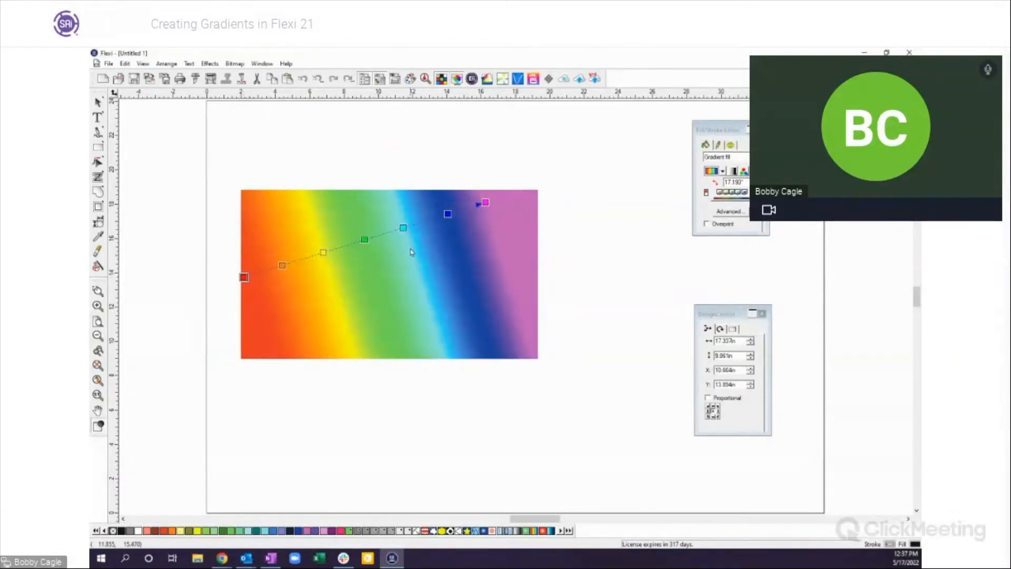
Reposition the linear gradient's start and end points to run horizontally across the rectangle, then vertically from its upper to lower edge at 270°
{"action": "left_click_drag", "start_coordinate": [485, 202], "coordinate": [533, 274]}
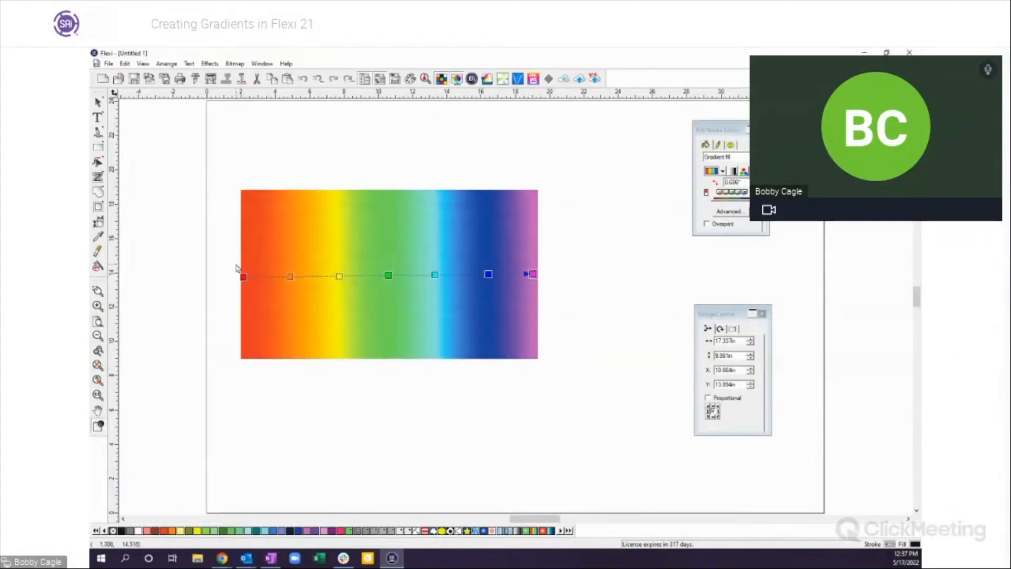
{"action": "left_click_drag", "start_coordinate": [244, 276], "coordinate": [380, 192]}
{"action": "left_click_drag", "start_coordinate": [533, 274], "coordinate": [380, 358]}
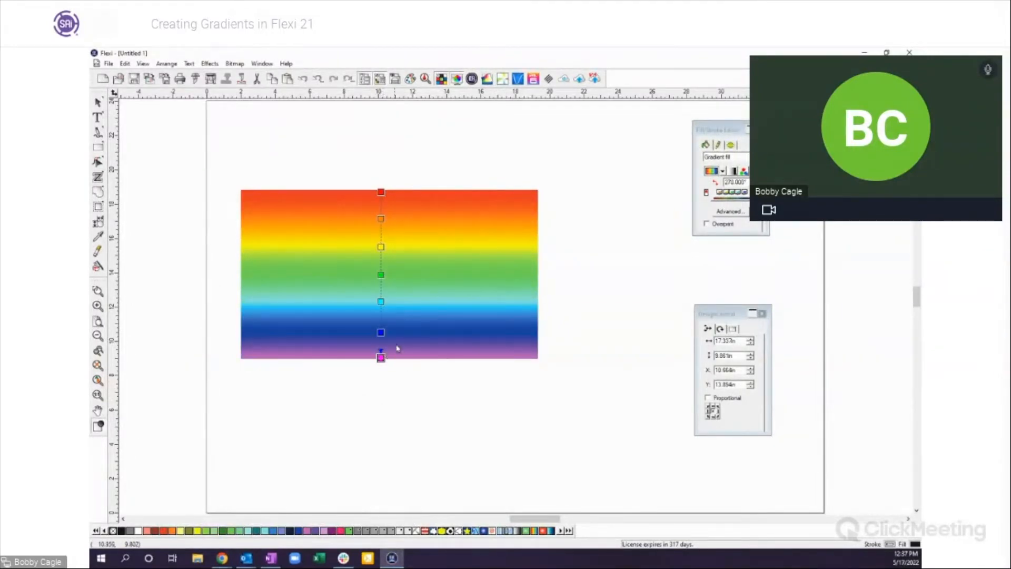
Shift the orange, yellow, green and cyan colour stops toward the gradient's start and the blue stop slightly toward its end
{"action": "left_click", "coordinate": [380, 301]}
{"action": "left_click_drag", "start_coordinate": [380, 295], "coordinate": [380, 339]}
{"action": "left_click_drag", "start_coordinate": [382, 218], "coordinate": [381, 208]}
{"action": "left_click_drag", "start_coordinate": [381, 247], "coordinate": [381, 228]}
{"action": "left_click_drag", "start_coordinate": [381, 274], "coordinate": [381, 254]}
{"action": "left_click_drag", "start_coordinate": [381, 305], "coordinate": [381, 295]}
{"action": "mouse_move", "coordinate": [381, 339]}
{"action": "left_mouse_down"}
{"action": "mouse_move", "coordinate": [380, 284]}
{"action": "mouse_move", "coordinate": [381, 336]}
{"action": "left_mouse_up"}
{"action": "left_click_drag", "start_coordinate": [381, 253], "coordinate": [380, 265]}
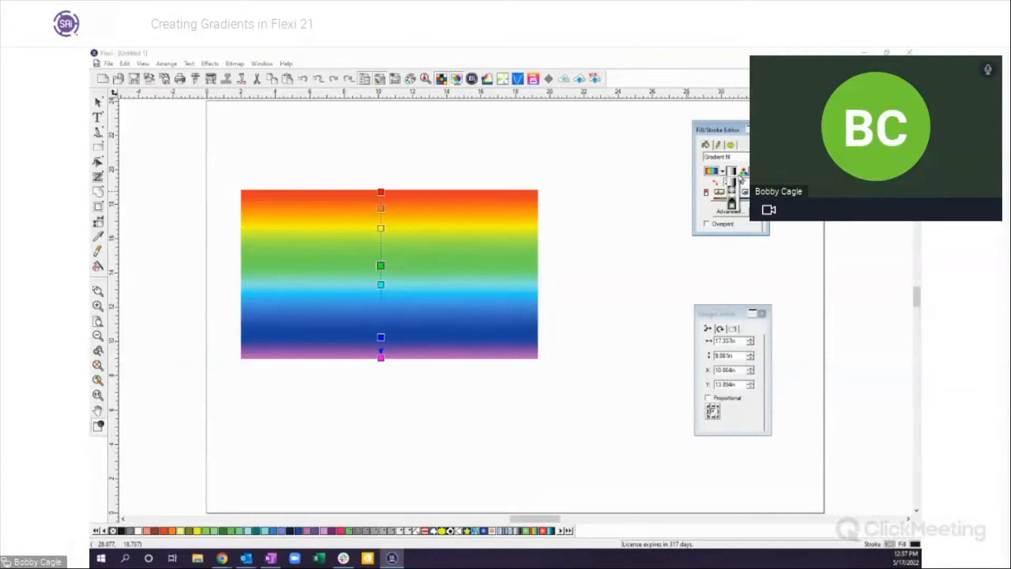
Switch the fill to a radial gradient extending well below the rectangle and move its orange, yellow, green and cyan stops outward
{"action": "left_click", "coordinate": [733, 171]}
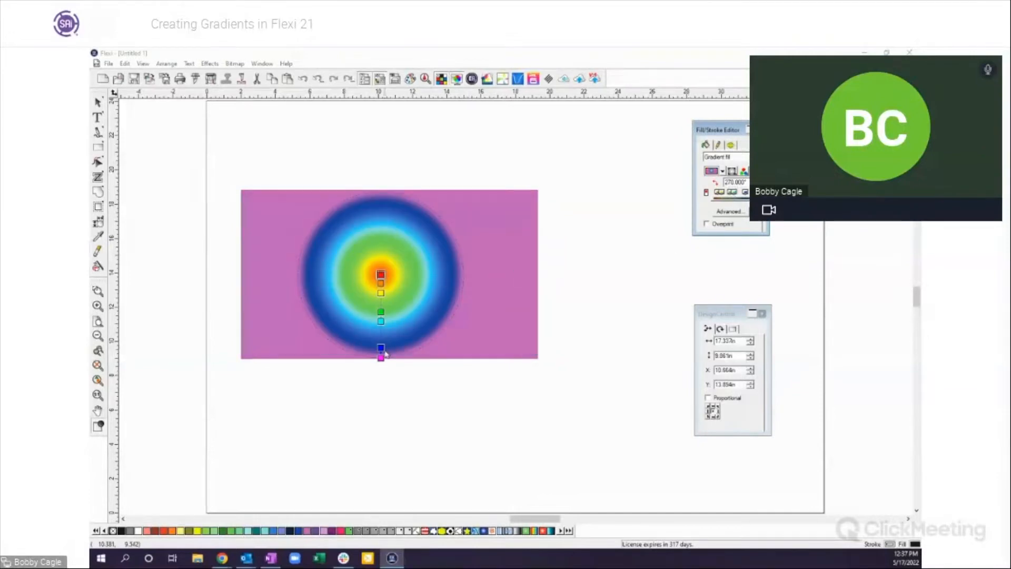
{"action": "left_click_drag", "start_coordinate": [381, 357], "coordinate": [386, 437]}
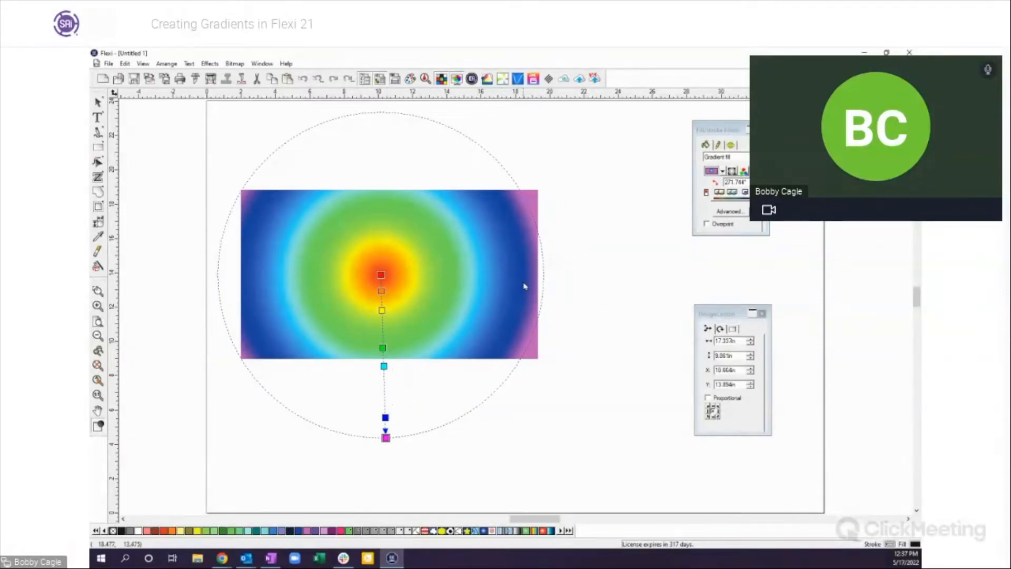
{"action": "left_click_drag", "start_coordinate": [383, 366], "coordinate": [385, 401]}
{"action": "left_click_drag", "start_coordinate": [383, 348], "coordinate": [384, 390]}
{"action": "left_click_drag", "start_coordinate": [382, 310], "coordinate": [384, 370]}
{"action": "left_click_drag", "start_coordinate": [383, 291], "coordinate": [384, 349]}
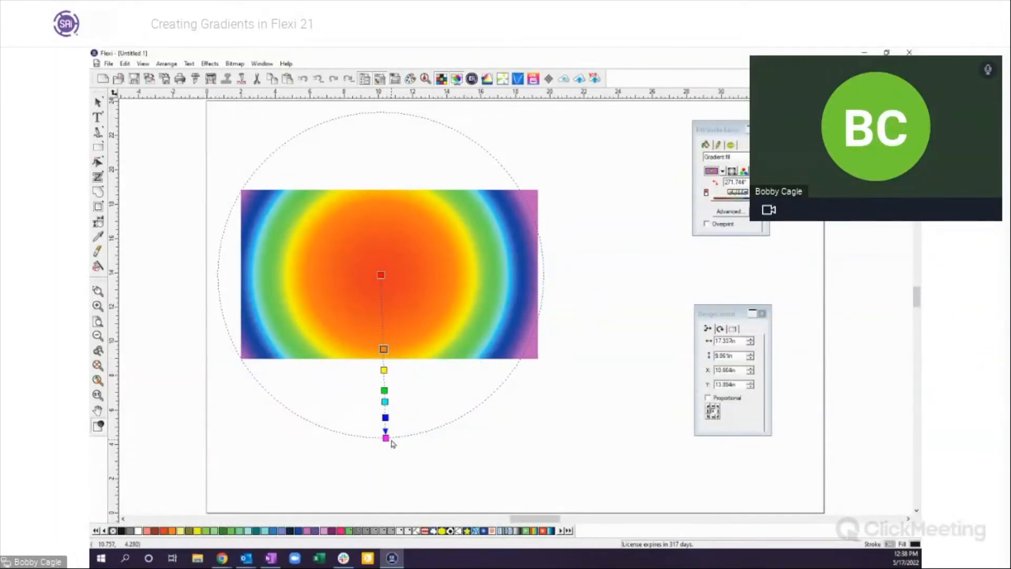
{"action": "left_click_drag", "start_coordinate": [386, 437], "coordinate": [387, 455]}
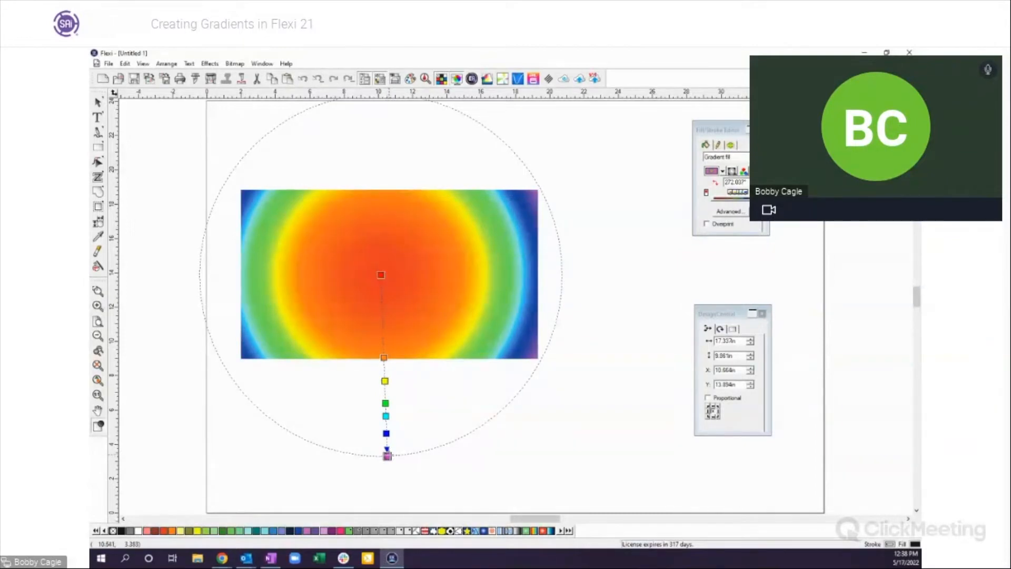
Move the orange, yellow, green and cyan stops back toward the radial gradient's centre and shift the centre point slightly right
{"action": "left_click", "coordinate": [384, 358]}
{"action": "left_click_drag", "start_coordinate": [383, 358], "coordinate": [382, 303]}
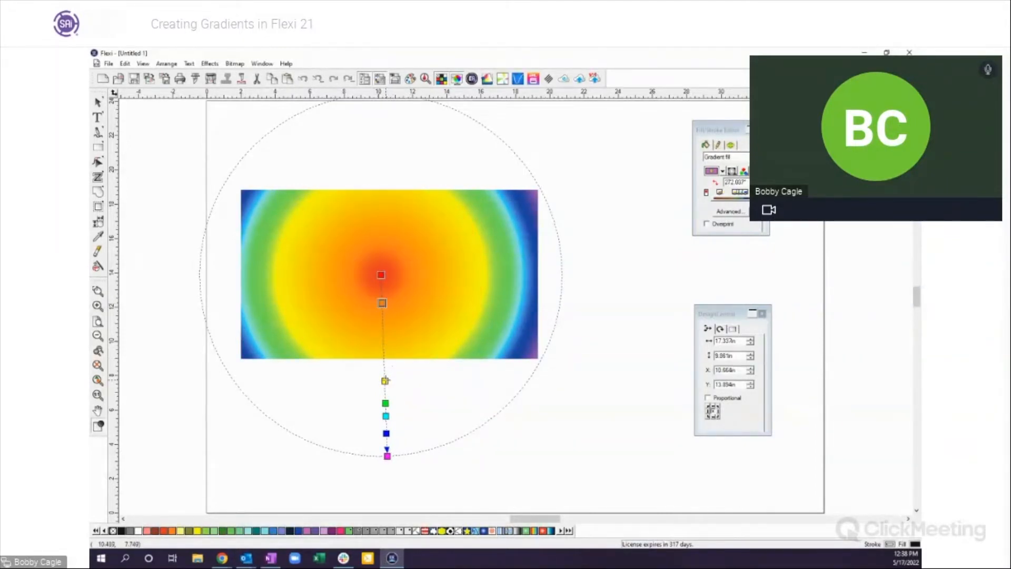
{"action": "left_click_drag", "start_coordinate": [384, 381], "coordinate": [384, 346]}
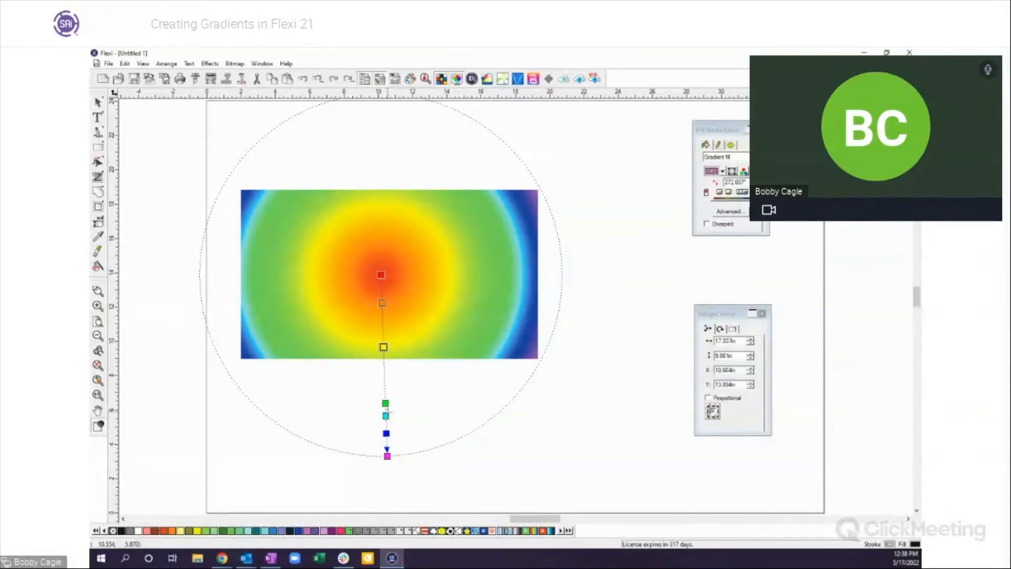
{"action": "left_click_drag", "start_coordinate": [386, 404], "coordinate": [384, 375]}
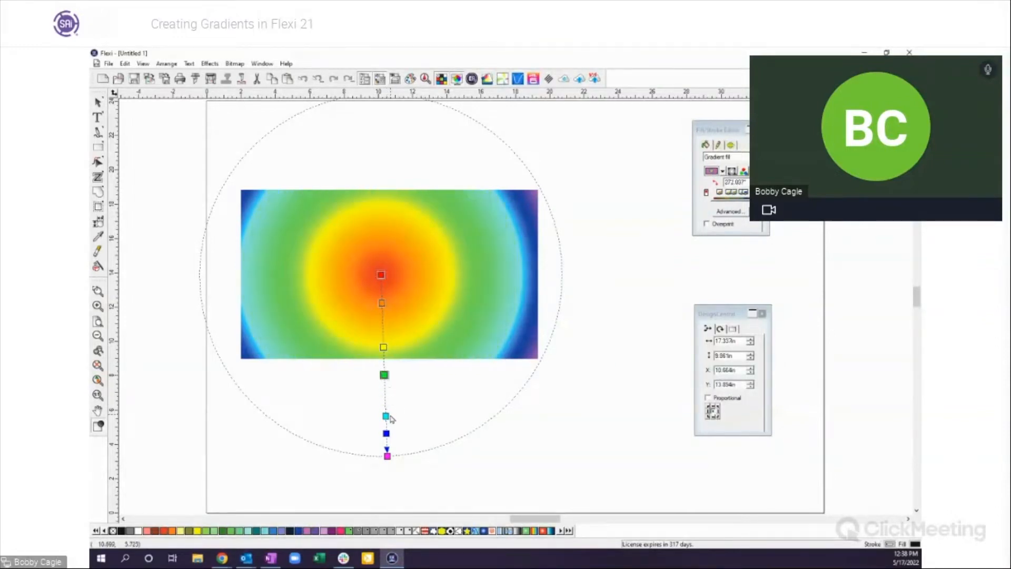
{"action": "left_click_drag", "start_coordinate": [385, 416], "coordinate": [385, 407]}
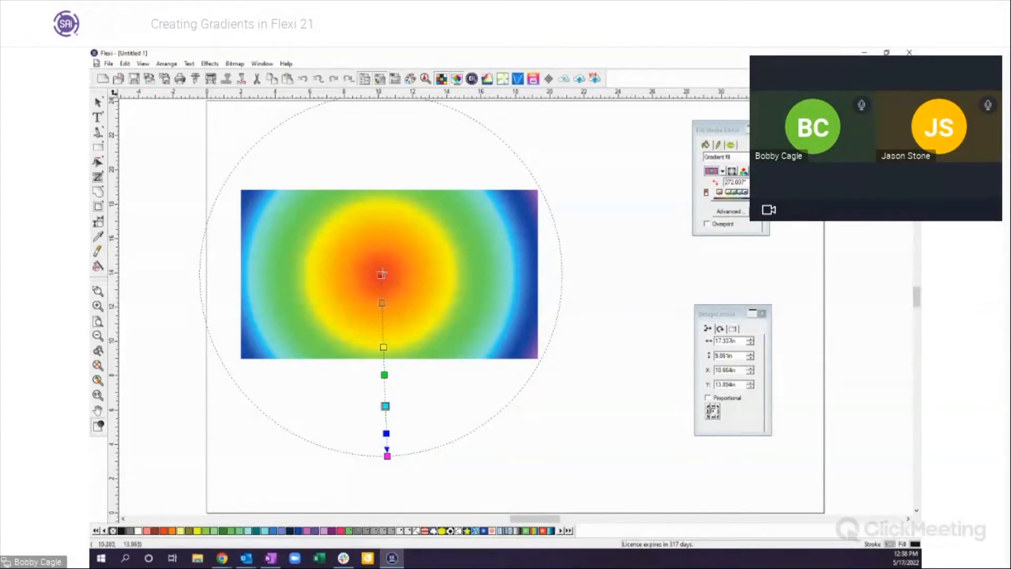
{"action": "left_click_drag", "start_coordinate": [380, 274], "coordinate": [392, 276]}
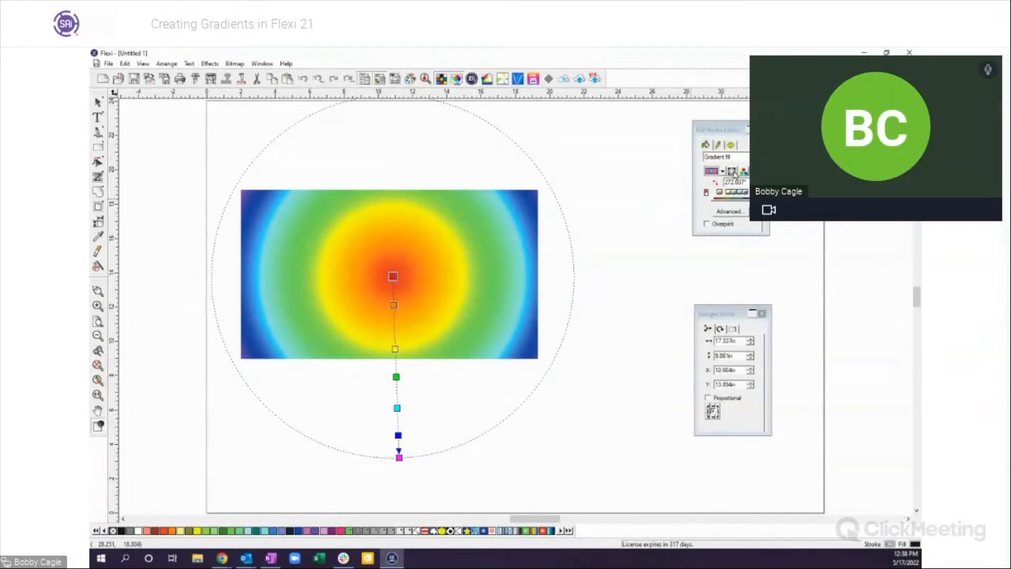
Switch to a linear gradient and shorten it to run vertically from the rectangle's upper edge to just below its lower edge
{"action": "left_click", "coordinate": [735, 177]}
{"action": "left_click", "coordinate": [733, 181]}
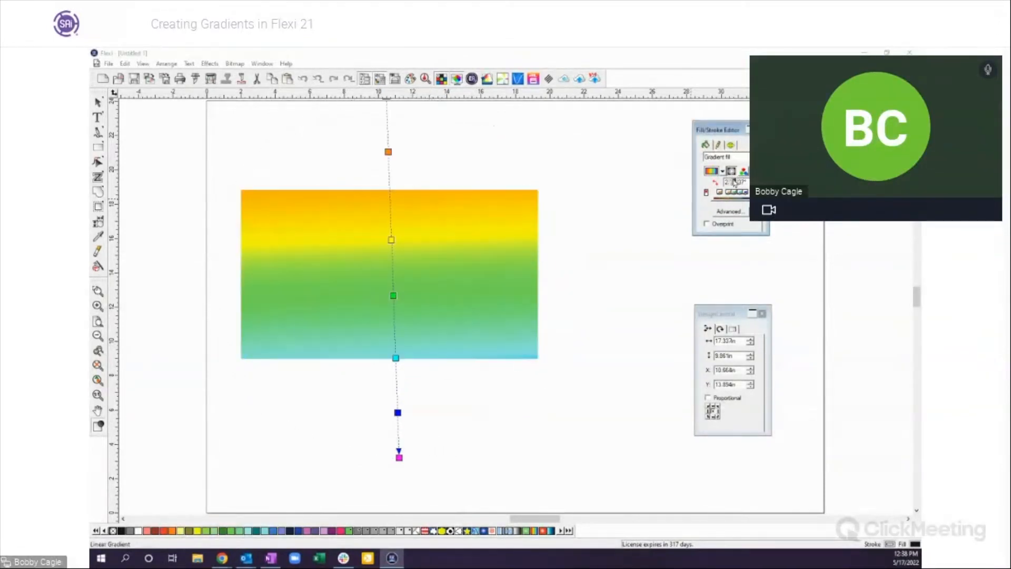
{"action": "left_click", "coordinate": [398, 456]}
{"action": "left_click_drag", "start_coordinate": [398, 456], "coordinate": [399, 368]}
{"action": "scroll", "coordinate": [435, 335], "scroll_direction": "up", "scroll_amount": 3}
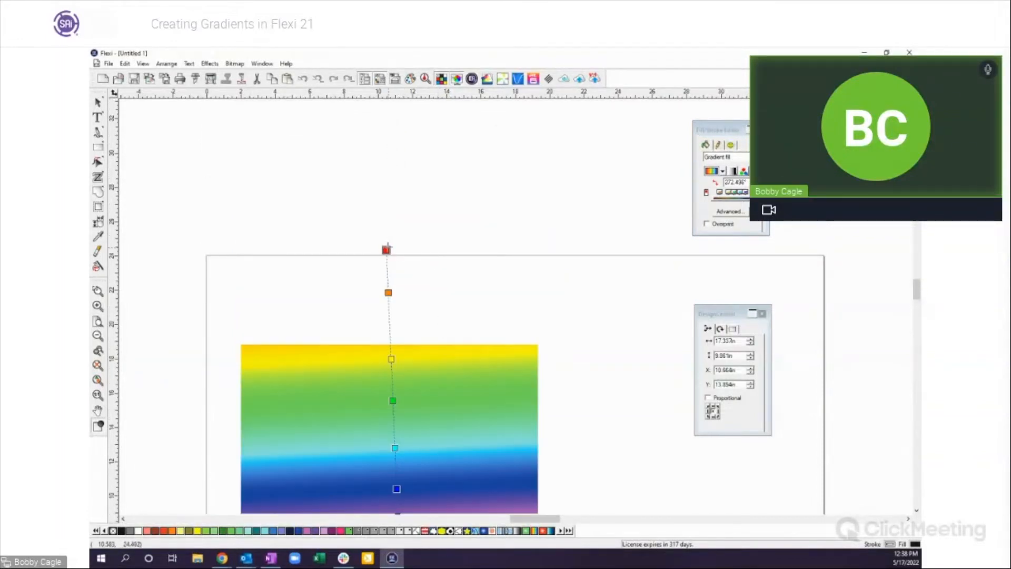
{"action": "left_click_drag", "start_coordinate": [390, 253], "coordinate": [398, 346]}
{"action": "scroll", "coordinate": [206, 408], "scroll_direction": "down", "scroll_amount": 3}
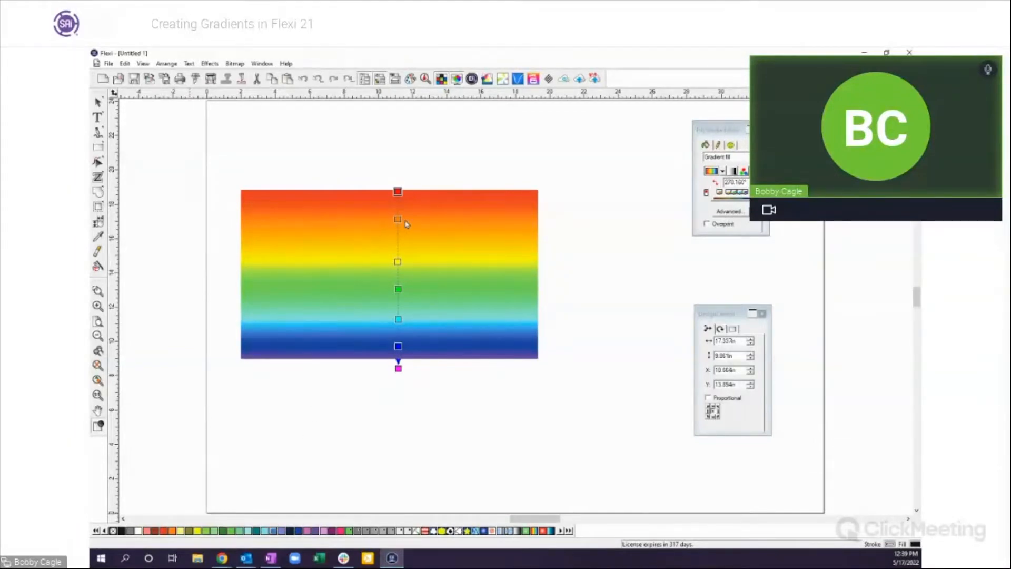
Recolour the gradient's orange stop blue and move it slightly toward the yellow stop
{"action": "left_click_drag", "start_coordinate": [400, 224], "coordinate": [399, 223]}
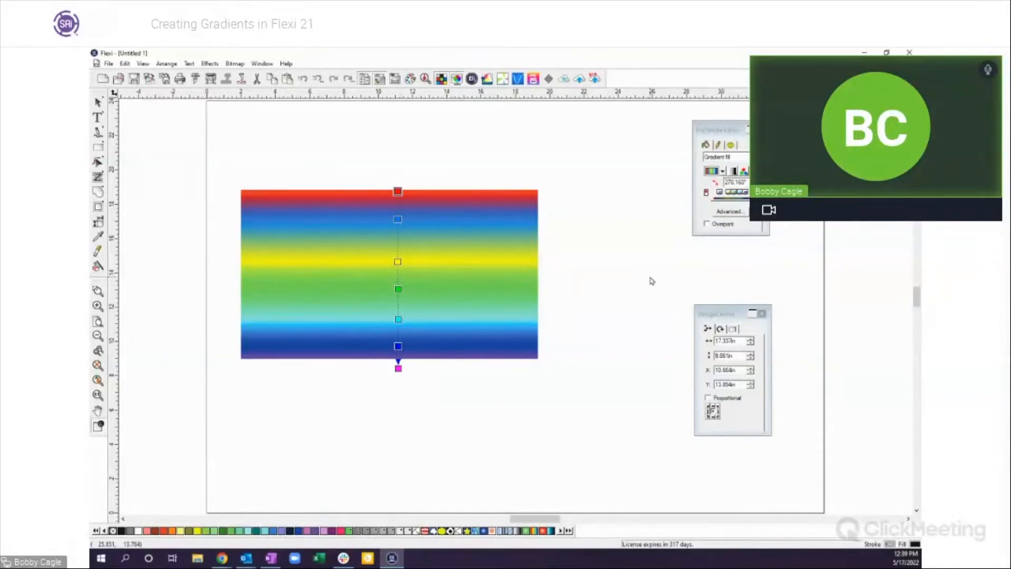
{"action": "left_click_drag", "start_coordinate": [396, 217], "coordinate": [397, 229]}
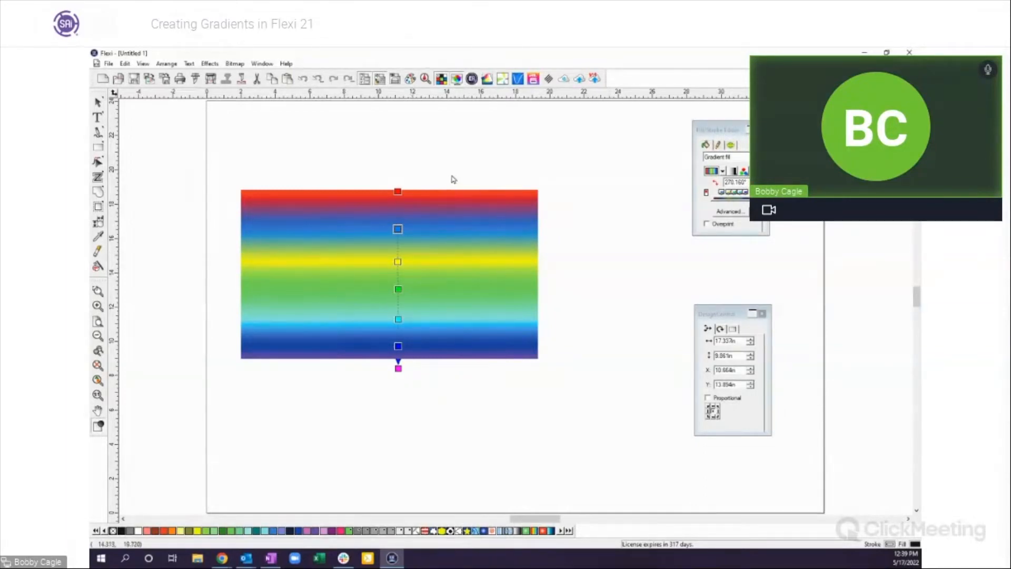
In the gradient's advanced settings, inspect the colour stops and change the one at the 21% position to Rust Orange
{"action": "left_click", "coordinate": [735, 213]}
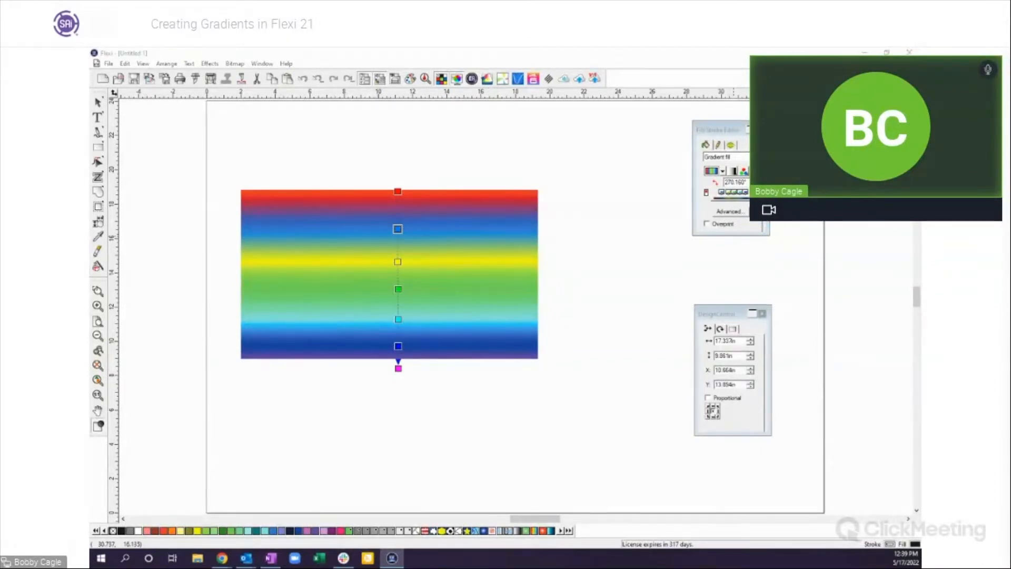
{"action": "left_click_drag", "start_coordinate": [685, 324], "coordinate": [566, 387]}
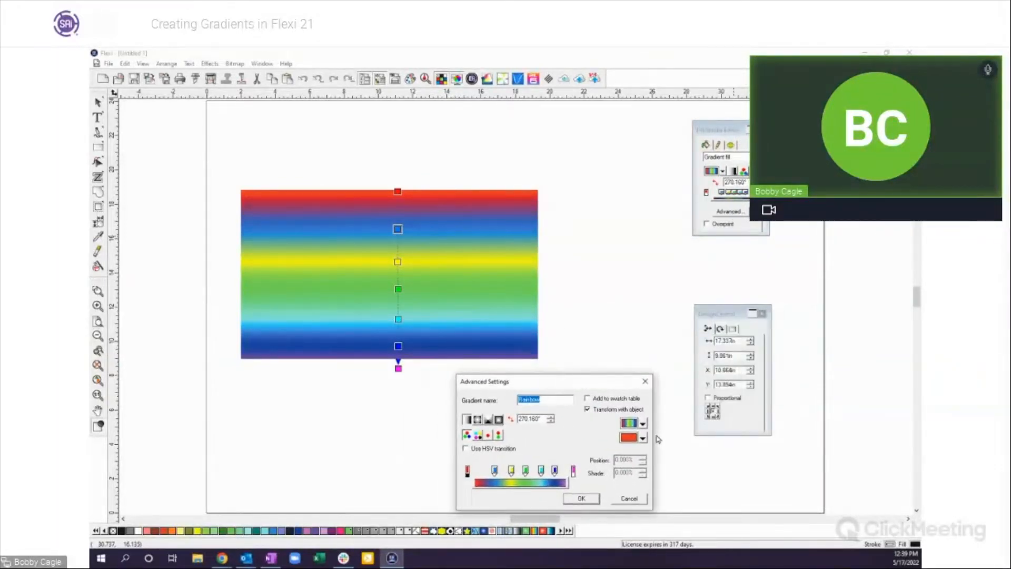
{"action": "left_click", "coordinate": [495, 470]}
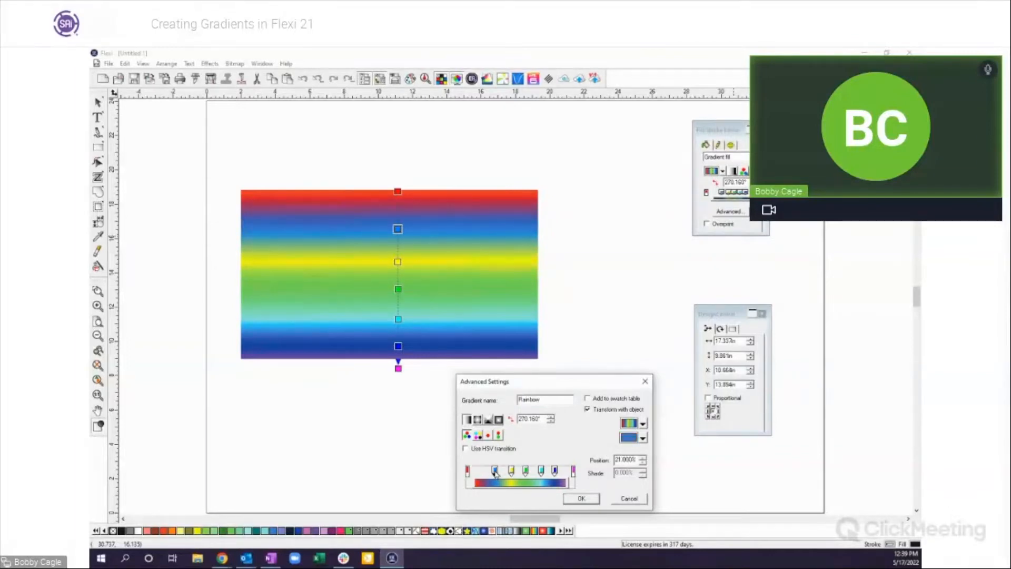
{"action": "left_click", "coordinate": [511, 471]}
{"action": "left_click", "coordinate": [526, 471]}
{"action": "left_click", "coordinate": [556, 470]}
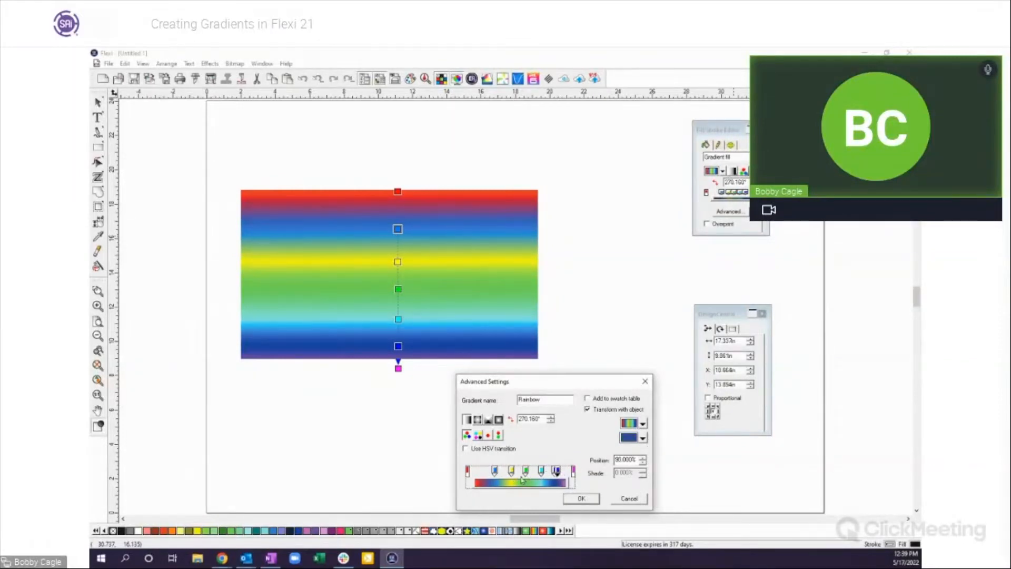
{"action": "left_click", "coordinate": [495, 470]}
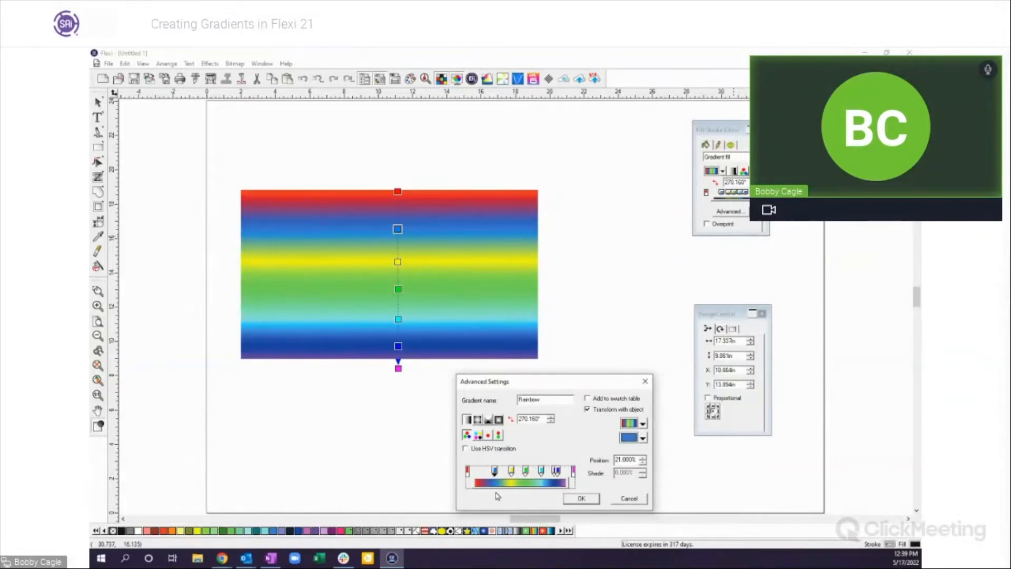
{"action": "left_click", "coordinate": [643, 438]}
{"action": "left_click_drag", "start_coordinate": [704, 466], "coordinate": [704, 472]}
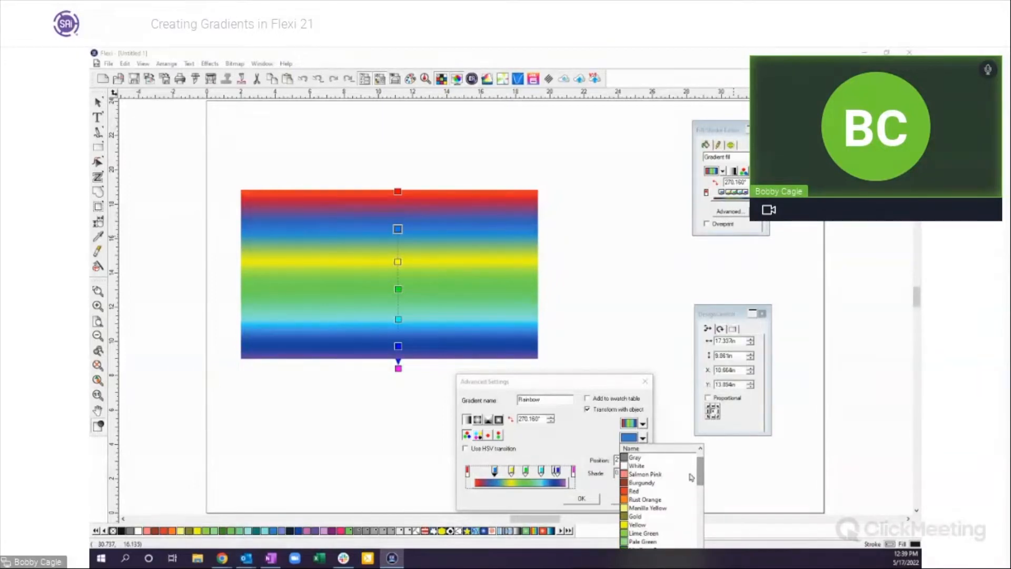
{"action": "left_click", "coordinate": [635, 500]}
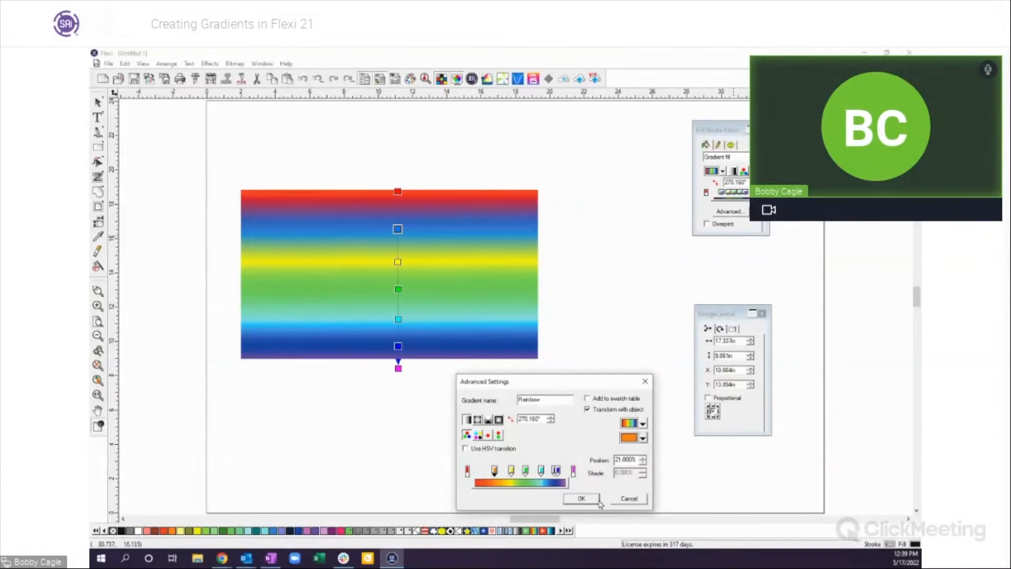
{"action": "left_click", "coordinate": [581, 499]}
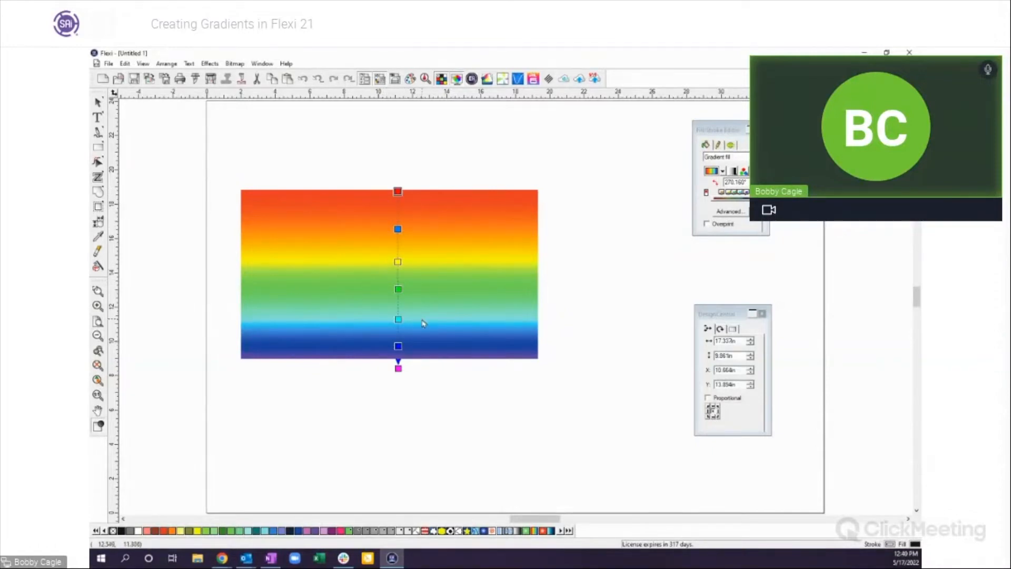
Remove the duplicate blue, cyan, green and yellow stops in the advanced settings, leaving an orange stop at 48% before the blue one
{"action": "left_click", "coordinate": [728, 215]}
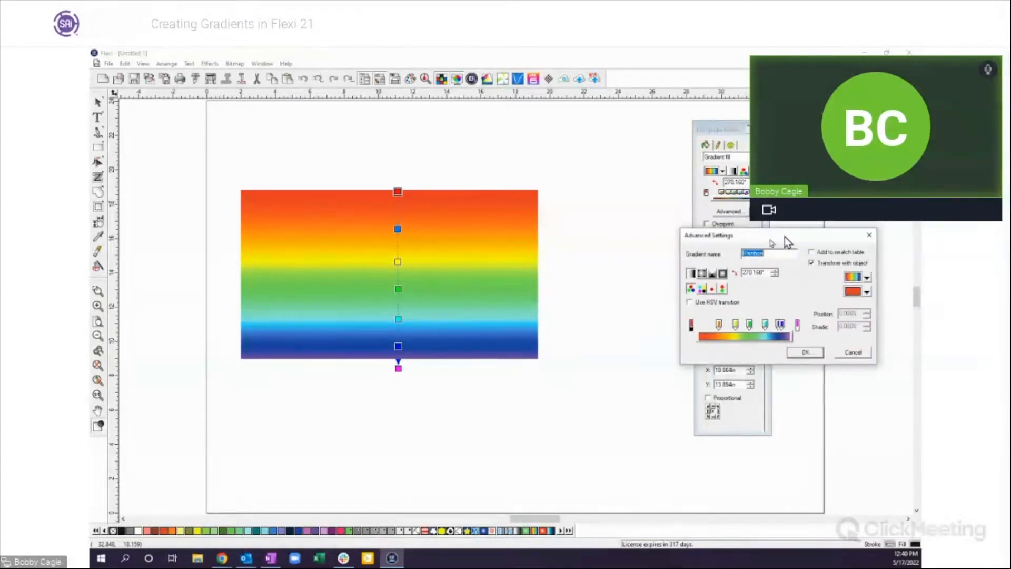
{"action": "left_click_drag", "start_coordinate": [779, 236], "coordinate": [665, 247]}
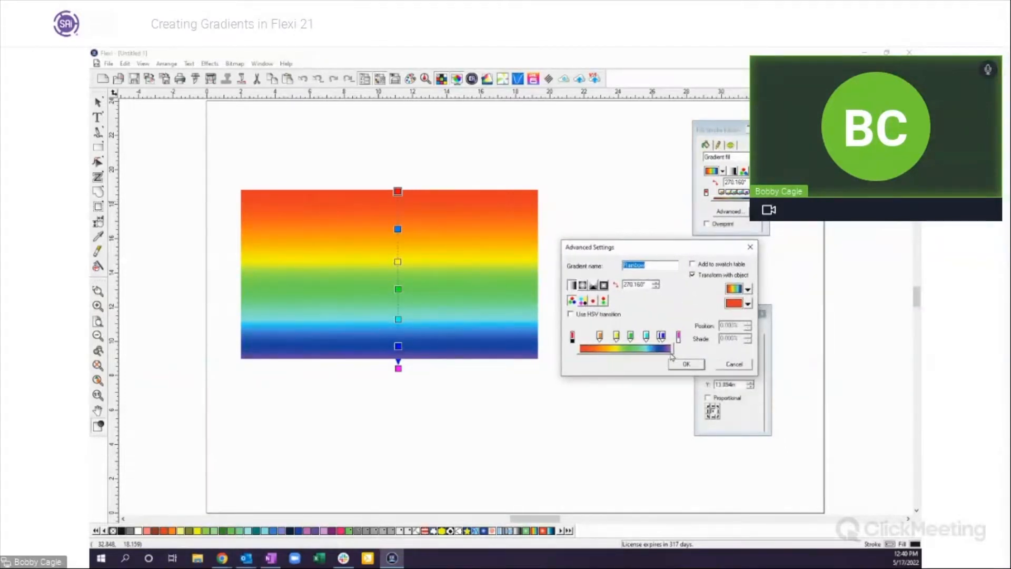
{"action": "left_click_drag", "start_coordinate": [662, 337], "coordinate": [621, 422]}
{"action": "left_click_drag", "start_coordinate": [645, 337], "coordinate": [629, 416]}
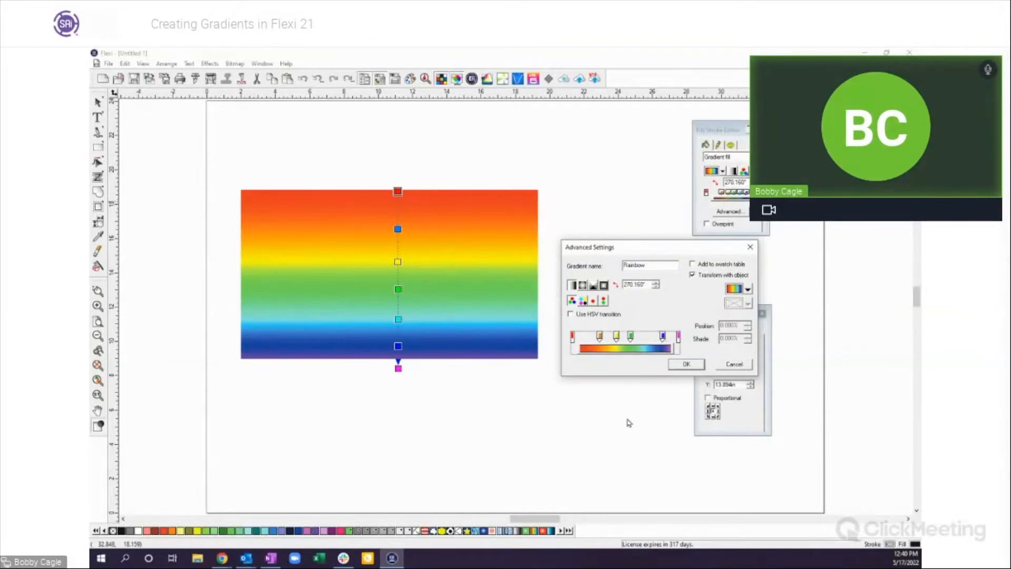
{"action": "left_click_drag", "start_coordinate": [631, 337], "coordinate": [613, 430]}
{"action": "left_click_drag", "start_coordinate": [615, 337], "coordinate": [604, 405]}
{"action": "left_click", "coordinate": [597, 336]}
{"action": "left_click_drag", "start_coordinate": [599, 337], "coordinate": [592, 409]}
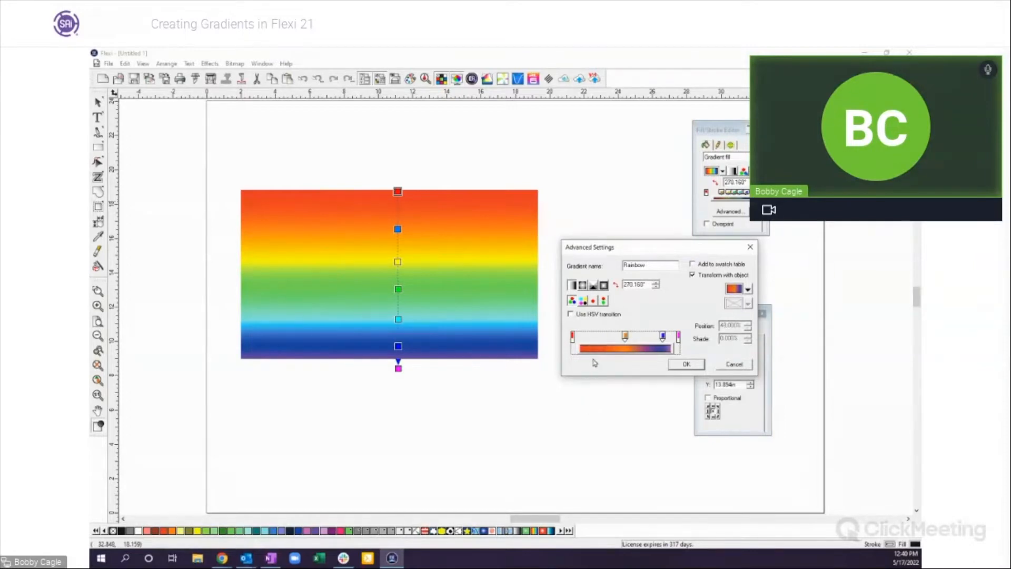
{"action": "left_click", "coordinate": [686, 364]}
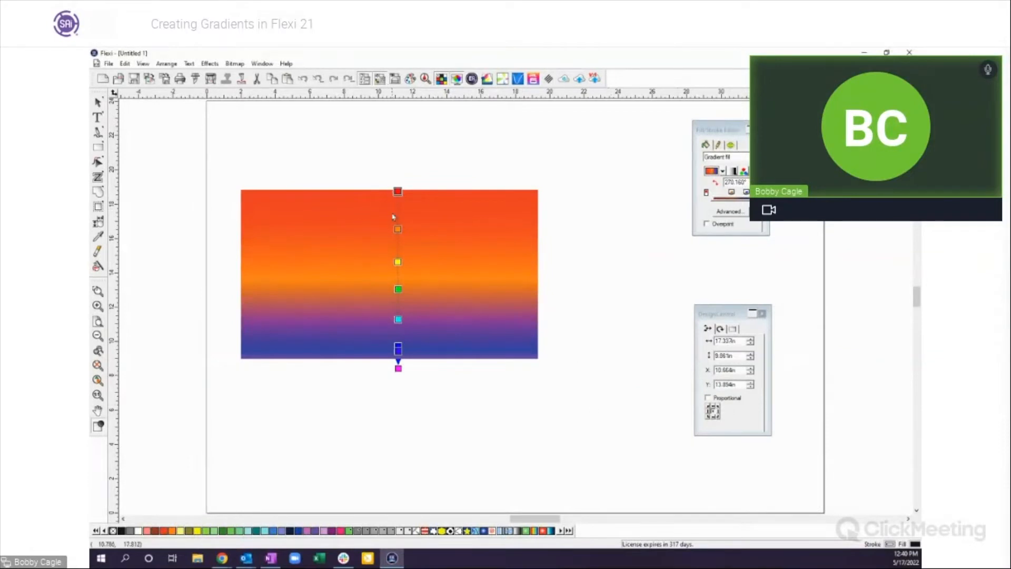
Add a Manilla Yellow colour stop at the 22% position in the gradient's advanced settings and apply it to the rectangle
{"action": "left_click", "coordinate": [737, 216]}
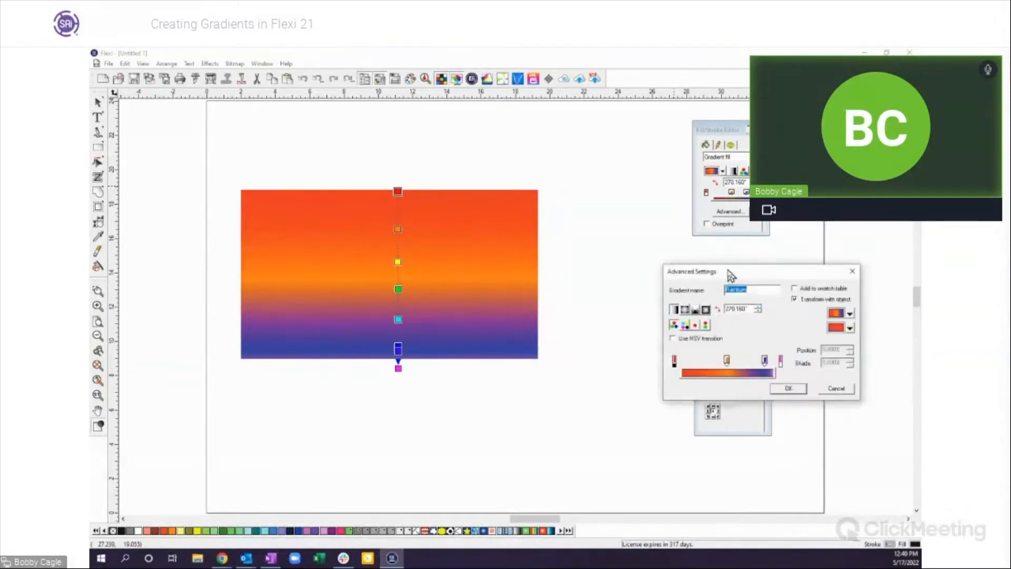
{"action": "left_click", "coordinate": [647, 374]}
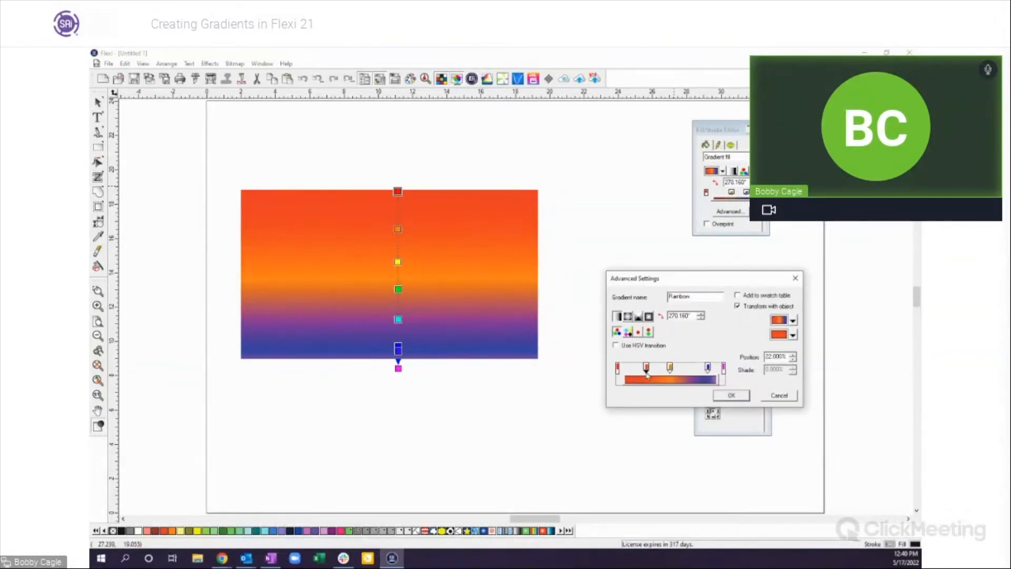
{"action": "left_click", "coordinate": [792, 336]}
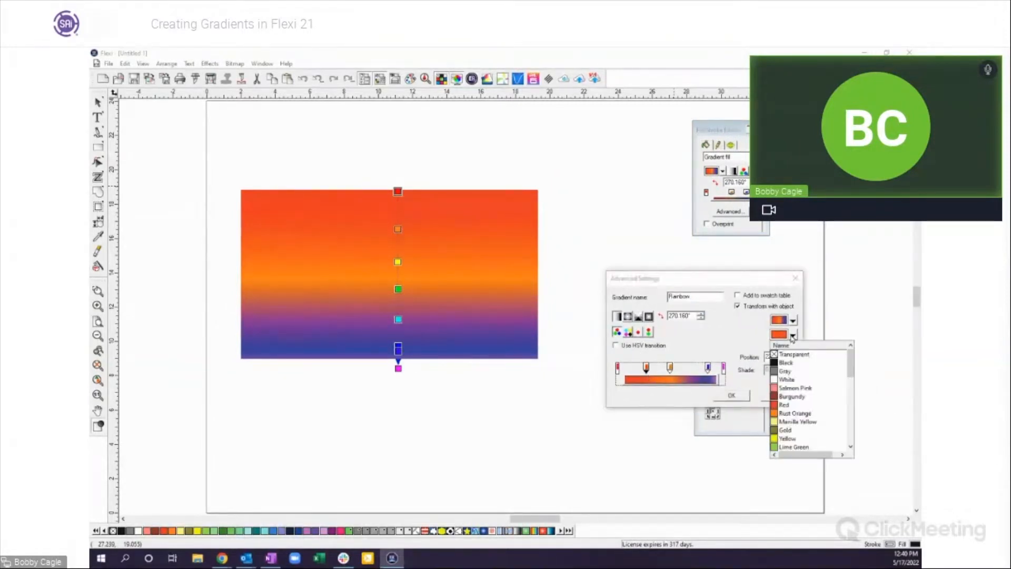
{"action": "left_click", "coordinate": [786, 430]}
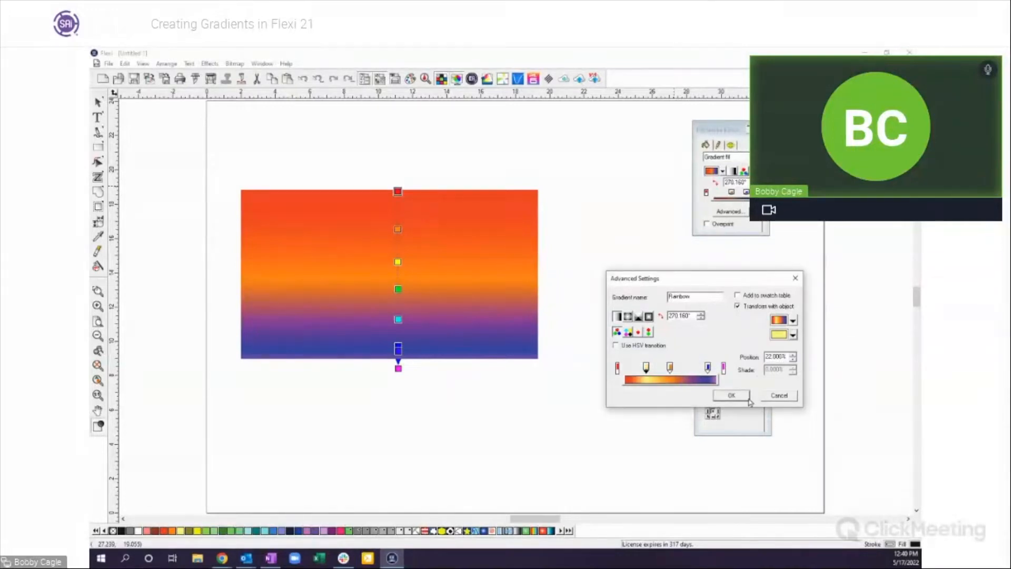
{"action": "left_click", "coordinate": [731, 395]}
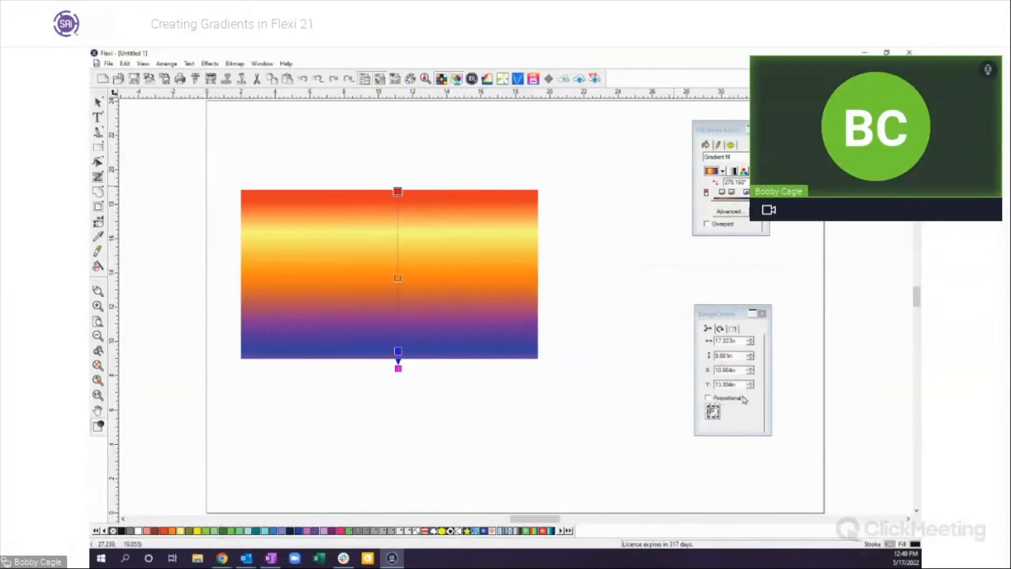
Move the gradient's blue stop up, its end point to the rectangle's lower edge, and the yellow stop closer to the orange one
{"action": "mouse_move", "coordinate": [398, 279]}
{"action": "left_mouse_down"}
{"action": "mouse_move", "coordinate": [398, 262]}
{"action": "mouse_move", "coordinate": [398, 276]}
{"action": "left_mouse_up"}
{"action": "left_click_drag", "start_coordinate": [398, 350], "coordinate": [398, 326]}
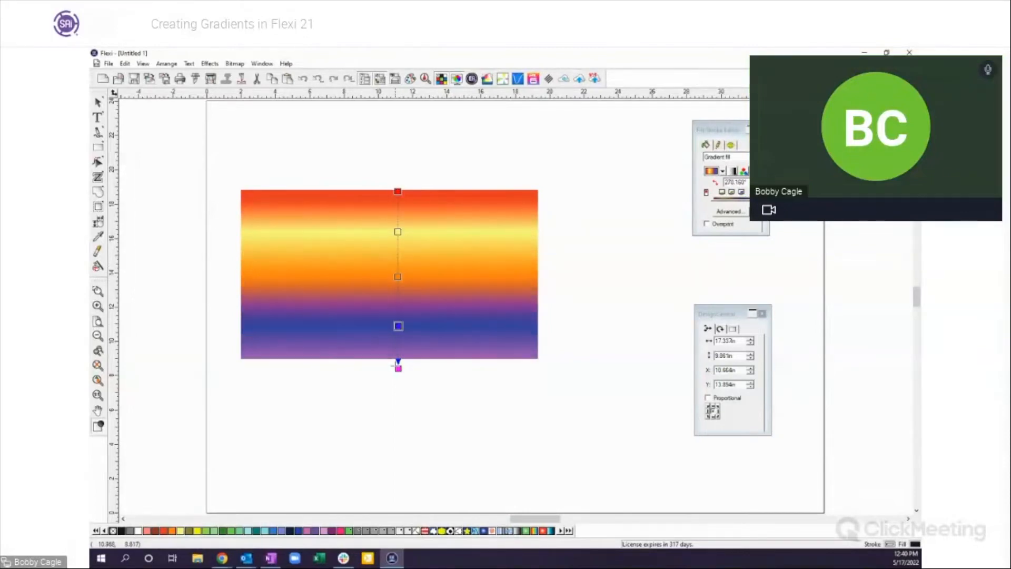
{"action": "left_click_drag", "start_coordinate": [398, 369], "coordinate": [399, 357]}
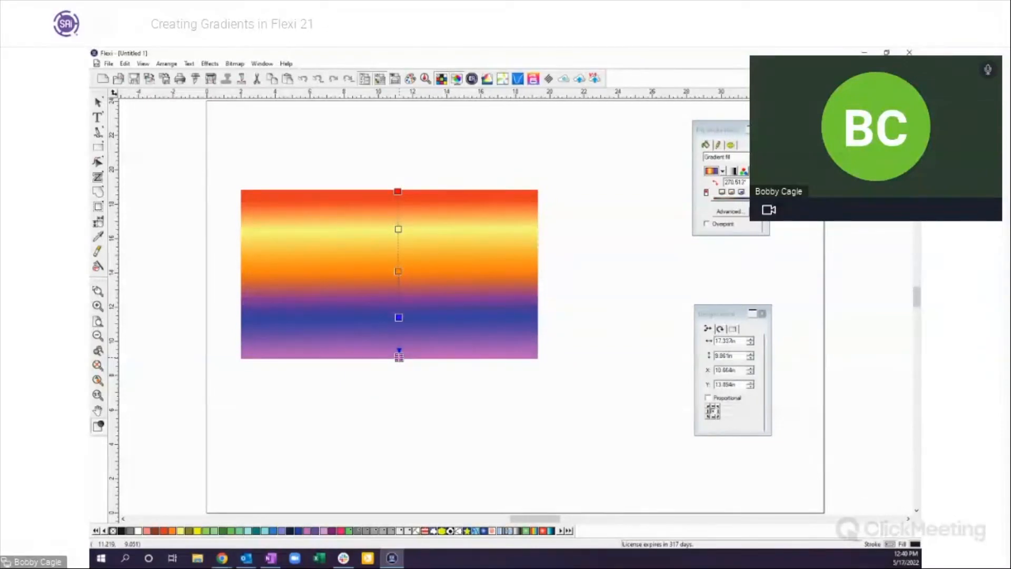
{"action": "left_click_drag", "start_coordinate": [398, 228], "coordinate": [397, 276]}
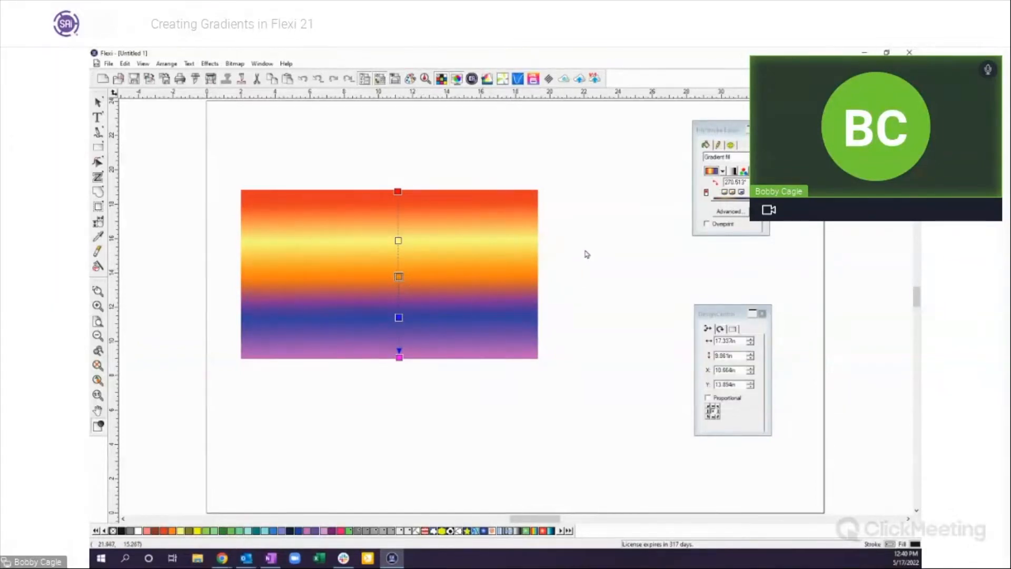
{"action": "key", "text": "Escape"}
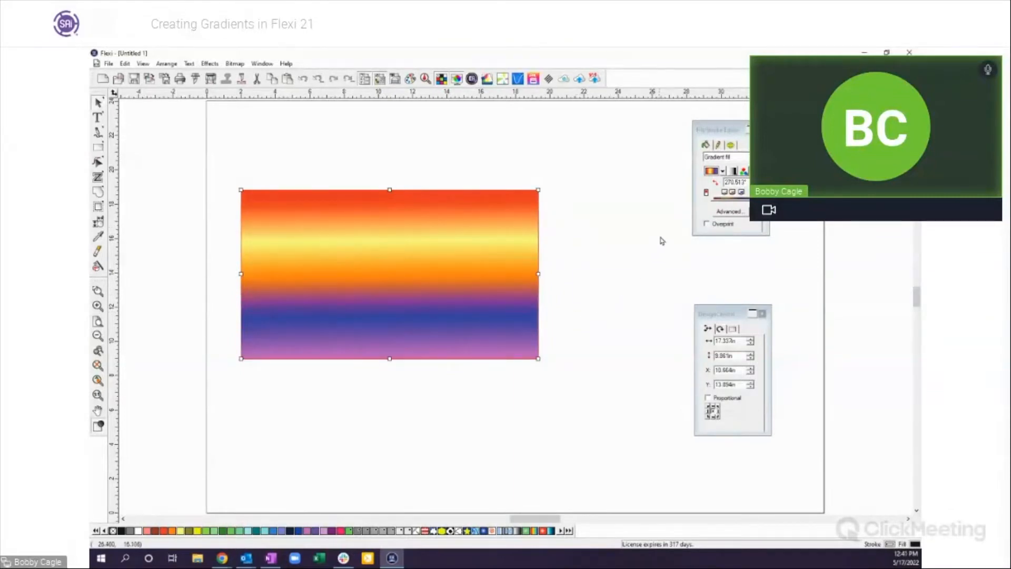
Replace the rectangle's sunset-like fill with the rainbow gradient preset
{"action": "left_click", "coordinate": [744, 174]}
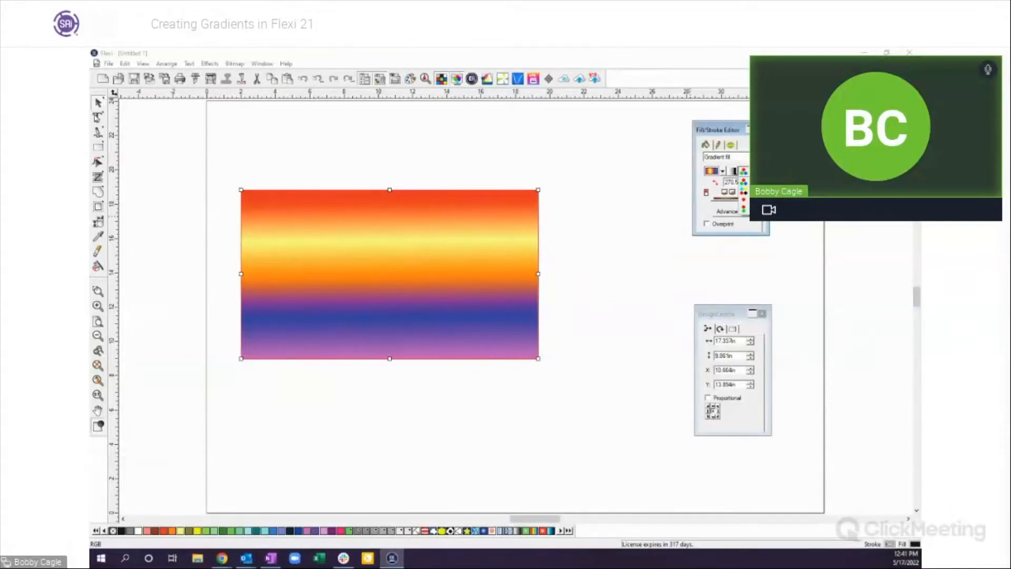
{"action": "left_click", "coordinate": [135, 138]}
{"action": "left_click", "coordinate": [452, 287]}
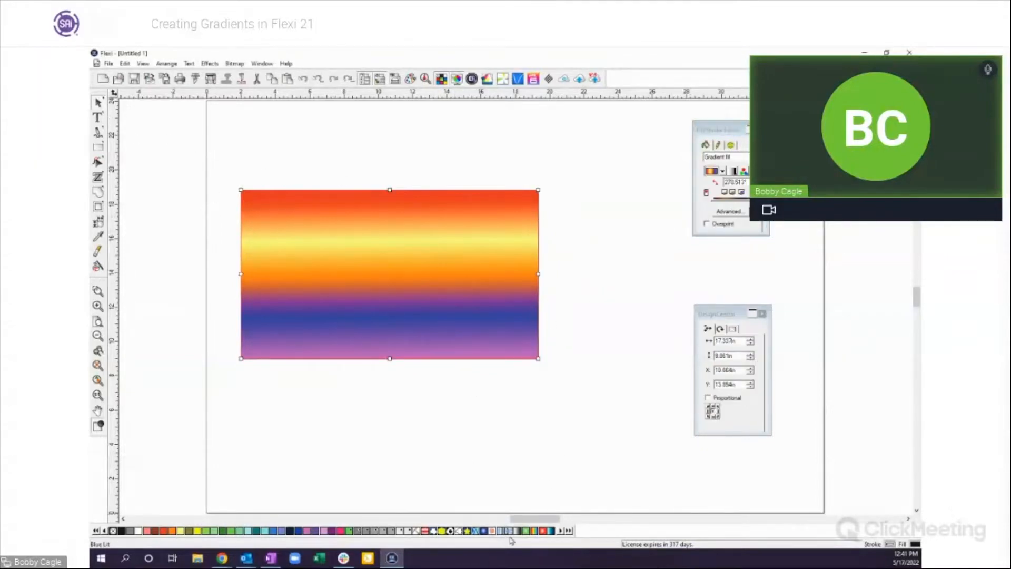
{"action": "left_click", "coordinate": [535, 531]}
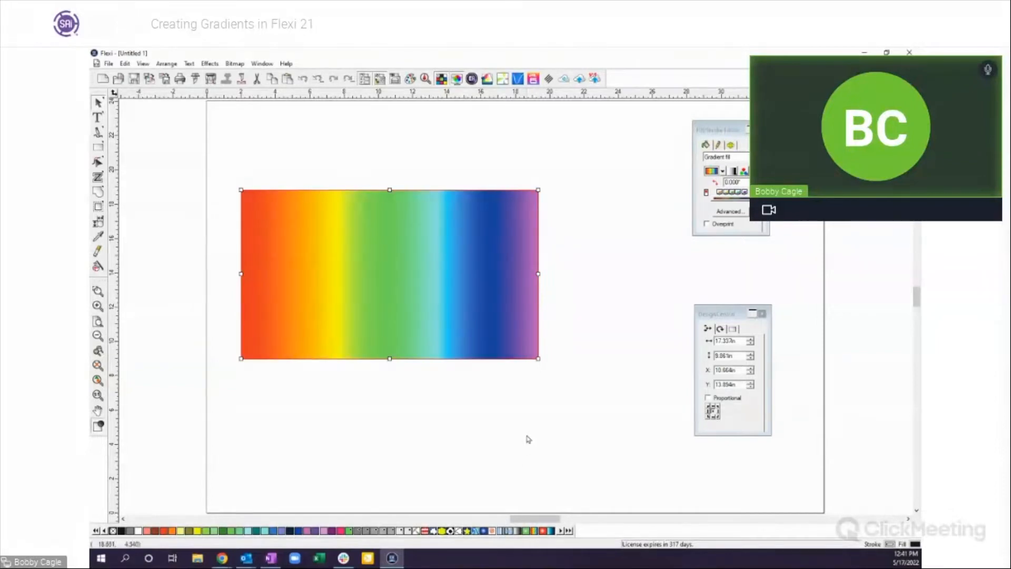
Switch the rainbow gradient to CMYK colour mode and move its end point slightly inward from the rectangle's lower-right corner
{"action": "left_click", "coordinate": [744, 172]}
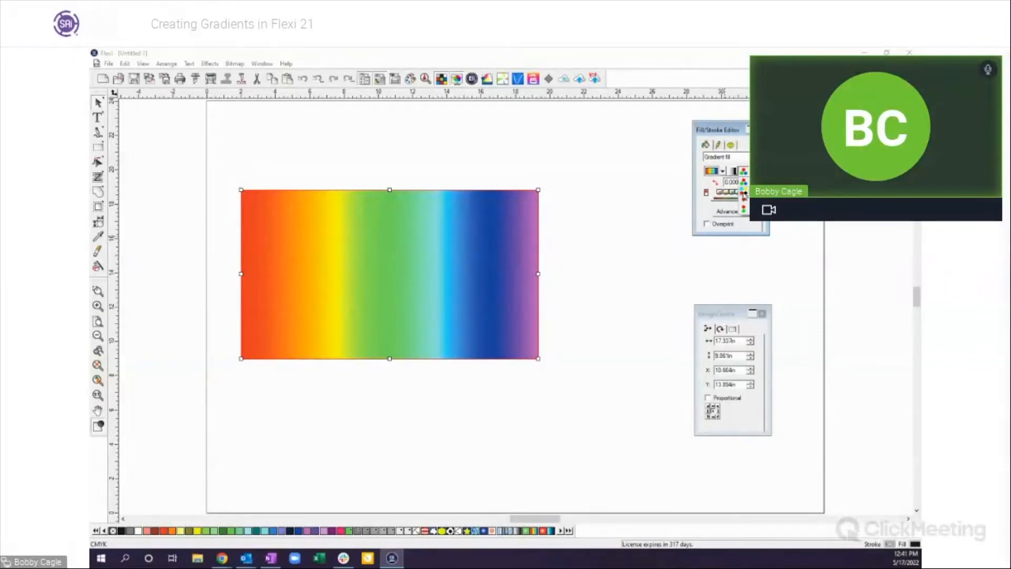
{"action": "left_click", "coordinate": [743, 196]}
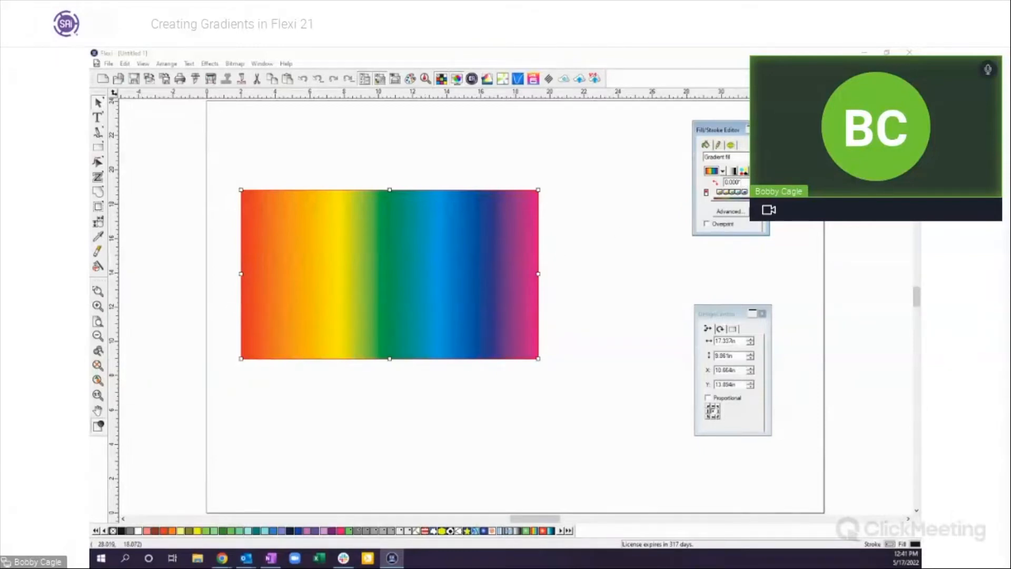
{"action": "left_click", "coordinate": [755, 182]}
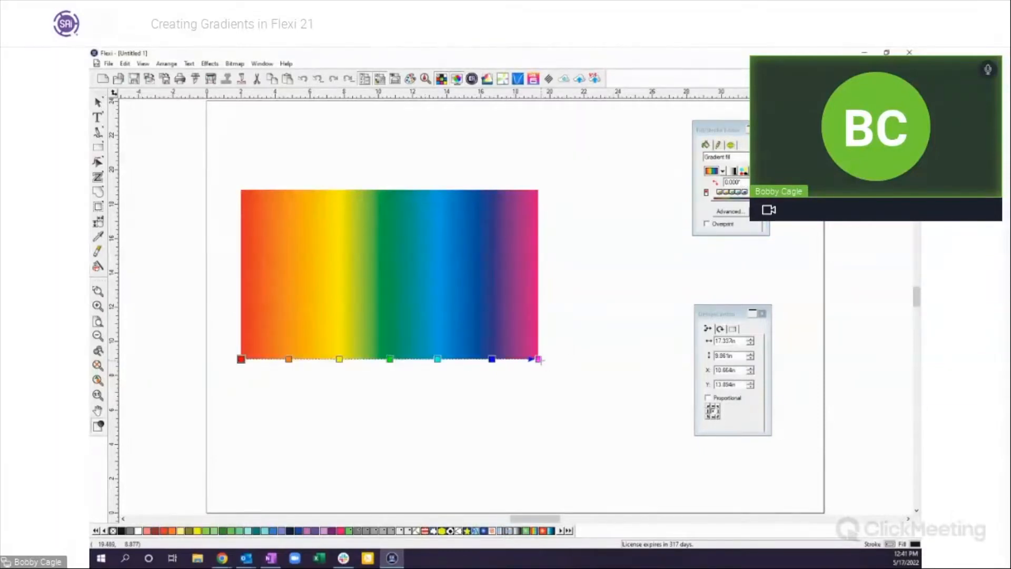
{"action": "mouse_move", "coordinate": [539, 360]}
{"action": "left_mouse_down"}
{"action": "mouse_move", "coordinate": [584, 355]}
{"action": "mouse_move", "coordinate": [522, 356]}
{"action": "left_mouse_up"}
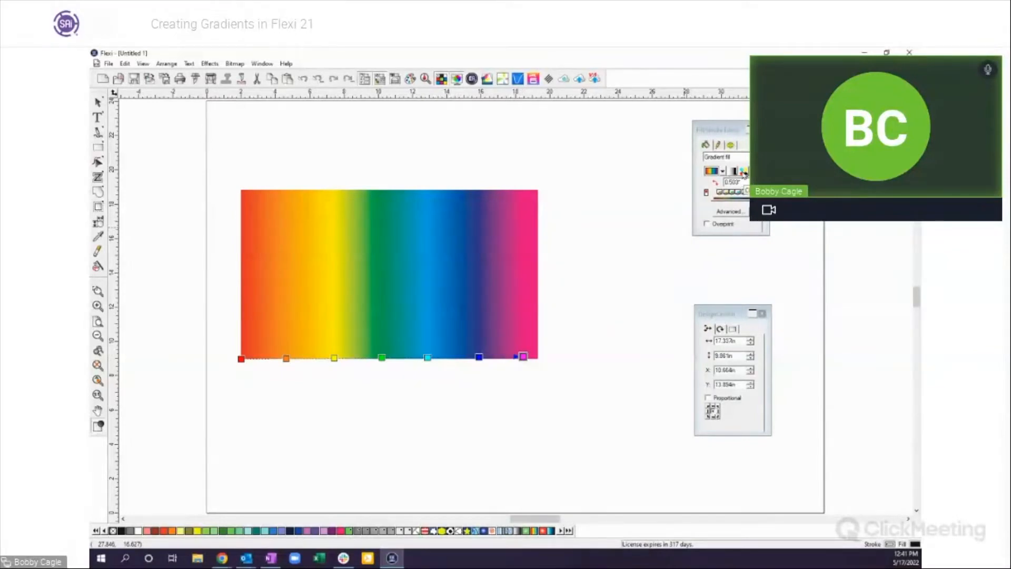
Draw a second rectangle about 13 × 5.3 in below the rainbow one and shift it slightly up and to the left
{"action": "left_click", "coordinate": [97, 147]}
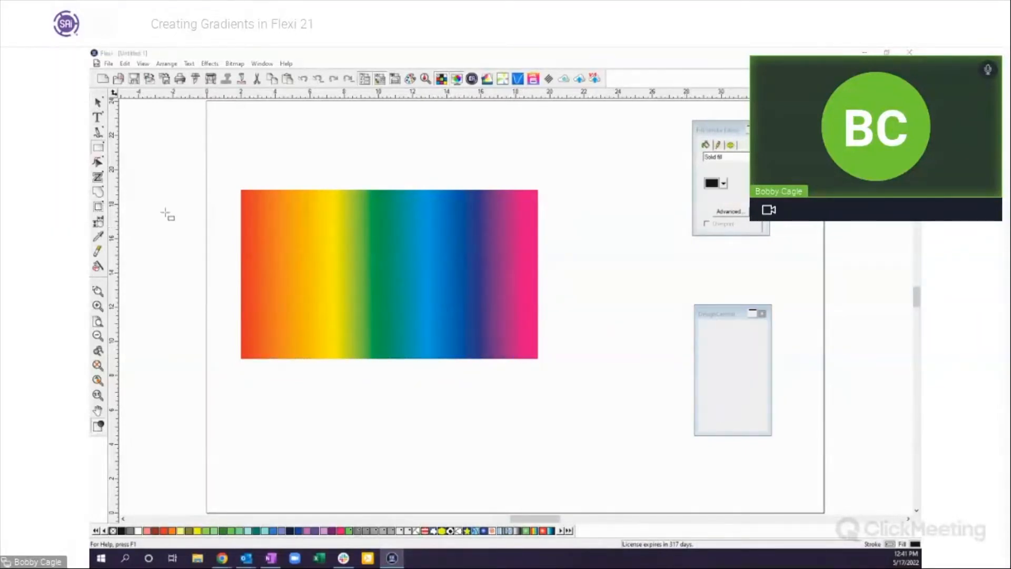
{"action": "left_click_drag", "start_coordinate": [372, 389], "coordinate": [594, 480]}
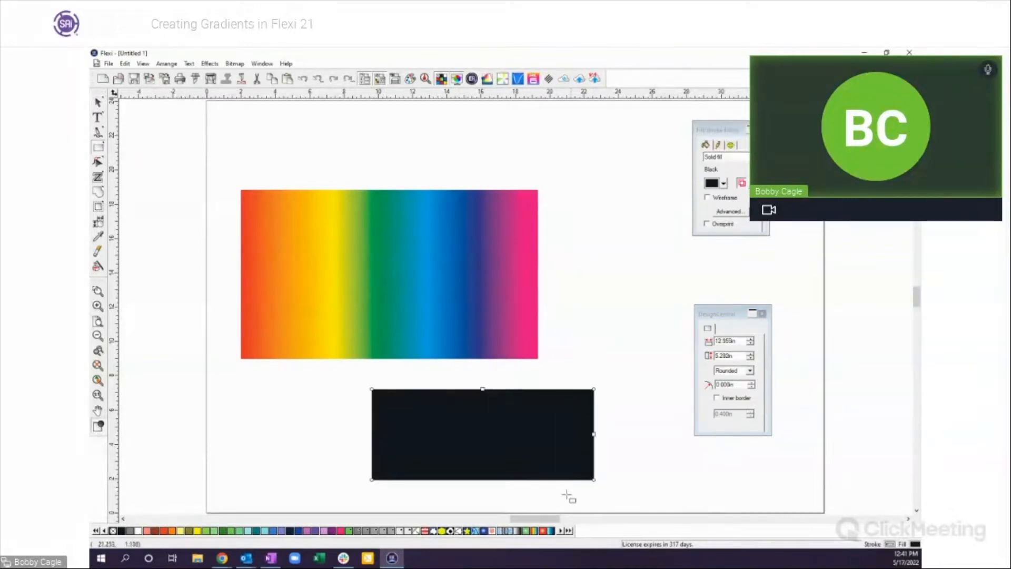
{"action": "left_click_drag", "start_coordinate": [522, 452], "coordinate": [499, 446]}
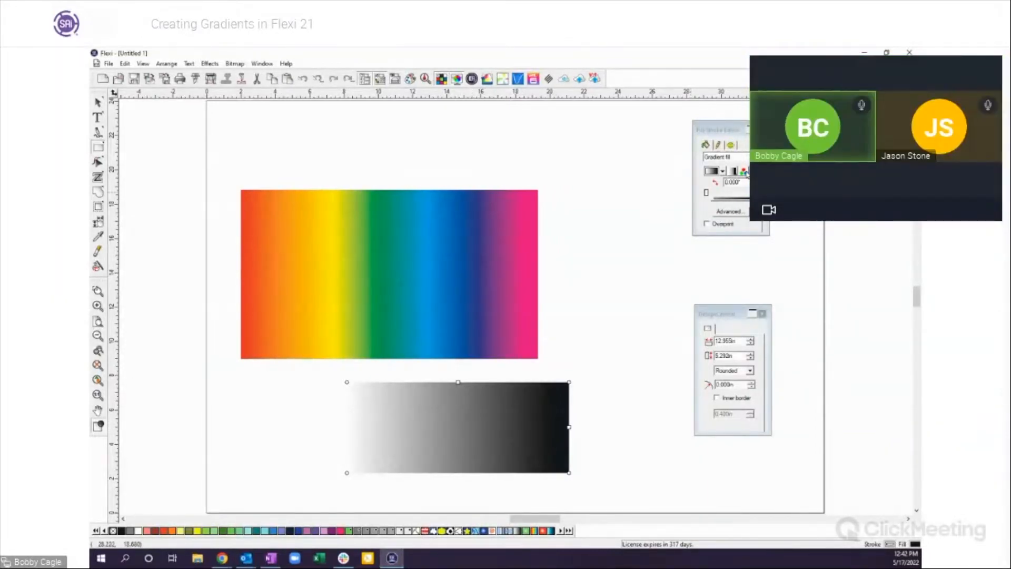
Switch the lower rectangle's grey gradient to CMYK, back to RGB, and to CMYK again to compare the colour modes
{"action": "left_click", "coordinate": [742, 171]}
{"action": "left_click", "coordinate": [745, 193]}
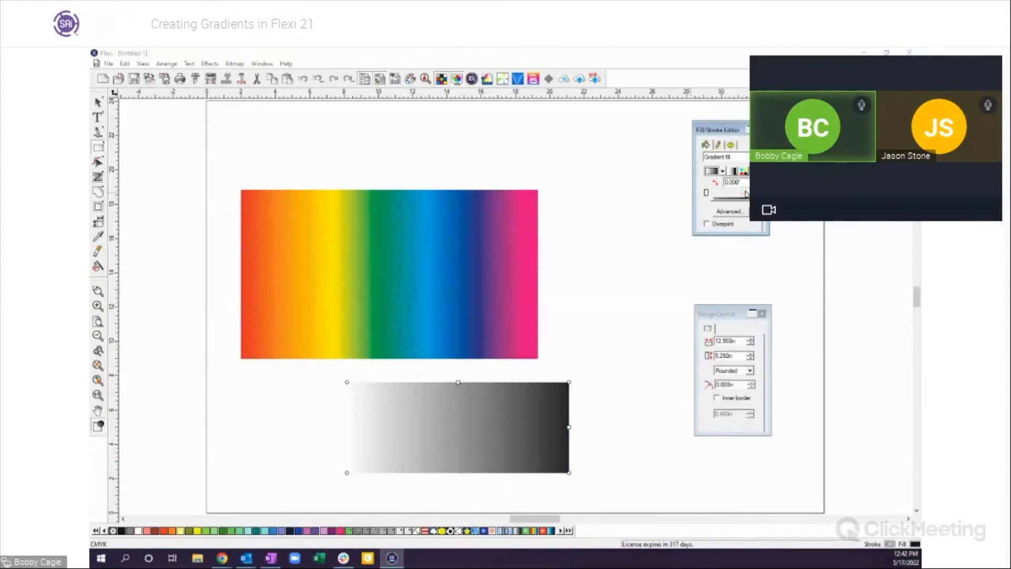
{"action": "left_click", "coordinate": [744, 173]}
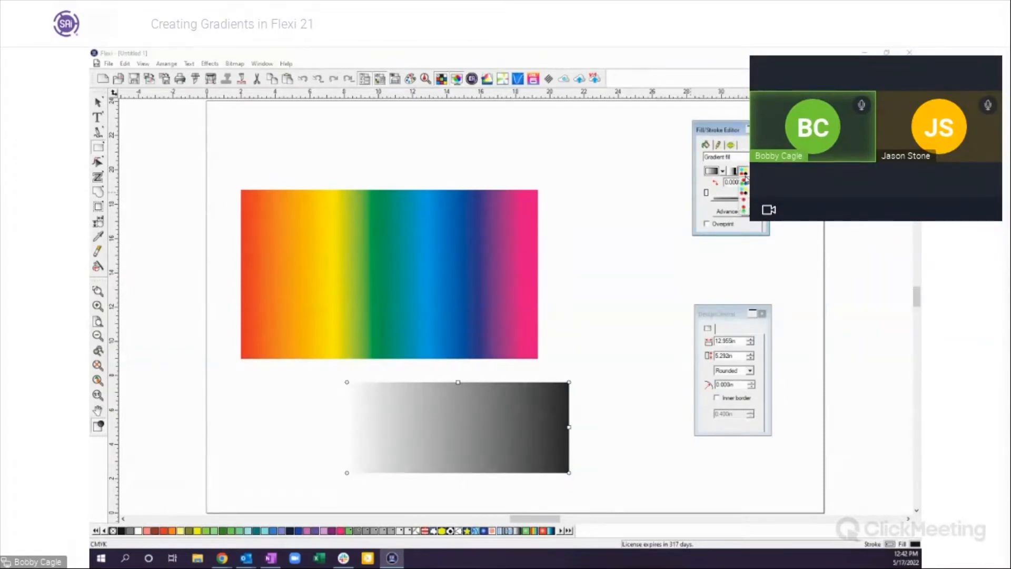
{"action": "left_click", "coordinate": [744, 183]}
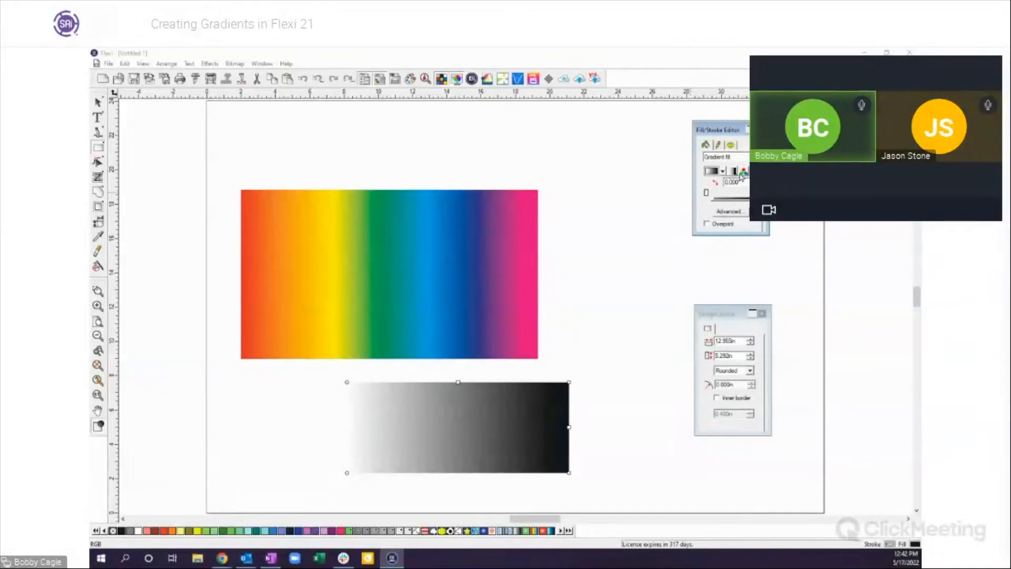
{"action": "left_click", "coordinate": [743, 173]}
{"action": "left_click", "coordinate": [744, 194]}
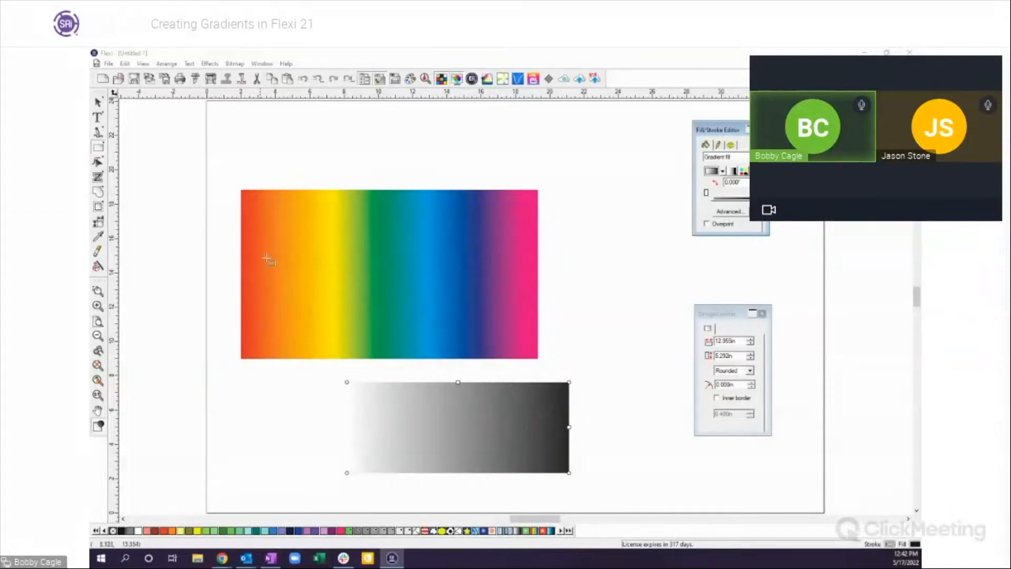
Try the single spot colour mode on the grey gradient, check its advanced settings, and return the rectangle to a solid black fill
{"action": "left_click", "coordinate": [744, 171]}
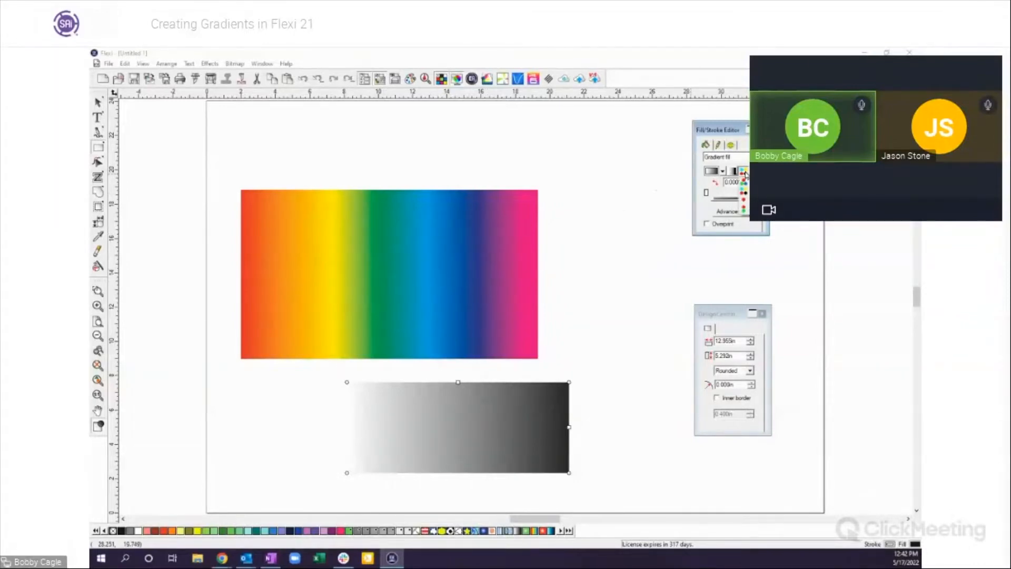
{"action": "left_click", "coordinate": [744, 200]}
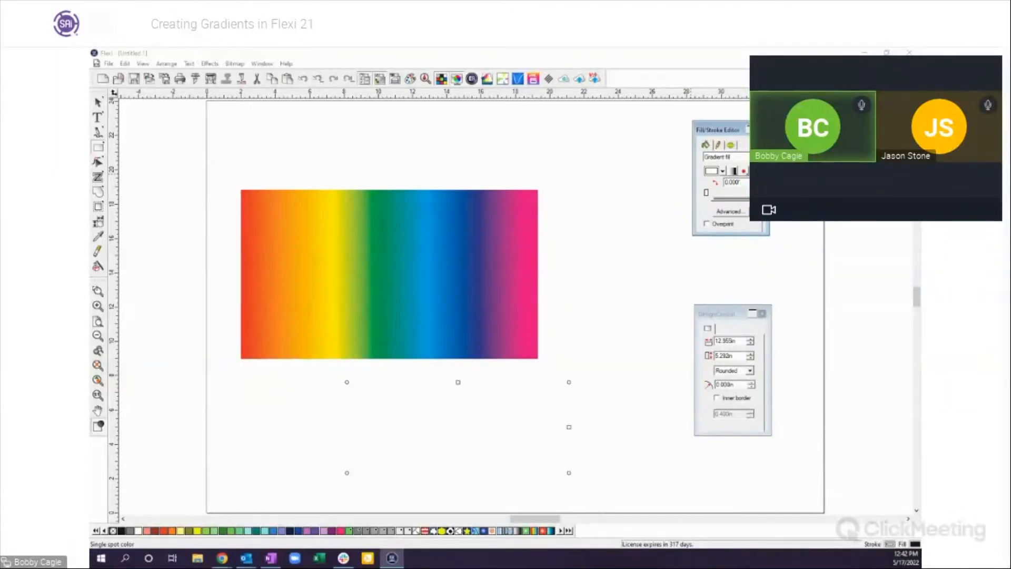
{"action": "left_click", "coordinate": [736, 213]}
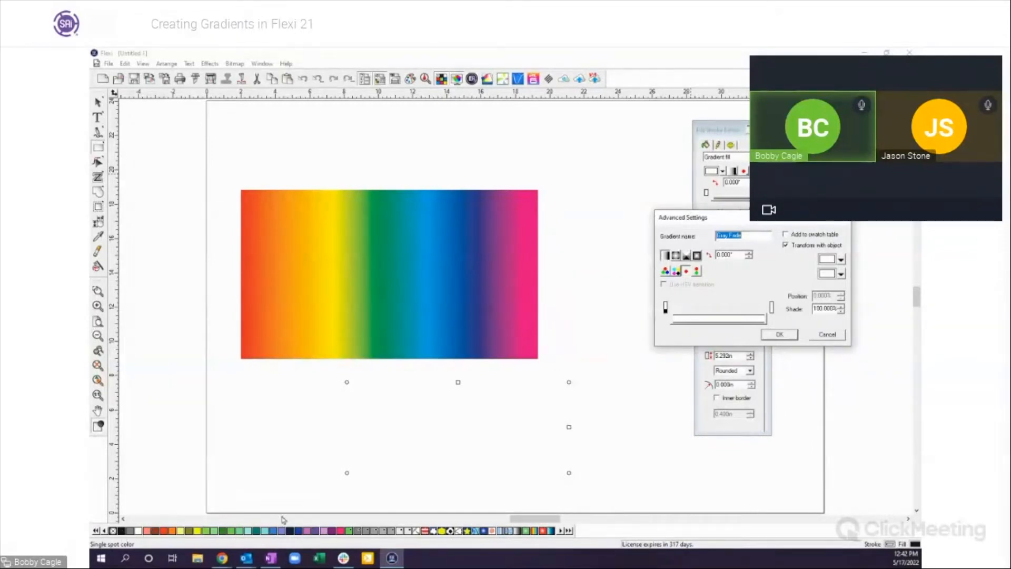
{"action": "left_click", "coordinate": [827, 334]}
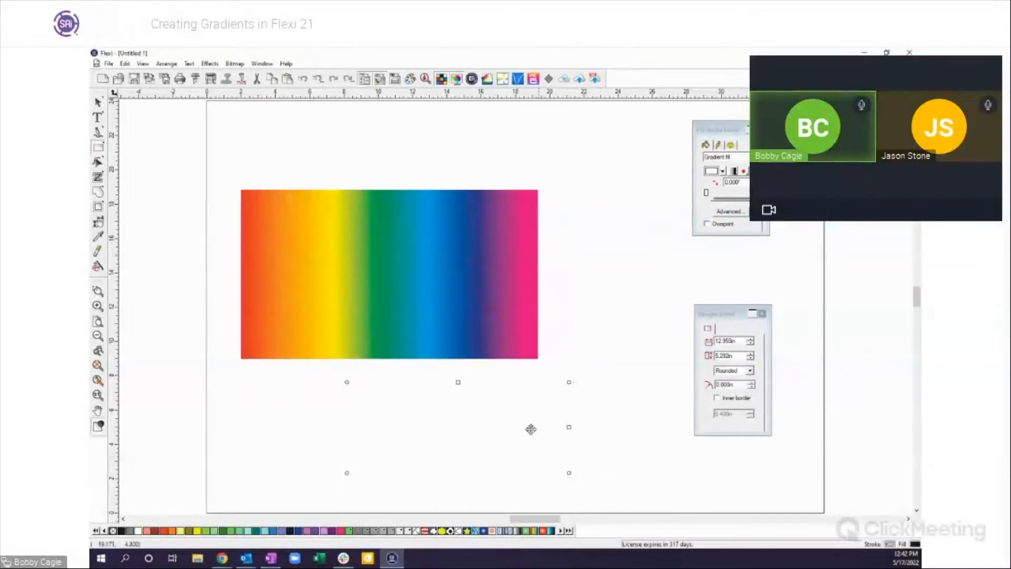
{"action": "left_click", "coordinate": [120, 531]}
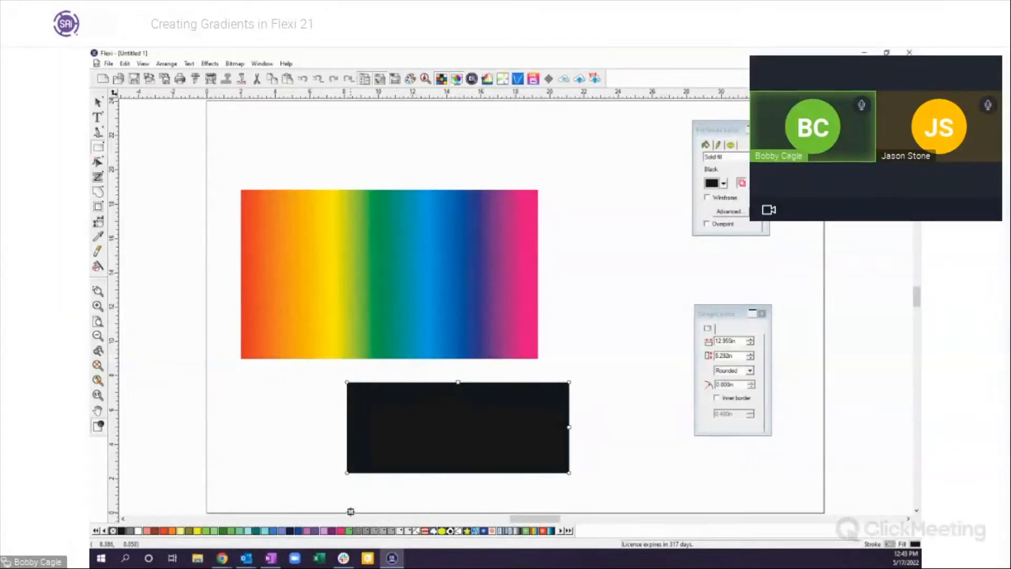
Open the PANTONE(r) Solid Coated swatch table from the Pantone folder of the swatch library
{"action": "right_click", "coordinate": [327, 528]}
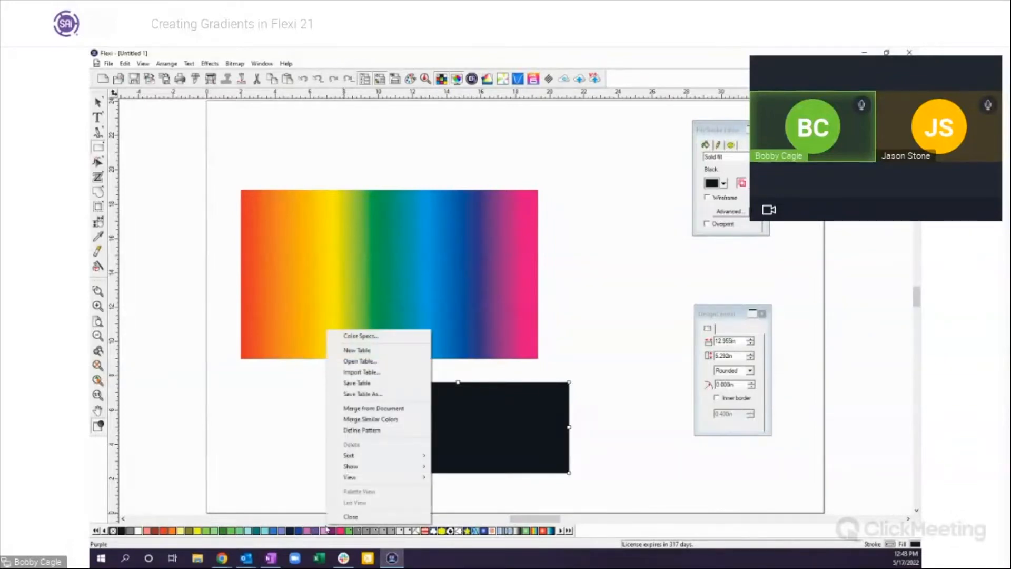
{"action": "left_click", "coordinate": [360, 362]}
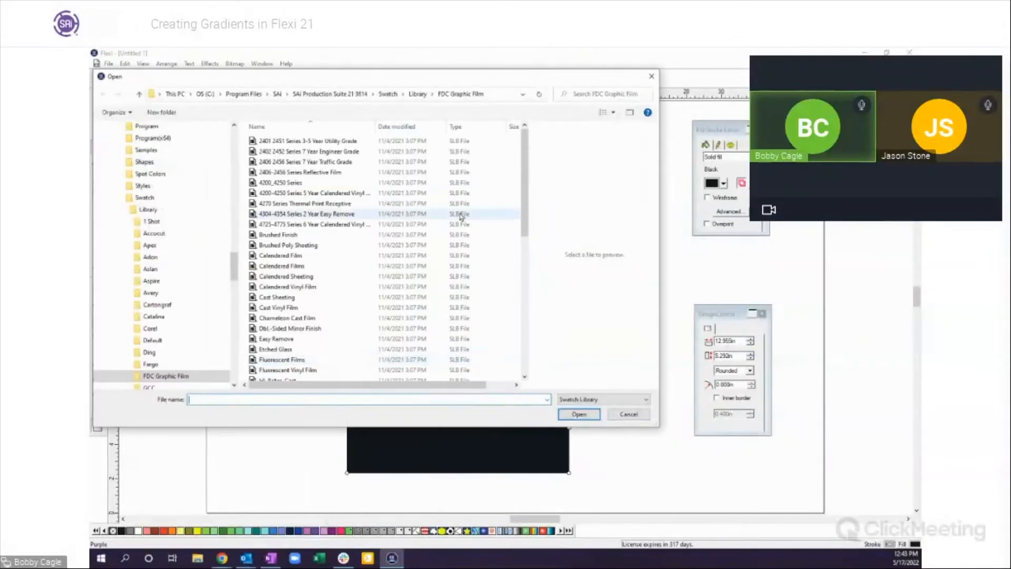
{"action": "left_click", "coordinate": [417, 94]}
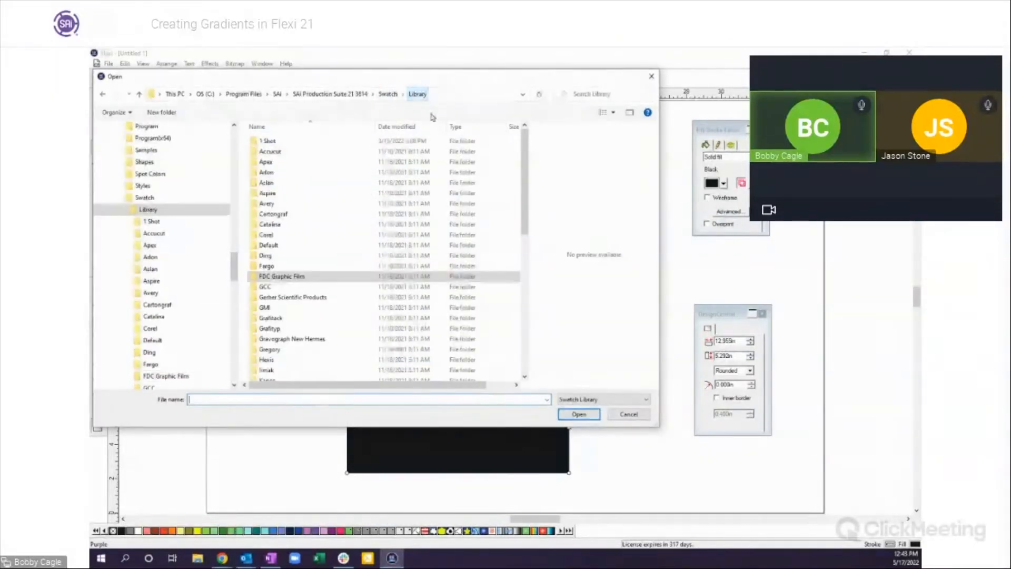
{"action": "scroll", "coordinate": [323, 330], "scroll_direction": "down", "scroll_amount": 3}
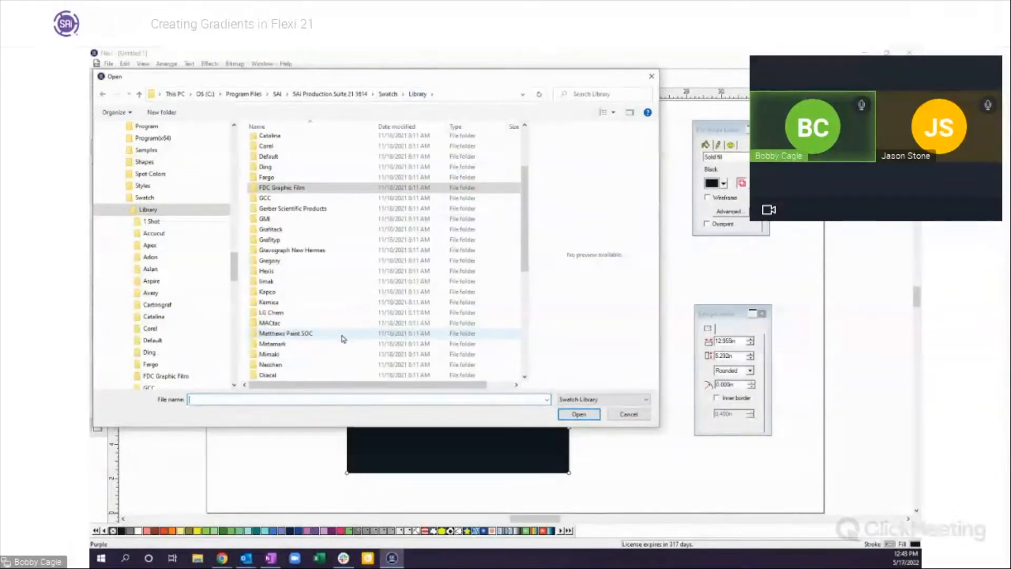
{"action": "double_click", "coordinate": [280, 356]}
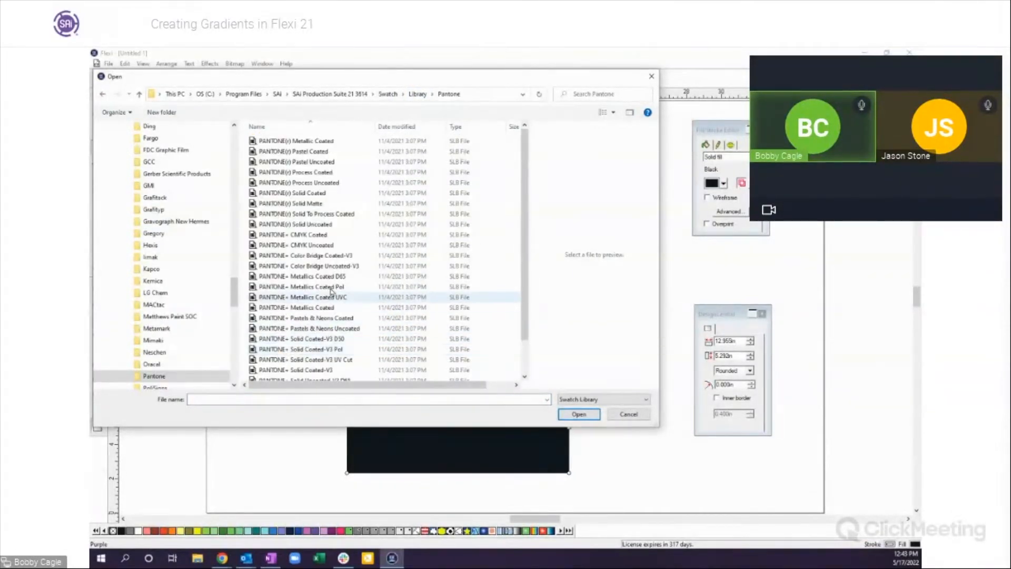
{"action": "double_click", "coordinate": [303, 195]}
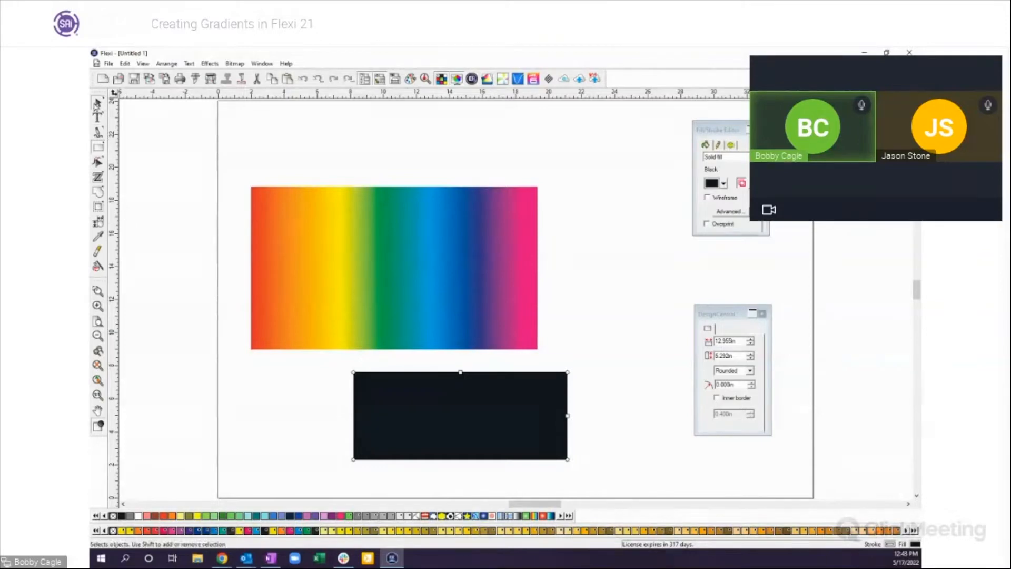
Apply the grey fade gradient to the lower rectangle and set its dark colour stop to PANTONE Process Black C
{"action": "left_click", "coordinate": [98, 102]}
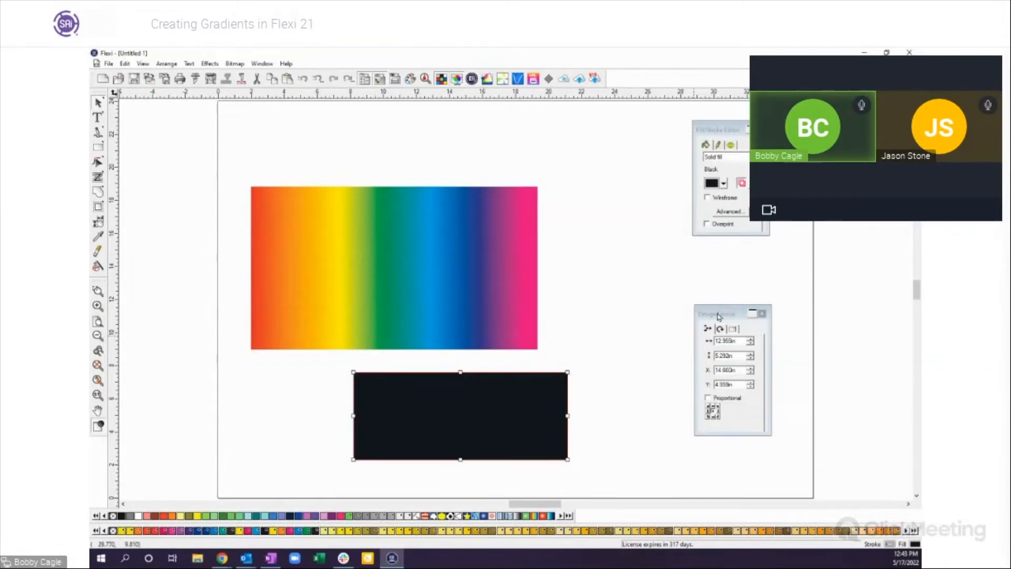
{"action": "left_click", "coordinate": [520, 516]}
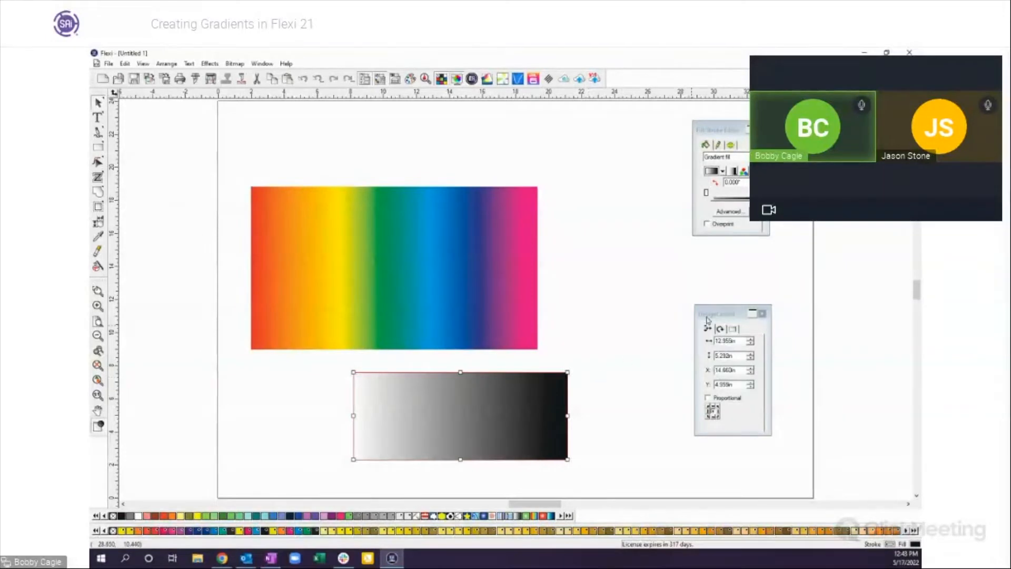
{"action": "left_click", "coordinate": [729, 212]}
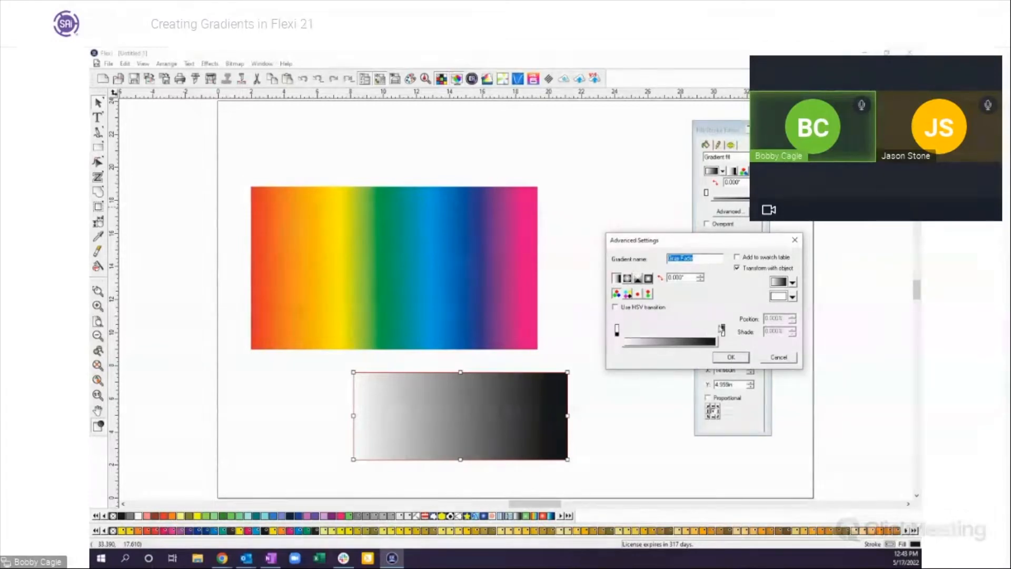
{"action": "left_click", "coordinate": [723, 329]}
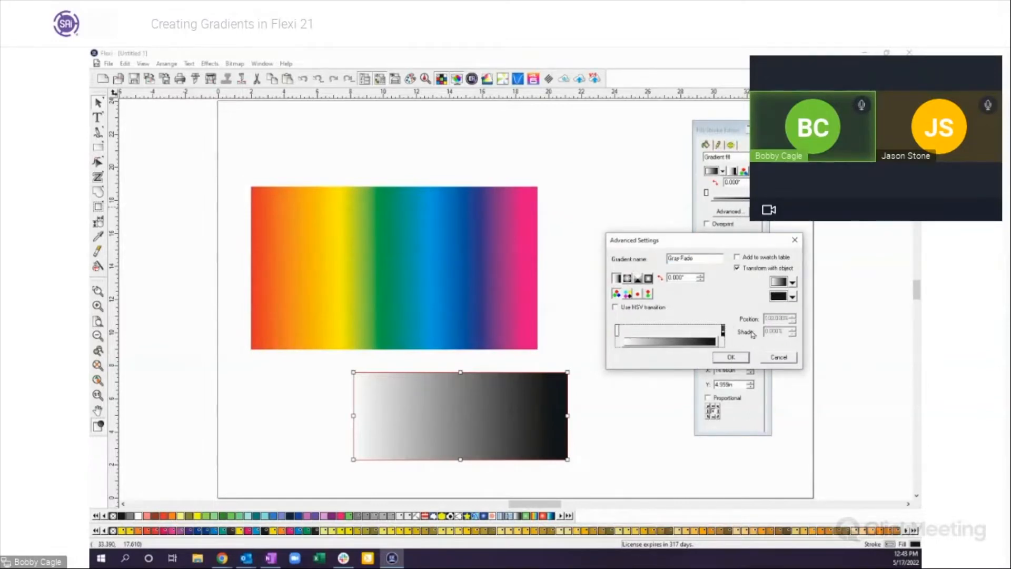
{"action": "left_click", "coordinate": [792, 297]}
{"action": "left_click", "coordinate": [850, 384]}
{"action": "left_click", "coordinate": [850, 383]}
{"action": "left_click", "coordinate": [850, 387]}
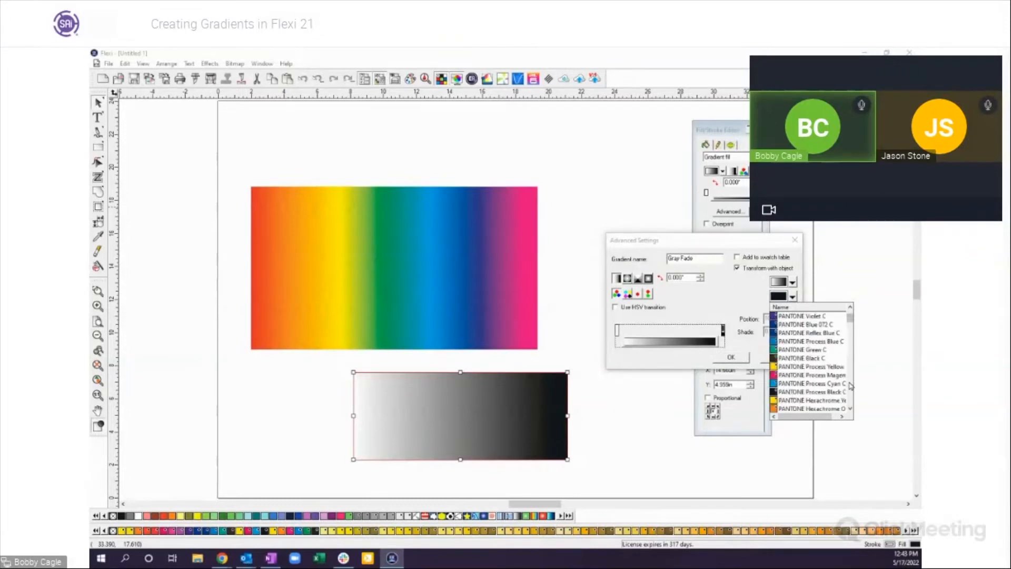
{"action": "left_click", "coordinate": [817, 393]}
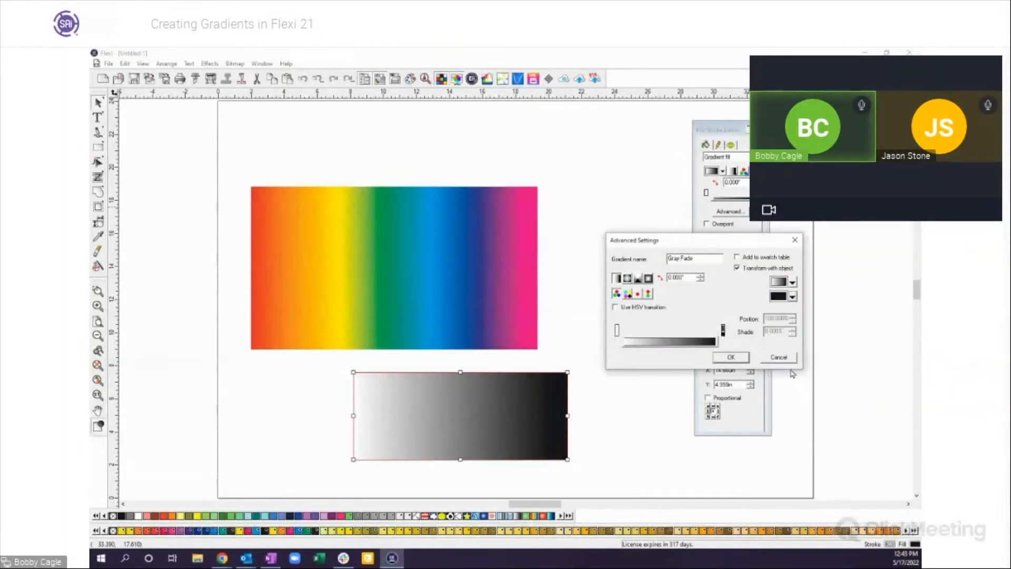
{"action": "left_click", "coordinate": [732, 357]}
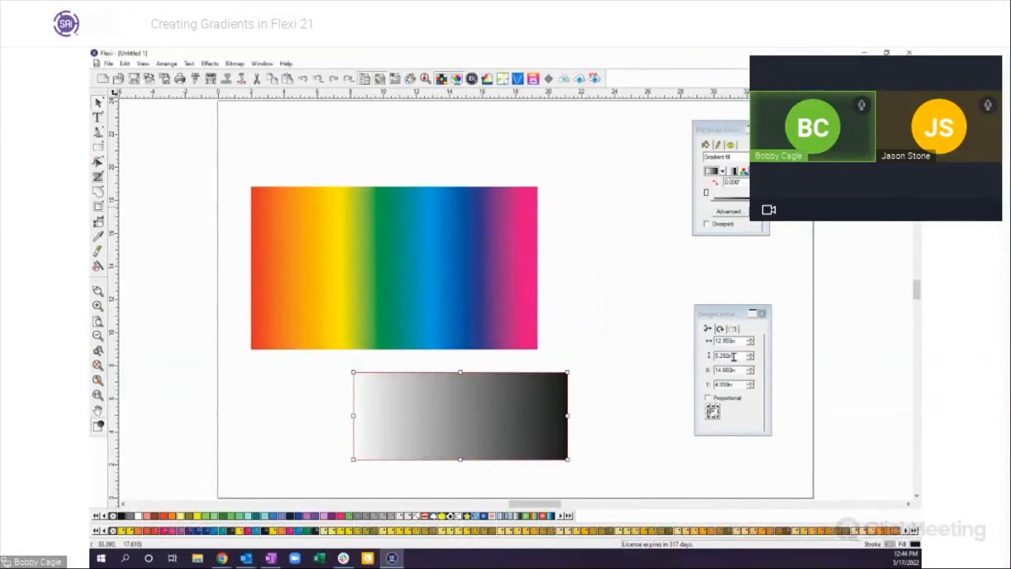
Switch the grey gradient to single spot colour mode and choose PANTONE Process Black C as its colour
{"action": "left_click", "coordinate": [744, 174]}
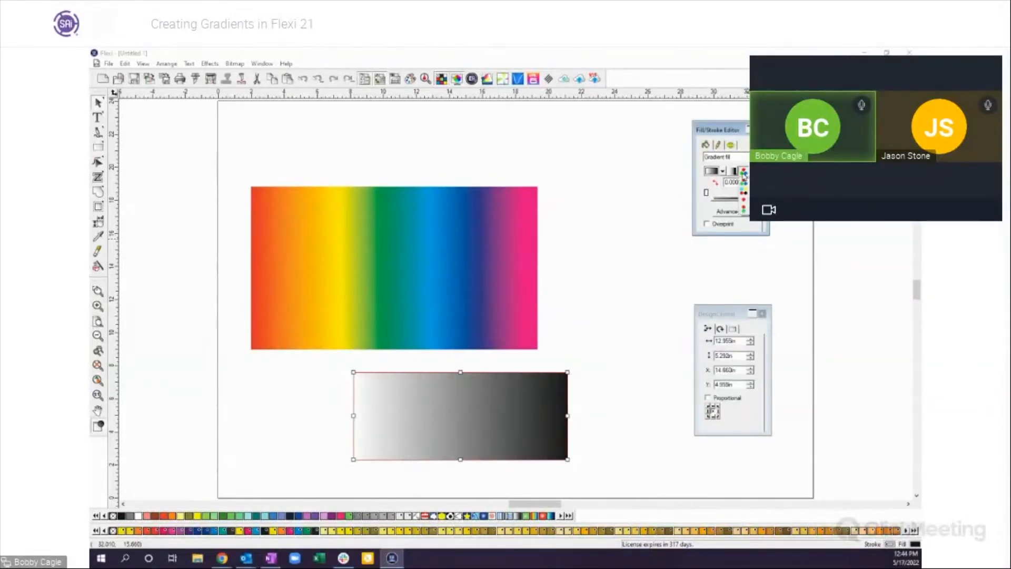
{"action": "left_click", "coordinate": [744, 203]}
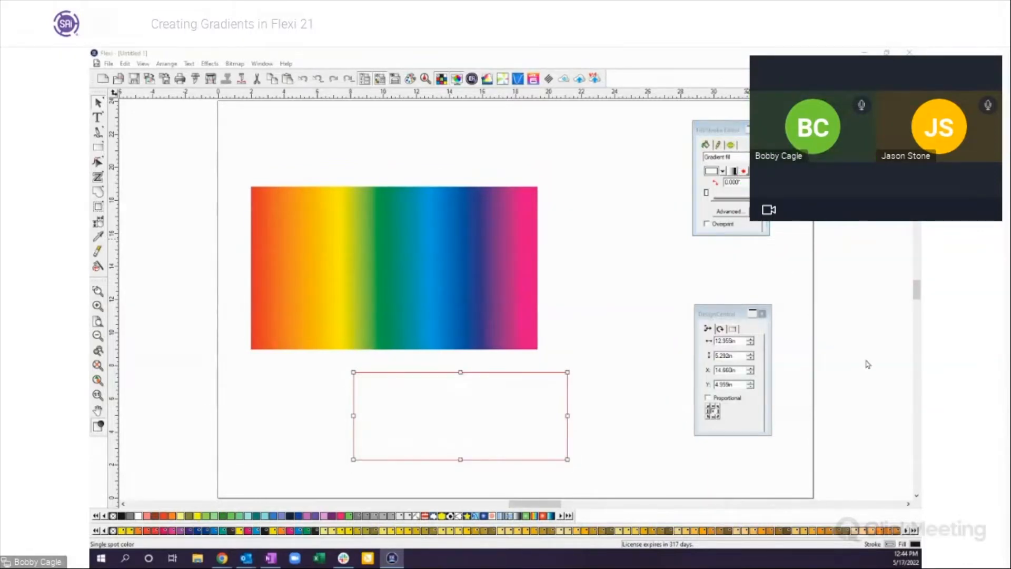
{"action": "left_click", "coordinate": [729, 211]}
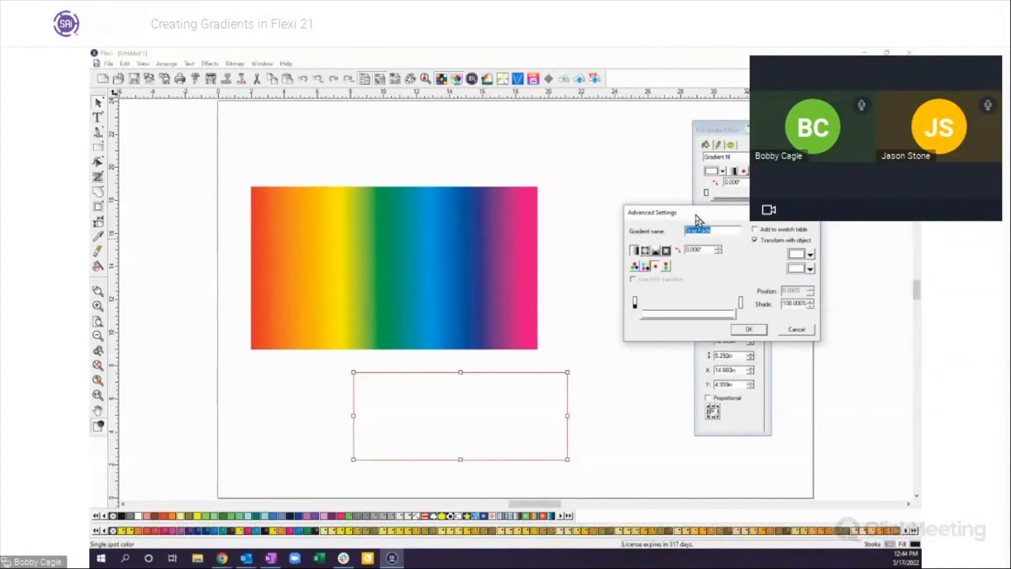
{"action": "left_click", "coordinate": [740, 304]}
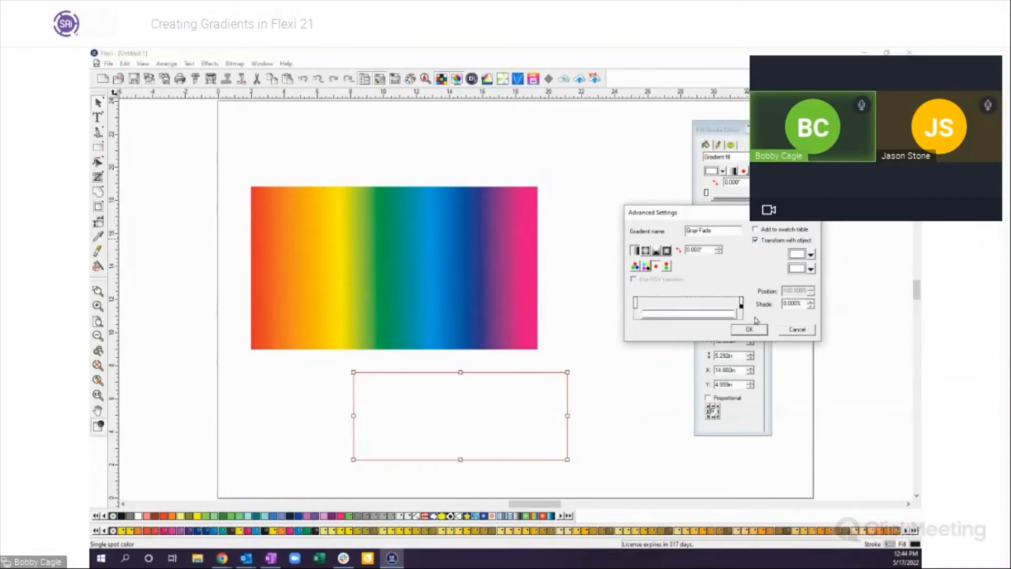
{"action": "left_click", "coordinate": [810, 269]}
{"action": "left_click", "coordinate": [868, 348]}
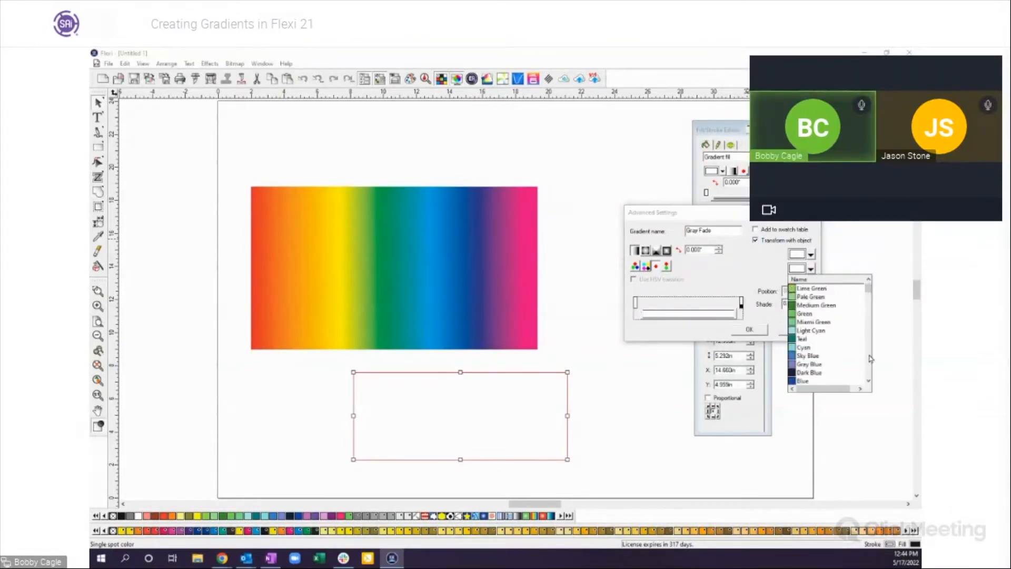
{"action": "left_click", "coordinate": [868, 375]}
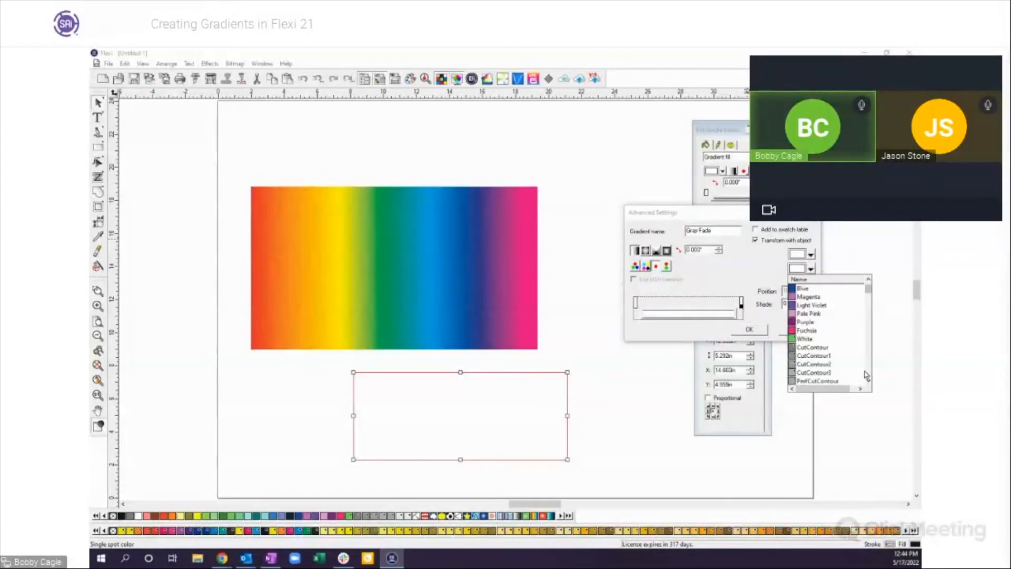
{"action": "scroll", "coordinate": [869, 384], "scroll_direction": "down", "scroll_amount": 6}
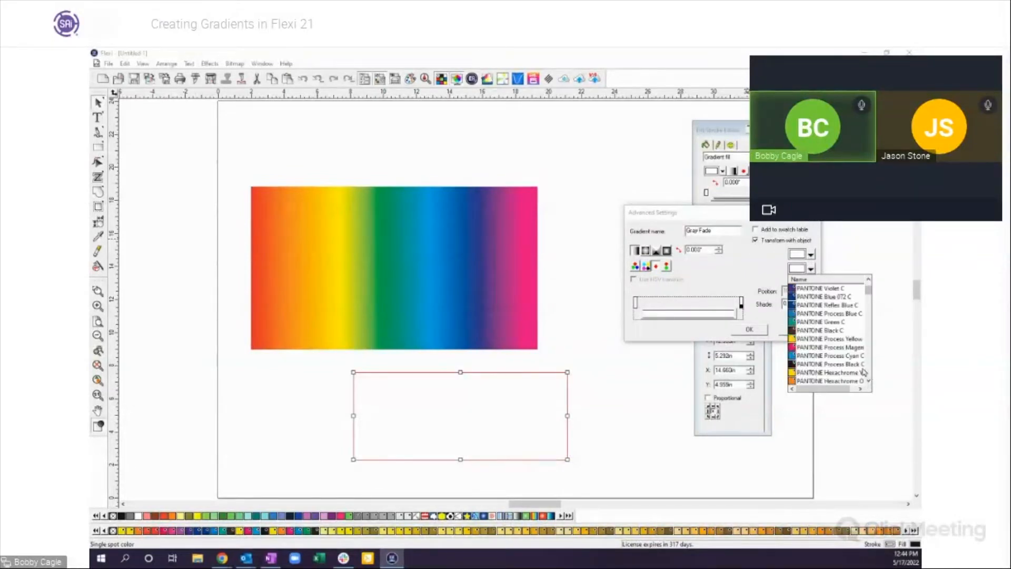
{"action": "left_click", "coordinate": [837, 369]}
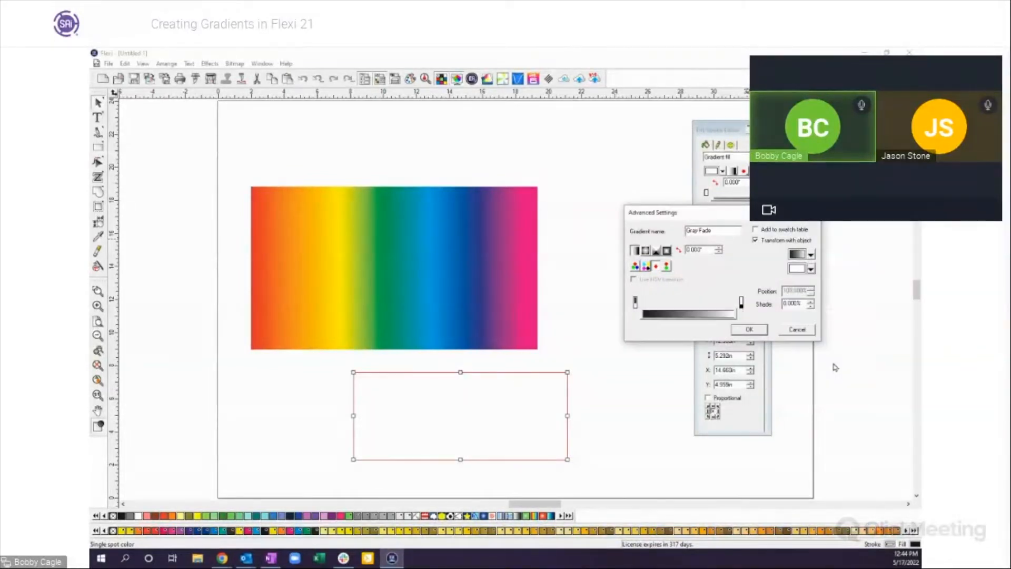
{"action": "left_click", "coordinate": [748, 330]}
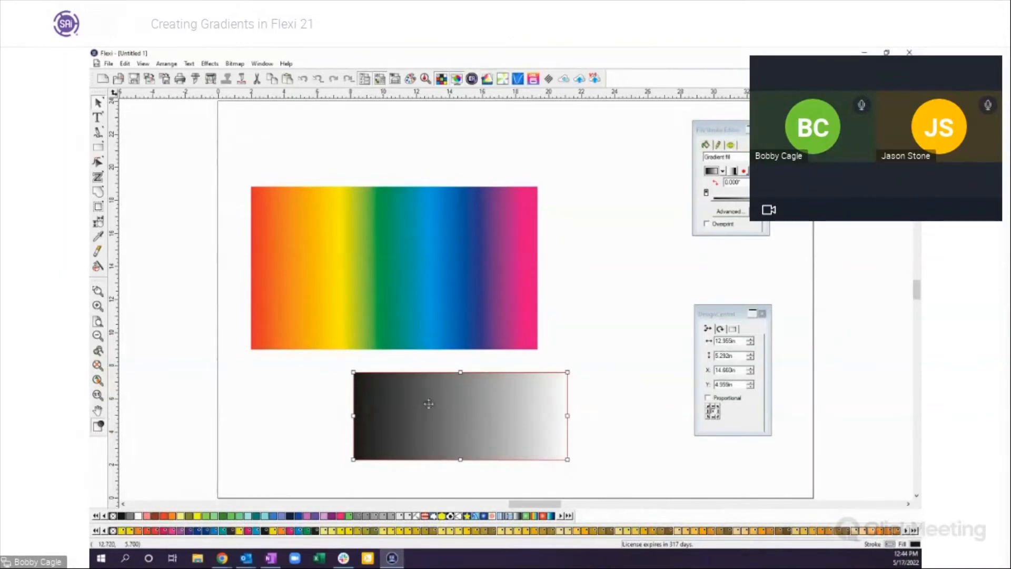
Reverse the lower rectangle's gradient by placing its dark end point mid-height on the right edge and its white one on the left edge
{"action": "left_click", "coordinate": [744, 171]}
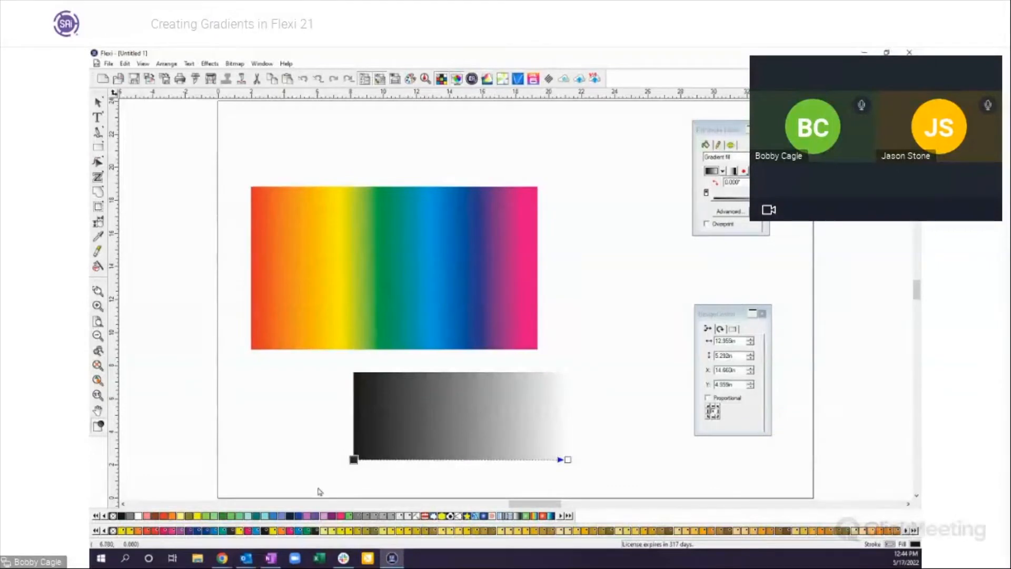
{"action": "left_click_drag", "start_coordinate": [353, 459], "coordinate": [568, 416]}
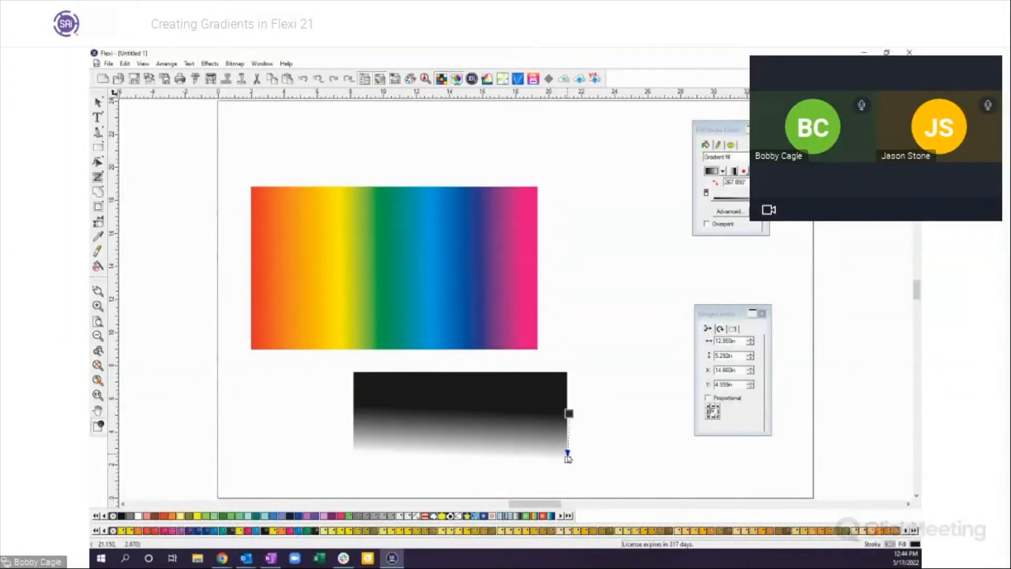
{"action": "left_click_drag", "start_coordinate": [566, 459], "coordinate": [354, 418]}
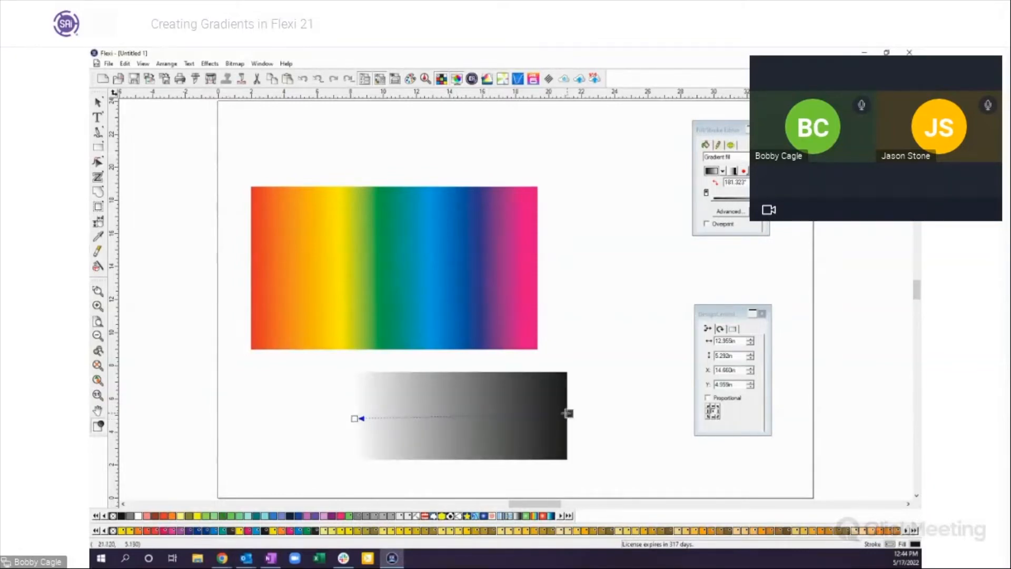
Shorten and stretch the grey gradient by moving its end points inside and beyond the rectangle, and bring them back to the side edges
{"action": "left_click_drag", "start_coordinate": [567, 413], "coordinate": [470, 415]}
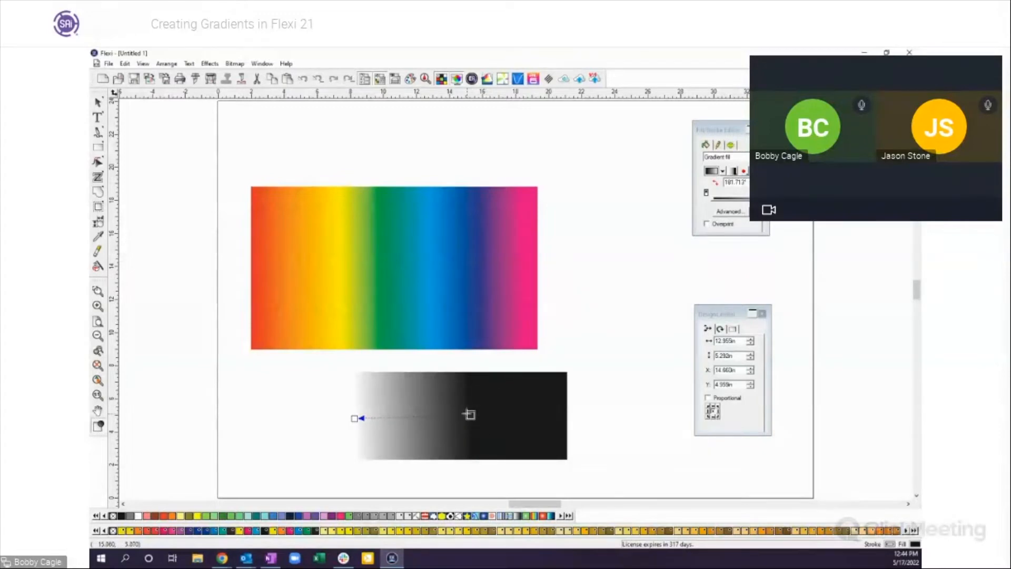
{"action": "left_click_drag", "start_coordinate": [475, 419], "coordinate": [660, 414]}
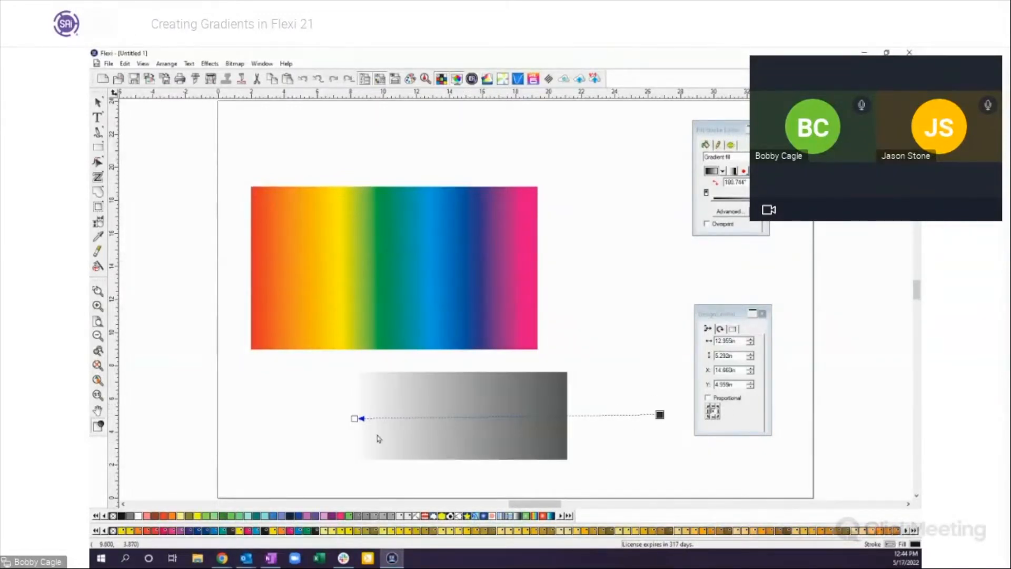
{"action": "left_click_drag", "start_coordinate": [355, 419], "coordinate": [284, 413]}
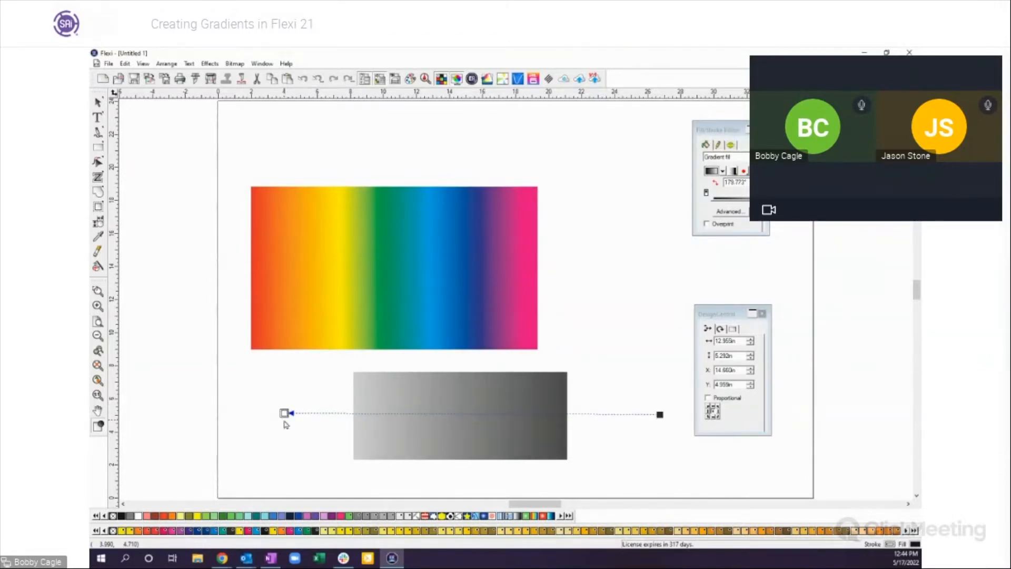
{"action": "left_click_drag", "start_coordinate": [284, 413], "coordinate": [349, 417]}
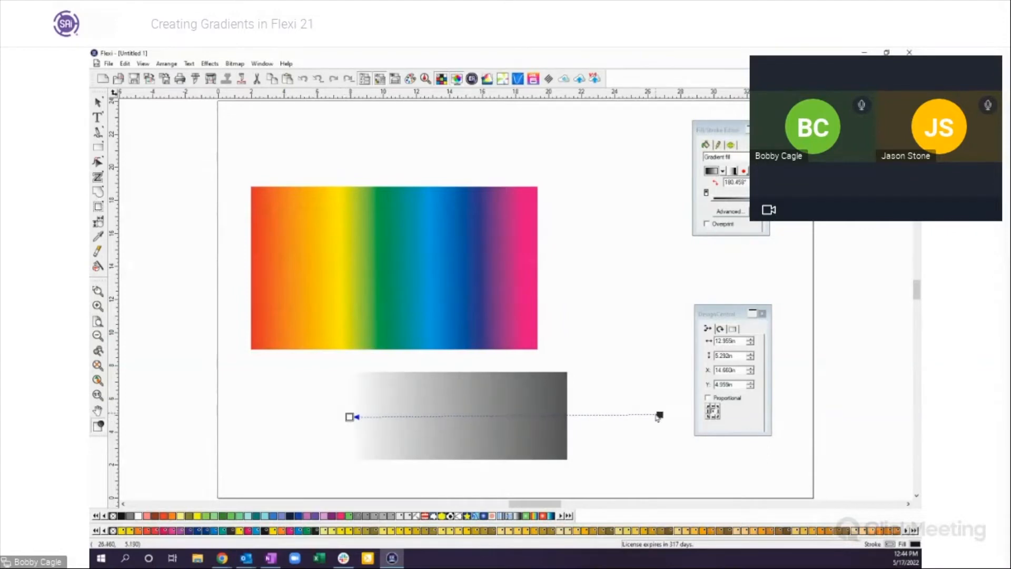
{"action": "left_click_drag", "start_coordinate": [659, 414], "coordinate": [566, 417]}
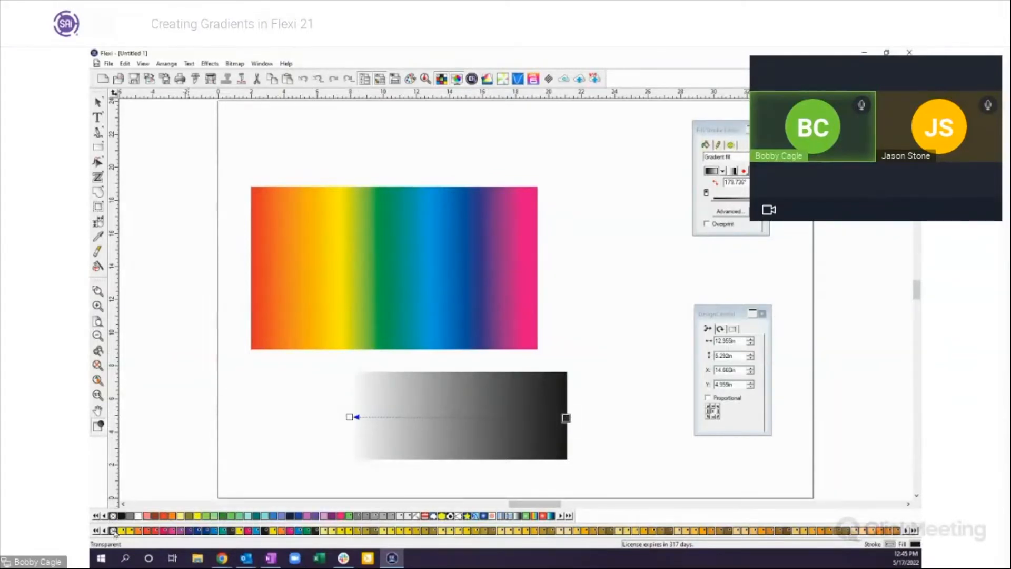
Switch the grey gradient to CMYK mode, shift its dark end point slightly inward, and deselect the rectangle
{"action": "left_click", "coordinate": [743, 172]}
{"action": "left_click", "coordinate": [745, 194]}
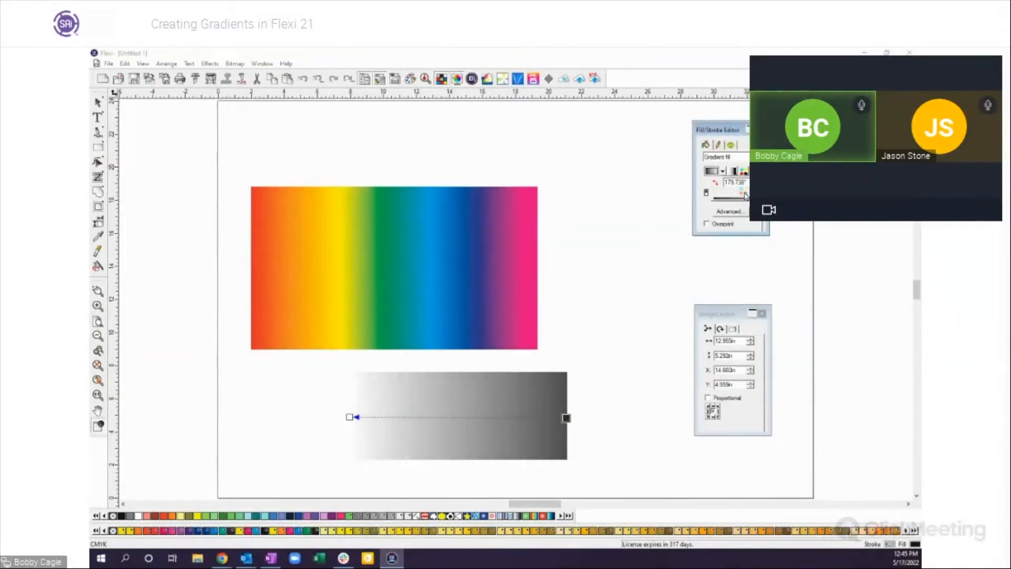
{"action": "left_click", "coordinate": [566, 417]}
{"action": "left_click_drag", "start_coordinate": [566, 417], "coordinate": [561, 416]}
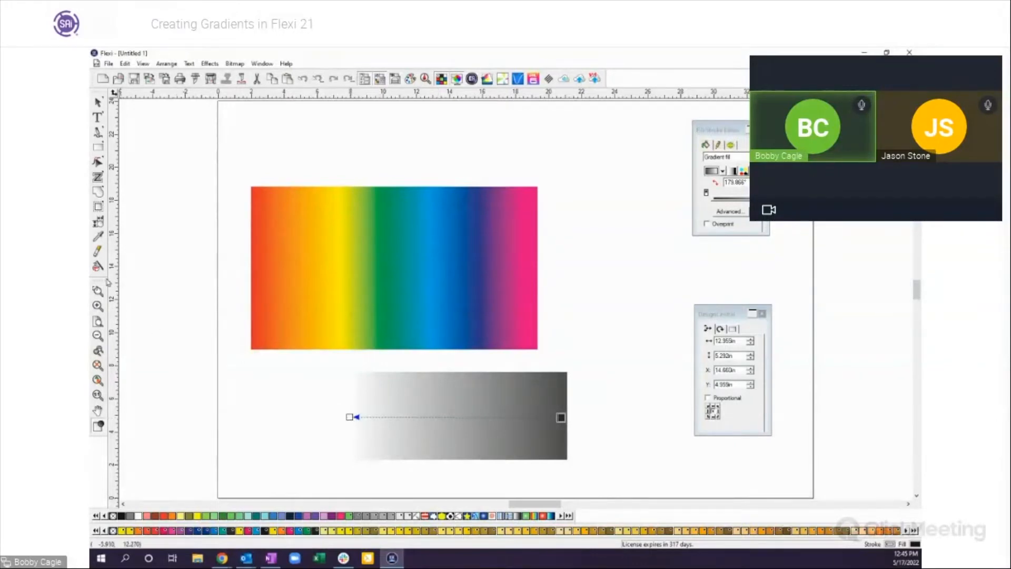
{"action": "left_click", "coordinate": [98, 103]}
{"action": "left_click", "coordinate": [169, 331]}
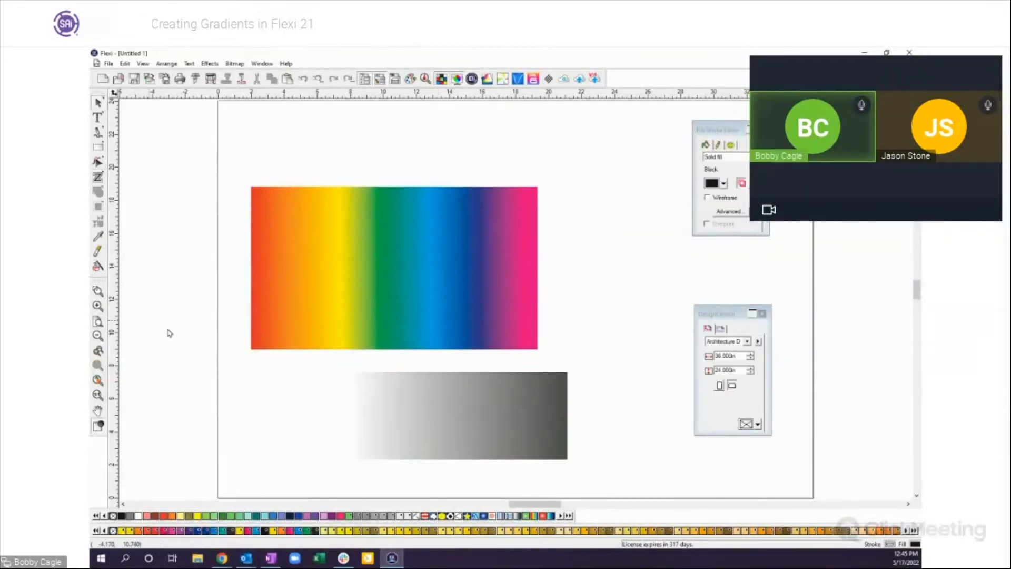
Move the grey rectangle over the rainbow one to compare the overlap, and place it back below, slightly further left than before
{"action": "left_click", "coordinate": [444, 451]}
{"action": "left_click_drag", "start_coordinate": [467, 431], "coordinate": [537, 291]}
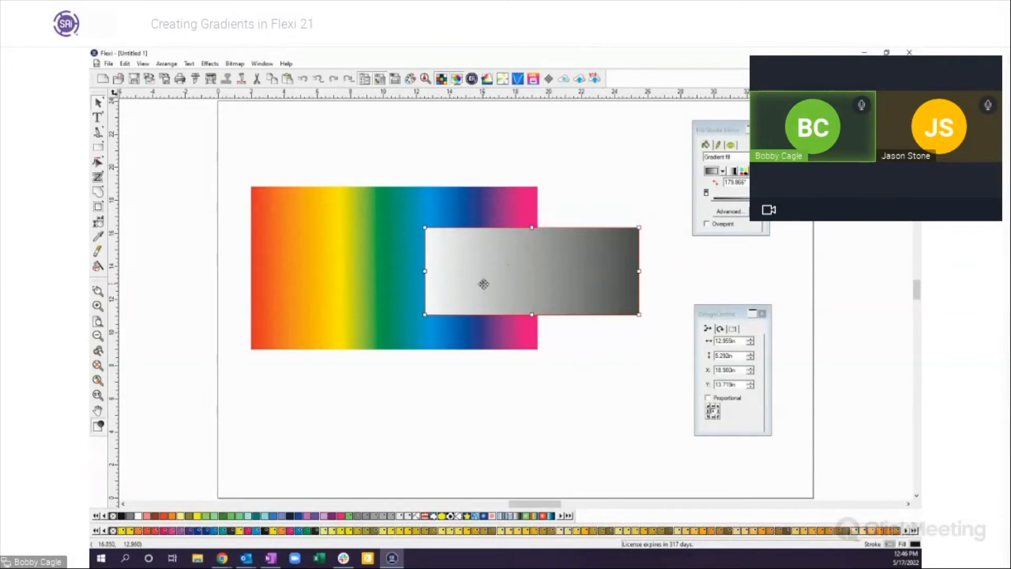
{"action": "left_click_drag", "start_coordinate": [524, 268], "coordinate": [447, 405]}
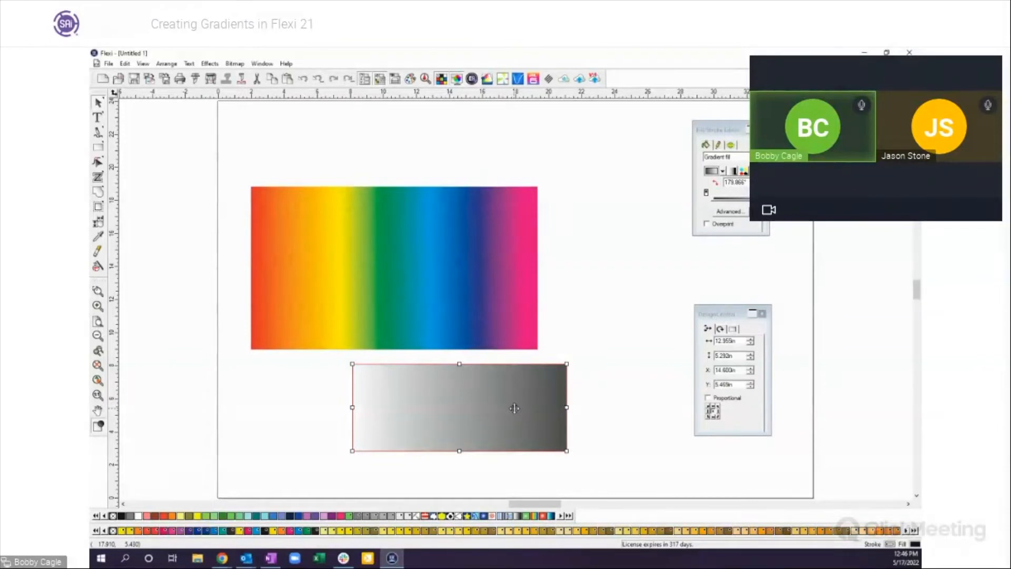
{"action": "left_click_drag", "start_coordinate": [513, 413], "coordinate": [511, 423]}
{"action": "left_click", "coordinate": [603, 365]}
{"action": "left_click_drag", "start_coordinate": [447, 428], "coordinate": [429, 420]}
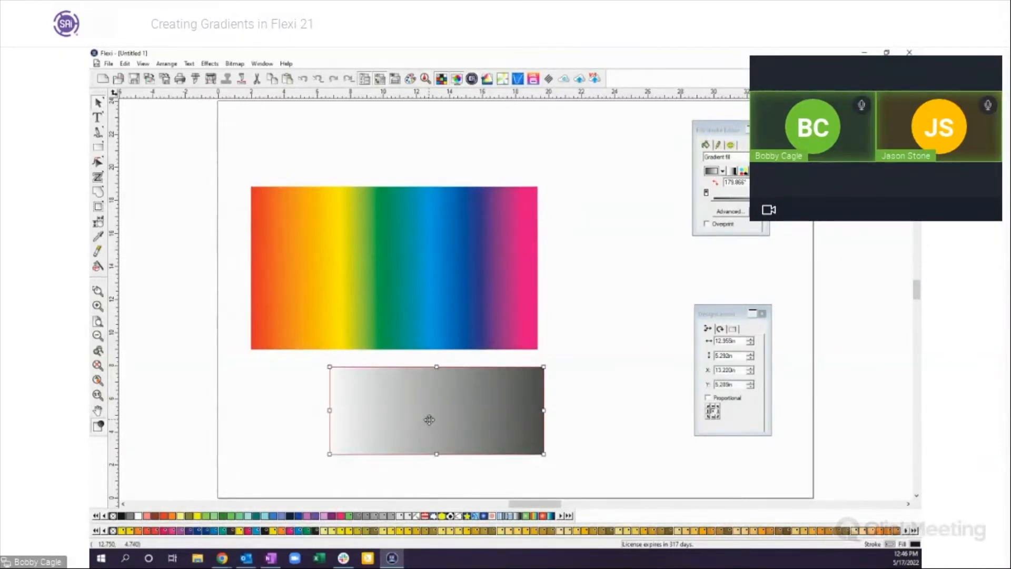
Display the gradient's end points on the grey rectangle
{"action": "left_click", "coordinate": [580, 380]}
{"action": "left_click", "coordinate": [523, 413]}
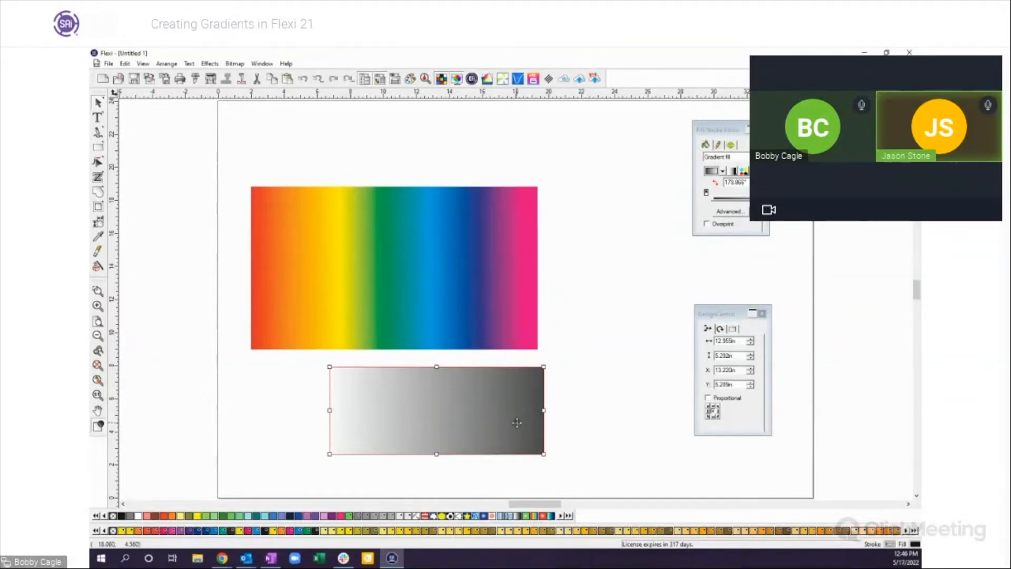
{"action": "left_click", "coordinate": [753, 169]}
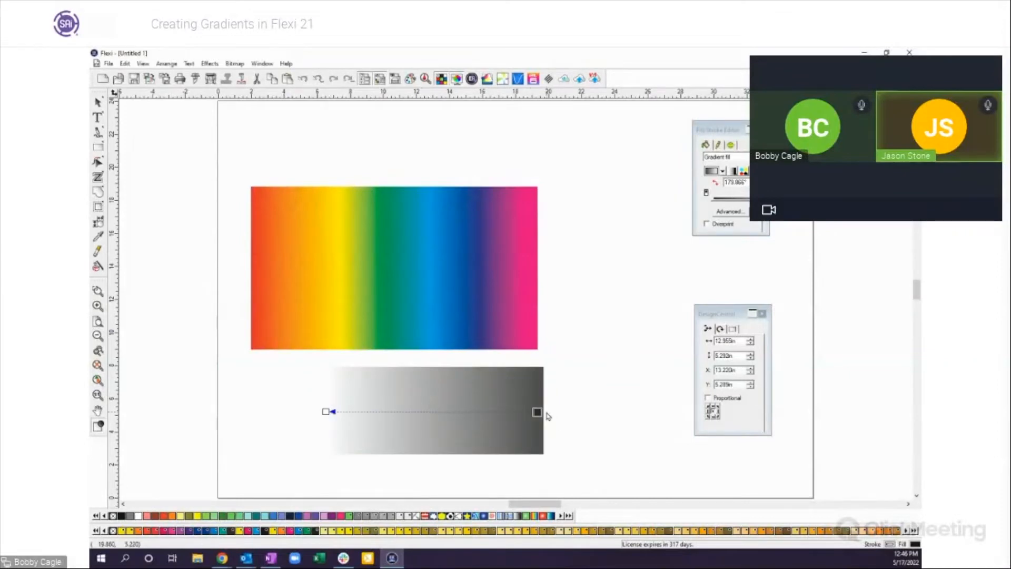
Reposition the rainbow gradient's end points at mid-height, with the red one near the rectangle's centre and the magenta one beyond its right edge
{"action": "left_click", "coordinate": [458, 254]}
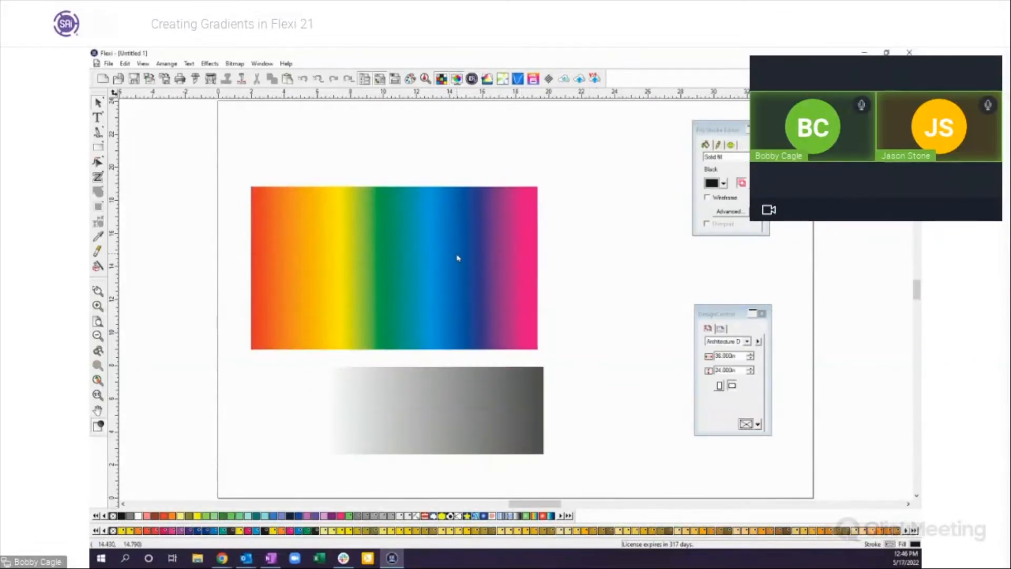
{"action": "left_click", "coordinate": [754, 169]}
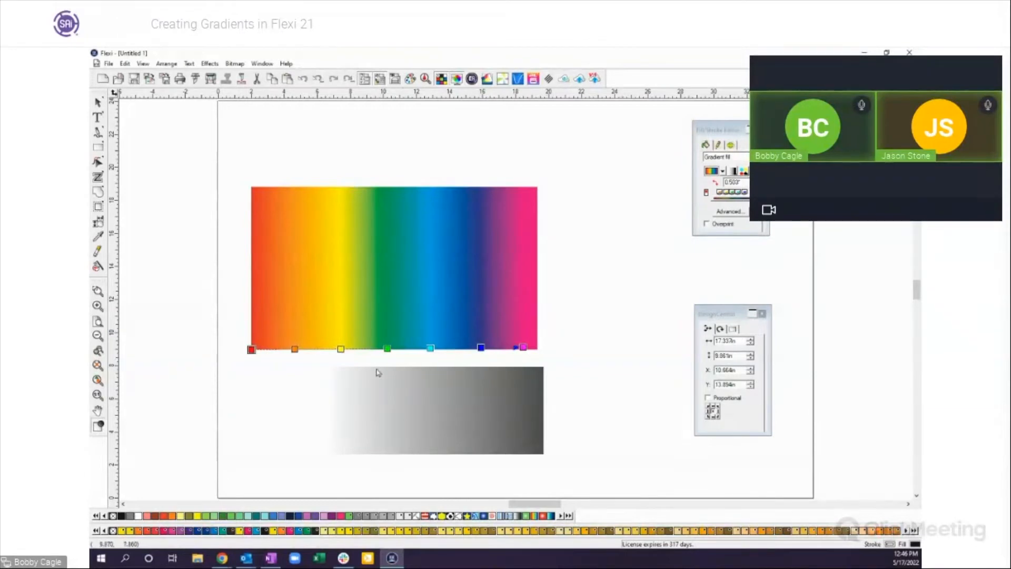
{"action": "left_click_drag", "start_coordinate": [251, 349], "coordinate": [340, 276]}
{"action": "left_click_drag", "start_coordinate": [522, 346], "coordinate": [623, 274]}
{"action": "left_click_drag", "start_coordinate": [342, 276], "coordinate": [385, 274]}
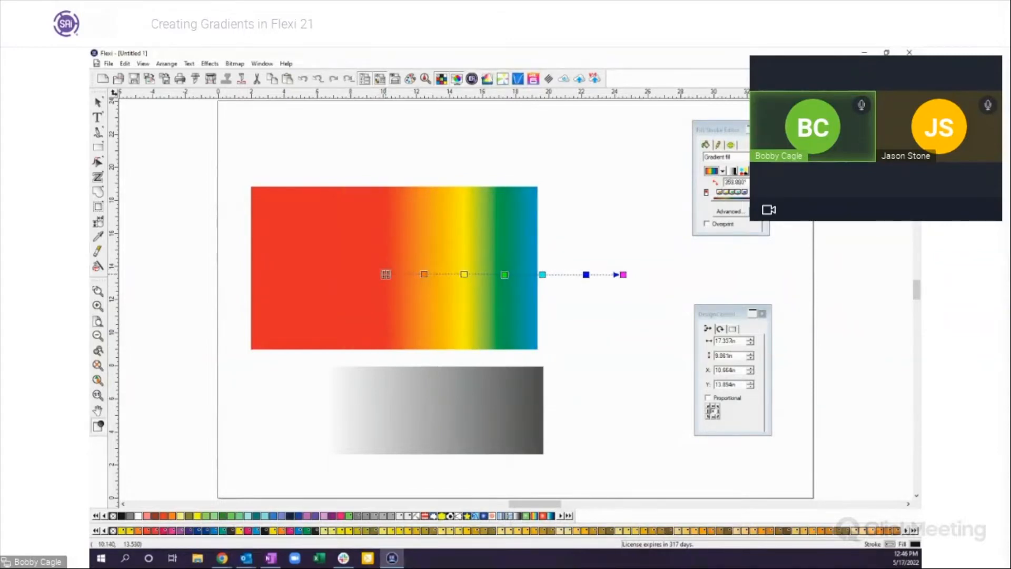
Delete the grey gradient rectangle and move the rainbow rectangle slightly up and to the right
{"action": "left_click", "coordinate": [98, 102]}
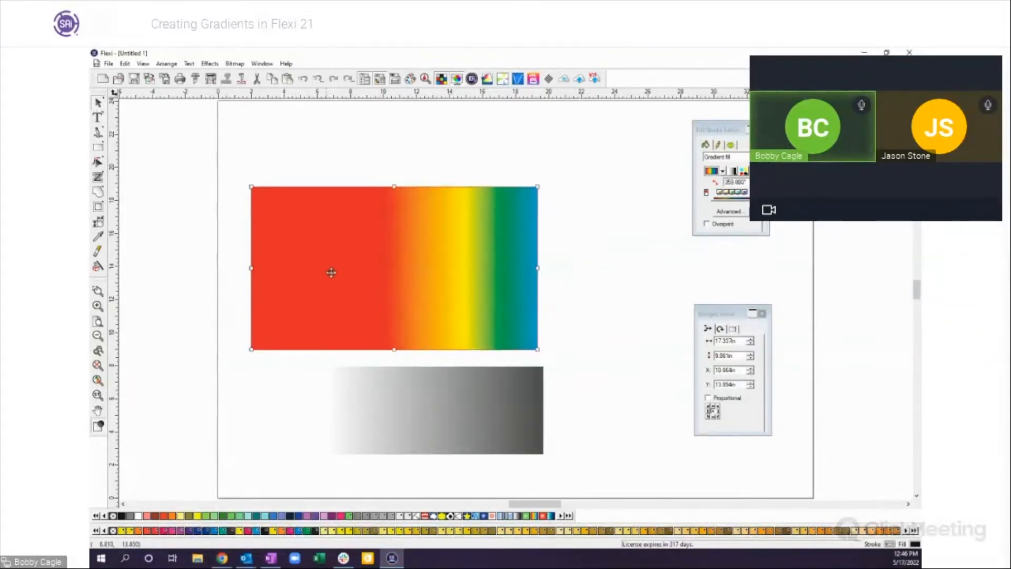
{"action": "left_click", "coordinate": [464, 426]}
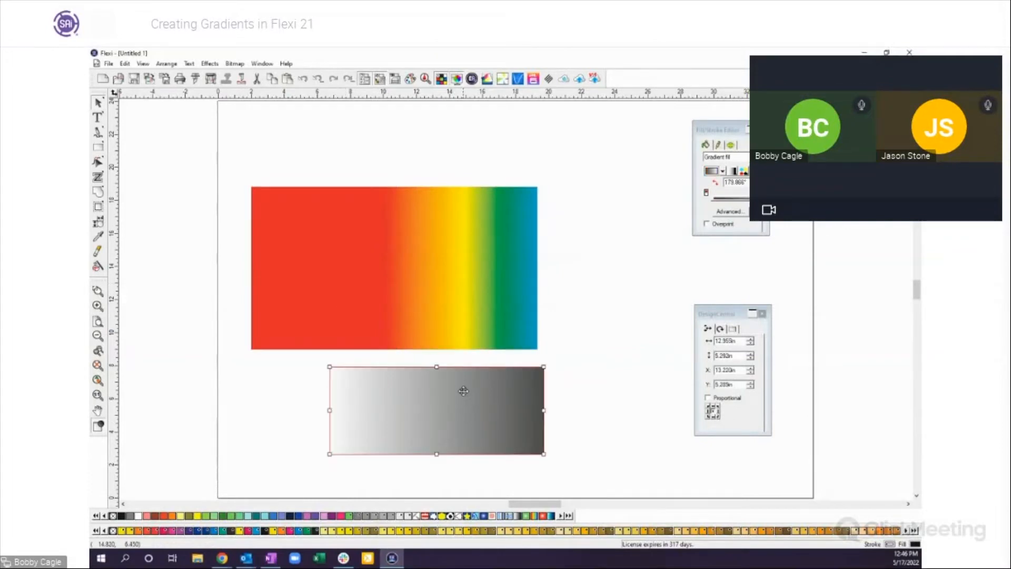
{"action": "key", "text": "Delete"}
{"action": "left_click", "coordinate": [443, 312]}
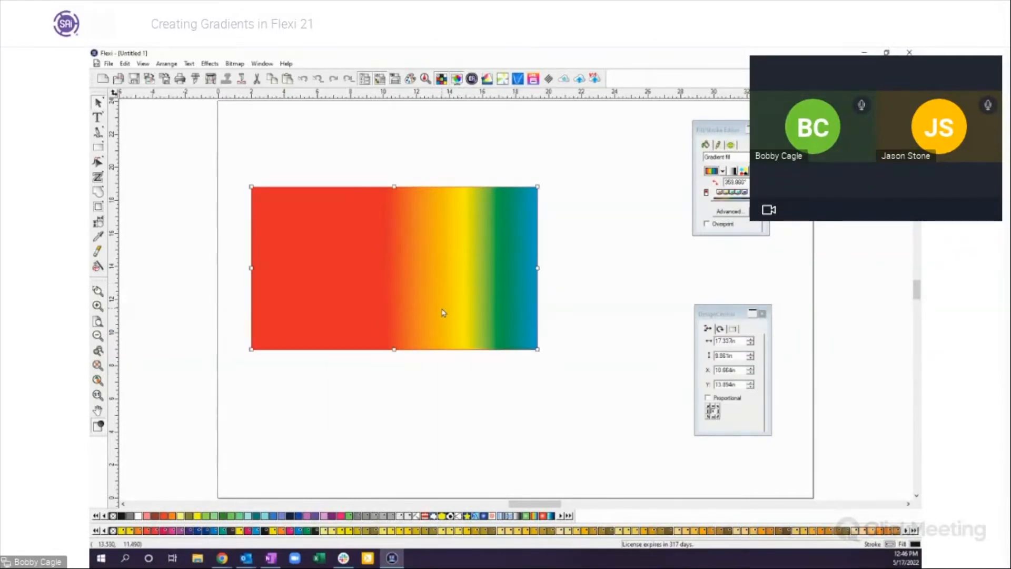
{"action": "left_click_drag", "start_coordinate": [433, 277], "coordinate": [460, 251]}
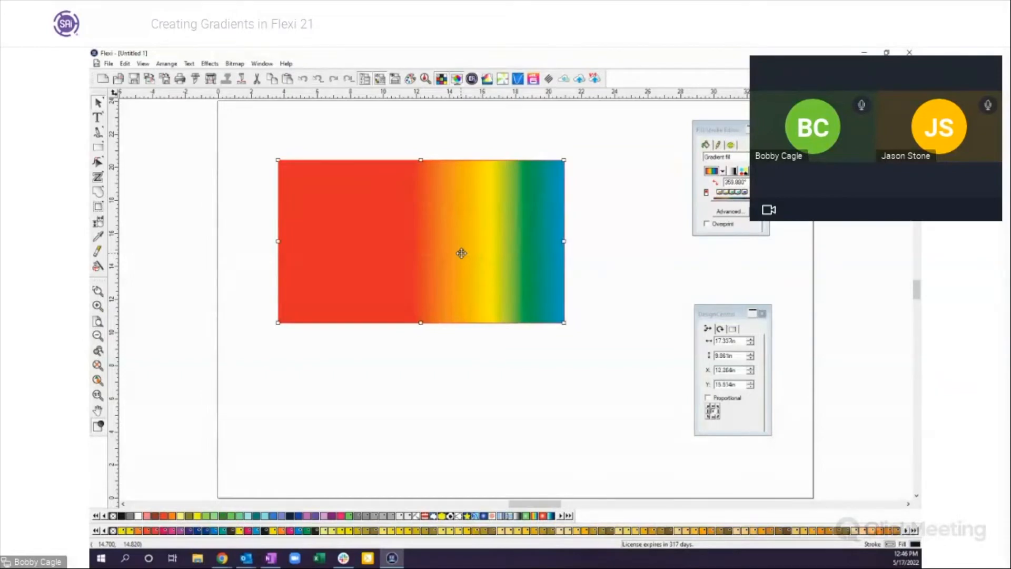
Distort the rainbow rectangle into an upward arch with fanned-out sides, about 32 in wide and 13 in high
{"action": "left_click", "coordinate": [209, 64]}
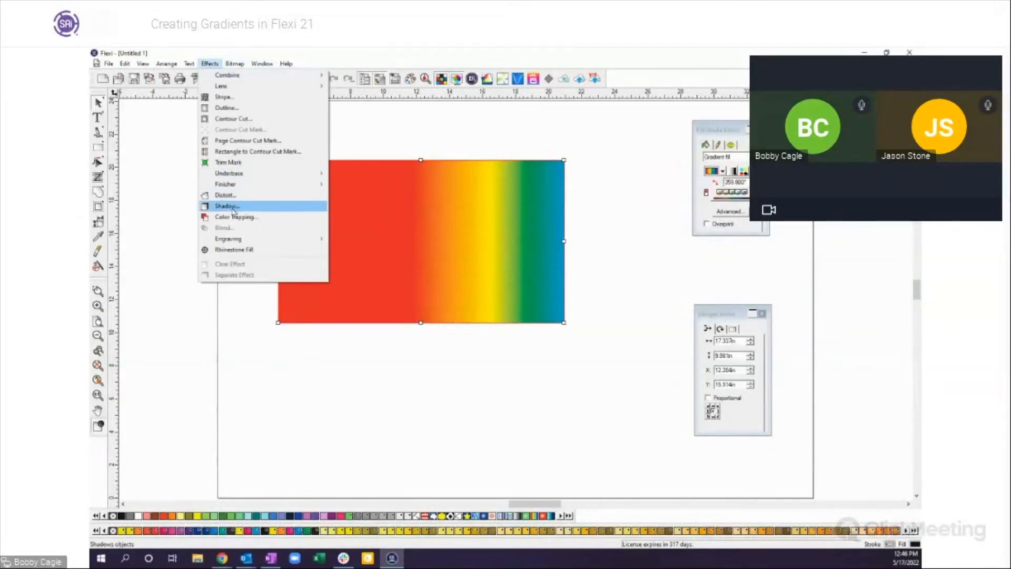
{"action": "left_click", "coordinate": [223, 195]}
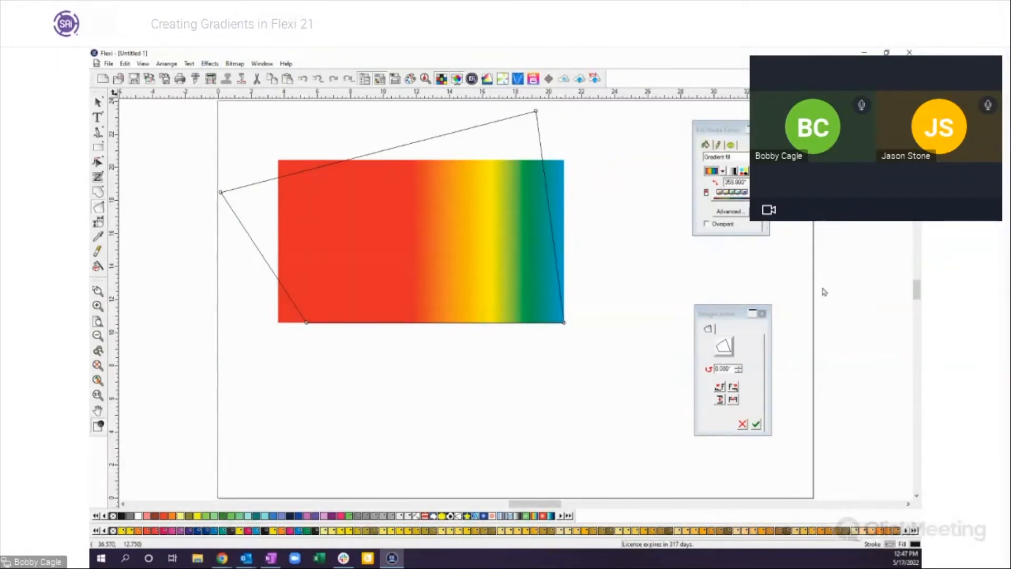
{"action": "left_click", "coordinate": [726, 352]}
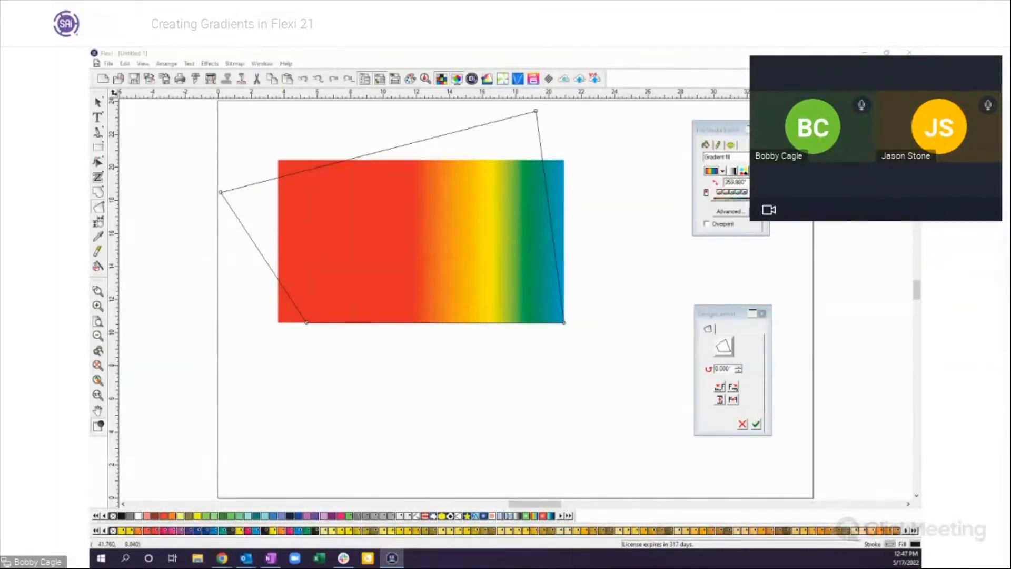
{"action": "left_click", "coordinate": [848, 337]}
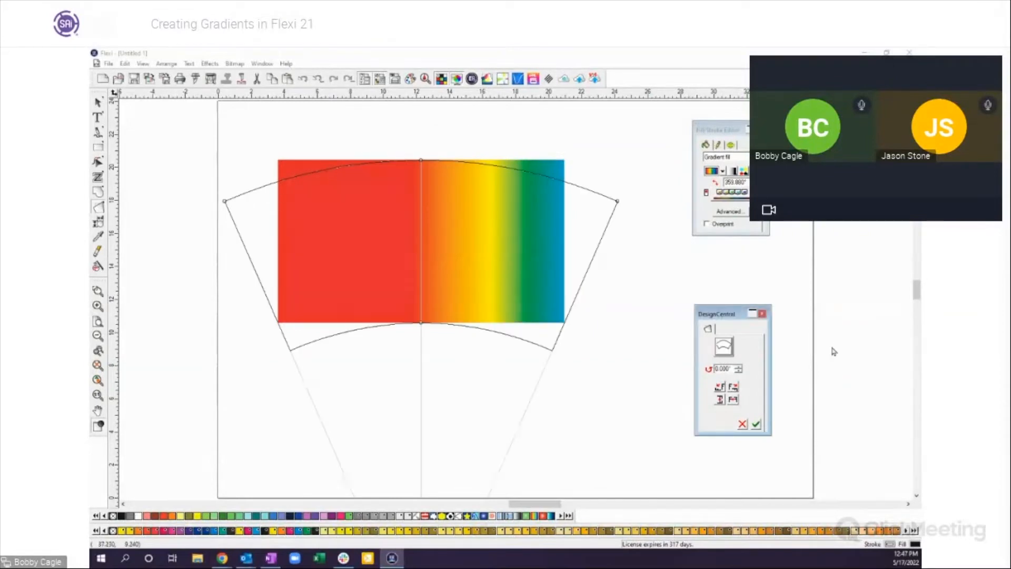
{"action": "left_click_drag", "start_coordinate": [618, 202], "coordinate": [686, 240]}
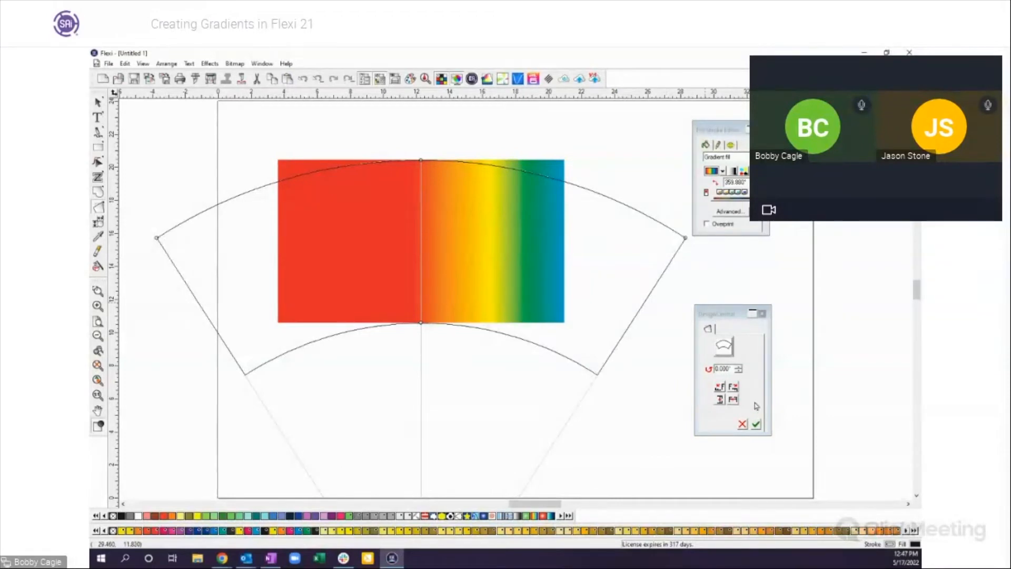
{"action": "left_click", "coordinate": [756, 423]}
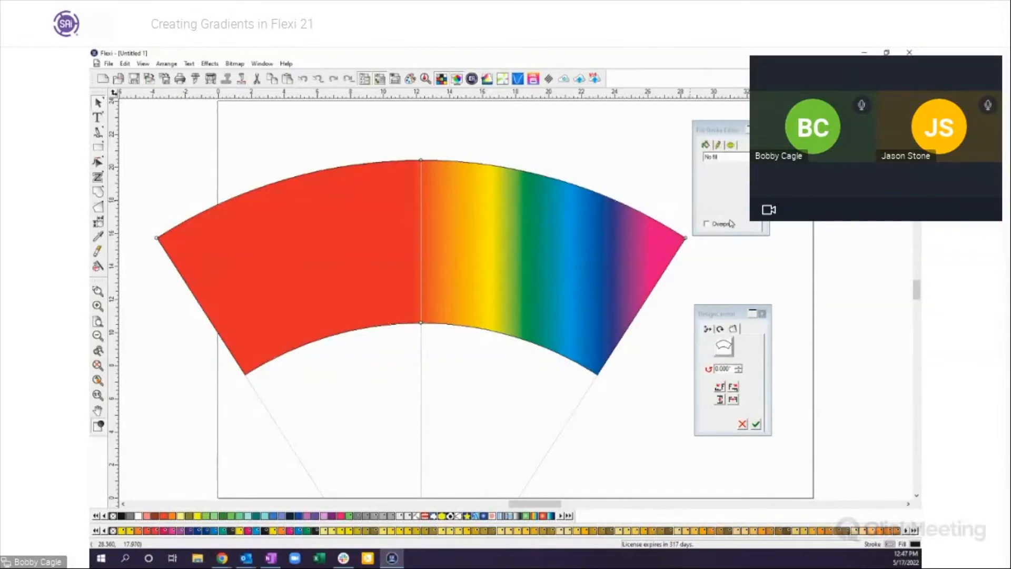
{"action": "left_click", "coordinate": [634, 356]}
{"action": "left_click", "coordinate": [544, 298]}
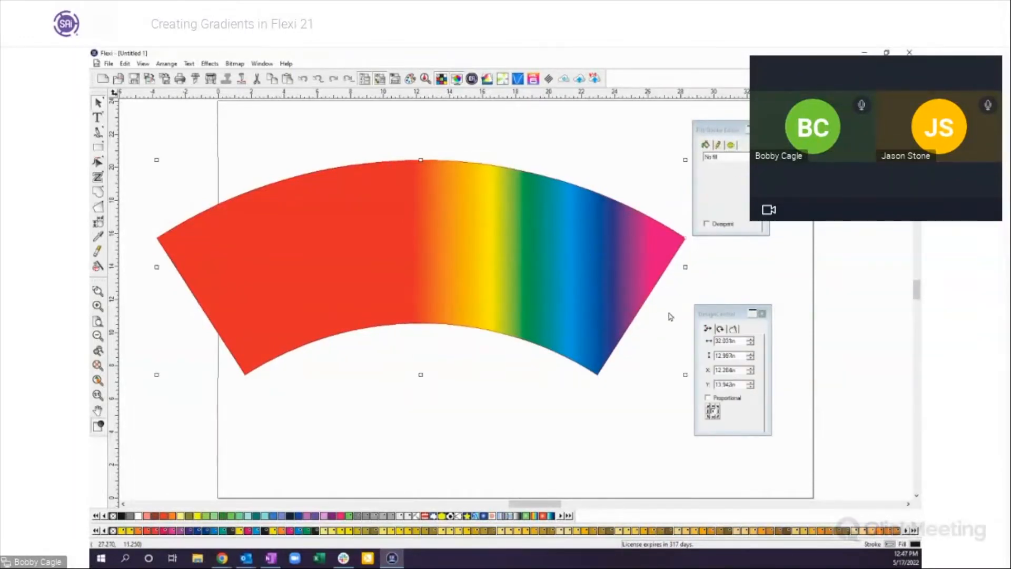
Set the arched shape's fill type to Gradient fill
{"action": "scroll", "coordinate": [586, 340], "scroll_direction": "down", "scroll_amount": 2}
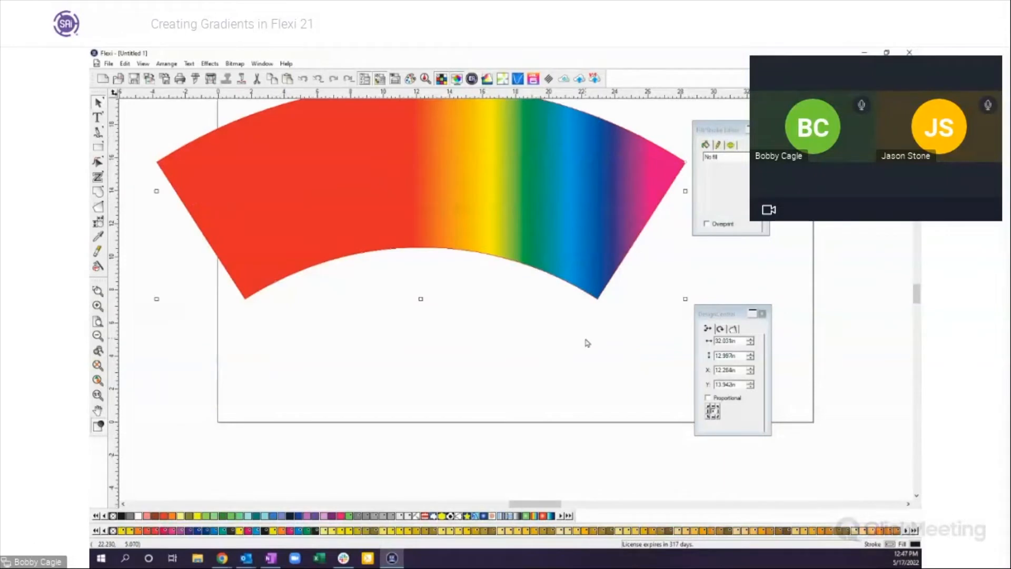
{"action": "scroll", "coordinate": [588, 343], "scroll_direction": "up", "scroll_amount": 2}
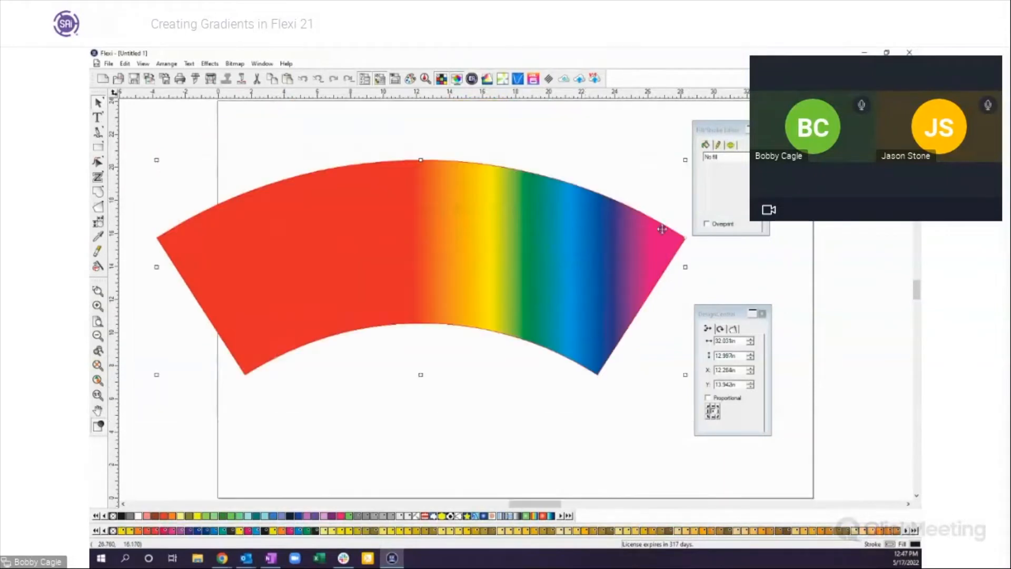
{"action": "left_click", "coordinate": [718, 156]}
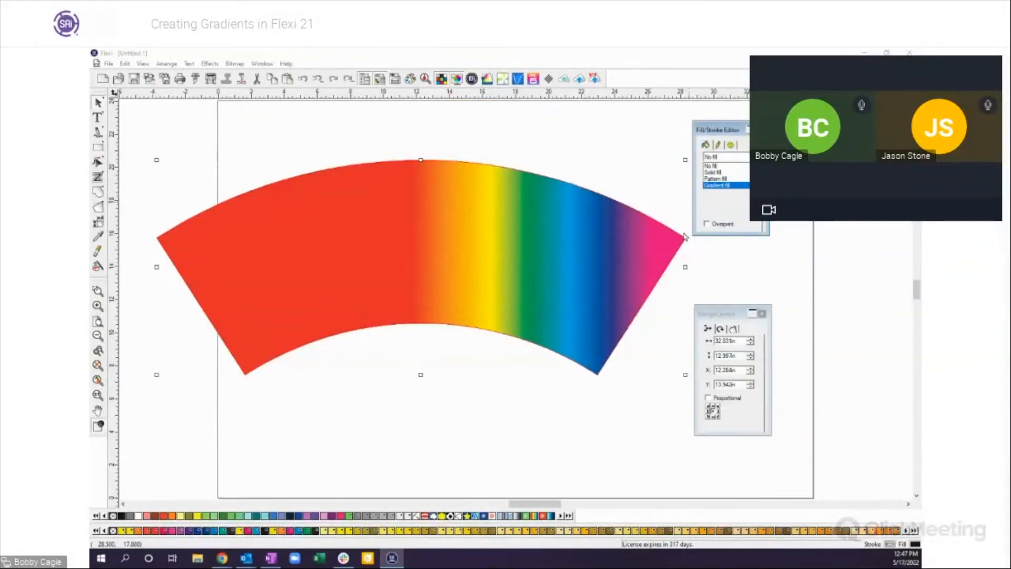
{"action": "left_click", "coordinate": [723, 186]}
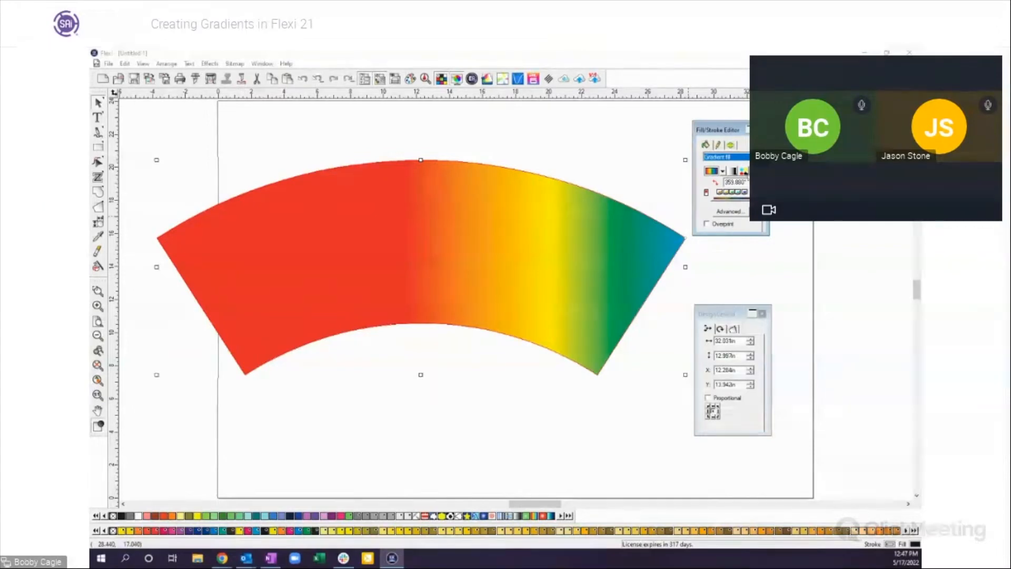
Spread the rainbow gradient across the whole arch, with the red end point near its left side and the magenta one just beyond its right side
{"action": "left_click", "coordinate": [746, 174]}
{"action": "left_click_drag", "start_coordinate": [404, 274], "coordinate": [185, 269]}
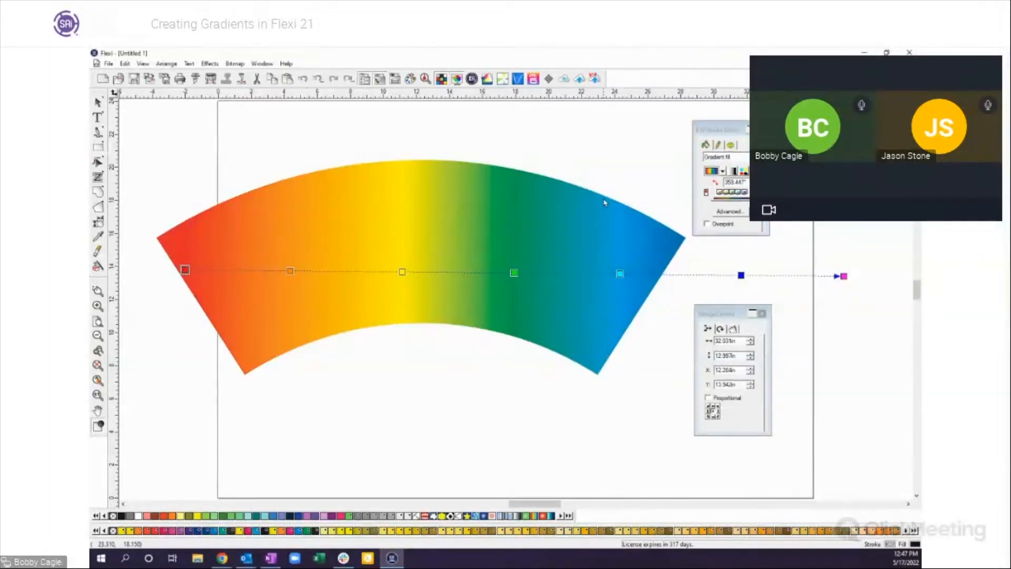
{"action": "left_click_drag", "start_coordinate": [843, 275], "coordinate": [693, 264]}
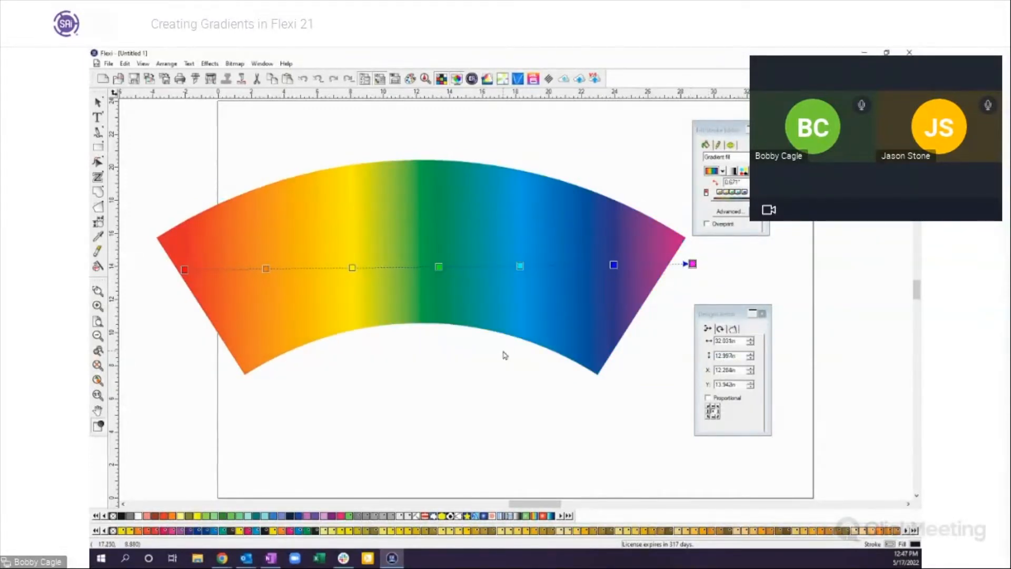
{"action": "left_click", "coordinate": [98, 101]}
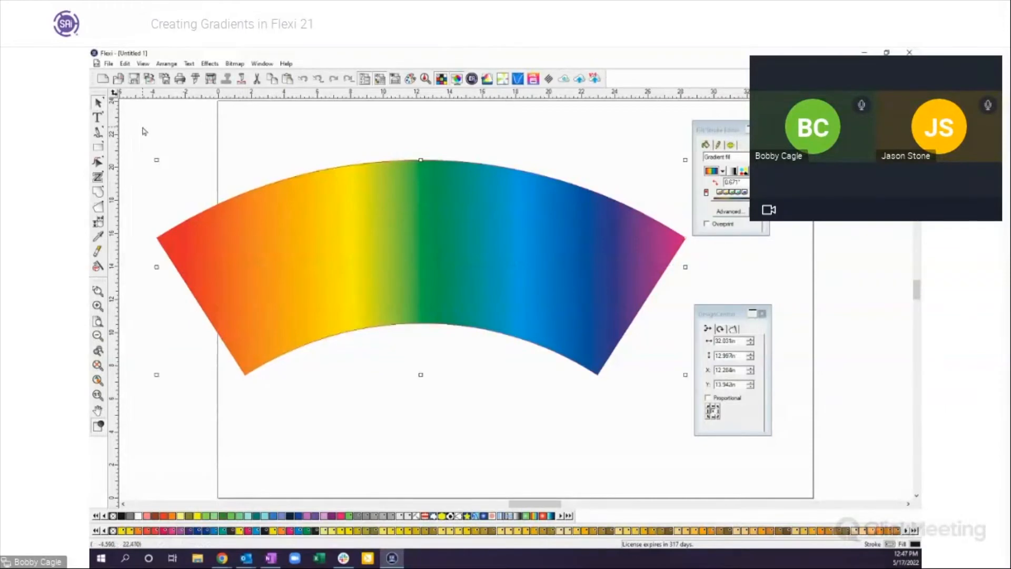
{"action": "left_click", "coordinate": [190, 158]}
{"action": "left_click", "coordinate": [372, 249]}
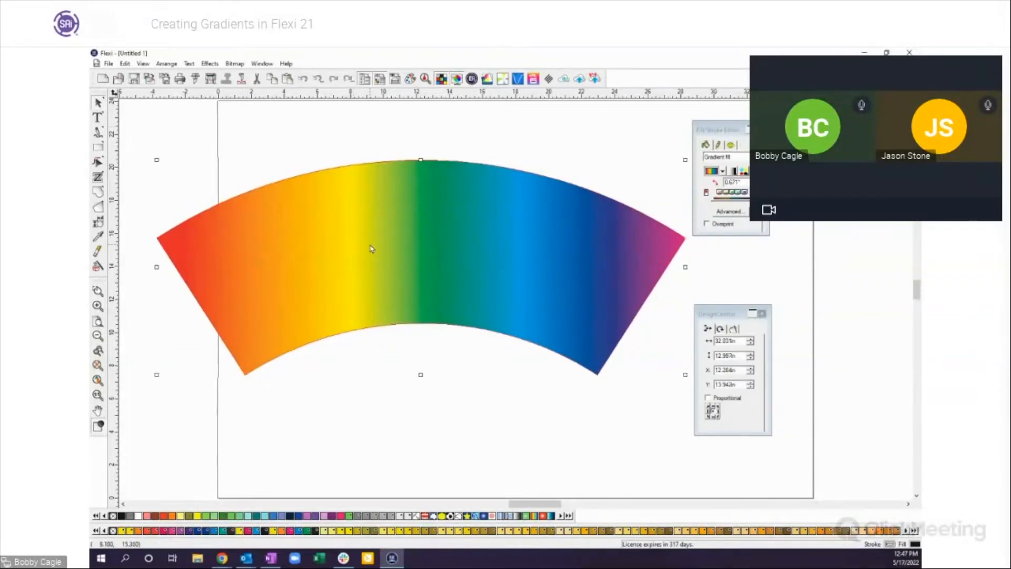
Delete the arched shape and draw a rectangle about 18.9 in wide and 7.28 in high in the page's upper half
{"action": "key", "text": "Delete"}
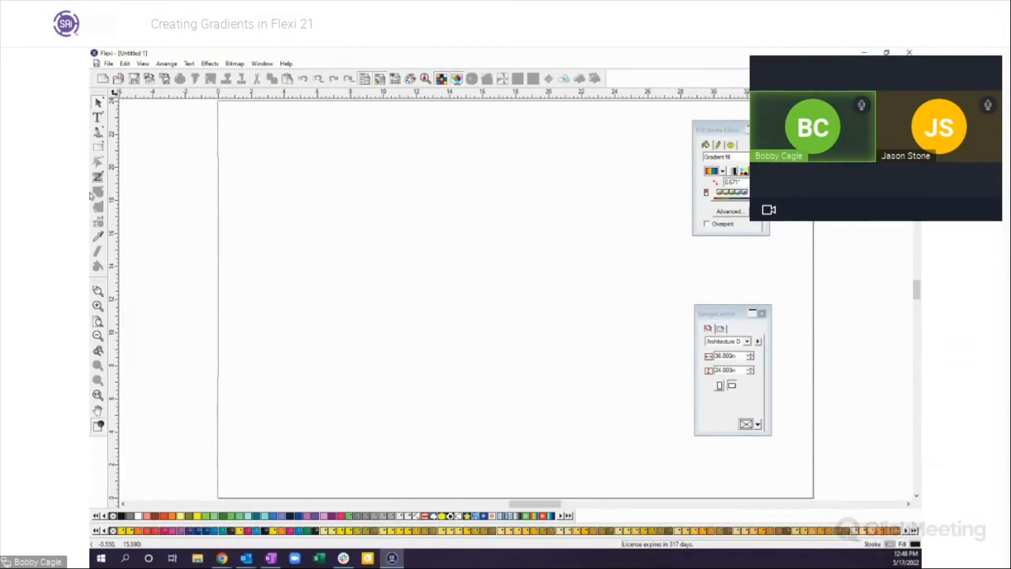
{"action": "left_click", "coordinate": [98, 147]}
{"action": "left_click_drag", "start_coordinate": [295, 187], "coordinate": [608, 306]}
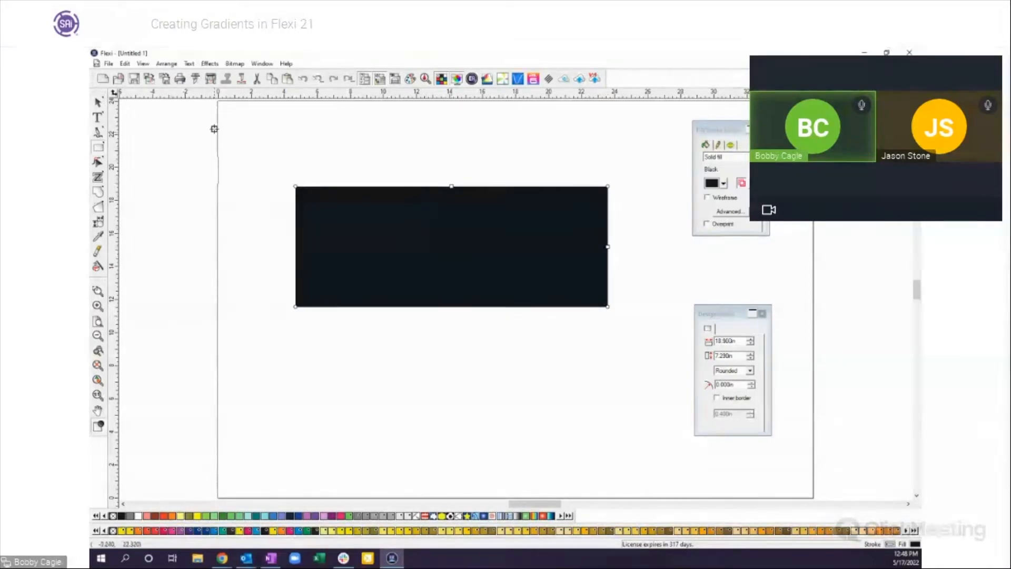
{"action": "left_click", "coordinate": [98, 102]}
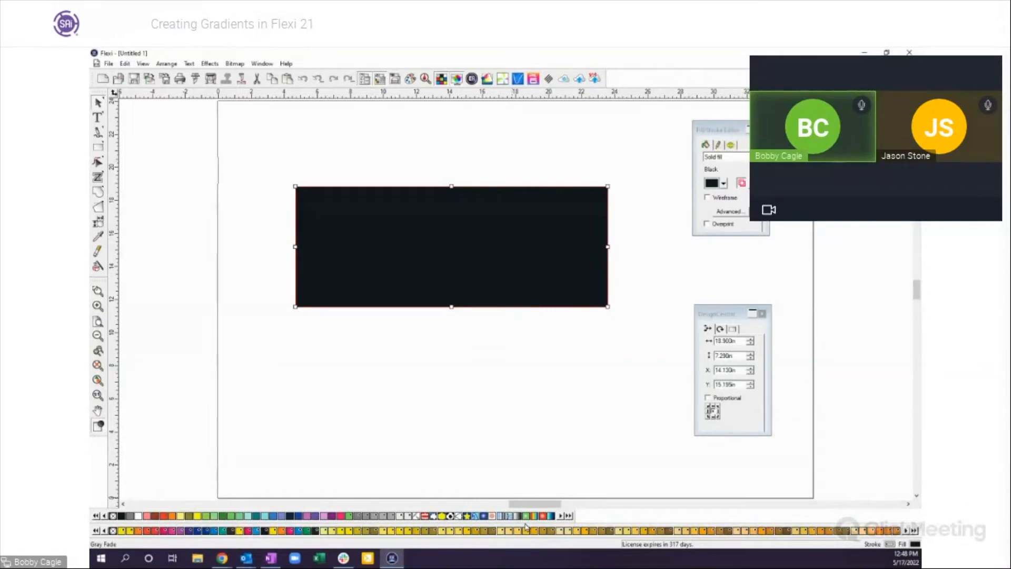
Fill the rectangle with the Under Water gradient and place its light end point on the left edge and its dark one on the right edge
{"action": "left_click", "coordinate": [554, 515]}
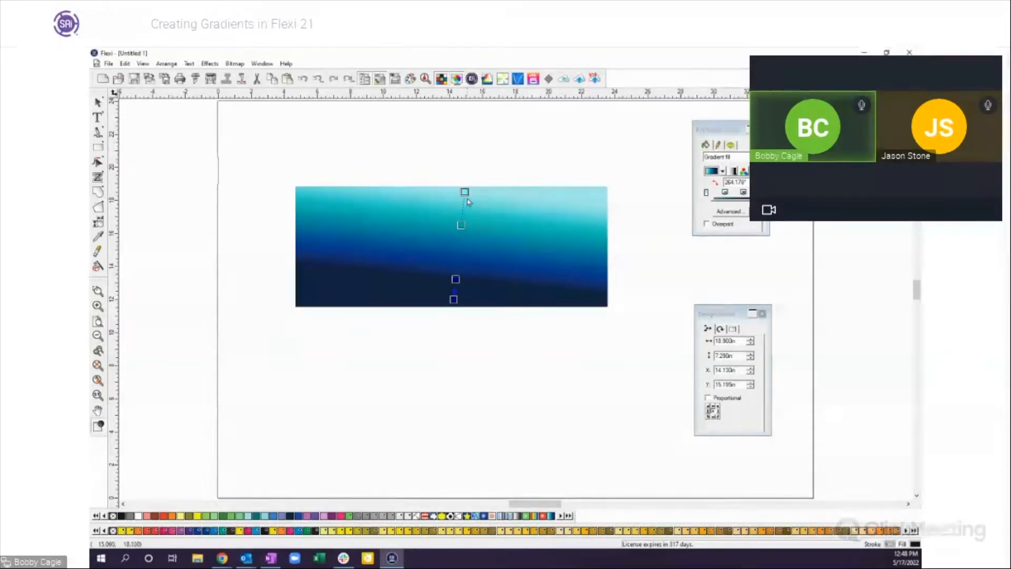
{"action": "left_click_drag", "start_coordinate": [464, 191], "coordinate": [297, 234]}
{"action": "left_click_drag", "start_coordinate": [454, 299], "coordinate": [609, 240]}
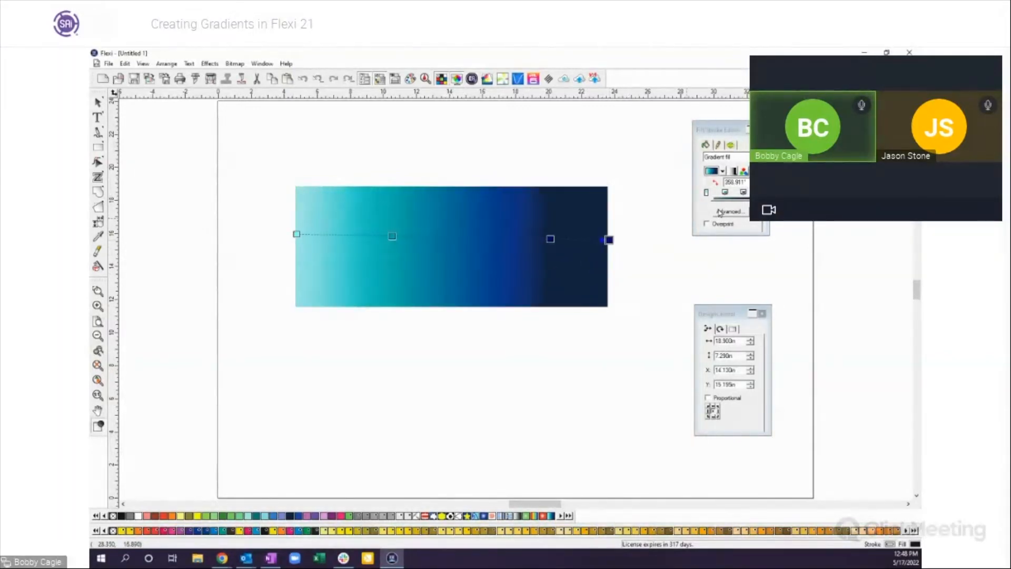
Remove the gradient's two middle colour stops and set its end colour to PANTONE Orange 021 C in the advanced settings
{"action": "left_click", "coordinate": [729, 211]}
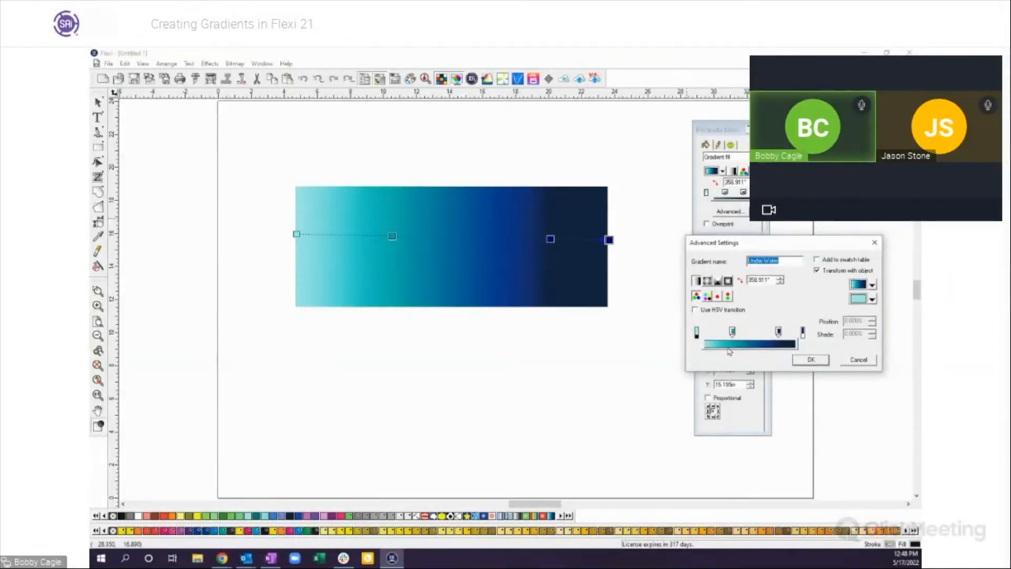
{"action": "left_click_drag", "start_coordinate": [732, 332], "coordinate": [665, 418]}
{"action": "left_click_drag", "start_coordinate": [779, 332], "coordinate": [757, 415]}
{"action": "left_click", "coordinate": [803, 332]}
{"action": "left_click", "coordinate": [872, 299]}
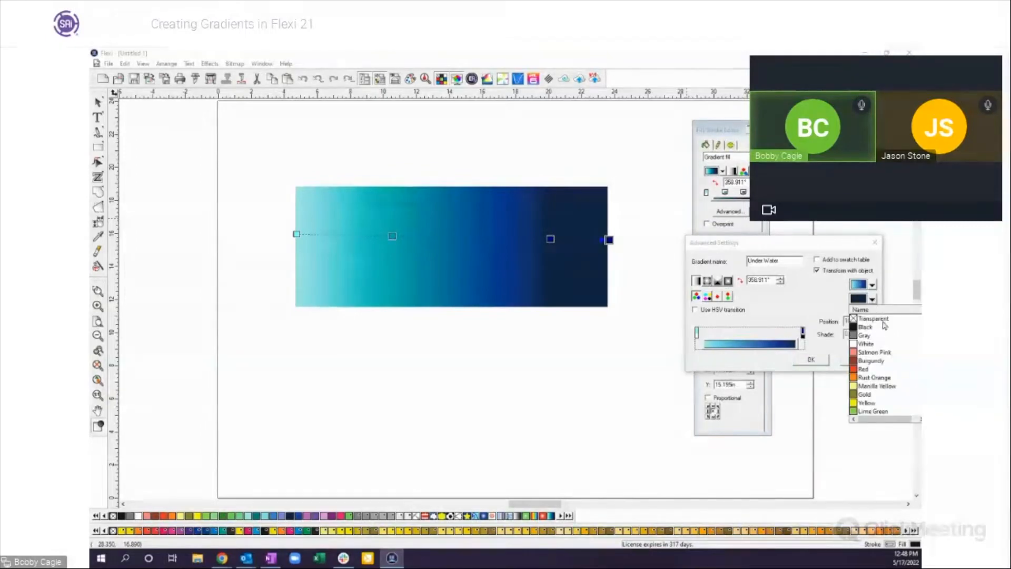
{"action": "scroll", "coordinate": [879, 379], "scroll_direction": "down", "scroll_amount": 3}
{"action": "scroll", "coordinate": [880, 380], "scroll_direction": "down", "scroll_amount": 3}
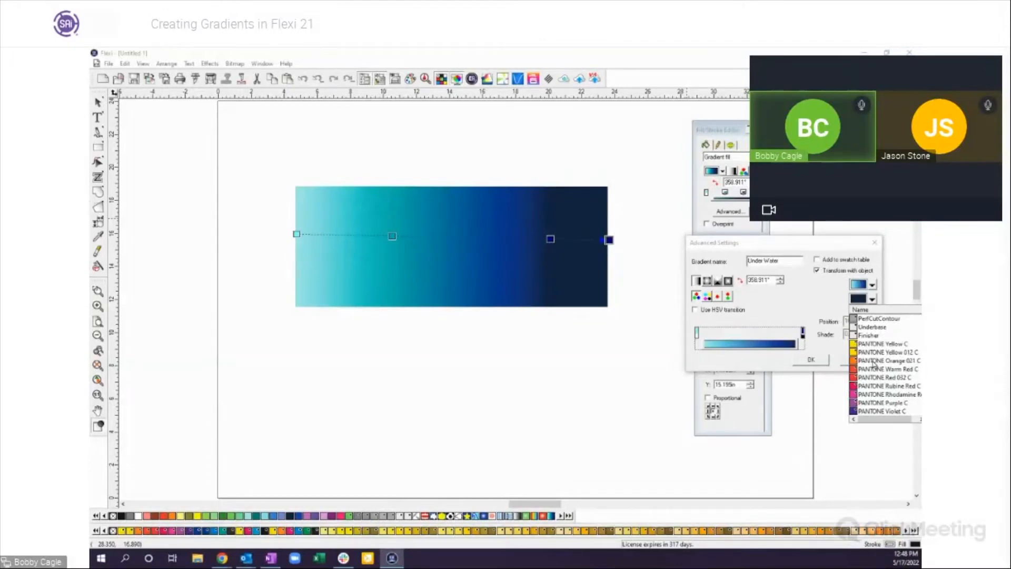
{"action": "left_click", "coordinate": [872, 362]}
Set the gradient's start colour to PANTONE Green C and apply it in the spot mode with top and base colours
{"action": "left_click", "coordinate": [696, 332]}
{"action": "left_click", "coordinate": [872, 299]}
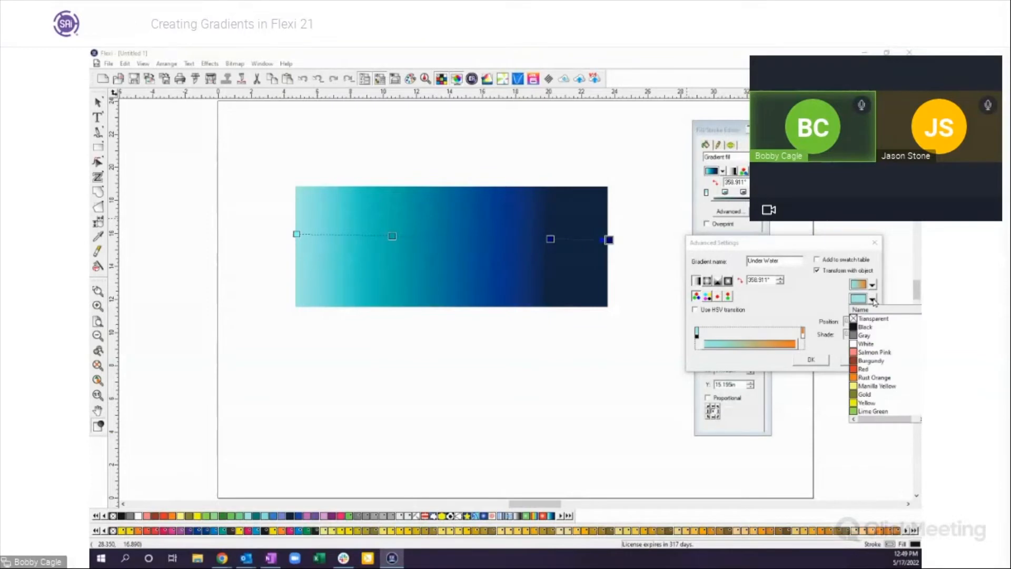
{"action": "scroll", "coordinate": [889, 369], "scroll_direction": "down", "scroll_amount": 8}
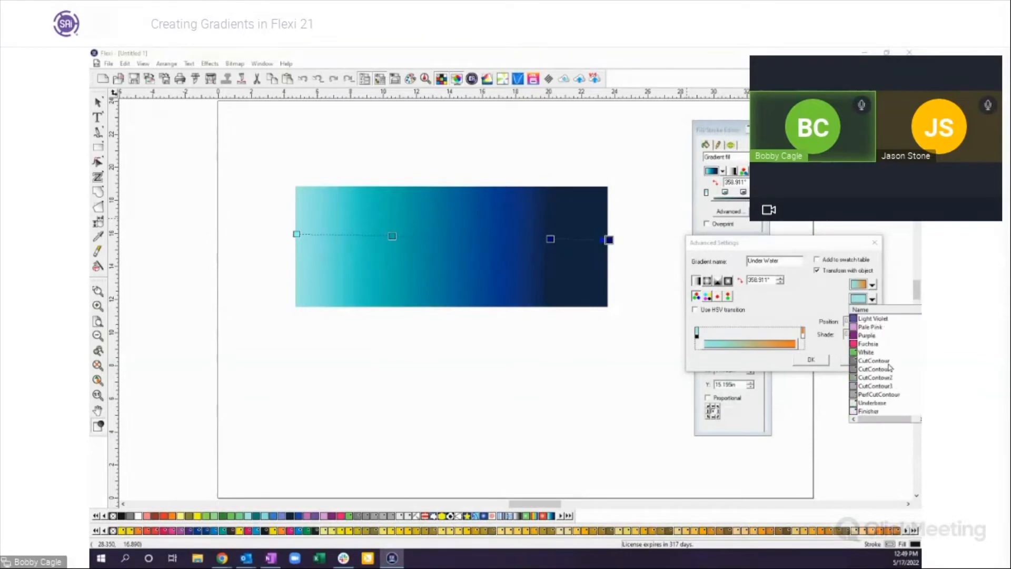
{"action": "scroll", "coordinate": [890, 367], "scroll_direction": "down", "scroll_amount": 10}
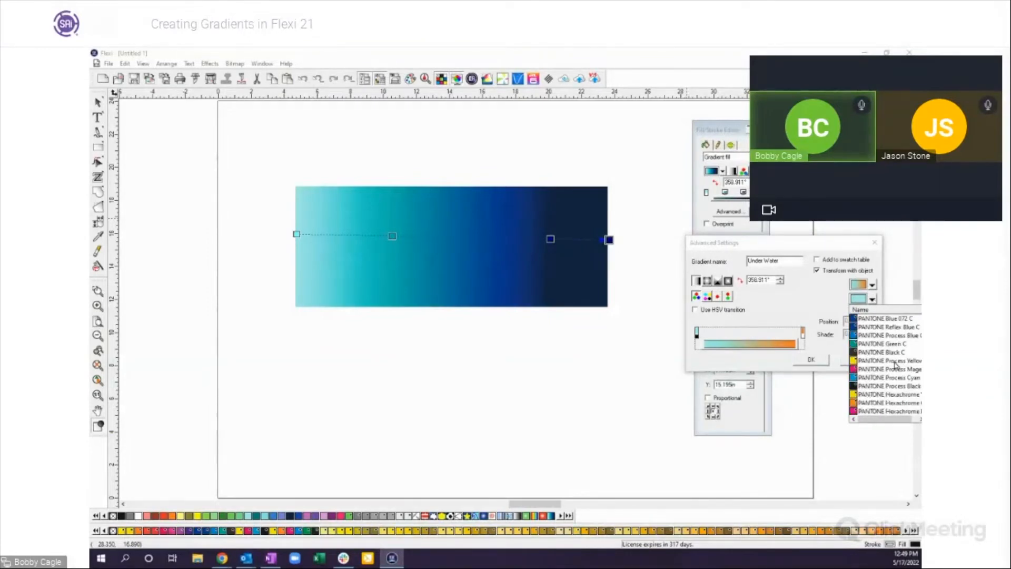
{"action": "left_click", "coordinate": [875, 344]}
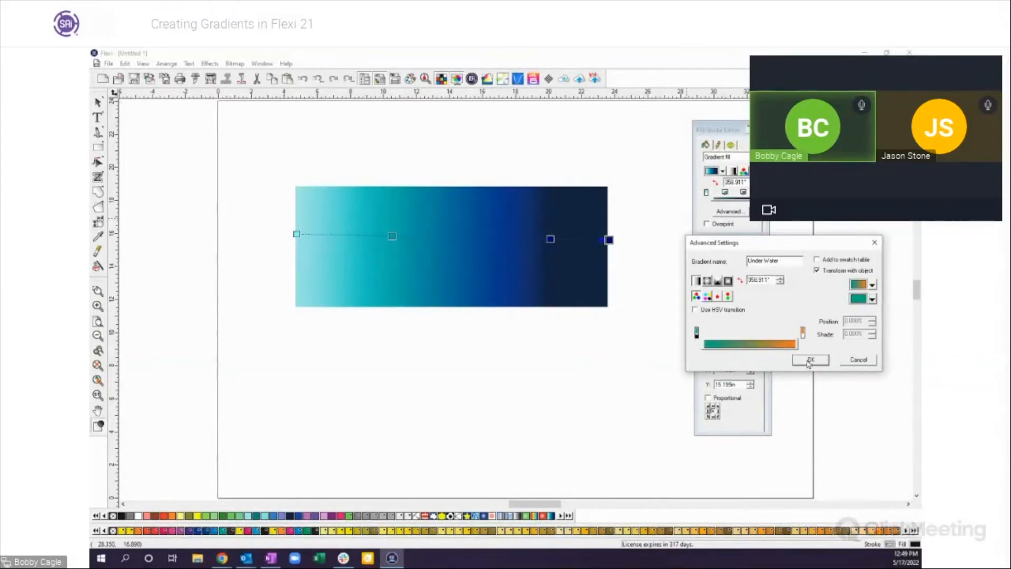
{"action": "left_click", "coordinate": [728, 297]}
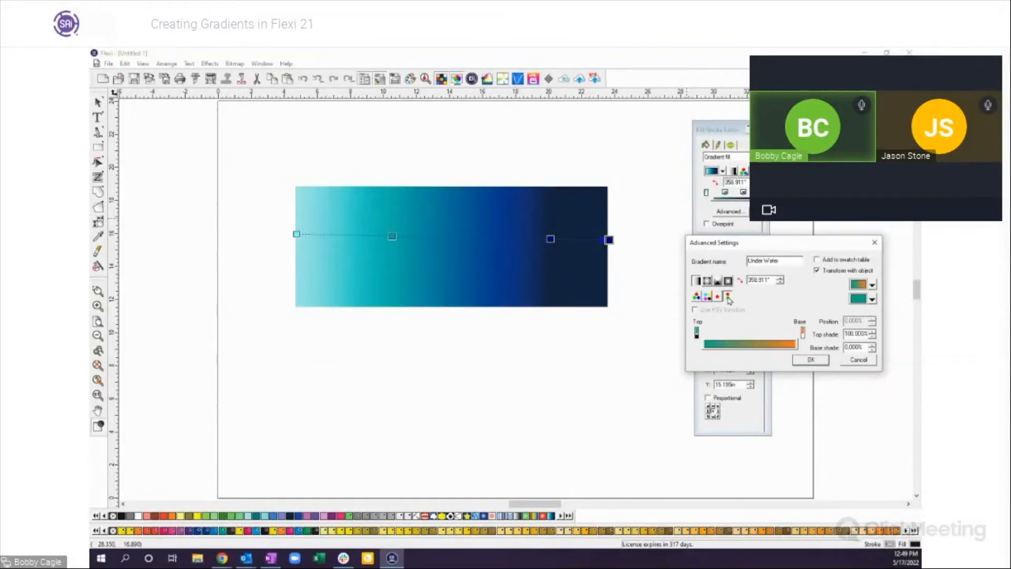
{"action": "left_click", "coordinate": [810, 360]}
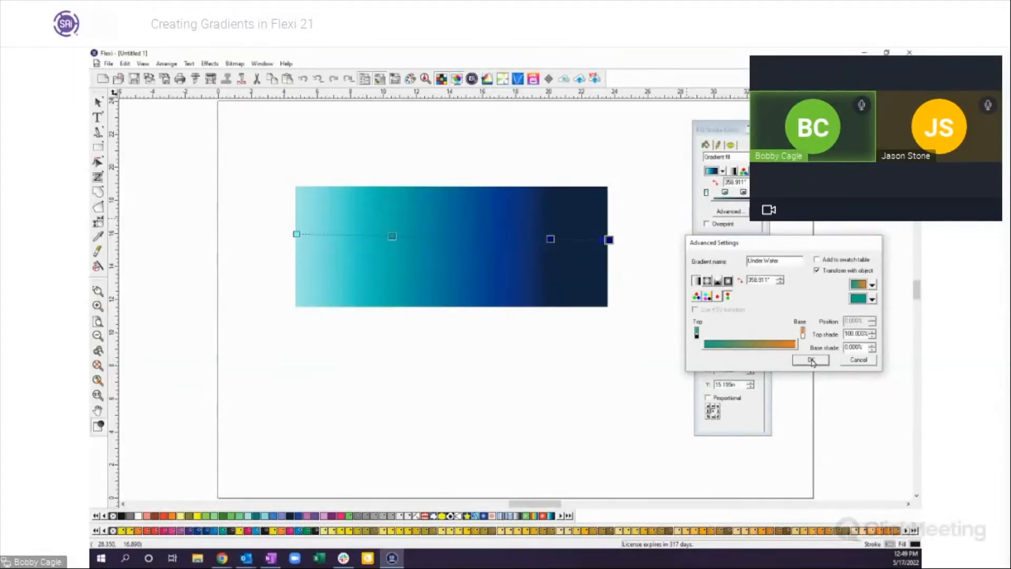
Level the gradient's end points at the rectangle's mid-height and move both inward from the side edges by about the same distance
{"action": "left_click_drag", "start_coordinate": [297, 234], "coordinate": [296, 243]}
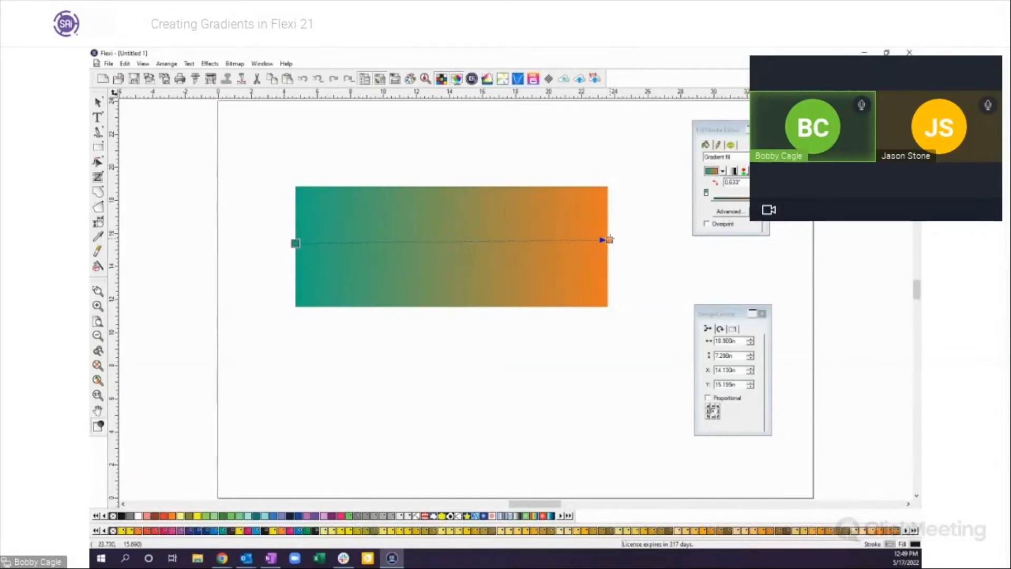
{"action": "left_click_drag", "start_coordinate": [609, 238], "coordinate": [604, 243]}
{"action": "left_click_drag", "start_coordinate": [605, 243], "coordinate": [563, 246]}
{"action": "left_click_drag", "start_coordinate": [295, 243], "coordinate": [341, 246]}
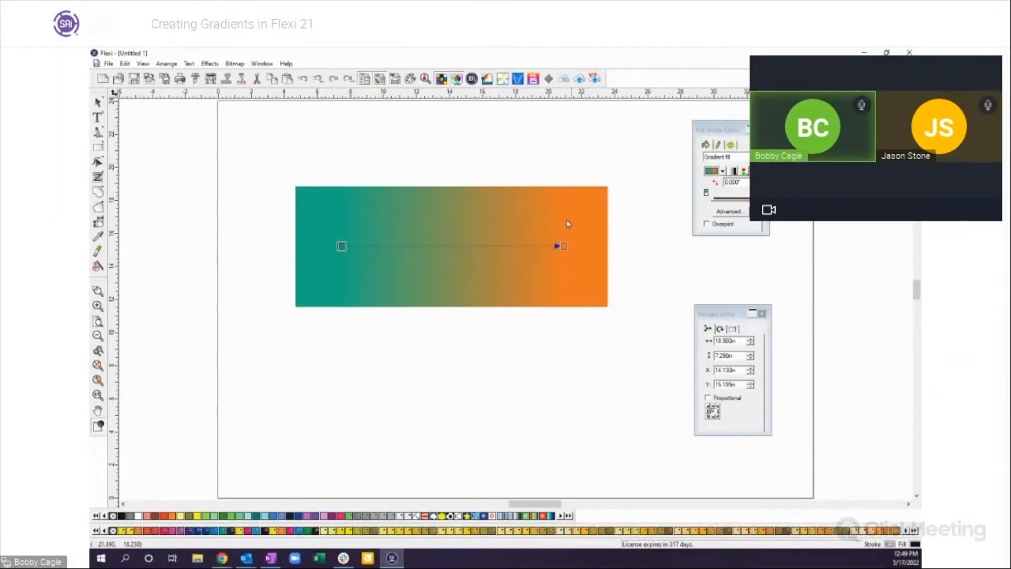
Map PANTONE Green C to the printer's Green in the RIP and Print spot colour mapping, then leave the print setup without sending the job
{"action": "left_click", "coordinate": [211, 79]}
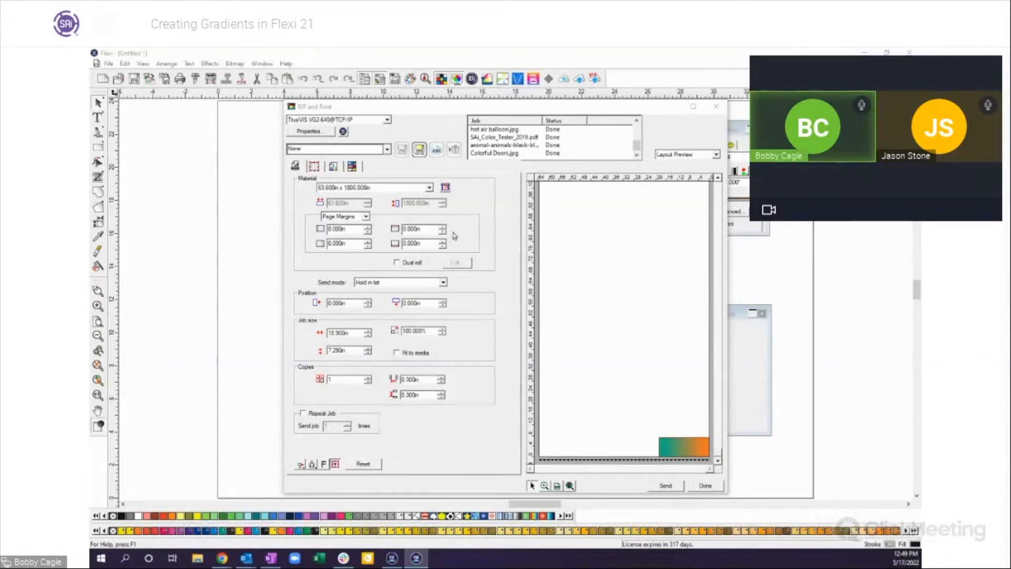
{"action": "left_click", "coordinate": [333, 167]}
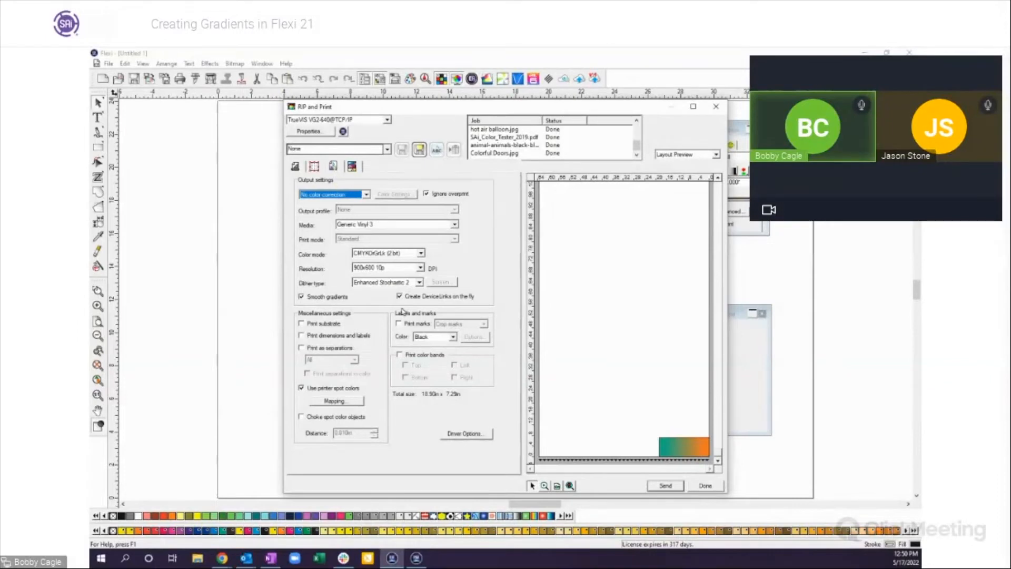
{"action": "left_click", "coordinate": [335, 401]}
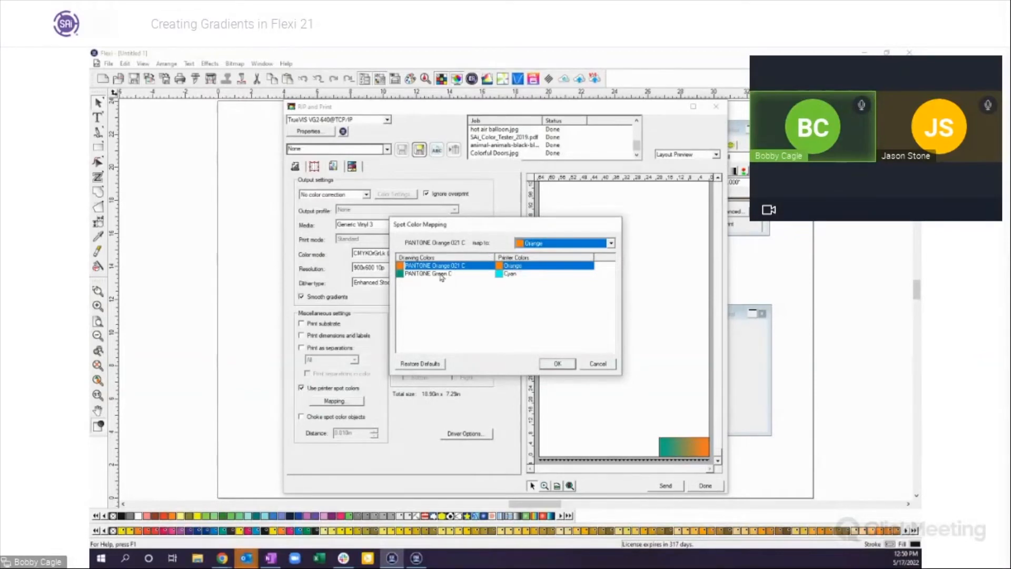
{"action": "left_click", "coordinate": [509, 275]}
{"action": "left_click", "coordinate": [611, 243]}
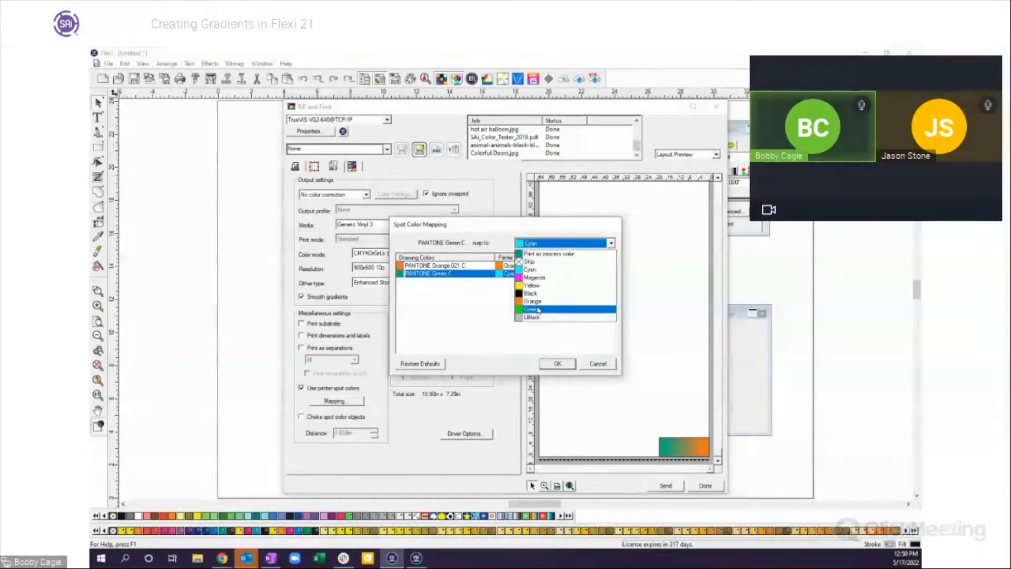
{"action": "left_click", "coordinate": [538, 310]}
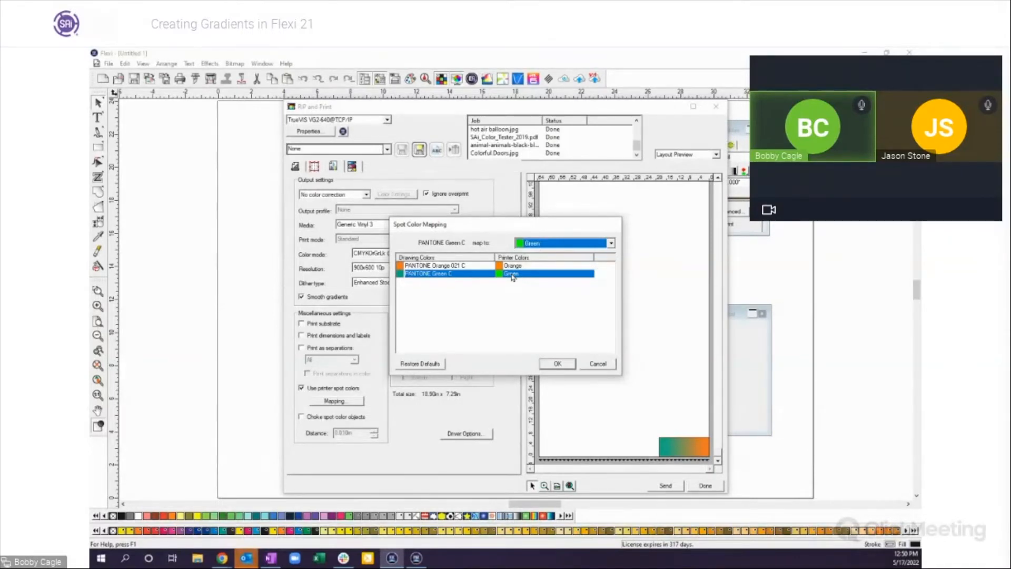
{"action": "left_click", "coordinate": [557, 363]}
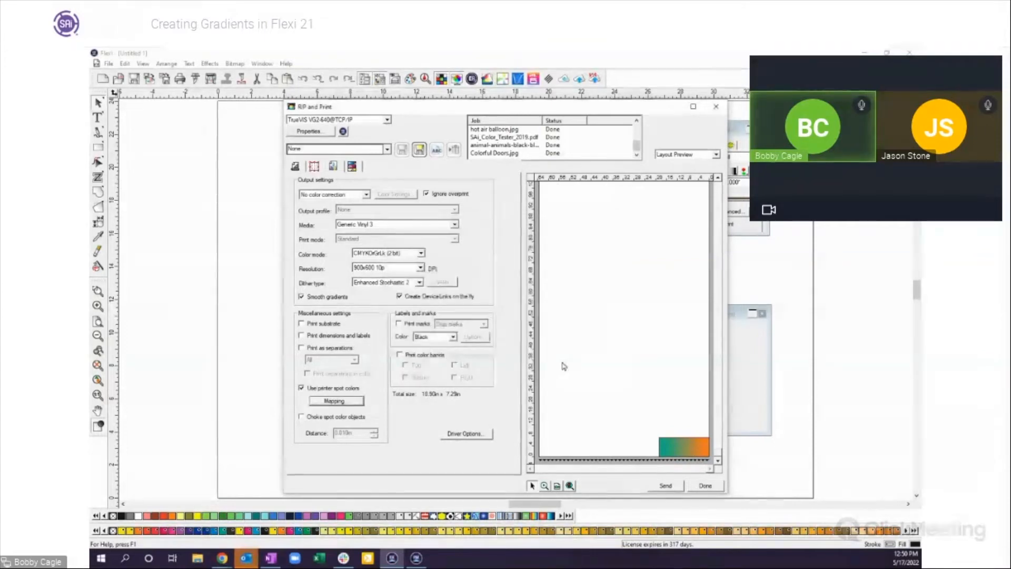
{"action": "left_click", "coordinate": [704, 485]}
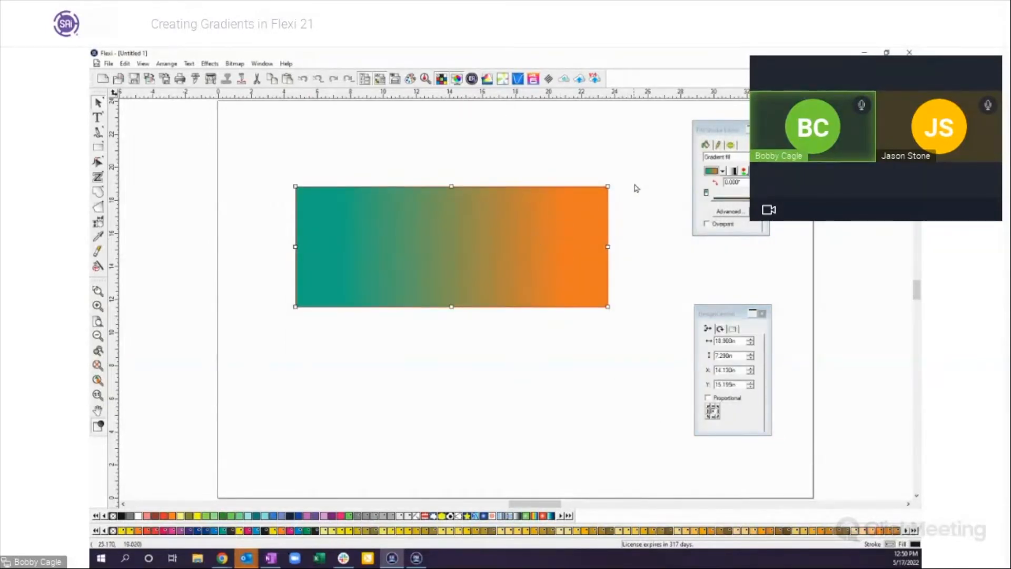
Switch the rectangle's gradient to CMYK mode, check its advanced settings and cancel out of them
{"action": "left_click", "coordinate": [744, 172]}
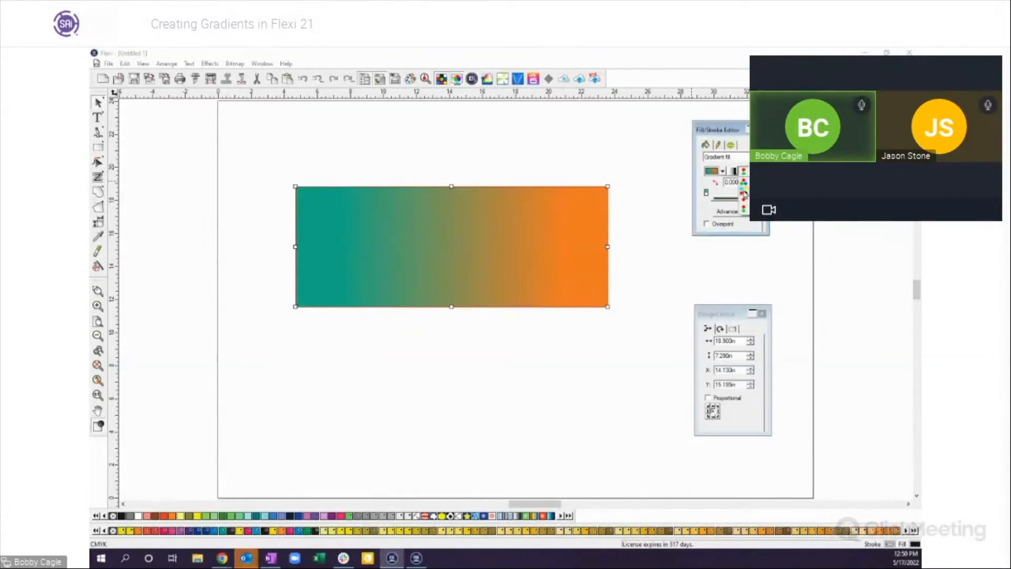
{"action": "left_click", "coordinate": [743, 196]}
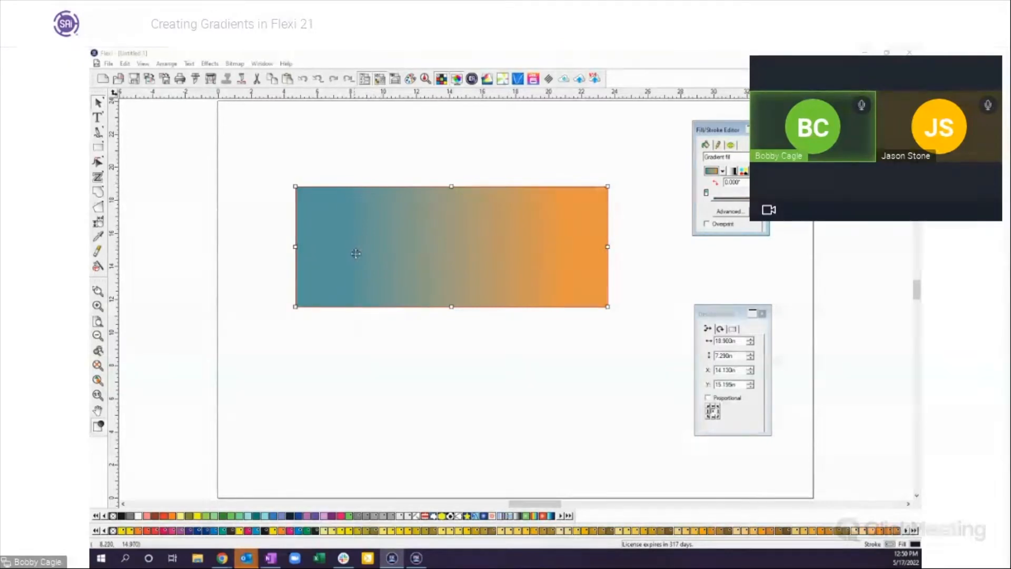
{"action": "left_click", "coordinate": [425, 224]}
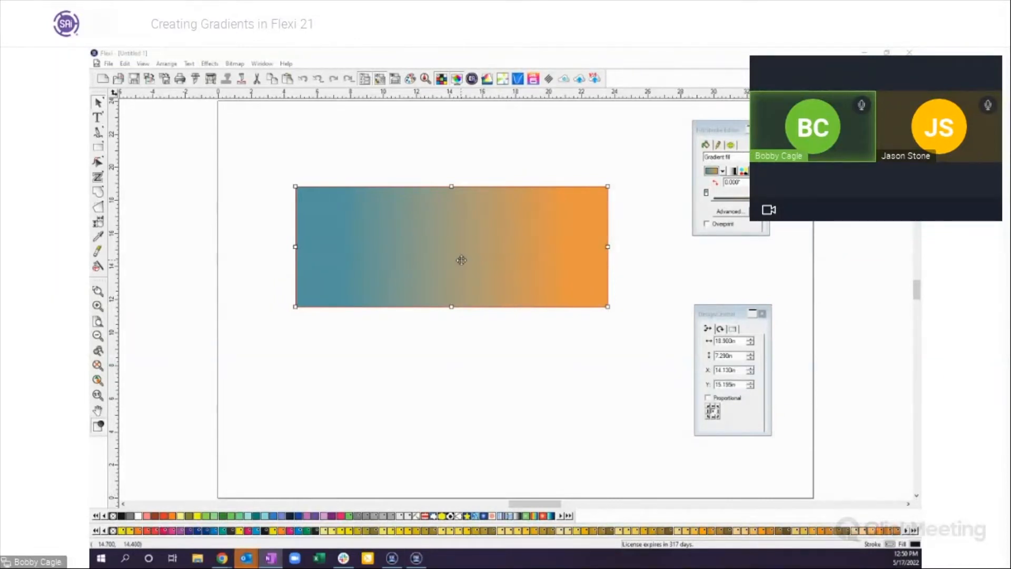
{"action": "left_click", "coordinate": [731, 214]}
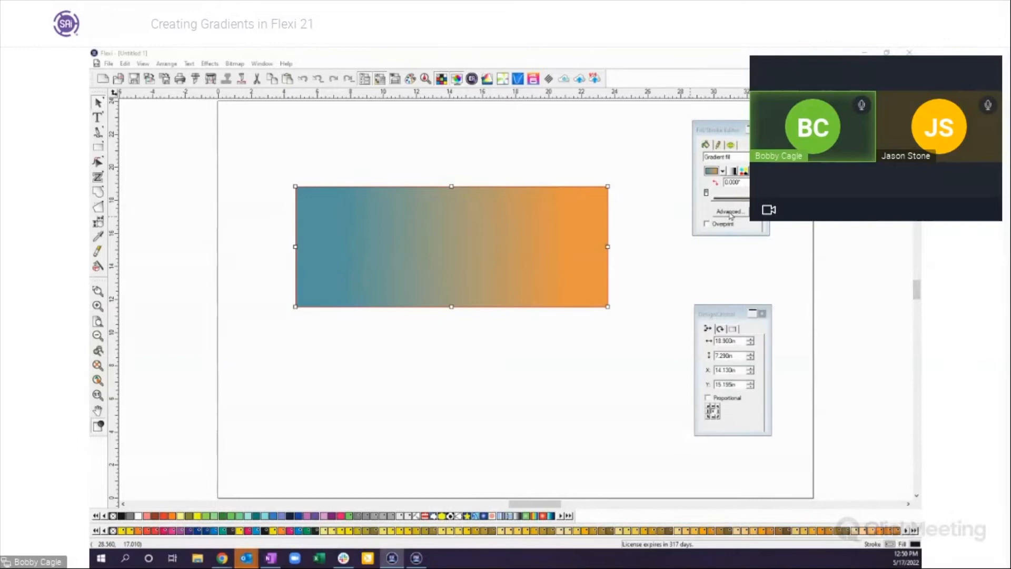
{"action": "left_click_drag", "start_coordinate": [918, 241], "coordinate": [570, 343]}
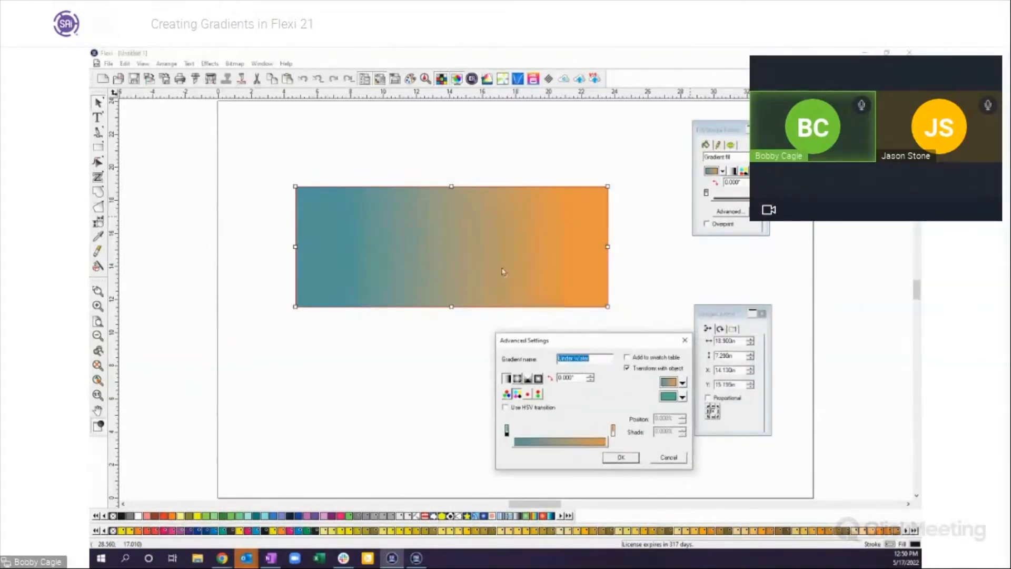
{"action": "left_click", "coordinate": [668, 457]}
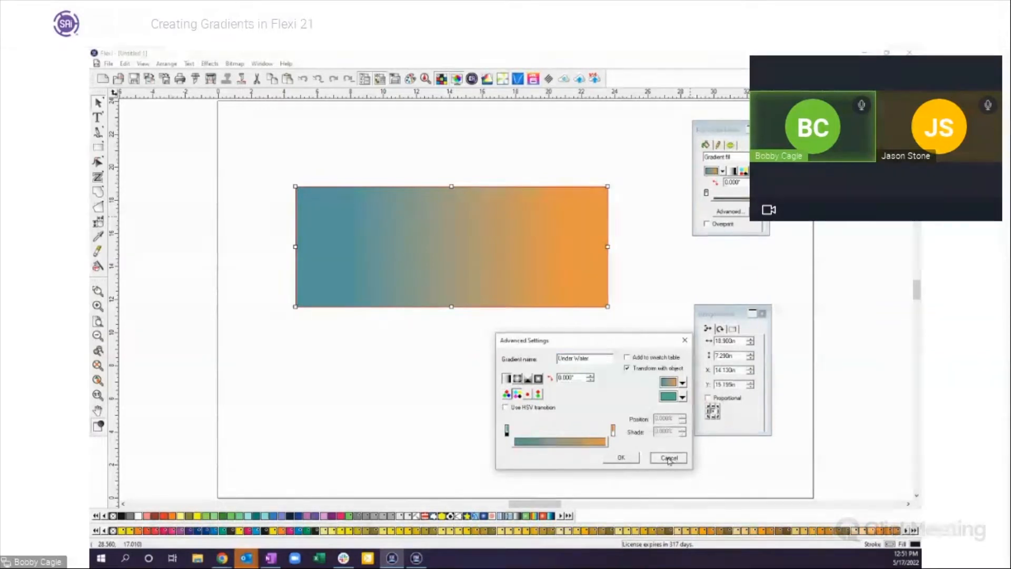
Fill the rectangle with the Rainbow gradient swatch and open its advanced settings clear of the artwork
{"action": "left_click", "coordinate": [532, 517]}
{"action": "left_click", "coordinate": [734, 212]}
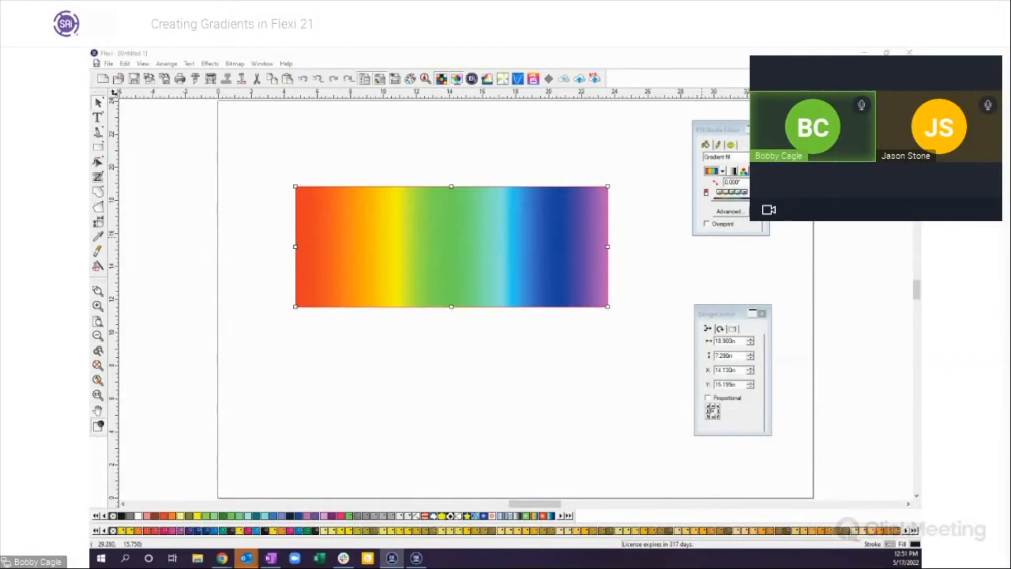
{"action": "left_click_drag", "start_coordinate": [630, 287], "coordinate": [496, 334]}
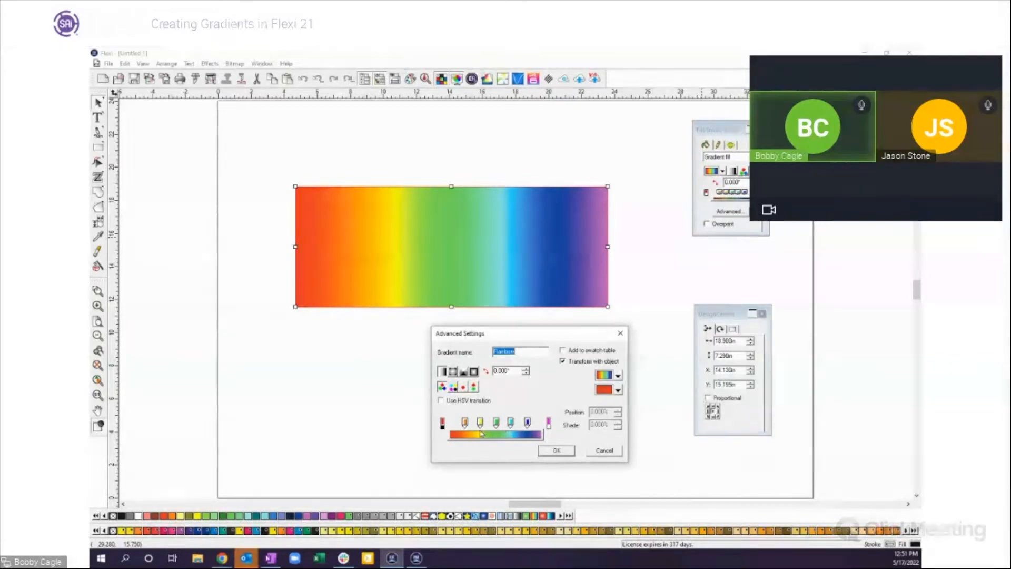
Remove the gradient's yellow, orange and cyan stops, shift the green stop toward the red end and move the blue stop to 73%
{"action": "left_click_drag", "start_coordinate": [480, 424], "coordinate": [480, 469]}
{"action": "left_click_drag", "start_coordinate": [465, 424], "coordinate": [466, 467]}
{"action": "left_click_drag", "start_coordinate": [509, 427], "coordinate": [524, 470]}
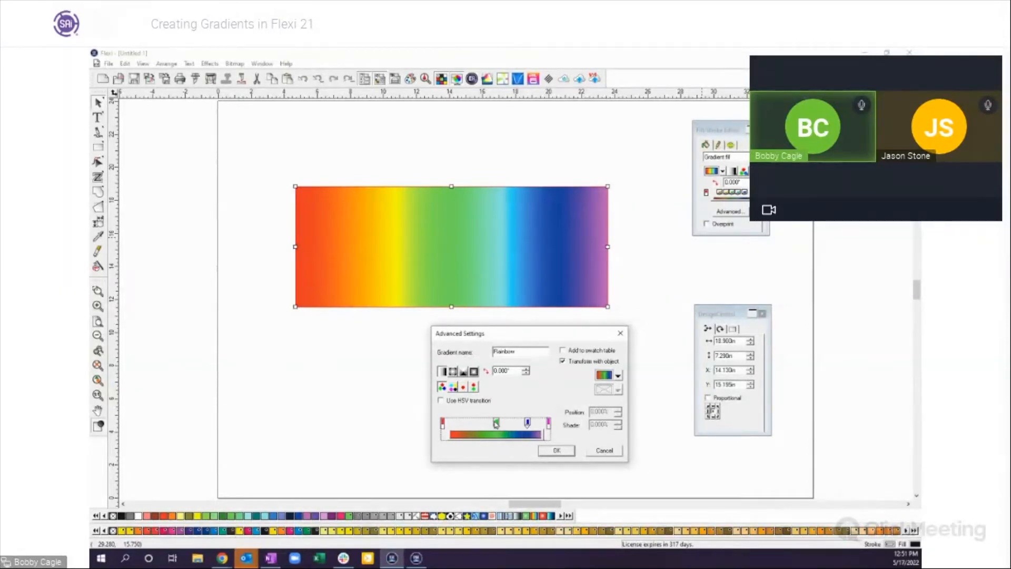
{"action": "left_click_drag", "start_coordinate": [496, 424], "coordinate": [518, 424]}
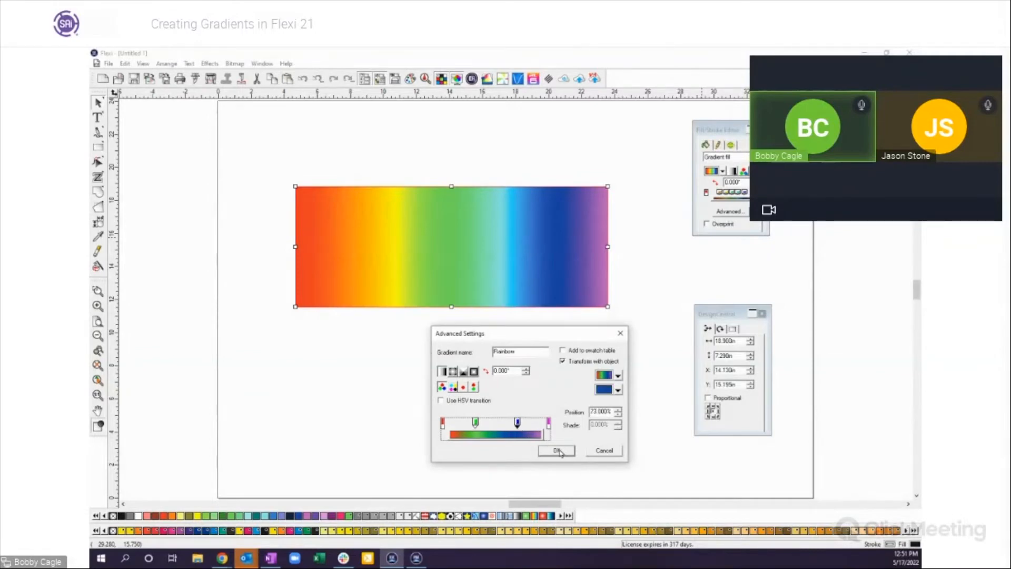
Name the gradient "modified", apply it to the rectangle and add it to the Default swatch table
{"action": "double_click", "coordinate": [531, 351]}
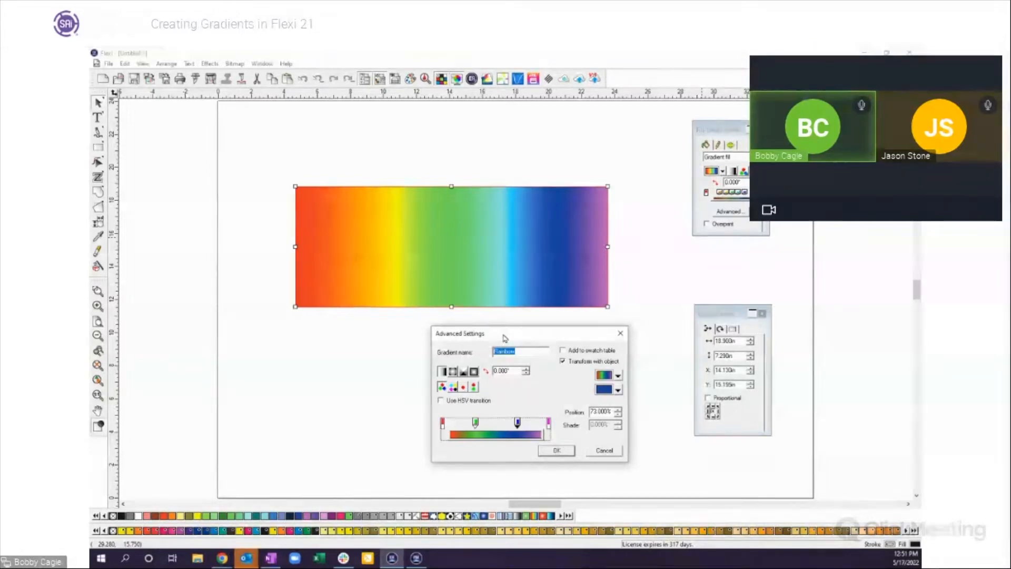
{"action": "type", "text": "modified"}
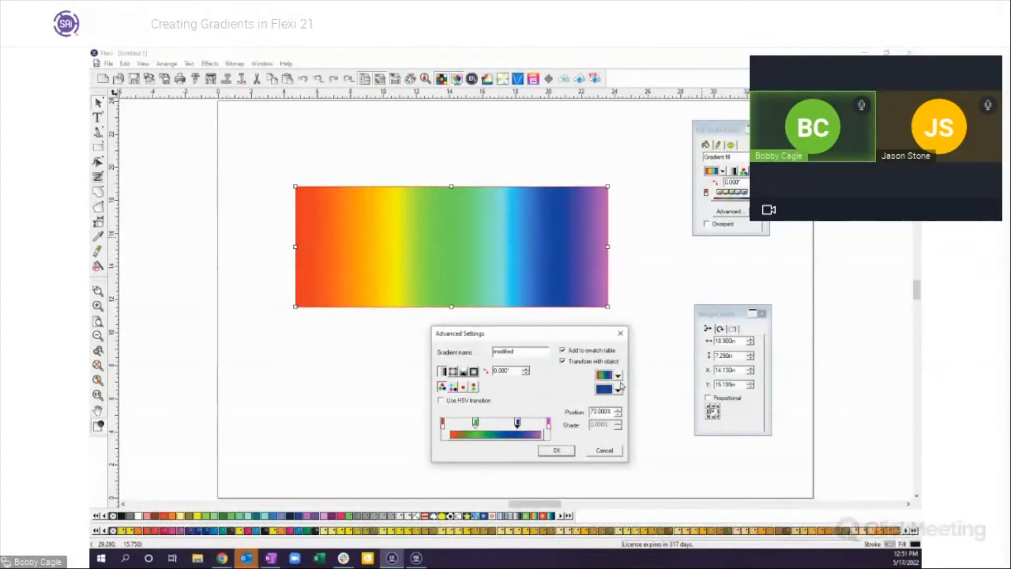
{"action": "left_click", "coordinate": [557, 451]}
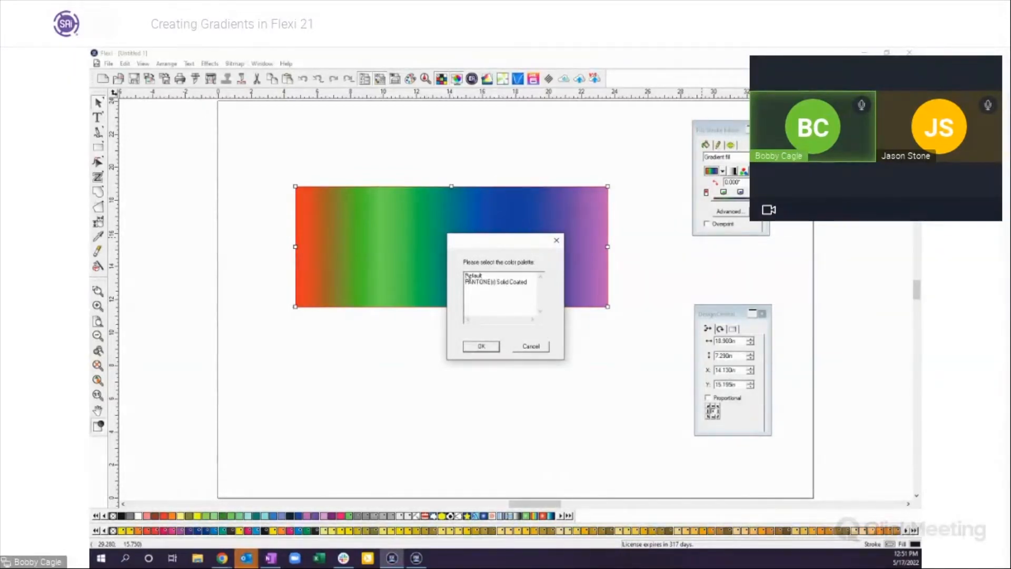
{"action": "left_click", "coordinate": [477, 277]}
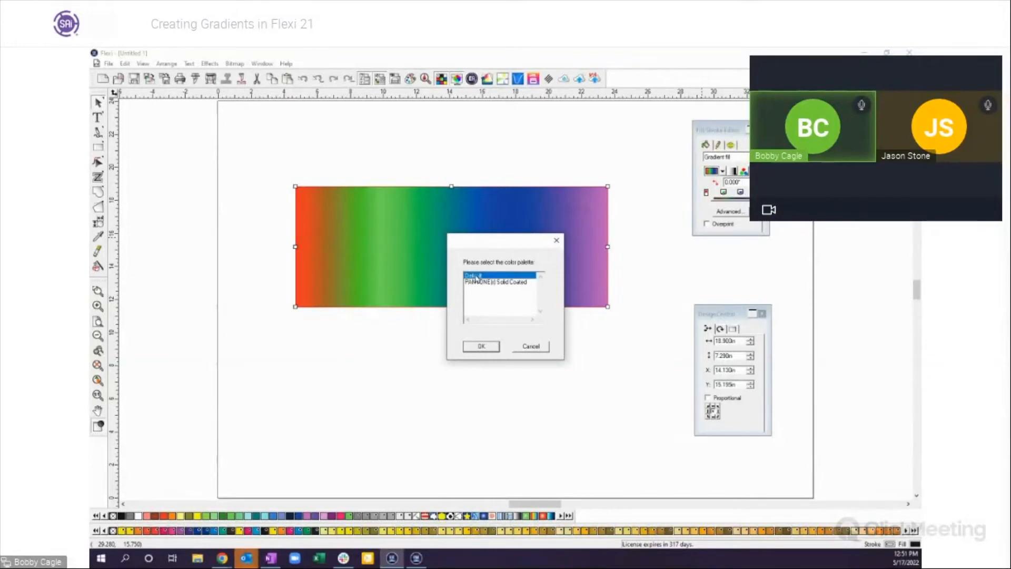
{"action": "left_click", "coordinate": [481, 347]}
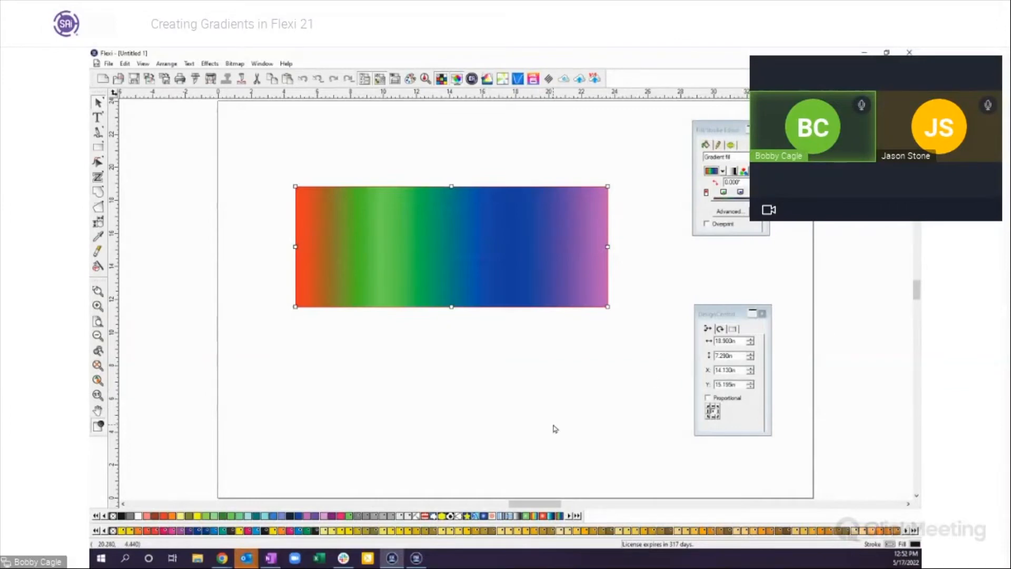
Delete the "modified" gradient swatch from the Default swatch table
{"action": "right_click", "coordinate": [561, 520]}
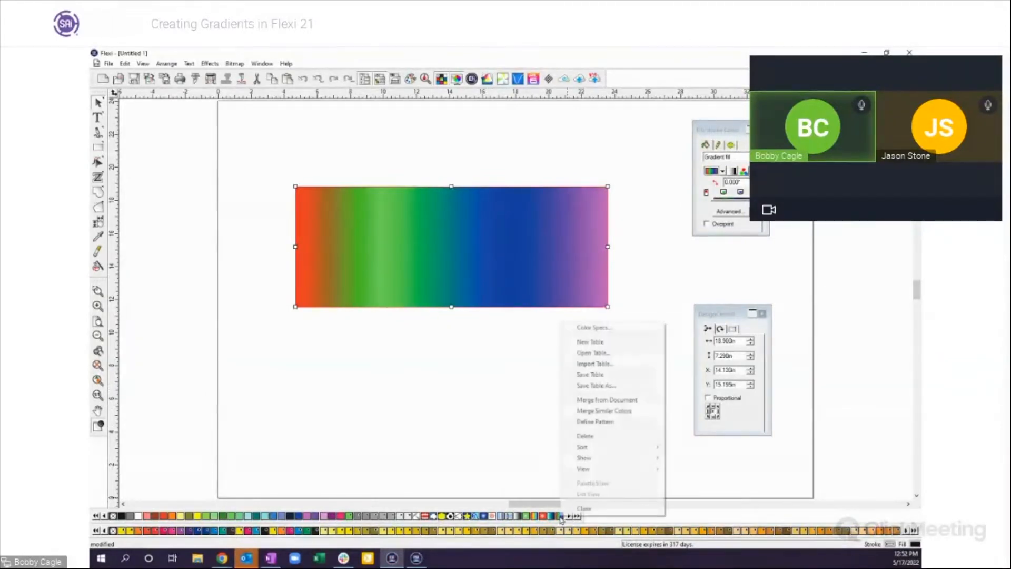
{"action": "left_click", "coordinate": [585, 438]}
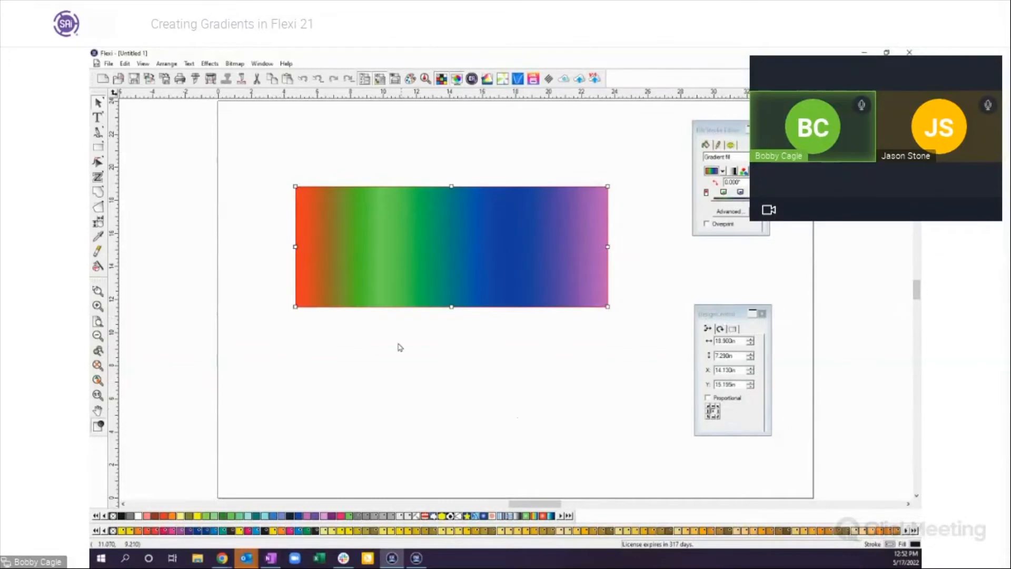
Move the rectangle to the page's upper-left corner and draw an ellipse about 12.7 by 5.4 in below it
{"action": "left_click_drag", "start_coordinate": [422, 259], "coordinate": [349, 194]}
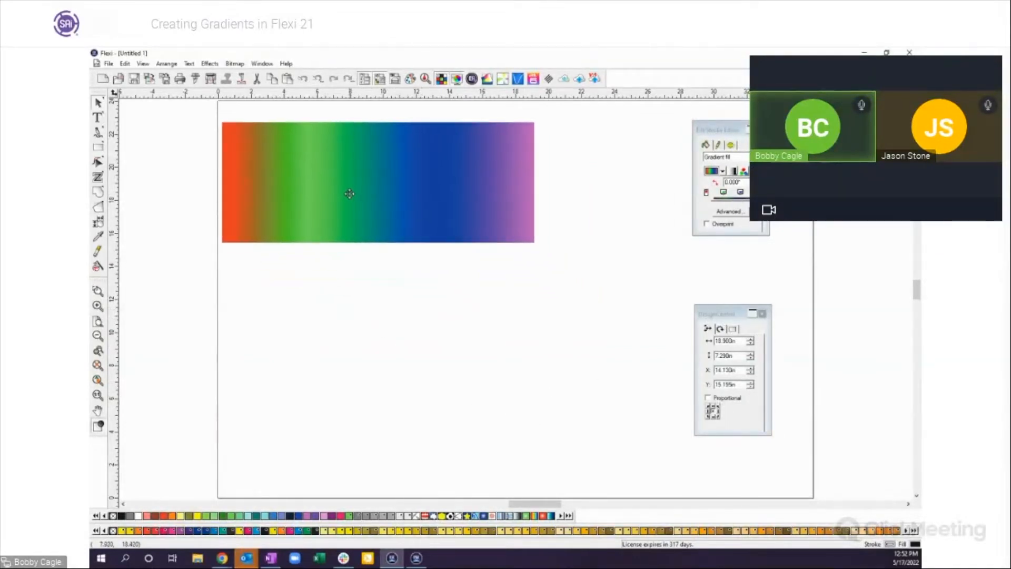
{"action": "left_click", "coordinate": [103, 145]}
{"action": "left_click_drag", "start_coordinate": [103, 147], "coordinate": [136, 155]}
{"action": "left_click_drag", "start_coordinate": [258, 300], "coordinate": [467, 390]}
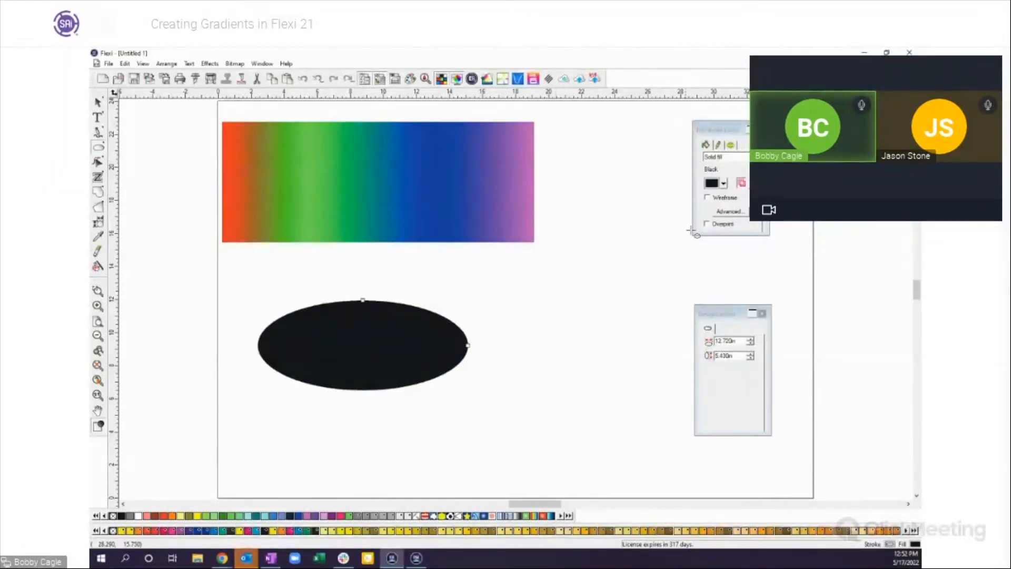
Fill the ellipse with the Green Lit gradient and move its centre point inside the ellipse's left part
{"action": "left_click", "coordinate": [717, 154]}
{"action": "left_click", "coordinate": [721, 157]}
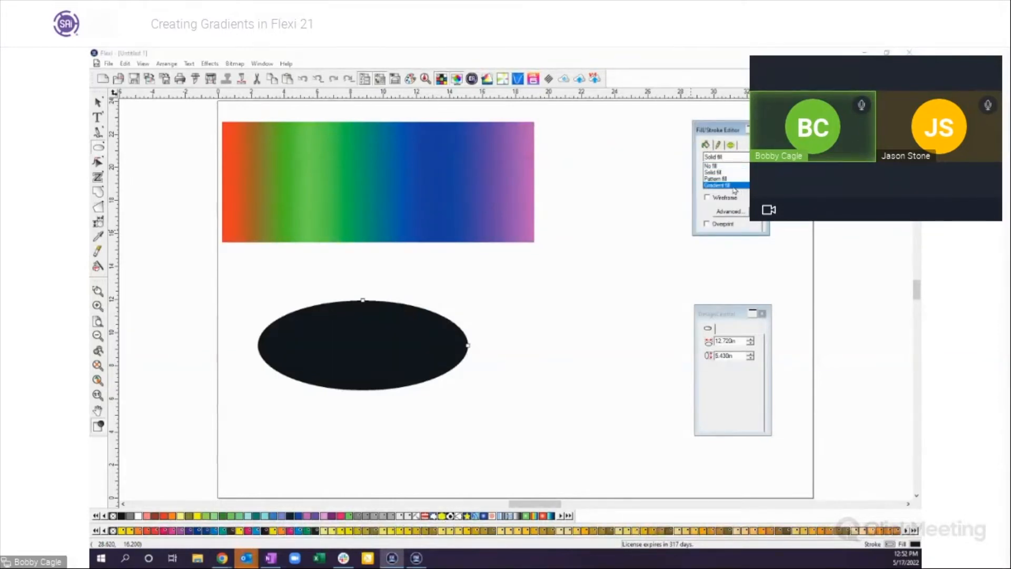
{"action": "left_click", "coordinate": [729, 185]}
{"action": "left_click", "coordinate": [723, 171]}
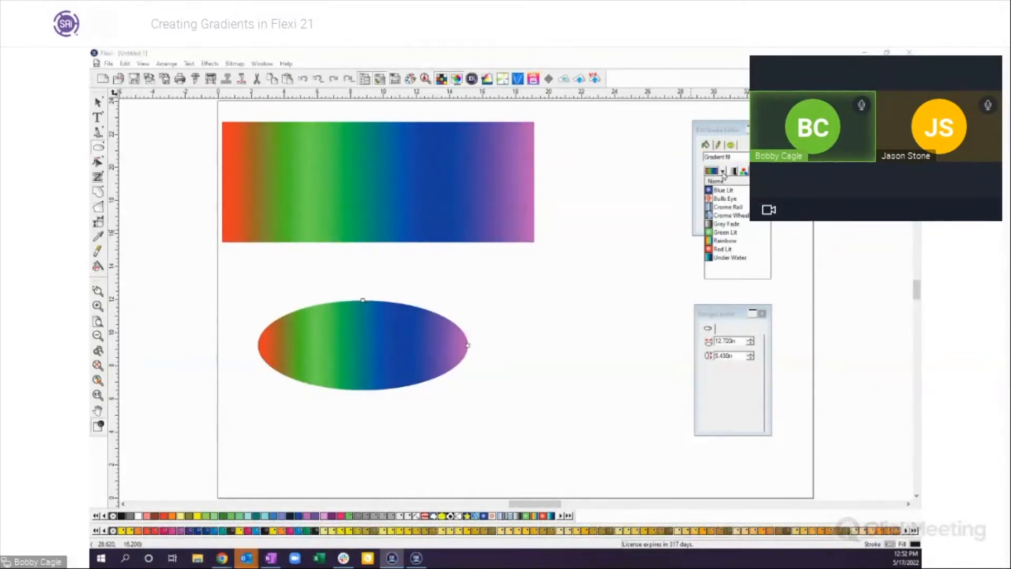
{"action": "left_click", "coordinate": [733, 231]}
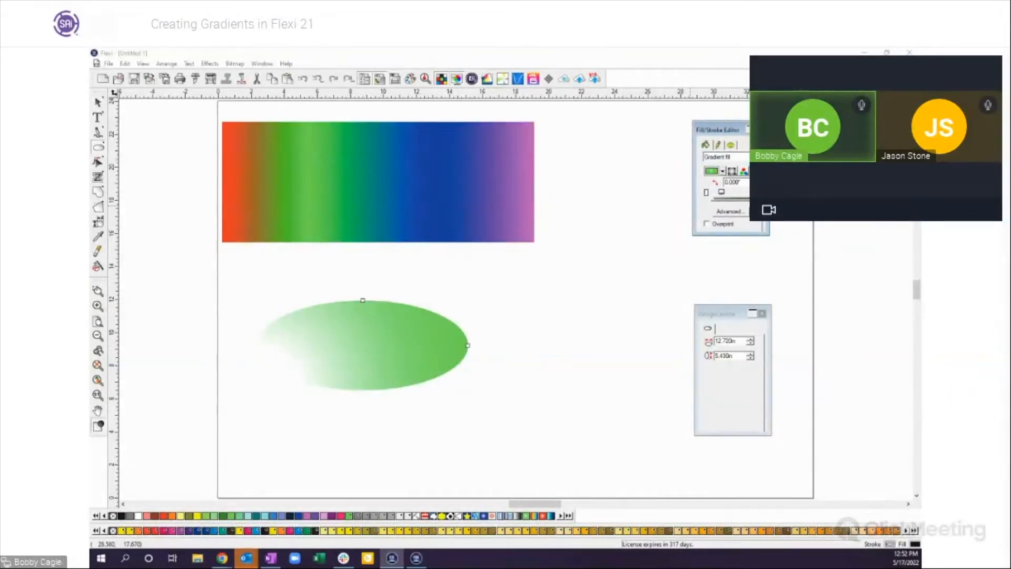
{"action": "left_click", "coordinate": [732, 171]}
{"action": "left_click_drag", "start_coordinate": [258, 389], "coordinate": [307, 353]}
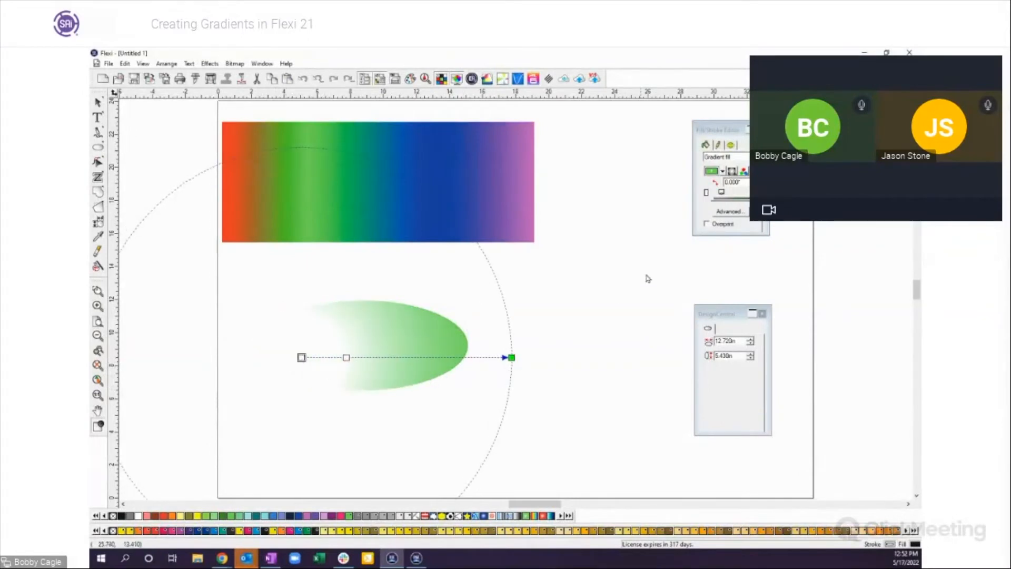
Set the ellipse gradient's start colour to Blue and shift its centre point slightly further right
{"action": "left_click", "coordinate": [738, 213]}
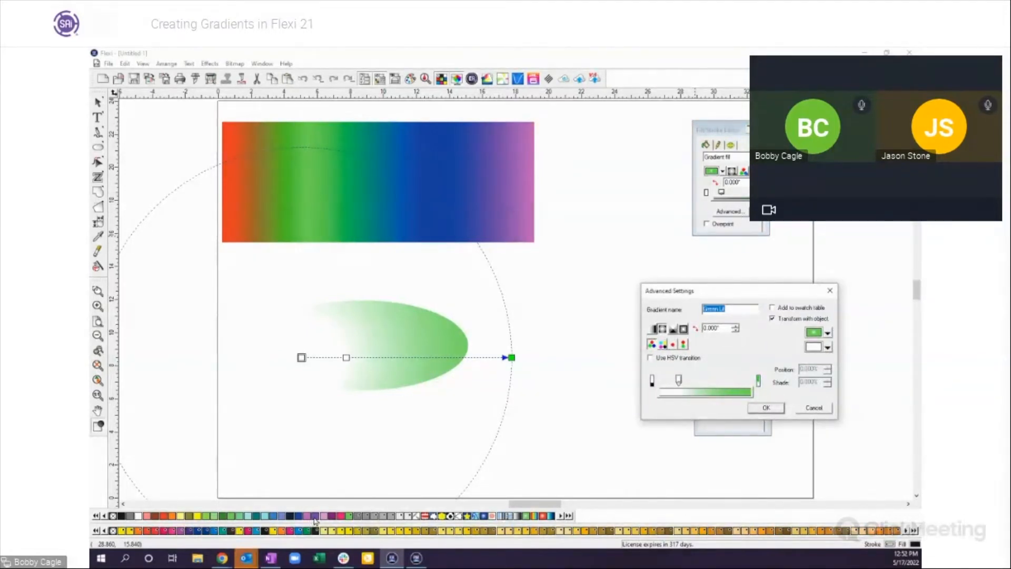
{"action": "left_click", "coordinate": [828, 347]}
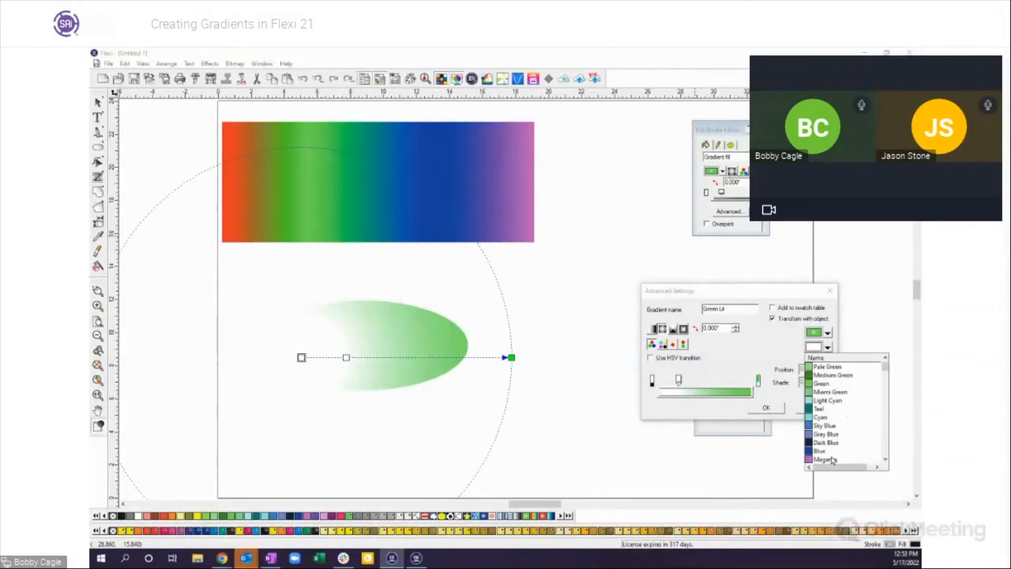
{"action": "left_click", "coordinate": [818, 452]}
{"action": "left_click", "coordinate": [769, 409]}
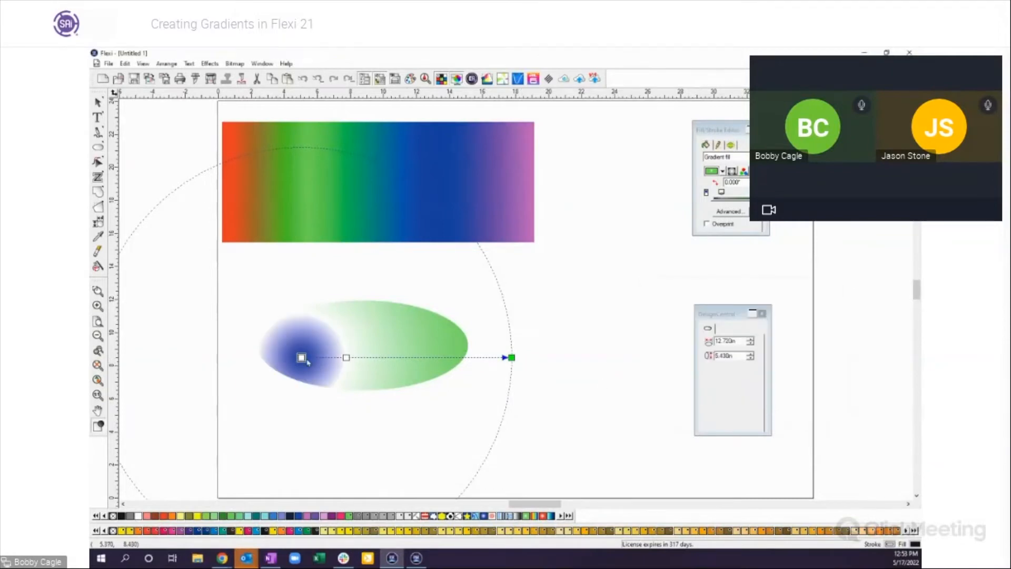
{"action": "left_click_drag", "start_coordinate": [305, 359], "coordinate": [323, 357]}
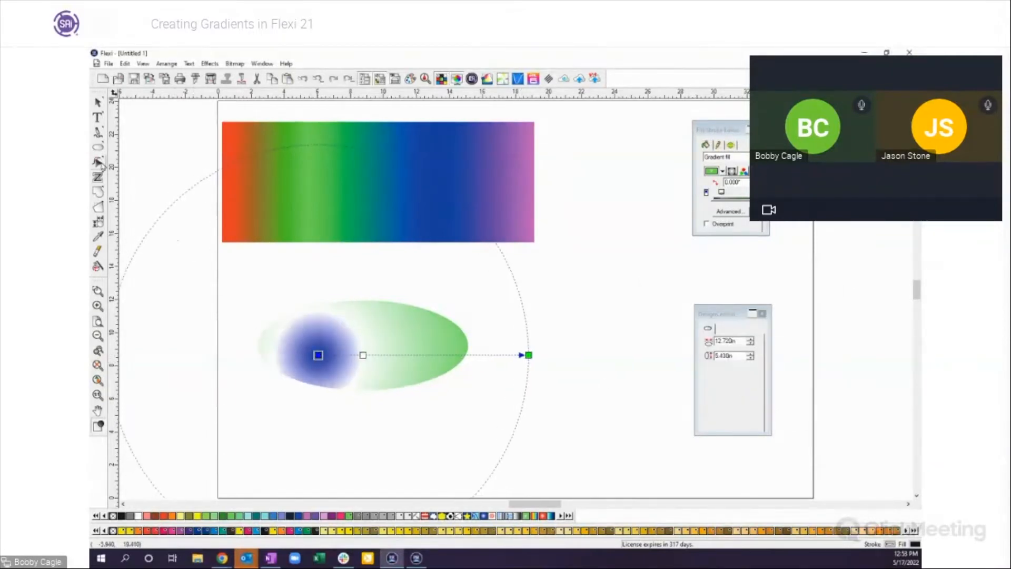
Draw a second ellipse about 14 by 11.6 in in the page's lower-right area
{"action": "left_click", "coordinate": [97, 149]}
{"action": "left_click_drag", "start_coordinate": [579, 295], "coordinate": [810, 489]}
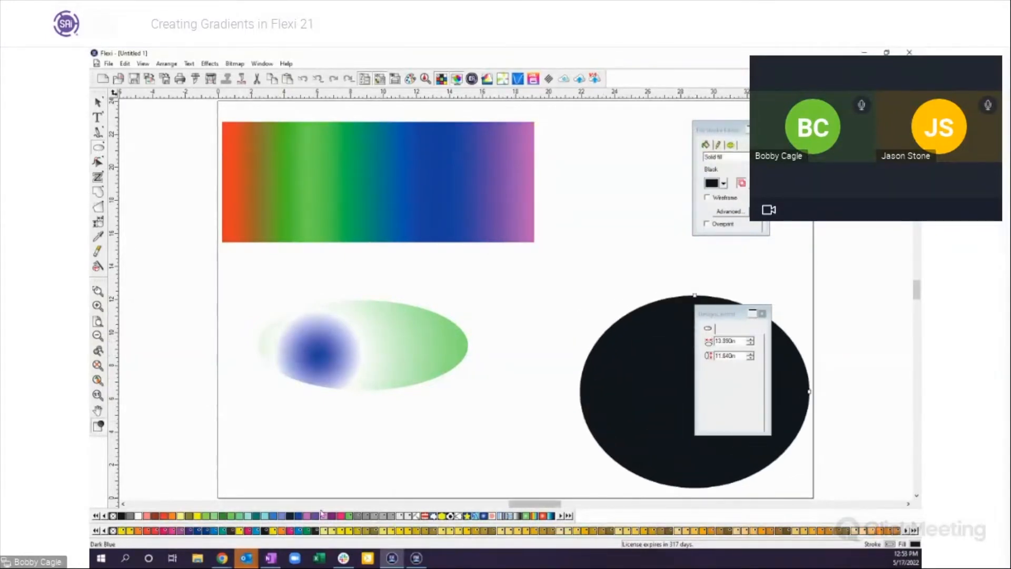
Fill the large lower-right ellipse with the Blue Lit gradient and change the gradient type to conical
{"action": "left_click", "coordinate": [484, 516]}
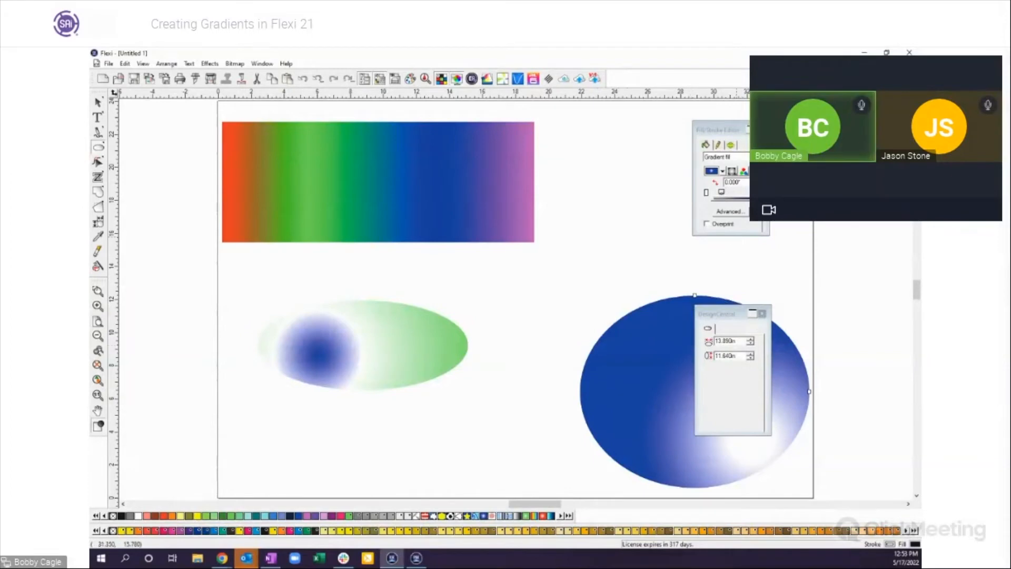
{"action": "left_click", "coordinate": [731, 171]}
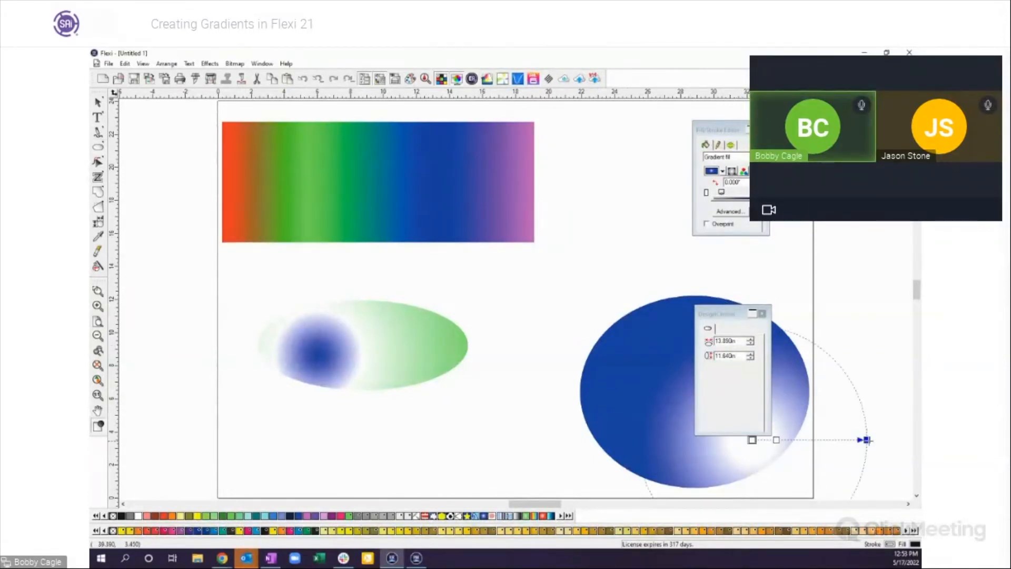
{"action": "left_click_drag", "start_coordinate": [865, 439], "coordinate": [868, 432]}
{"action": "left_click", "coordinate": [731, 172]}
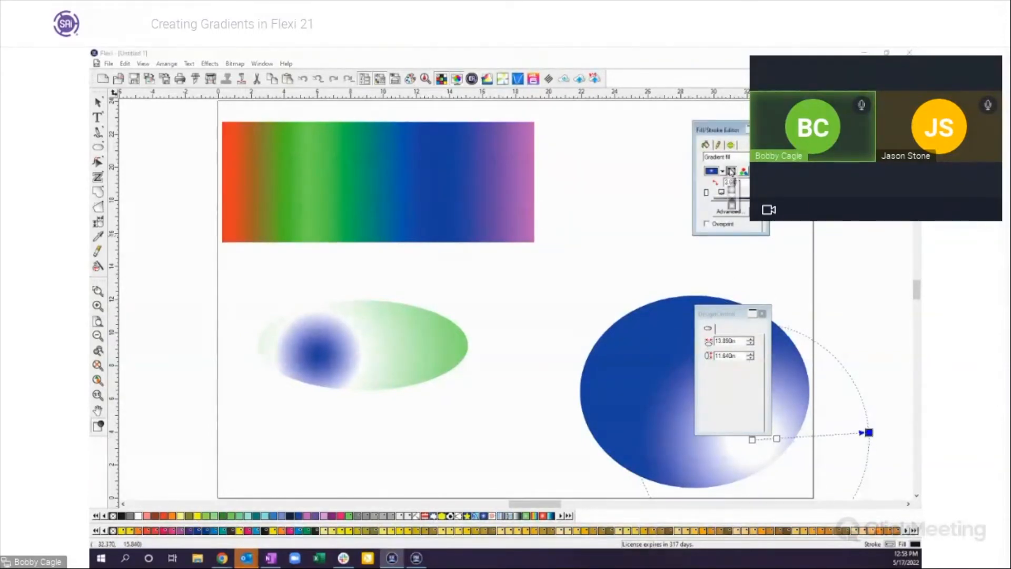
{"action": "left_click", "coordinate": [733, 204]}
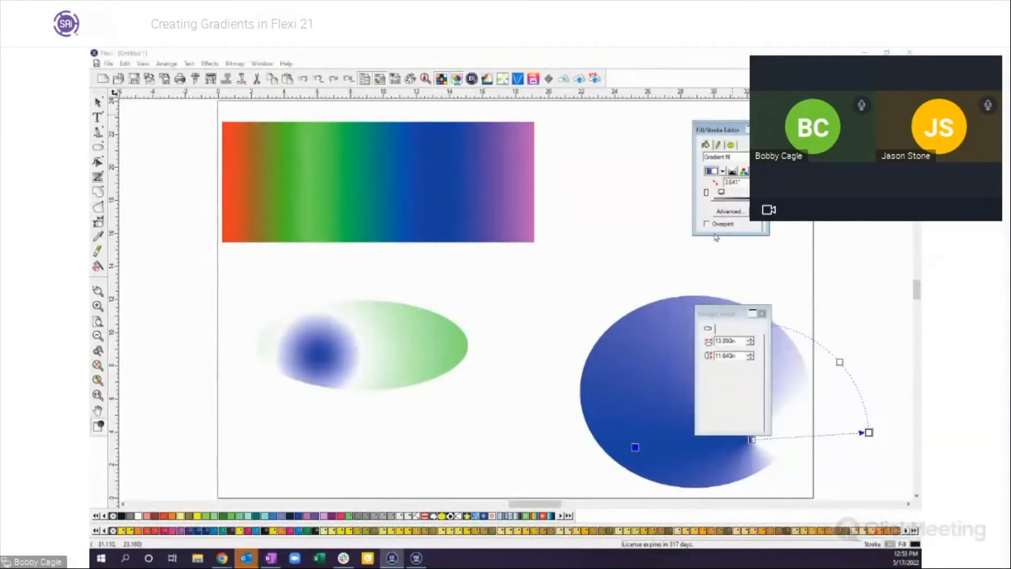
Clear the panel off the large ellipse, move the conical gradient's centre near its middle and rotate the gradient to about 168.4°
{"action": "left_click", "coordinate": [810, 301]}
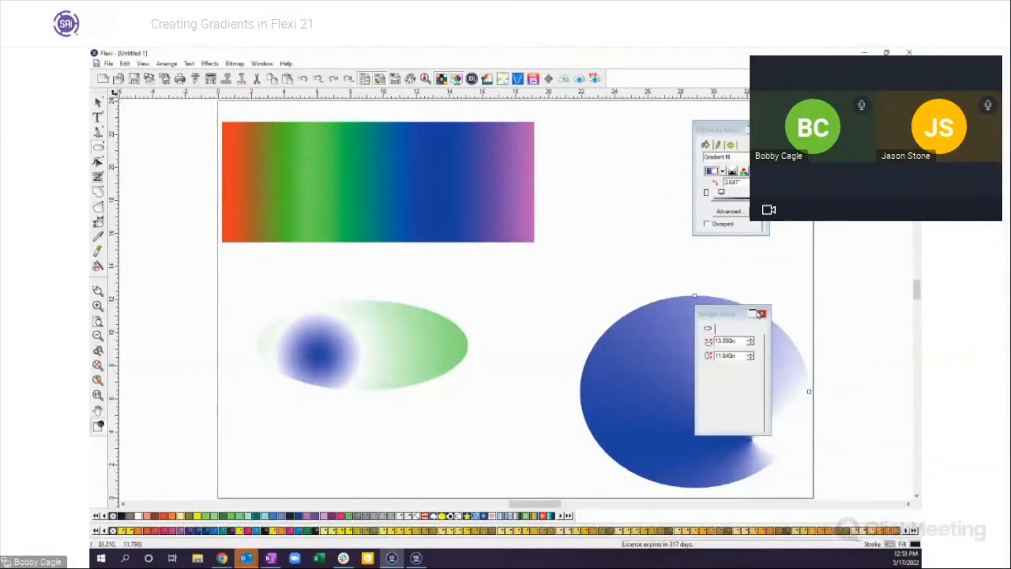
{"action": "left_click", "coordinate": [752, 312]}
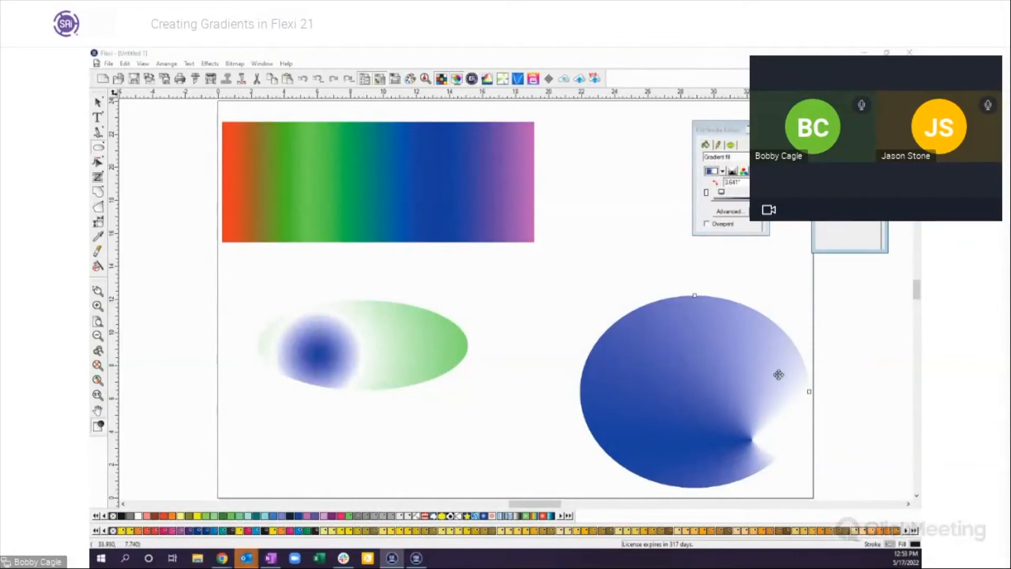
{"action": "left_click", "coordinate": [754, 172]}
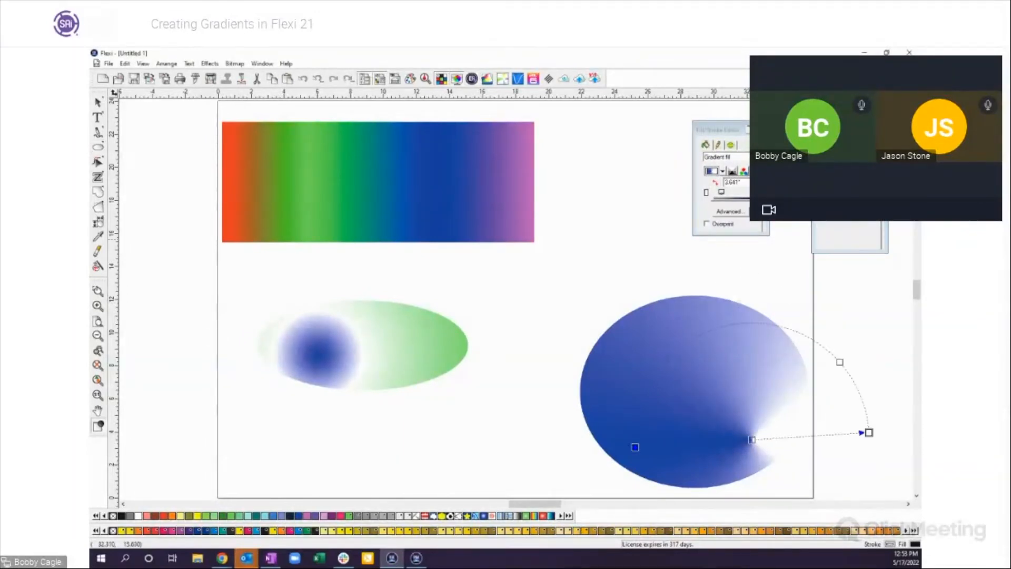
{"action": "left_click_drag", "start_coordinate": [751, 439], "coordinate": [701, 397]}
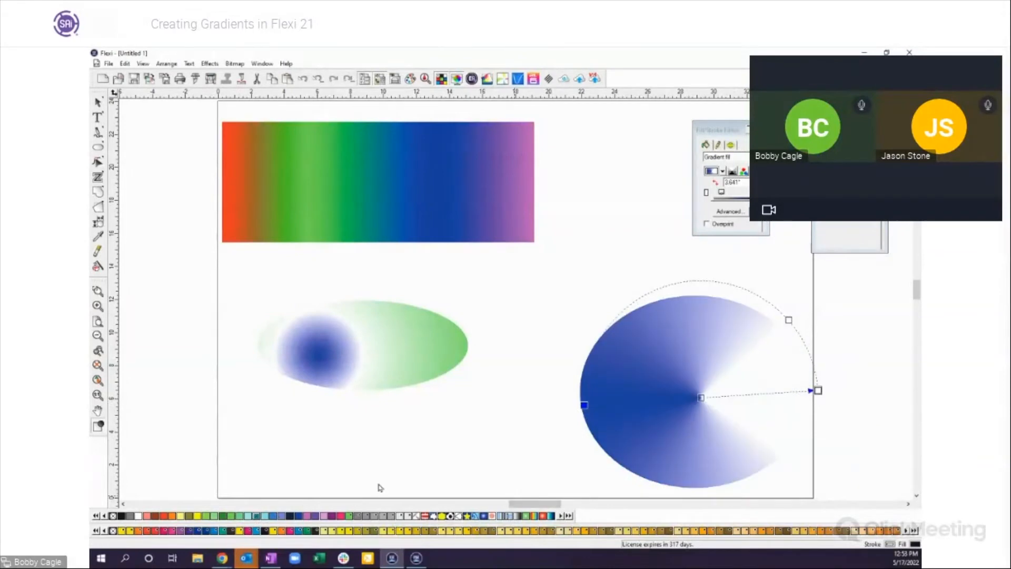
{"action": "left_click", "coordinate": [733, 395]}
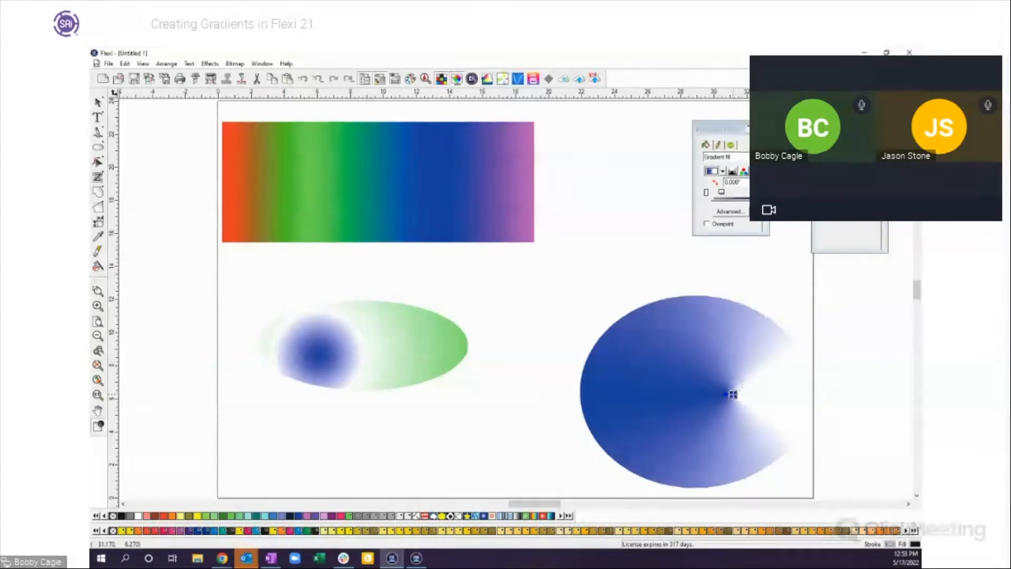
{"action": "left_click_drag", "start_coordinate": [731, 396], "coordinate": [609, 368]}
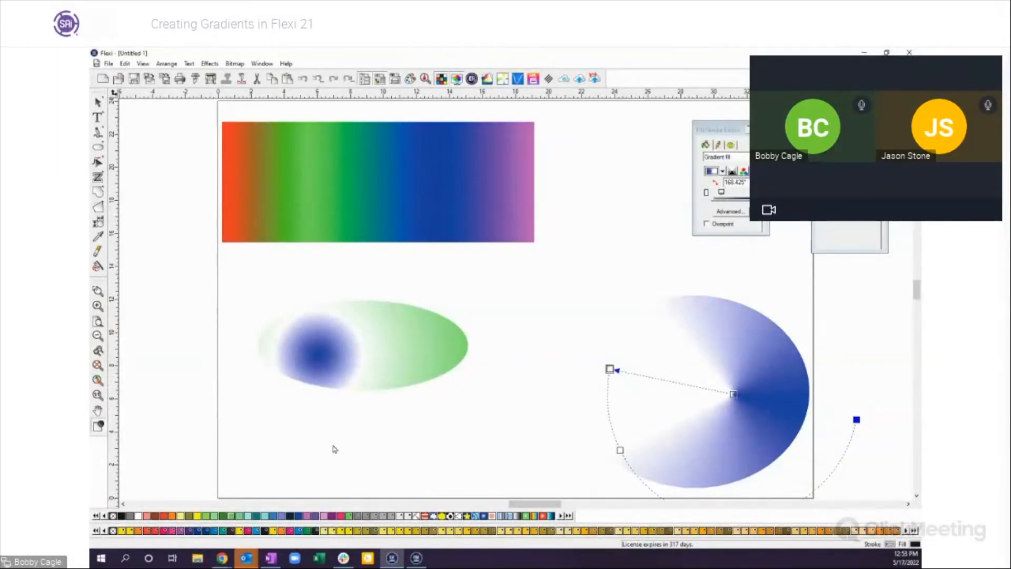
Add a stop at 61% to the large ellipse's gradient and set its colour to Gold
{"action": "left_click", "coordinate": [736, 200]}
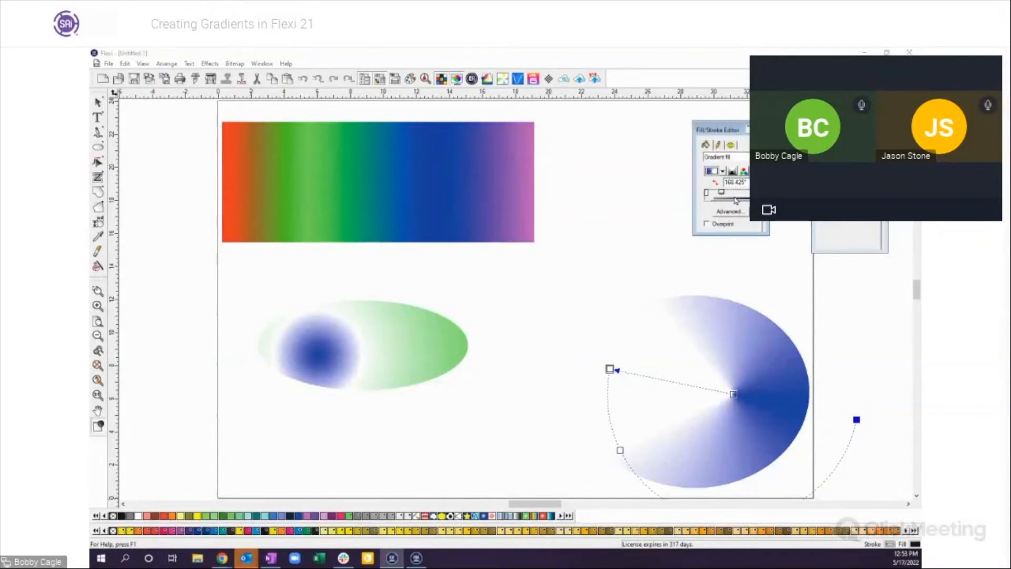
{"action": "left_click", "coordinate": [737, 195]}
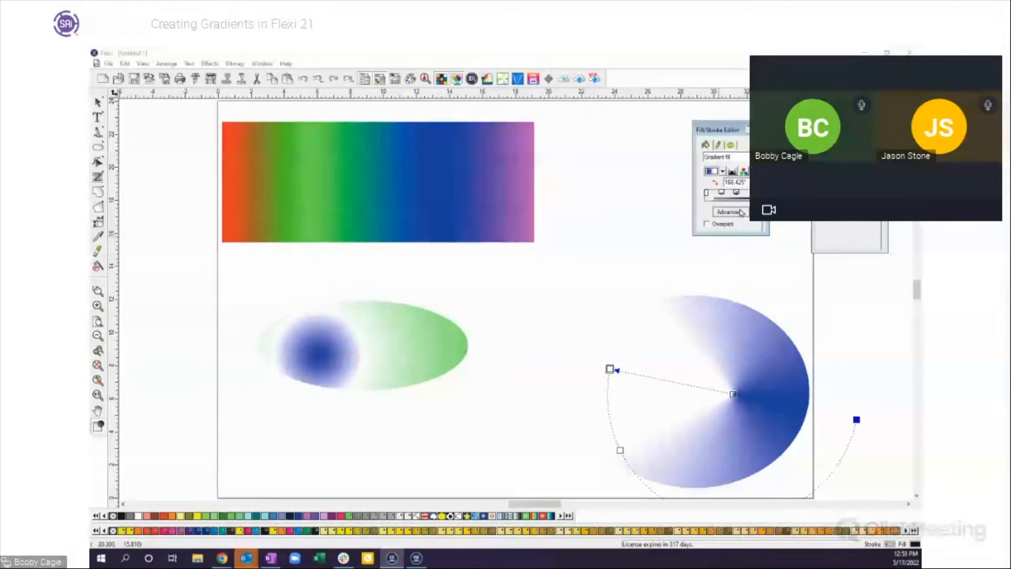
{"action": "left_click", "coordinate": [740, 213]}
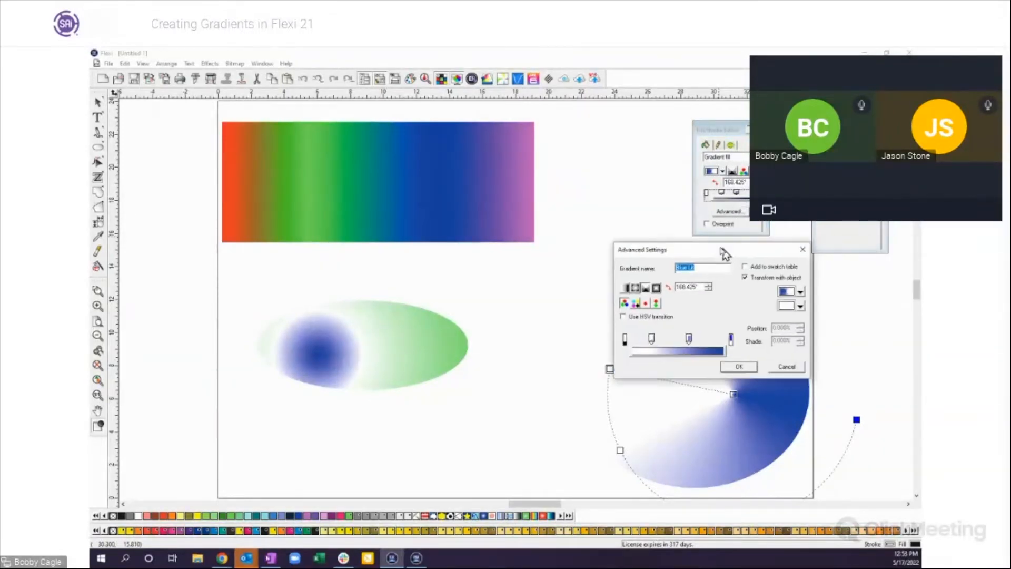
{"action": "left_click_drag", "start_coordinate": [722, 246], "coordinate": [649, 232]}
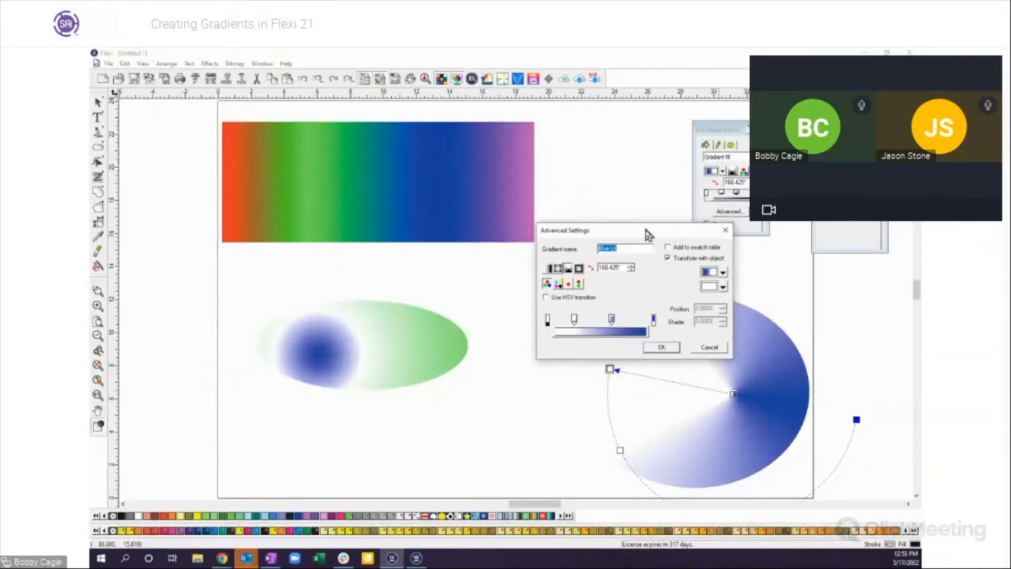
{"action": "left_click", "coordinate": [723, 288]}
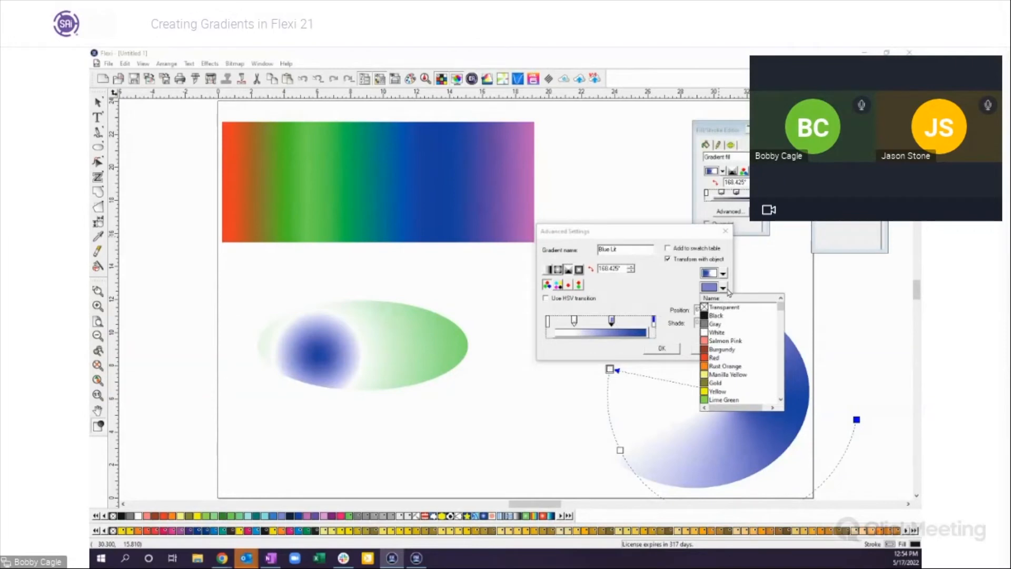
{"action": "left_click", "coordinate": [713, 384]}
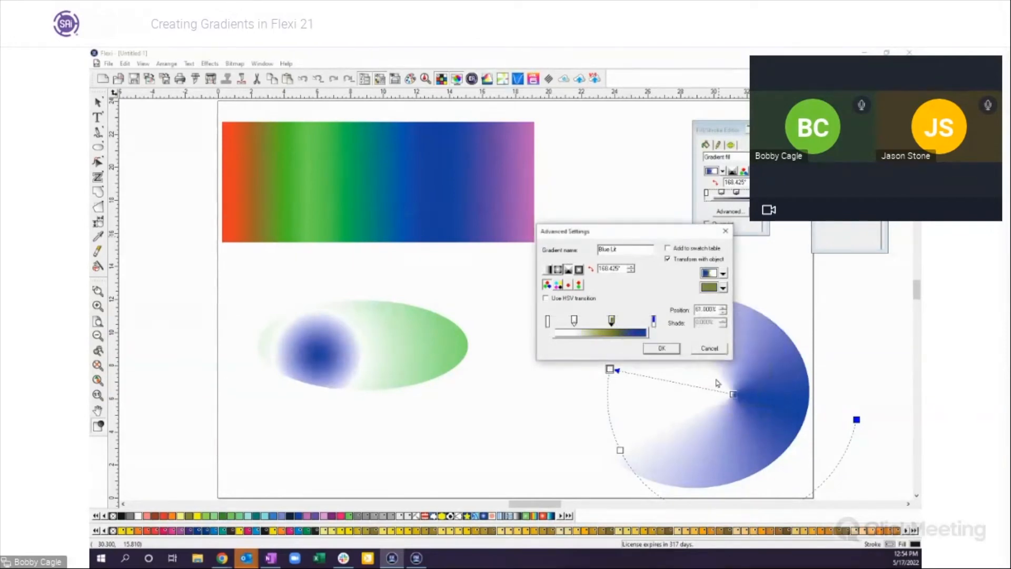
{"action": "left_click", "coordinate": [662, 349]}
Shift the conical gradient's centre closer to the ellipse's middle and move its white stop nearer the start handle
{"action": "left_click_drag", "start_coordinate": [732, 394], "coordinate": [703, 385]}
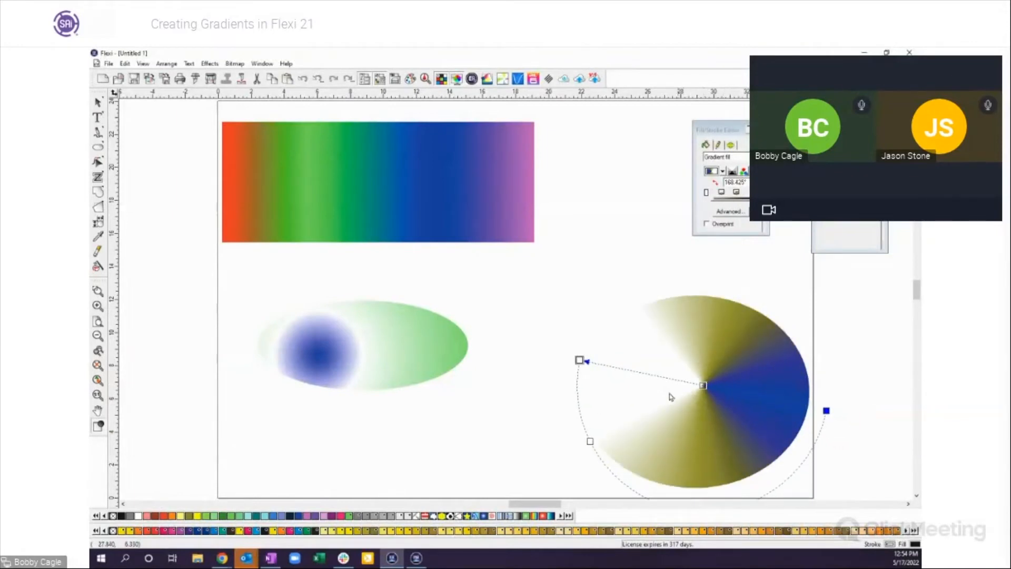
{"action": "left_click_drag", "start_coordinate": [589, 441], "coordinate": [577, 395]}
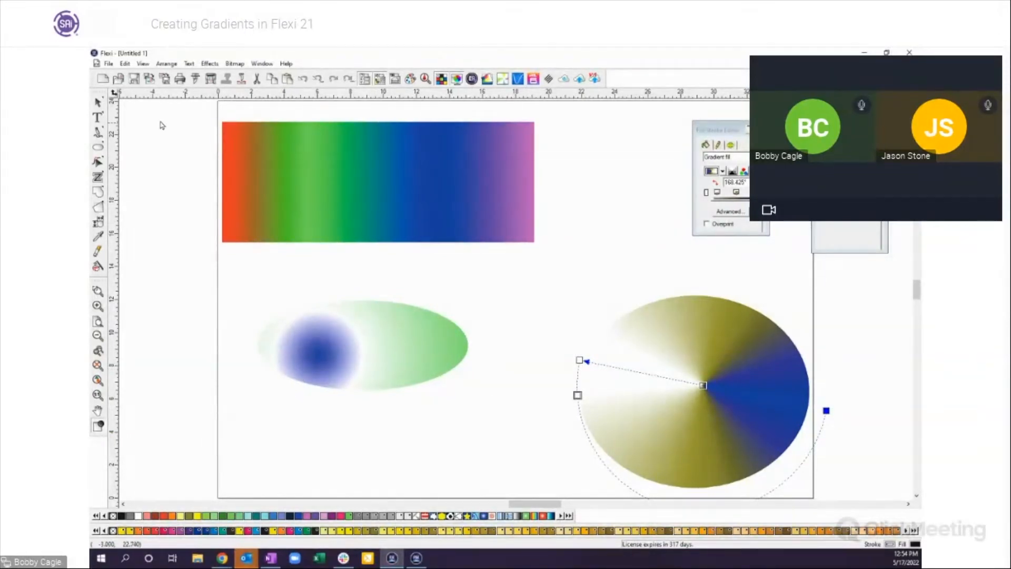
Draw a rectangle in the page's upper-right area and fill it with the Red Lit radial gradient
{"action": "left_click", "coordinate": [98, 147]}
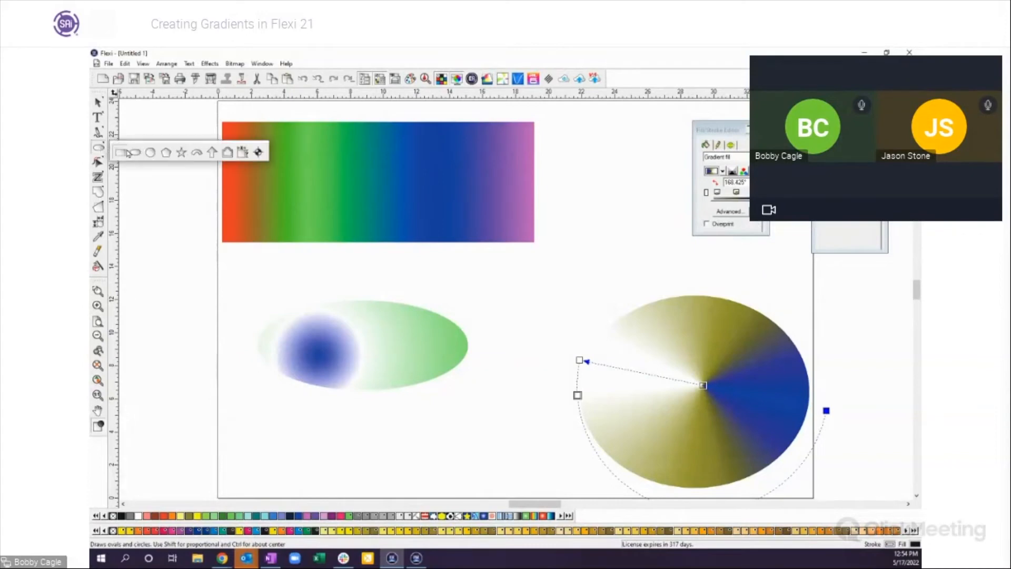
{"action": "left_click", "coordinate": [120, 152]}
{"action": "left_click_drag", "start_coordinate": [611, 155], "coordinate": [826, 257]}
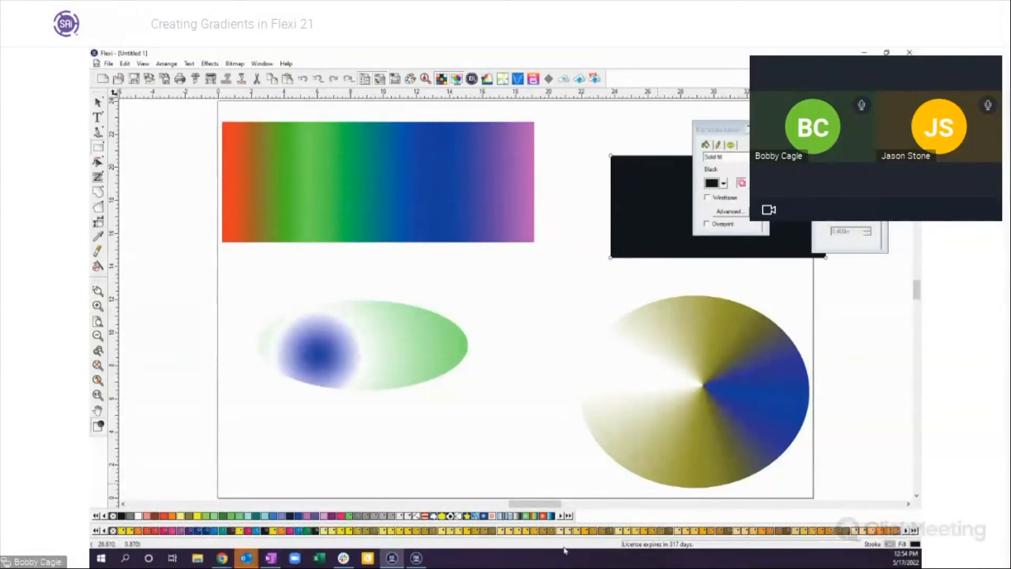
{"action": "left_click", "coordinate": [544, 517]}
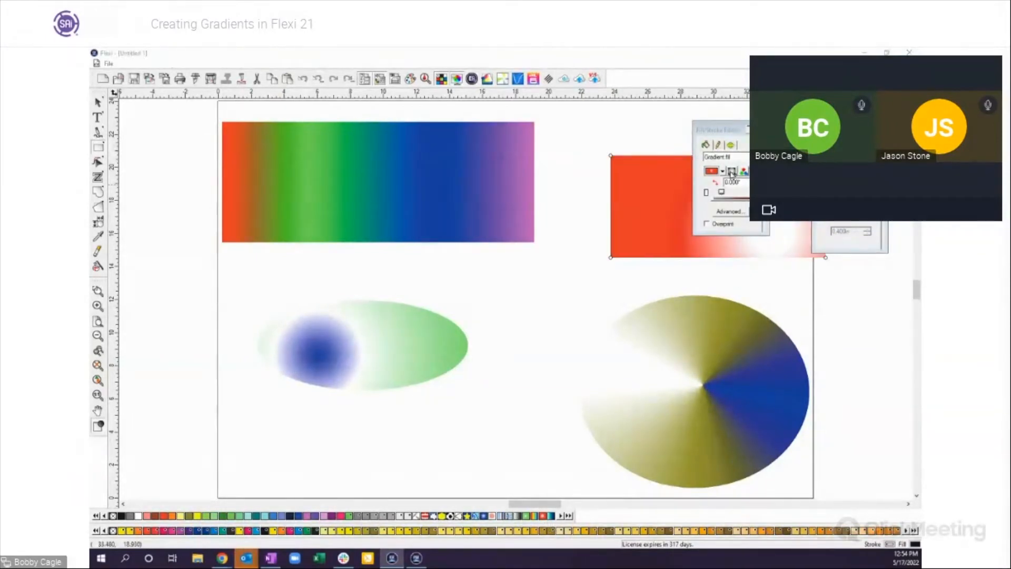
{"action": "left_click", "coordinate": [731, 172]}
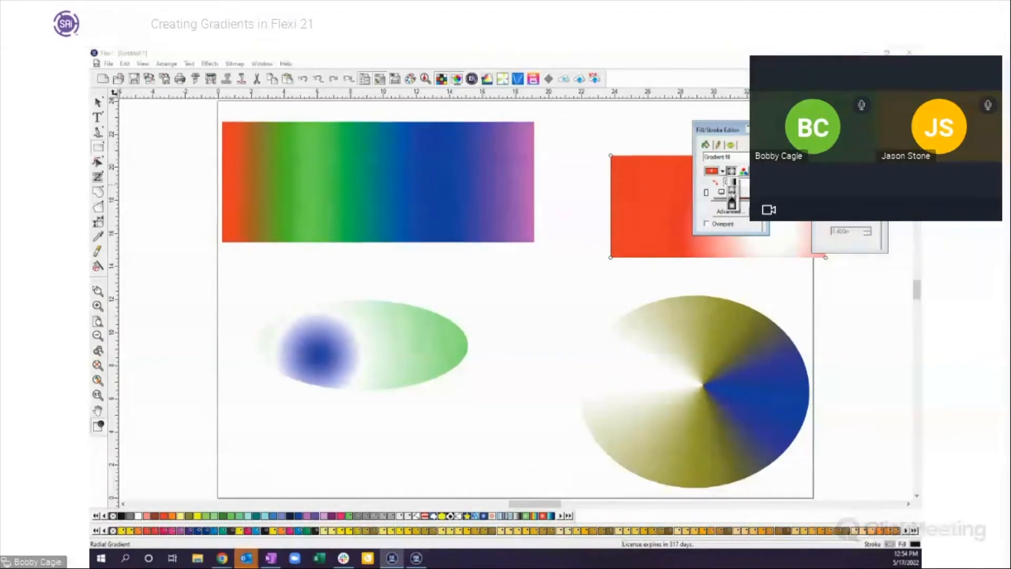
{"action": "left_click", "coordinate": [732, 193]}
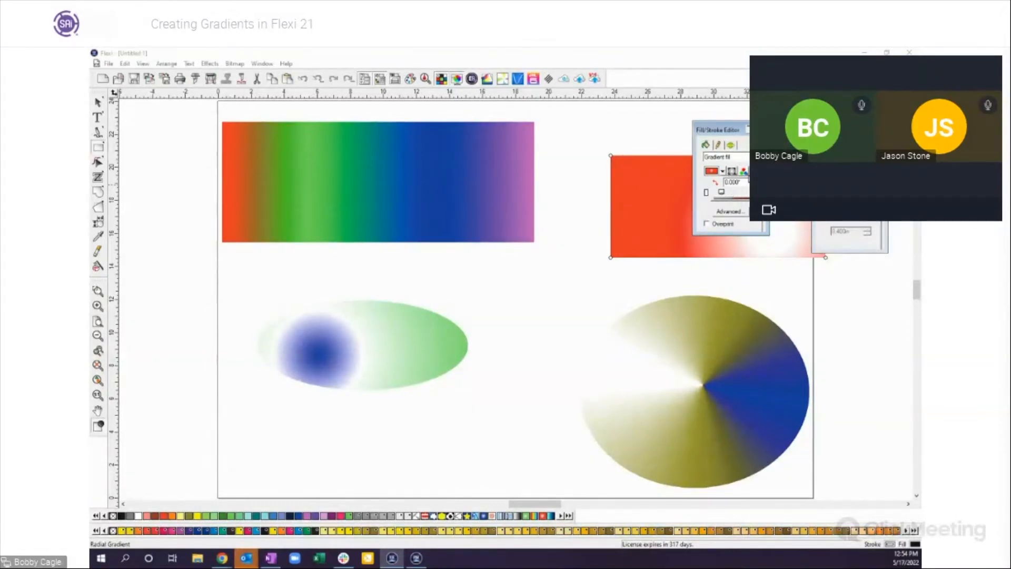
Add two extra stops to the new rectangle's gradient and set the one at 77% to Green
{"action": "left_click", "coordinate": [756, 172]}
{"action": "left_click", "coordinate": [727, 213]}
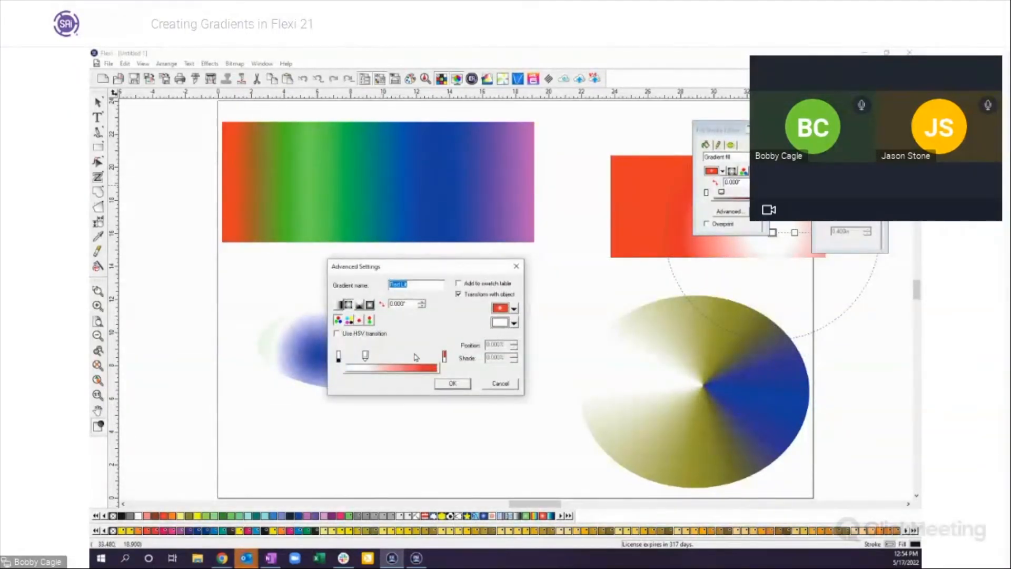
{"action": "left_click", "coordinate": [389, 358]}
{"action": "left_click", "coordinate": [417, 357]}
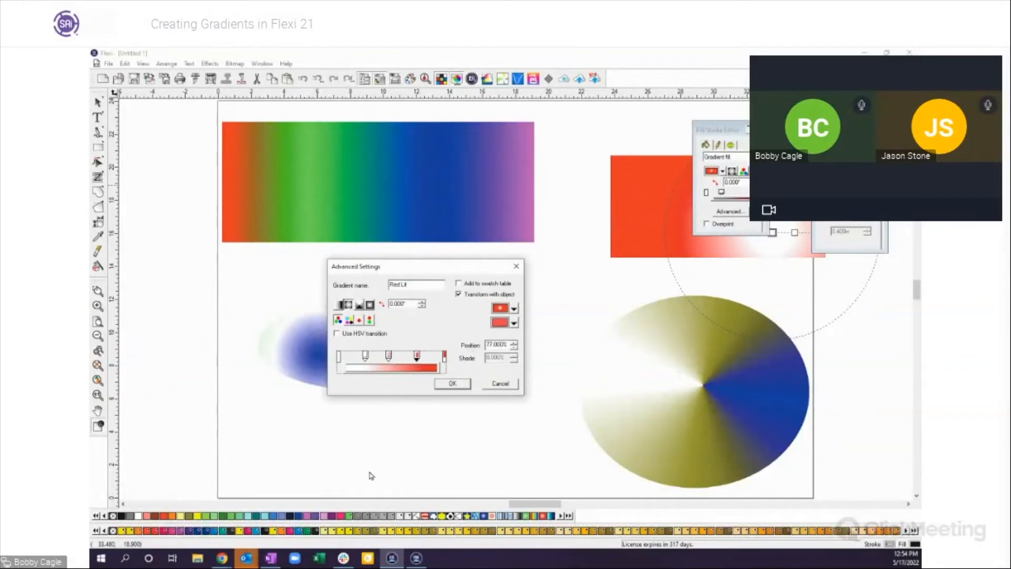
{"action": "left_click", "coordinate": [514, 323]}
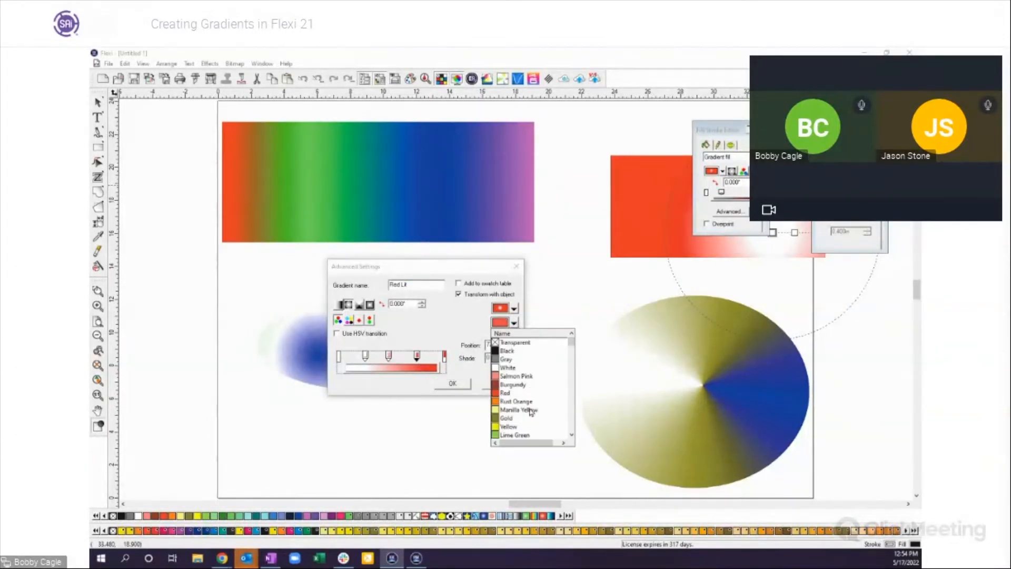
{"action": "scroll", "coordinate": [536, 424], "scroll_direction": "down", "scroll_amount": 1}
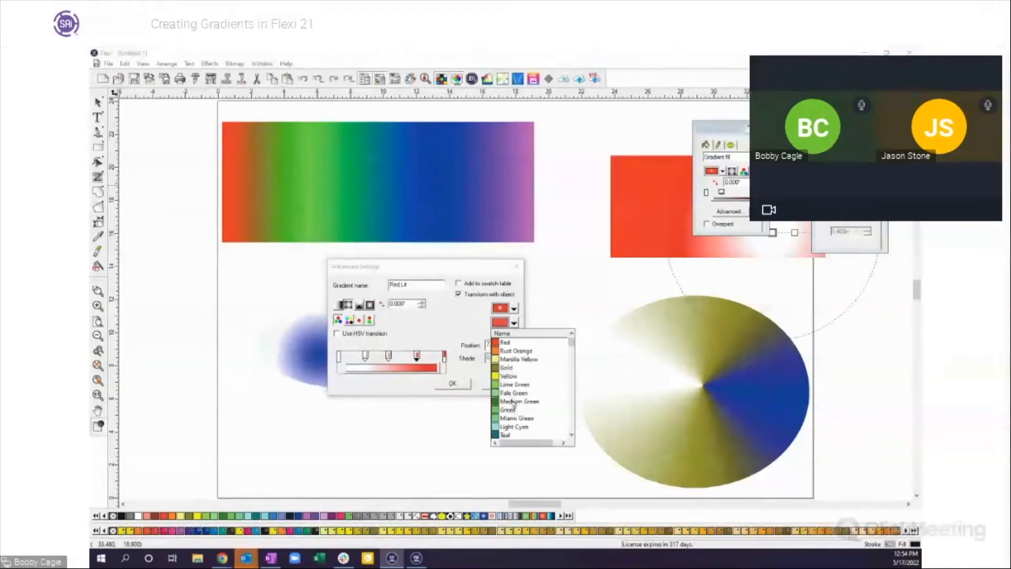
{"action": "left_click", "coordinate": [507, 411]}
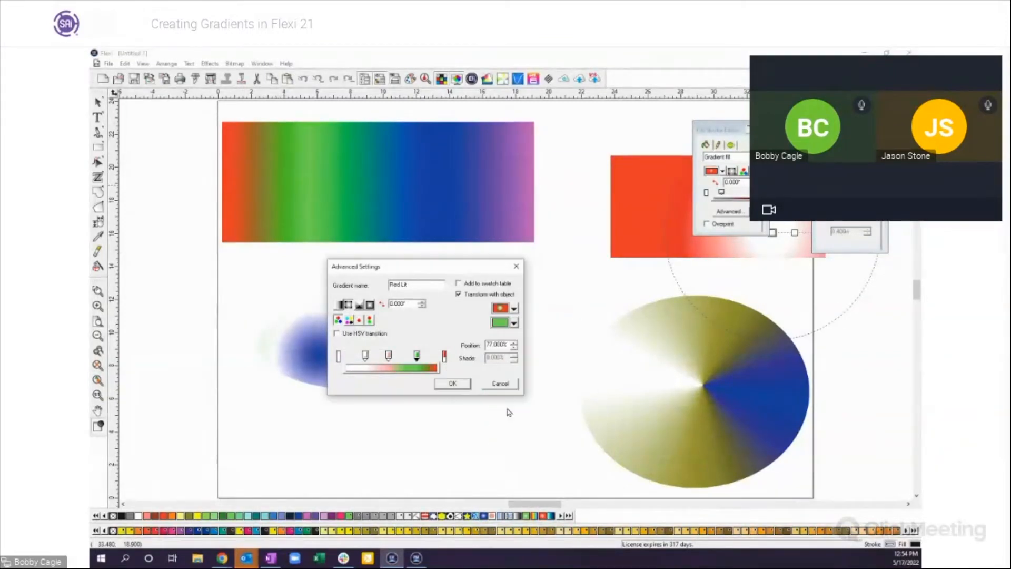
Set the other added stop of the rectangle's gradient to Rust Orange and apply the advanced settings
{"action": "left_click", "coordinate": [388, 356]}
{"action": "left_click", "coordinate": [513, 323]}
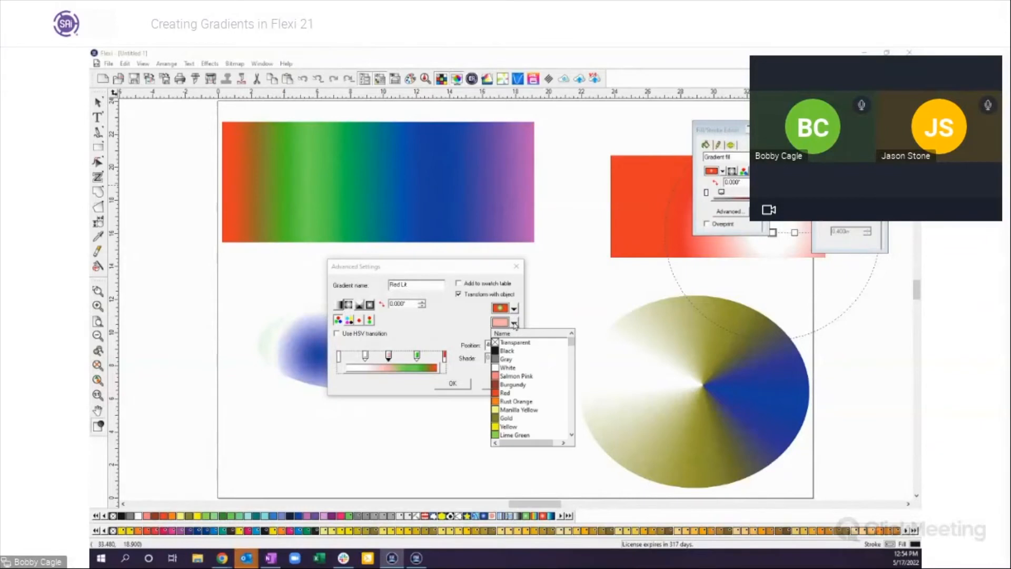
{"action": "left_click", "coordinate": [515, 409]}
{"action": "left_click", "coordinate": [453, 383]}
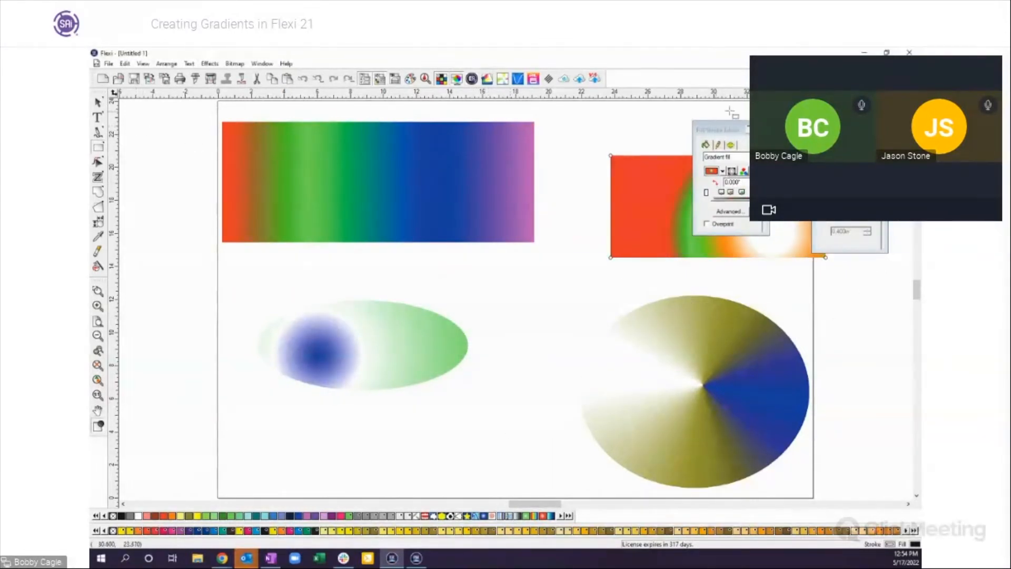
Move the Fill/Stroke Editor off the rectangle to a spot beside the large ellipse and deselect the rectangle
{"action": "left_click_drag", "start_coordinate": [855, 290], "coordinate": [864, 295]}
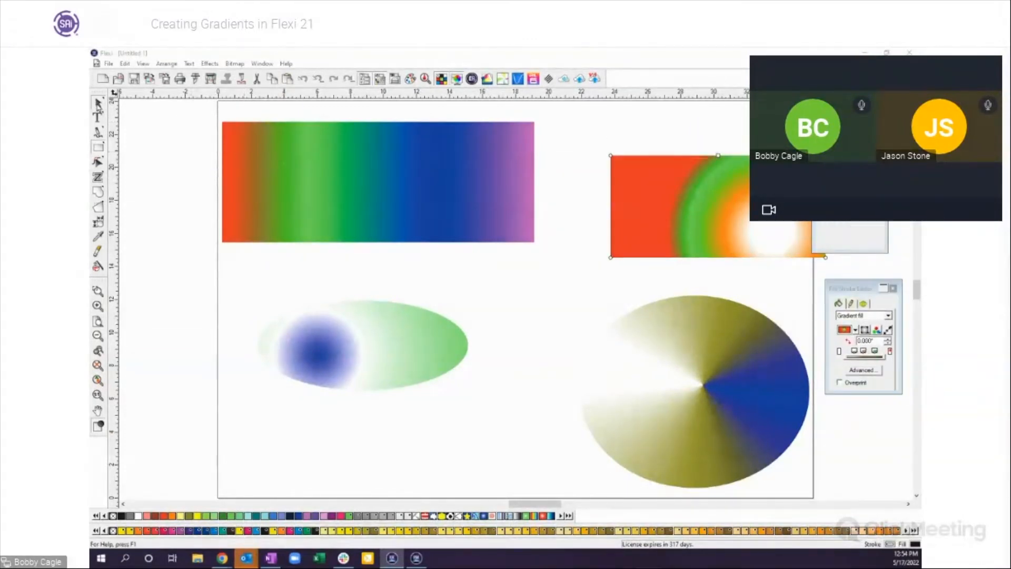
{"action": "left_click", "coordinate": [135, 128]}
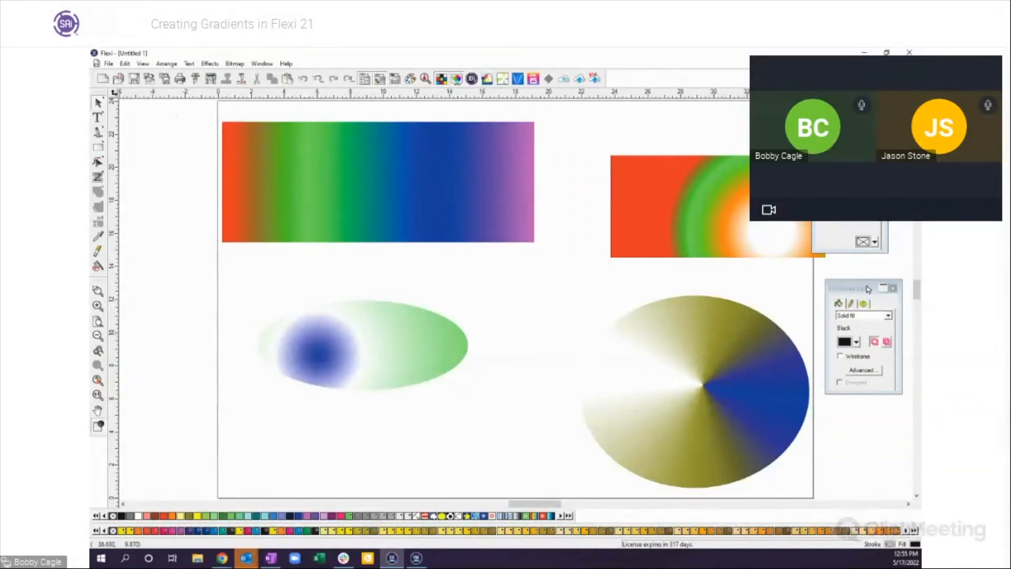
{"action": "left_click_drag", "start_coordinate": [867, 292], "coordinate": [860, 288]}
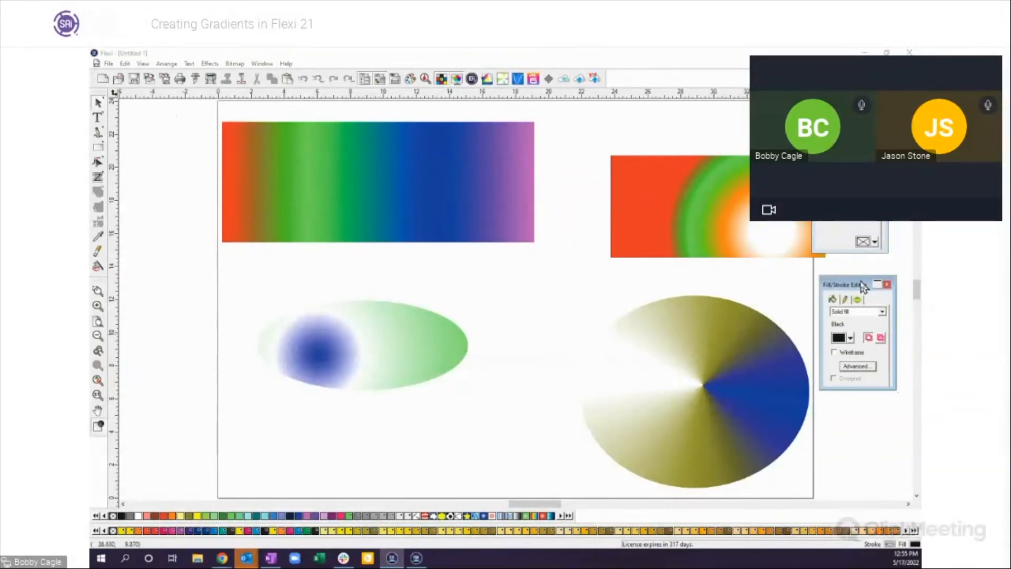
Show the Color Mixer and place it between the two ellipses
{"action": "left_click", "coordinate": [411, 83]}
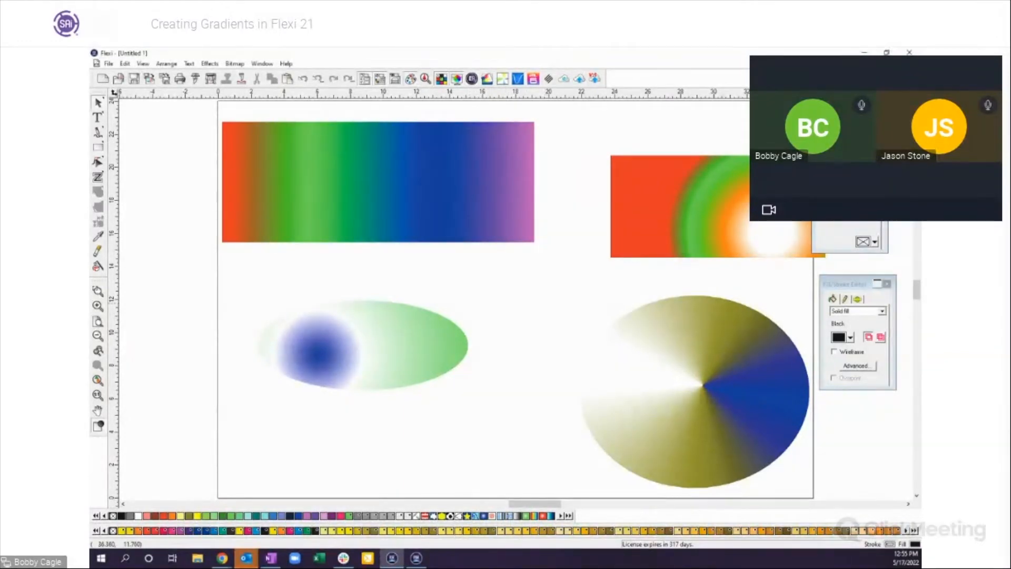
{"action": "left_click_drag", "start_coordinate": [843, 131], "coordinate": [511, 294]}
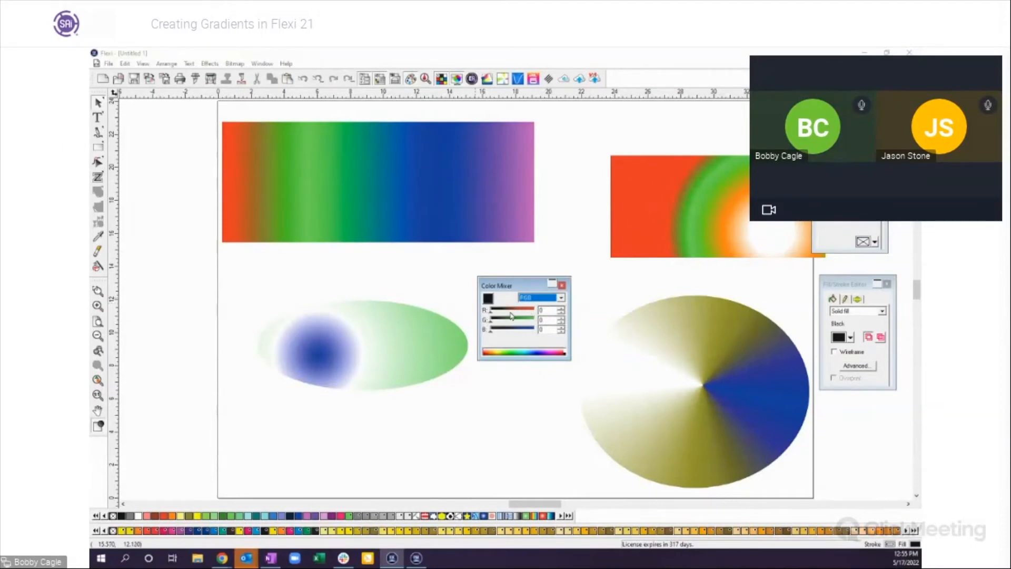
Switch the Color Mixer to CMYK mode and try adjusting its colour sliders
{"action": "left_click", "coordinate": [561, 298]}
{"action": "left_click", "coordinate": [540, 316]}
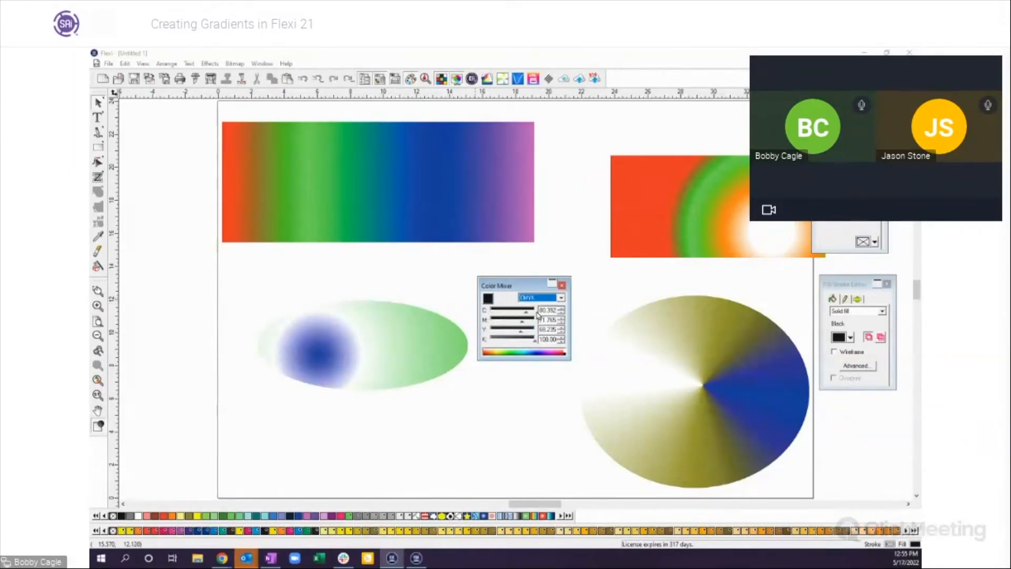
{"action": "left_click_drag", "start_coordinate": [526, 314], "coordinate": [516, 345]}
Mix a light purple of R 198, G 112, B 224 in RGB mode, add it to the swatch table and close the mixer
{"action": "left_click", "coordinate": [562, 297]}
{"action": "left_click", "coordinate": [528, 305]}
{"action": "mouse_move", "coordinate": [507, 314]}
{"action": "left_mouse_down"}
{"action": "mouse_move", "coordinate": [524, 314]}
{"action": "mouse_move", "coordinate": [506, 327]}
{"action": "mouse_move", "coordinate": [527, 334]}
{"action": "left_mouse_up"}
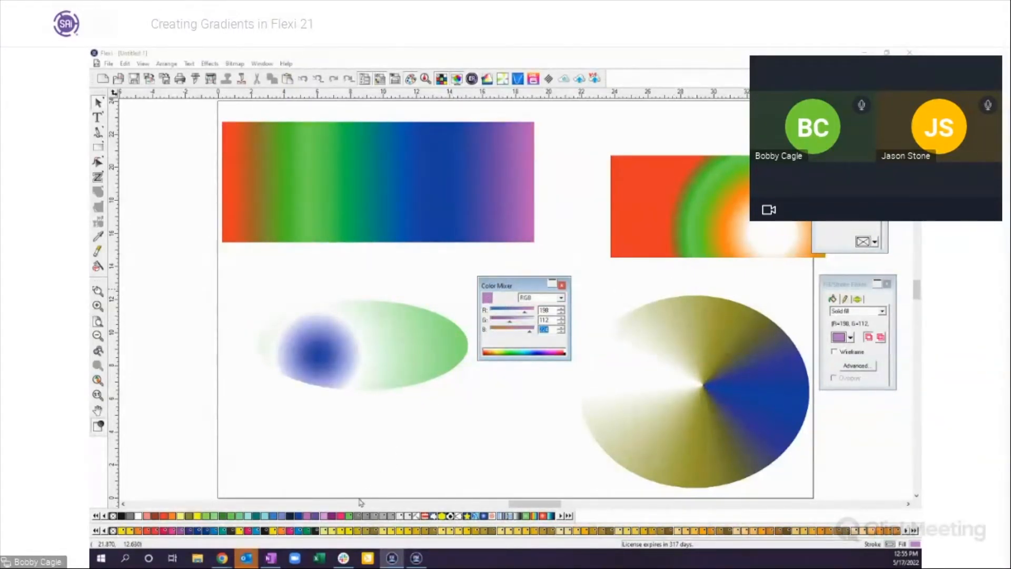
{"action": "left_click_drag", "start_coordinate": [341, 521], "coordinate": [341, 521]}
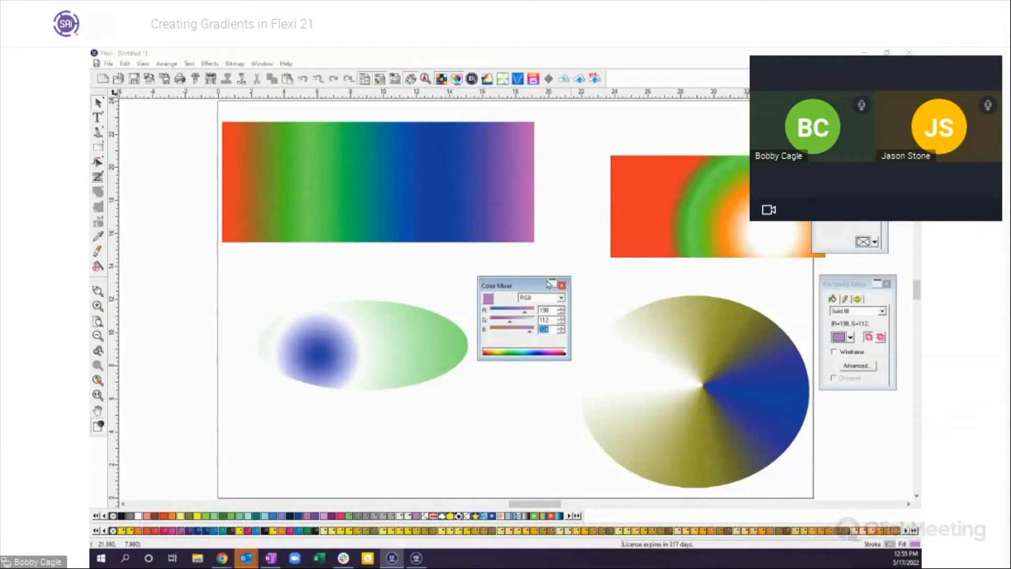
{"action": "left_click", "coordinate": [562, 286]}
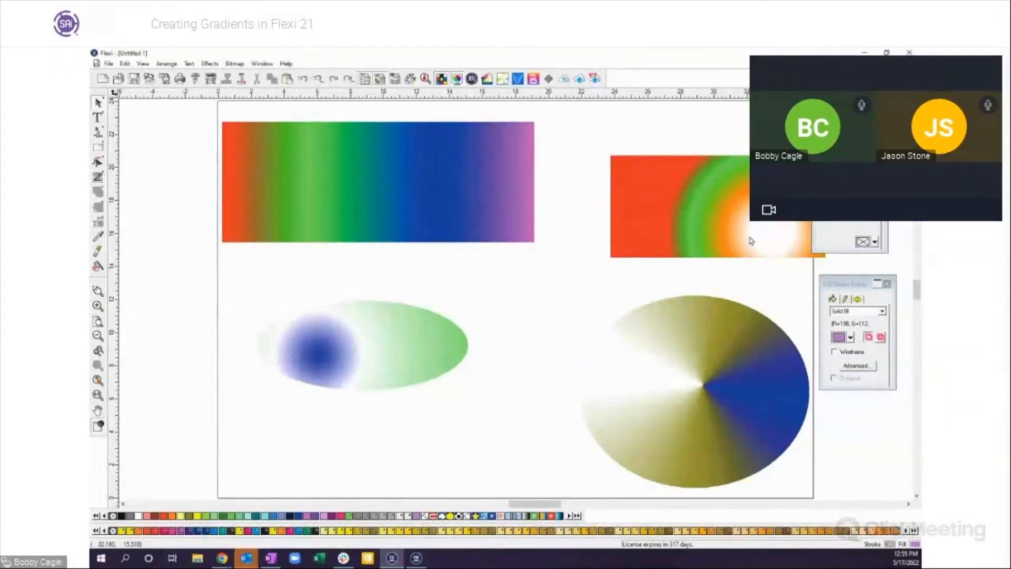
In the large ellipse's advanced gradient settings, set the starting stop to the custom R=198, G=112, B=224 swatch, apply it and deselect the ellipse
{"action": "left_click", "coordinate": [732, 403]}
{"action": "left_click", "coordinate": [883, 325]}
{"action": "left_click", "coordinate": [858, 364]}
{"action": "left_click_drag", "start_coordinate": [768, 274], "coordinate": [571, 229]}
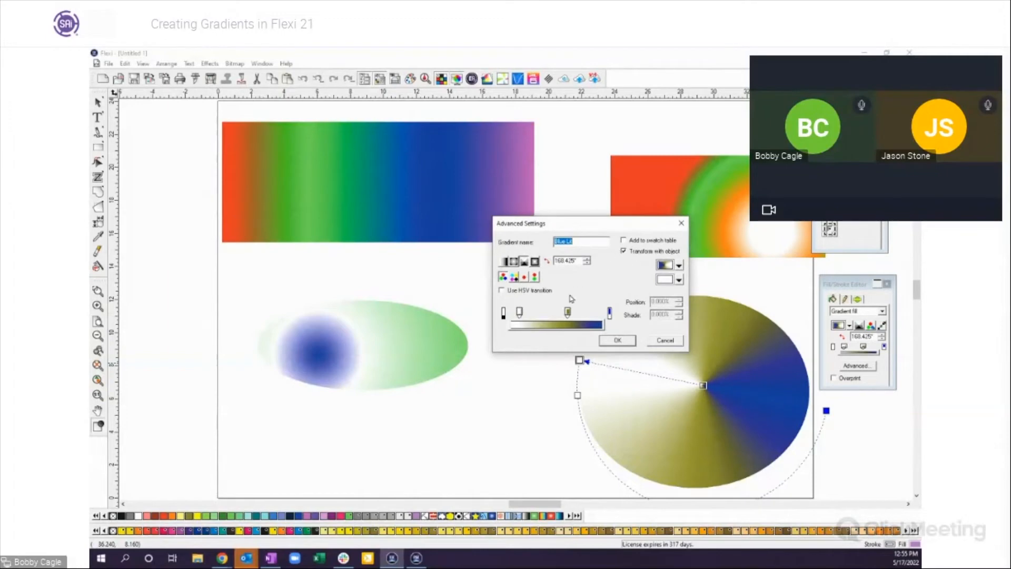
{"action": "left_click", "coordinate": [678, 279]}
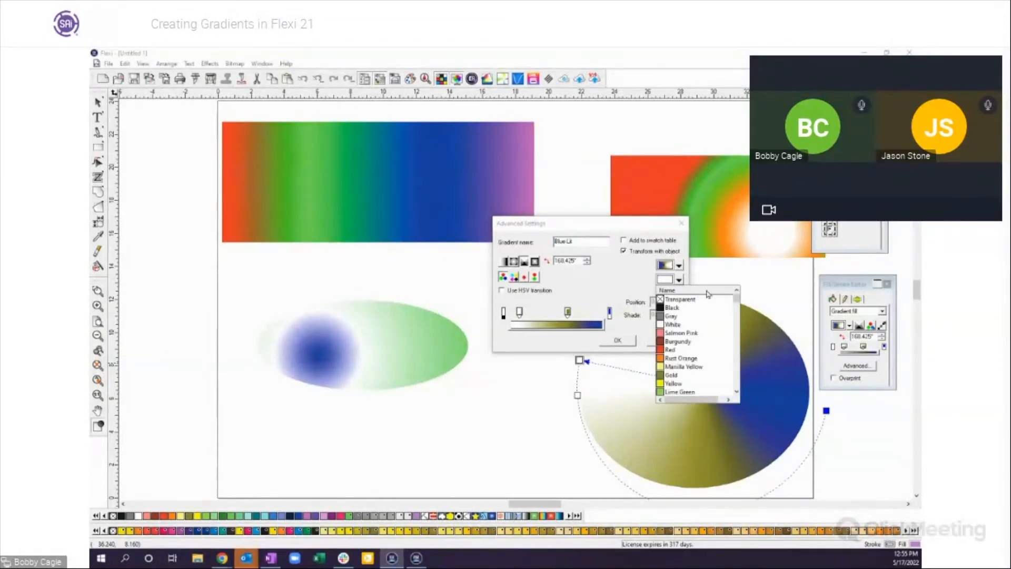
{"action": "left_click", "coordinate": [737, 387]}
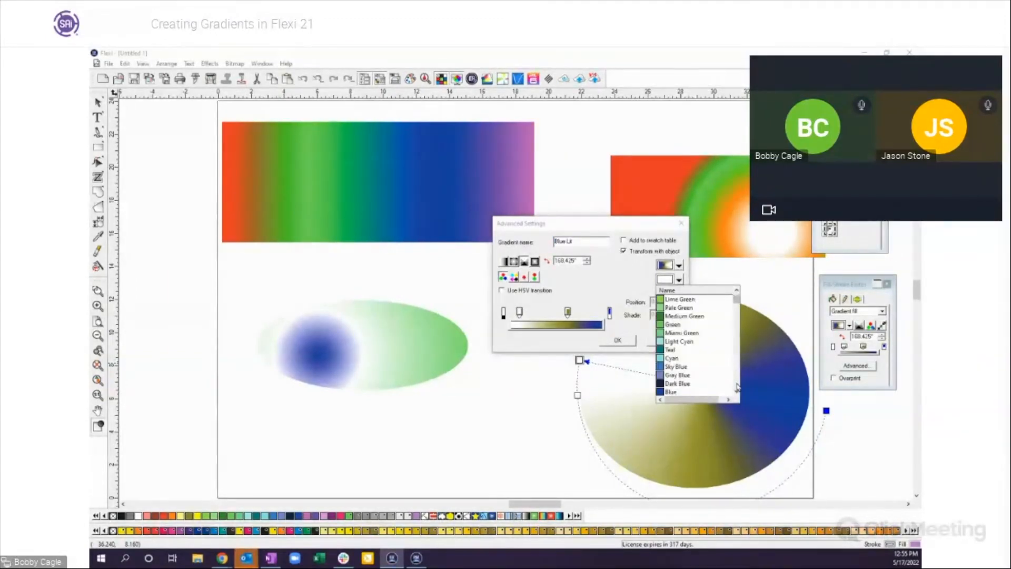
{"action": "left_click", "coordinate": [736, 387]}
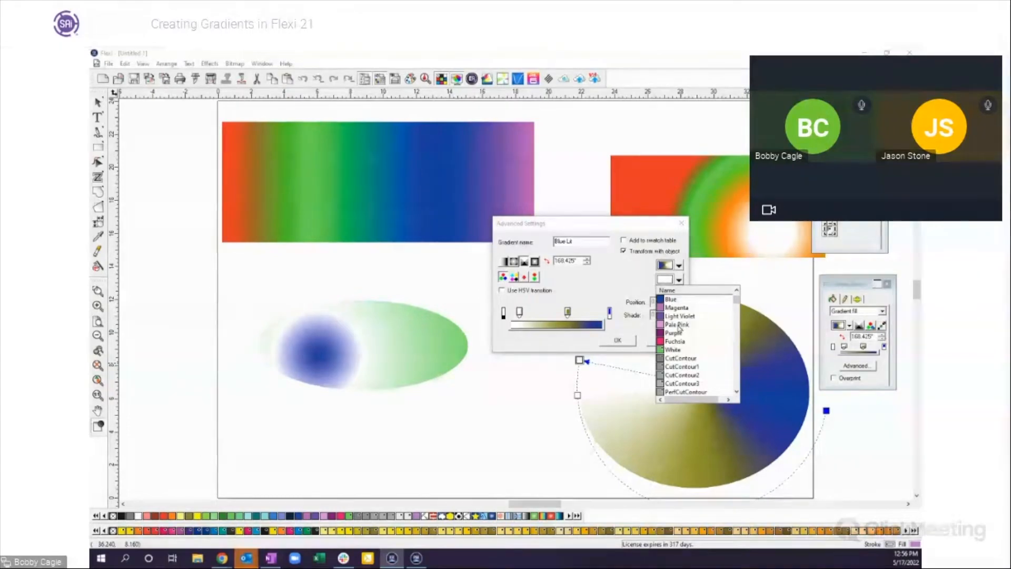
{"action": "scroll", "coordinate": [690, 387], "scroll_direction": "down", "scroll_amount": 1}
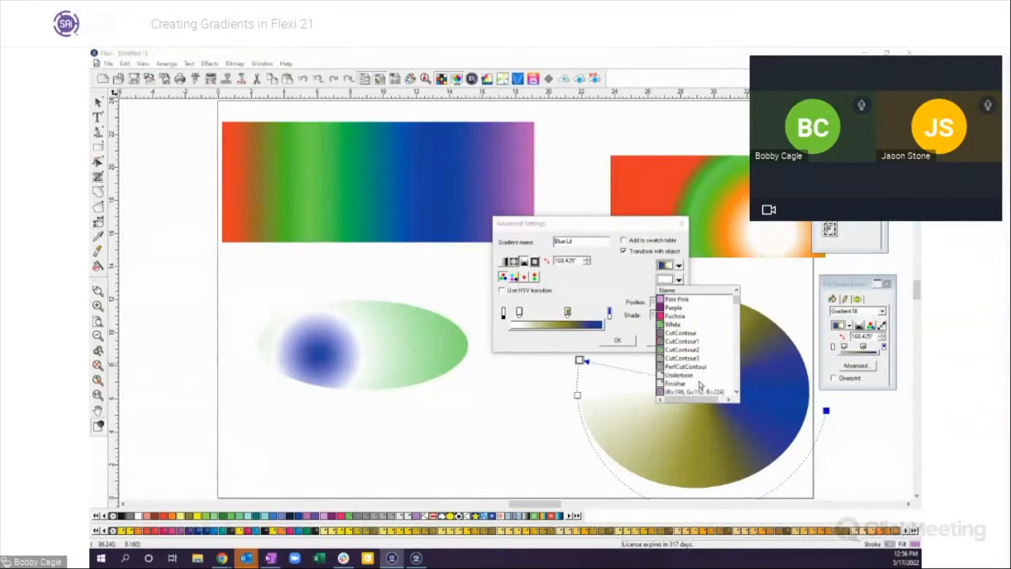
{"action": "left_click", "coordinate": [674, 391]}
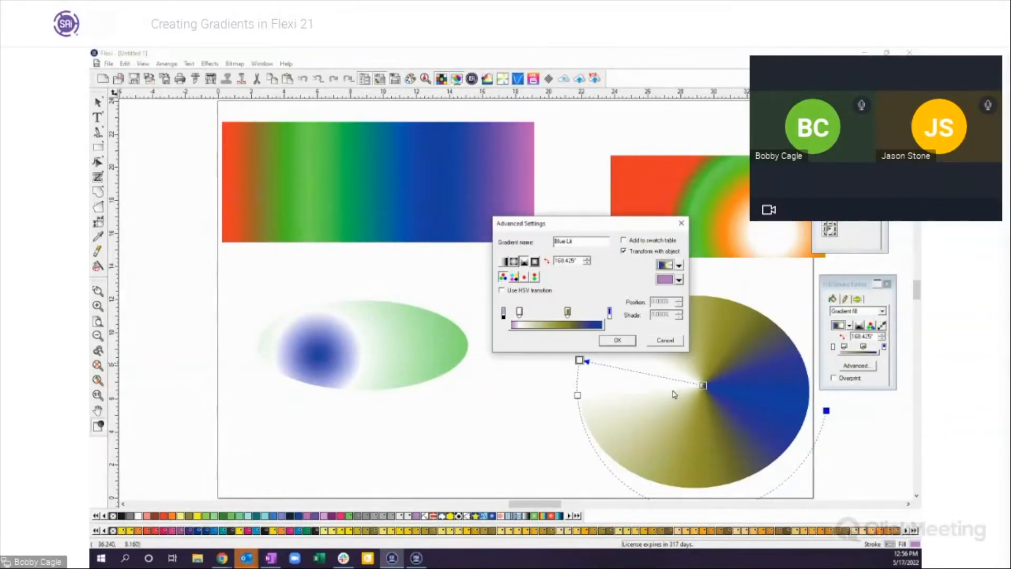
{"action": "left_click", "coordinate": [631, 342]}
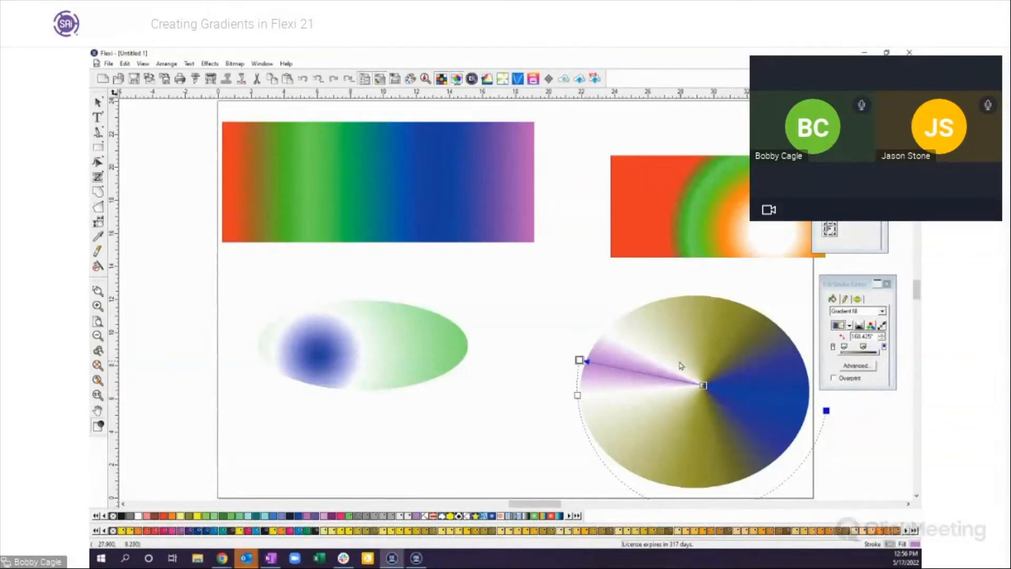
{"action": "left_click", "coordinate": [552, 297]}
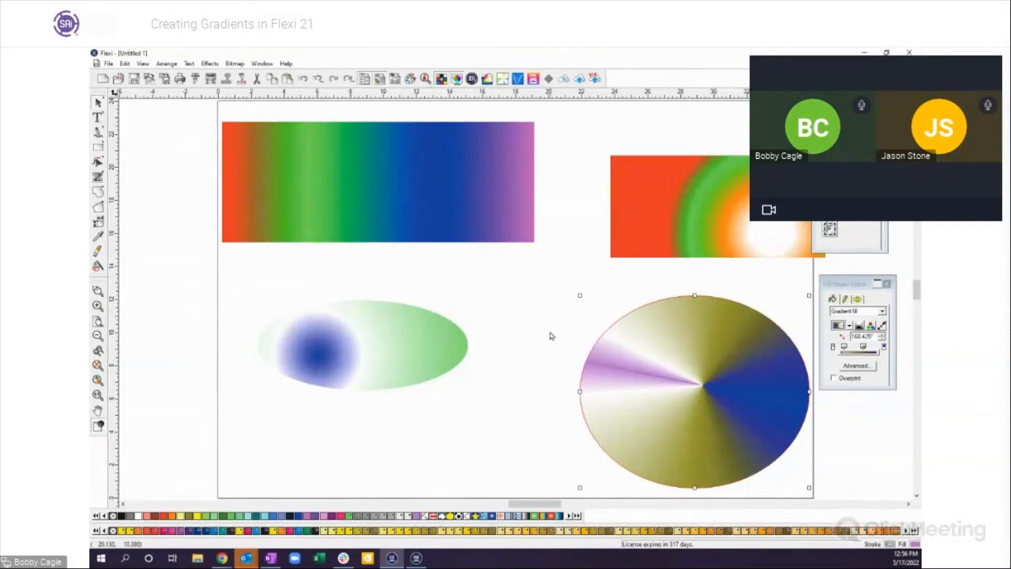
{"action": "left_click", "coordinate": [494, 310]}
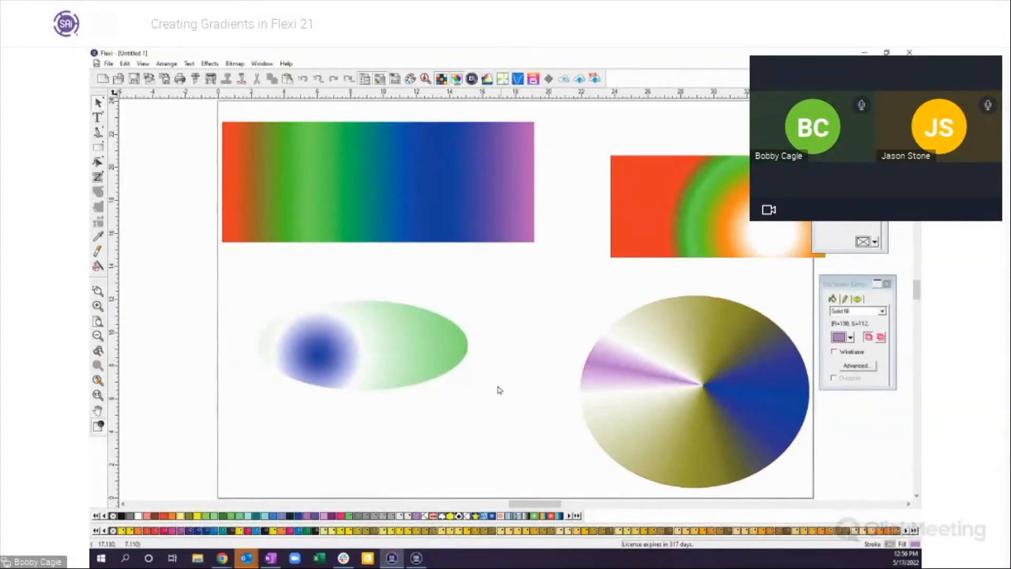
Create a new empty swatch table below the existing colour tables
{"action": "right_click", "coordinate": [347, 530]}
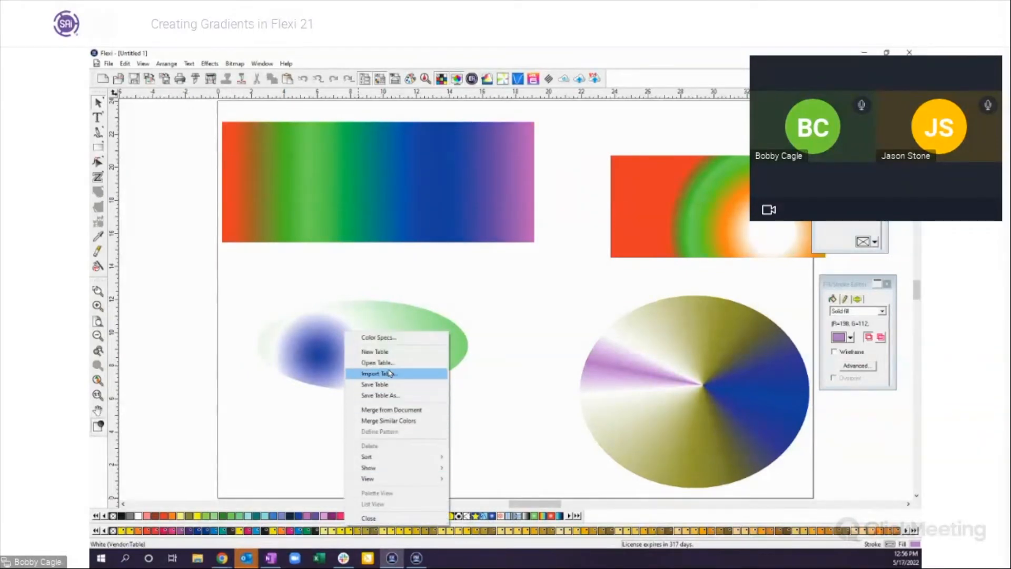
{"action": "left_click", "coordinate": [374, 351]}
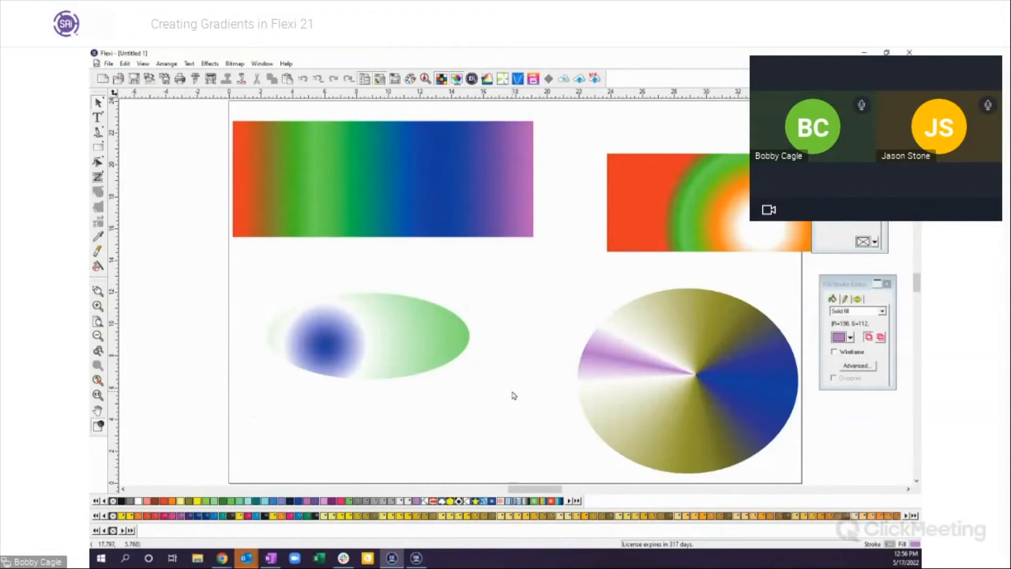
Merge the document's colours into the empty swatch table and undock it as a floating list over the page
{"action": "right_click", "coordinate": [116, 530]}
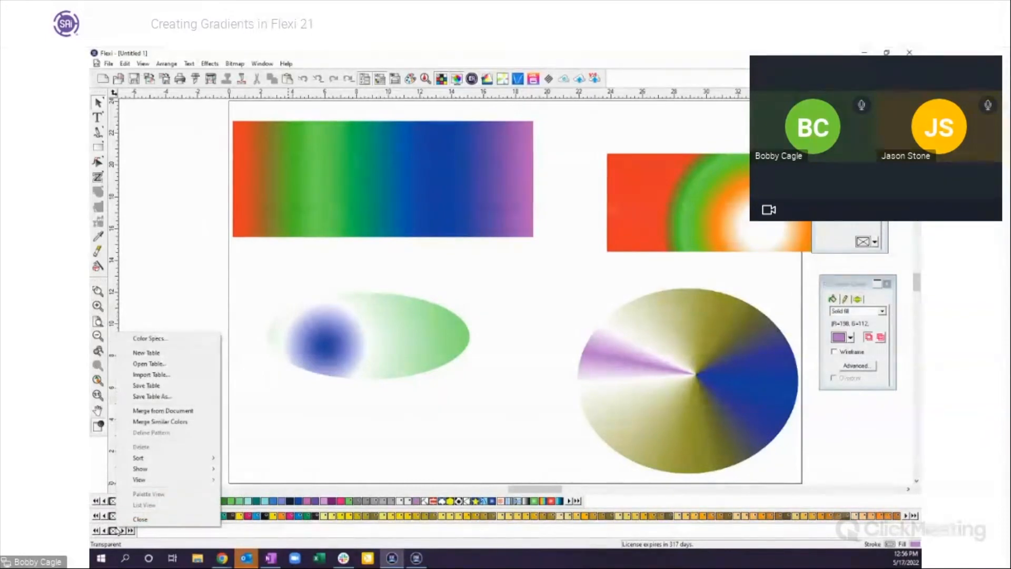
{"action": "left_click", "coordinate": [168, 411]}
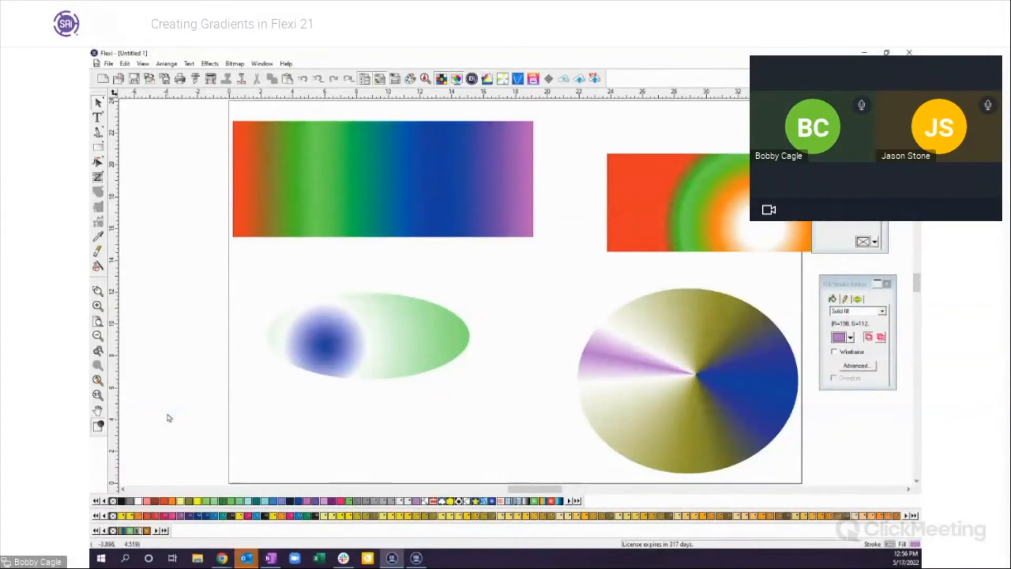
{"action": "left_click_drag", "start_coordinate": [185, 460], "coordinate": [241, 295]}
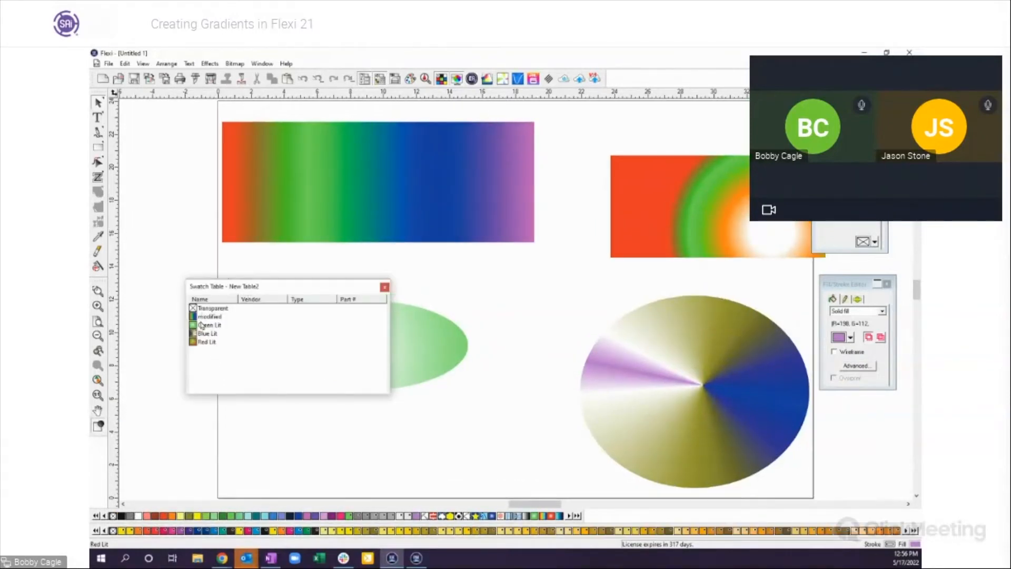
Draw a rectangle below the green ellipse and fill it in turn with the Blue Lit, modified and Green Lit swatches
{"action": "left_click", "coordinate": [98, 146]}
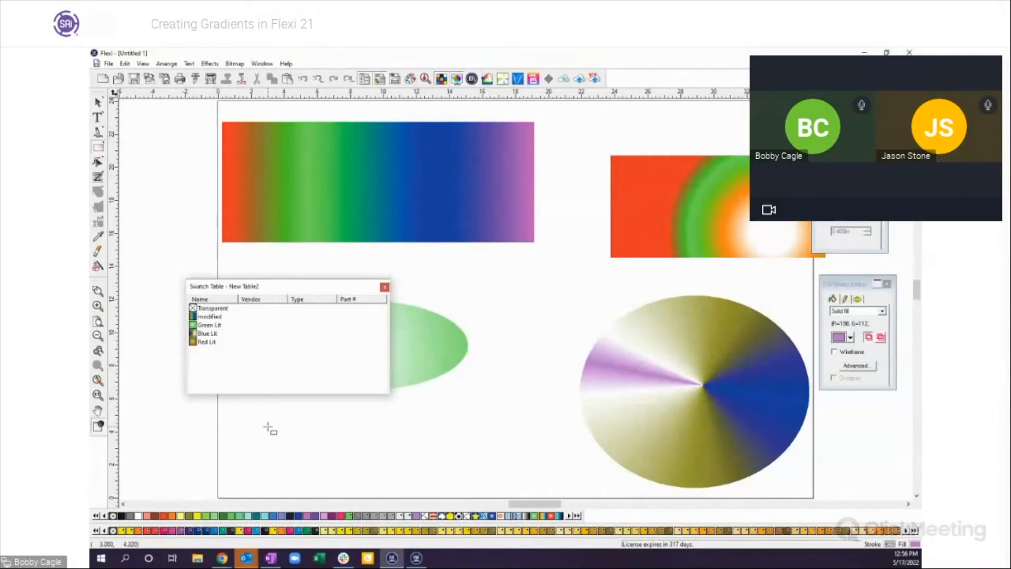
{"action": "left_click_drag", "start_coordinate": [267, 425], "coordinate": [422, 492]}
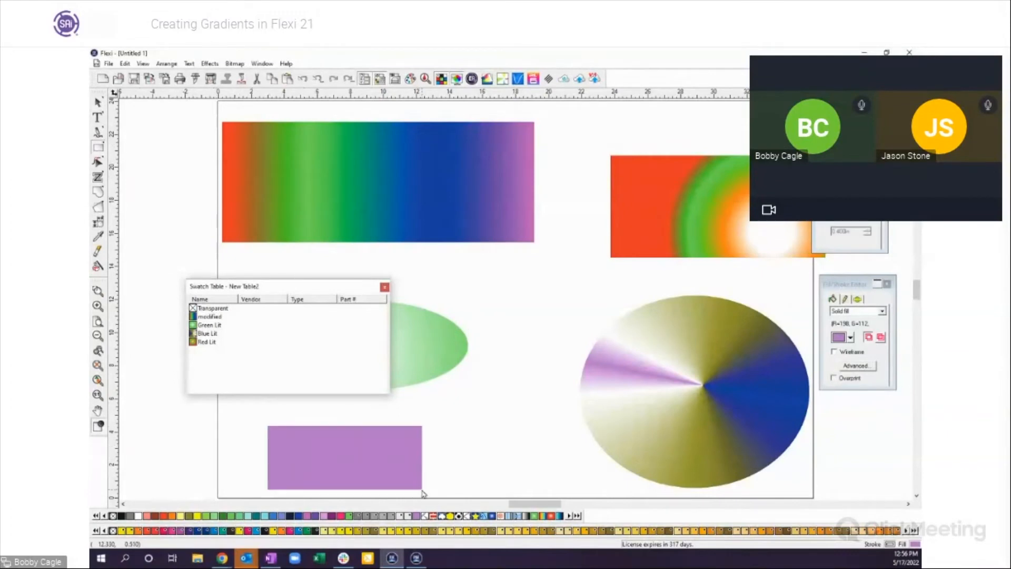
{"action": "left_click", "coordinate": [205, 335]}
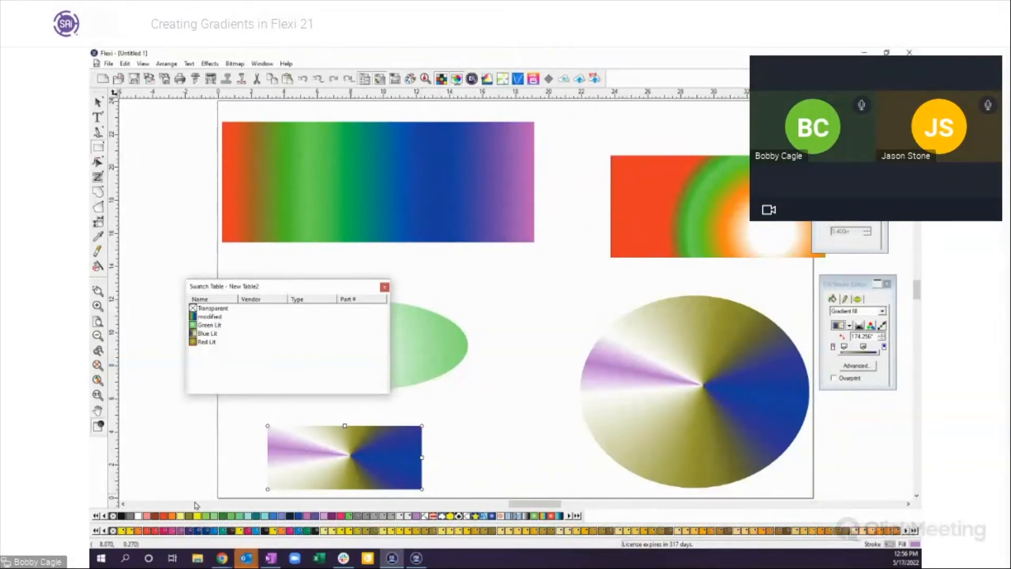
{"action": "left_click", "coordinate": [213, 318]}
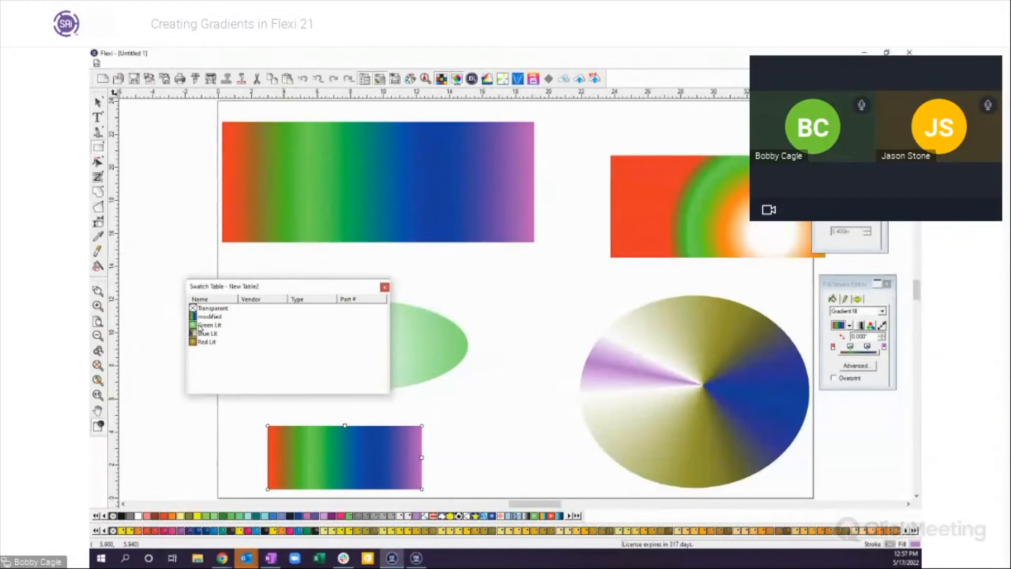
{"action": "left_click", "coordinate": [207, 325]}
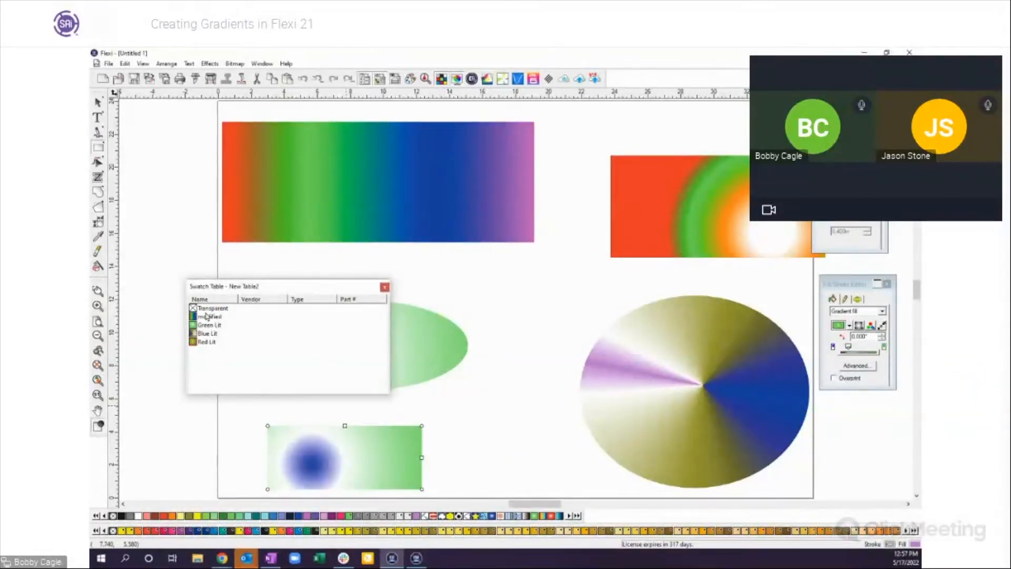
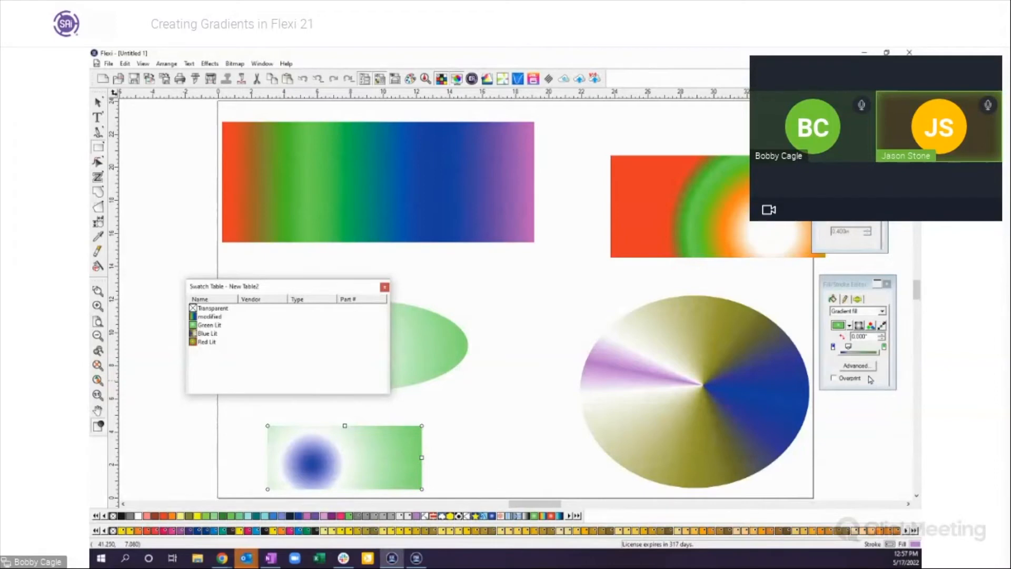
Move the swatch table lower and delete every object except the large multicolour gradient rectangle
{"action": "left_click_drag", "start_coordinate": [350, 289], "coordinate": [343, 305]}
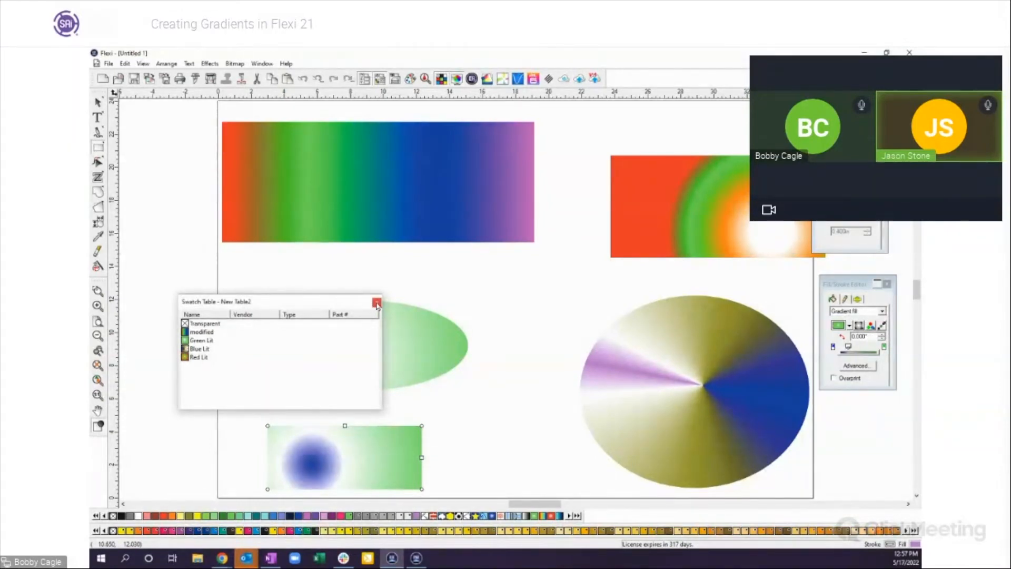
{"action": "left_click_drag", "start_coordinate": [357, 361], "coordinate": [351, 403]}
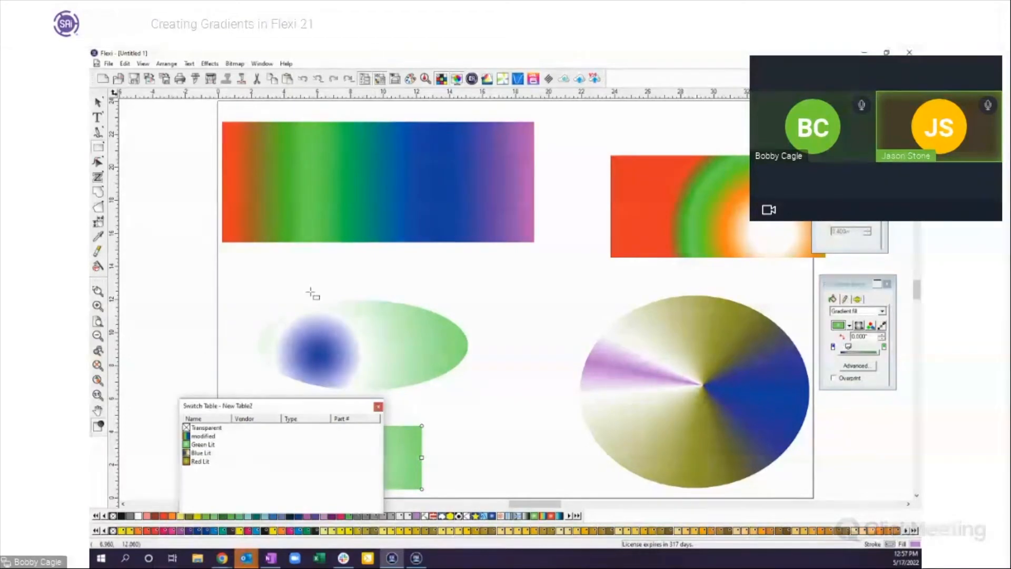
{"action": "left_click", "coordinate": [98, 102]}
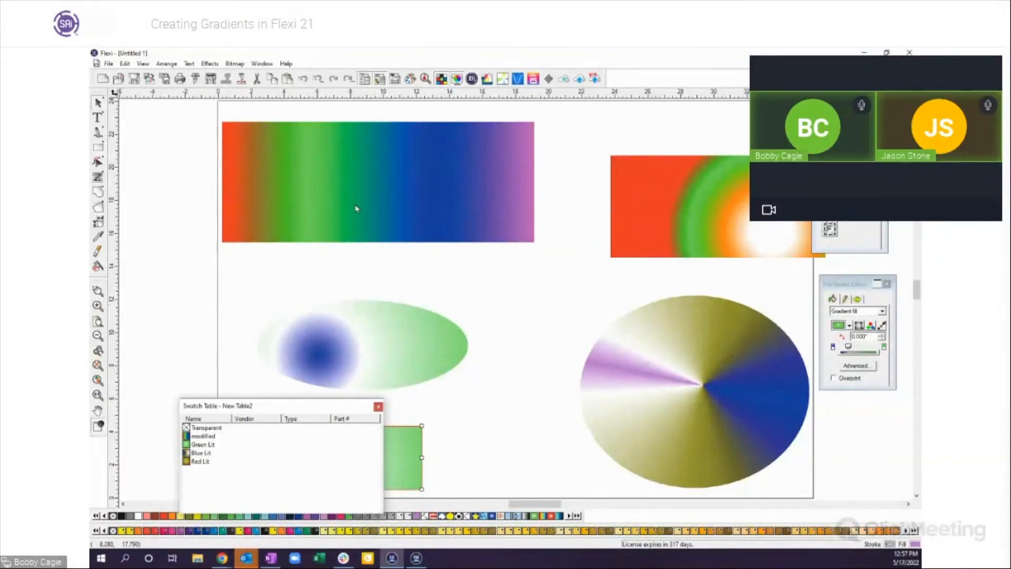
{"action": "left_click_drag", "start_coordinate": [227, 301], "coordinate": [821, 477]}
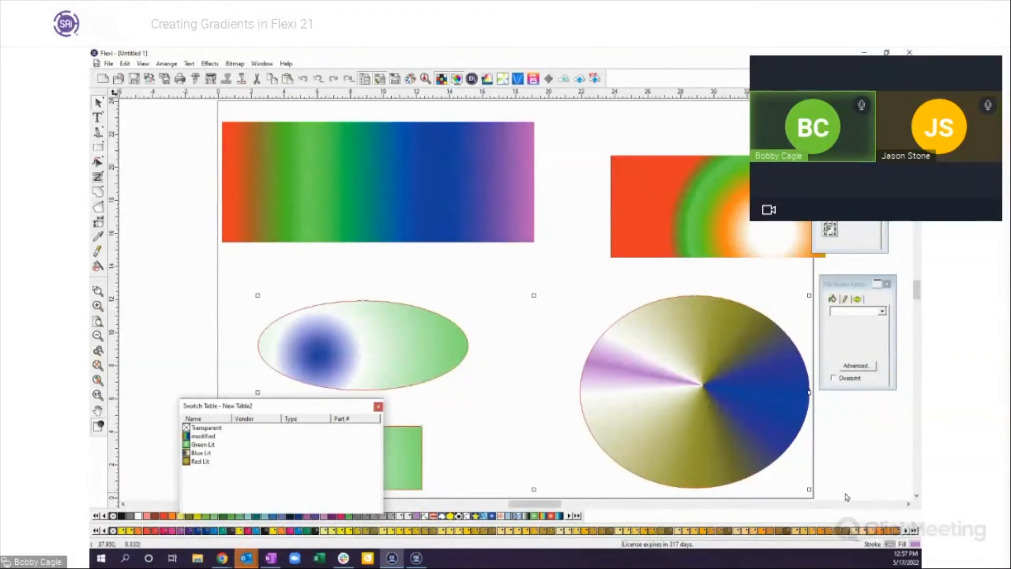
{"action": "key", "text": "Delete"}
{"action": "left_click", "coordinate": [730, 252]}
{"action": "key", "text": "Delete"}
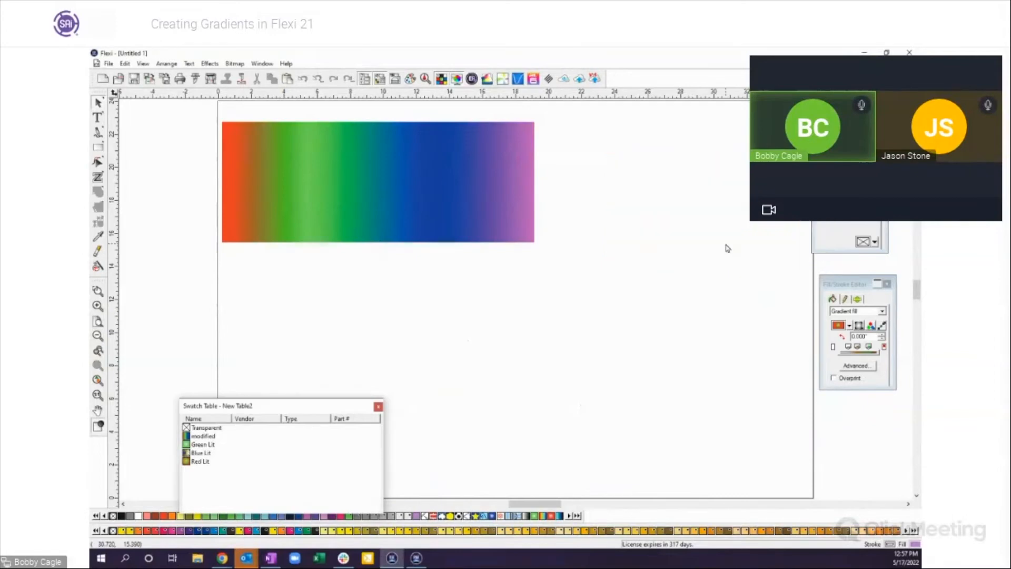
Shift the multicolour gradient rectangle slightly inward on the page and rasterize it into a bitmap
{"action": "left_click_drag", "start_coordinate": [413, 192], "coordinate": [454, 215]}
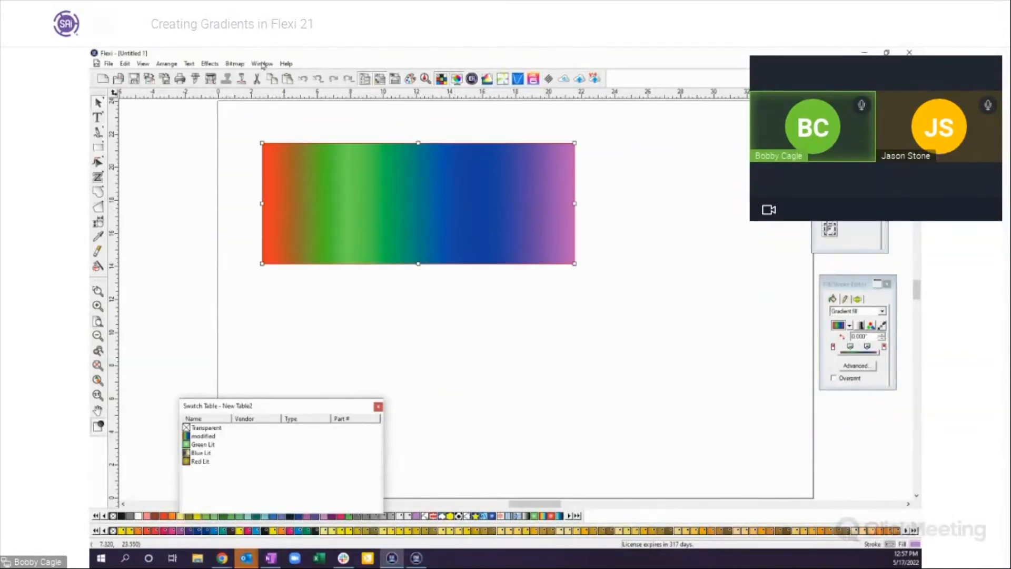
{"action": "left_click", "coordinate": [234, 64]}
{"action": "left_click", "coordinate": [268, 178]}
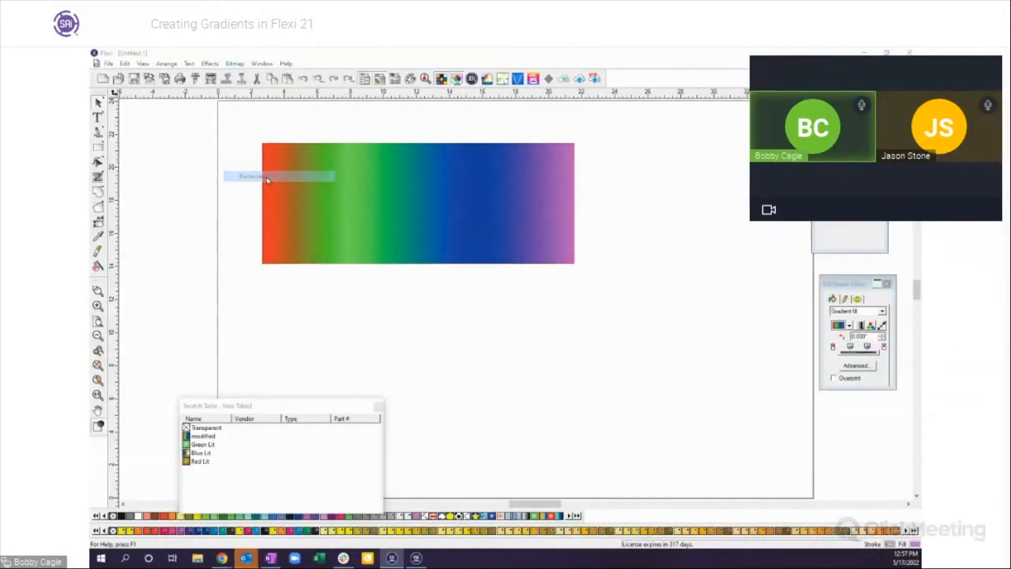
{"action": "left_click", "coordinate": [572, 262]}
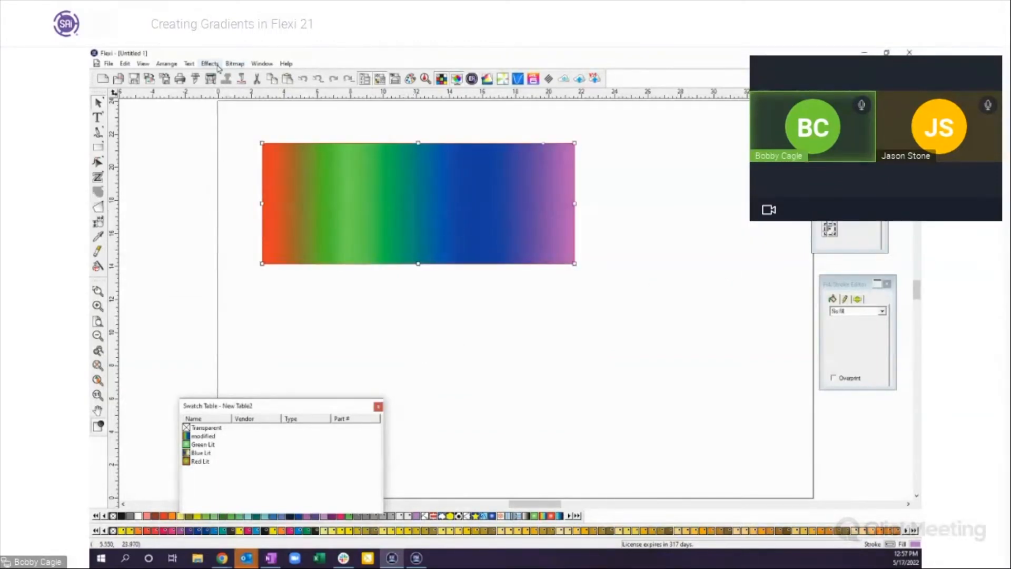
Apply a Distort effect to the rasterized gradient, bending it with a widened arc envelope
{"action": "left_click", "coordinate": [210, 64]}
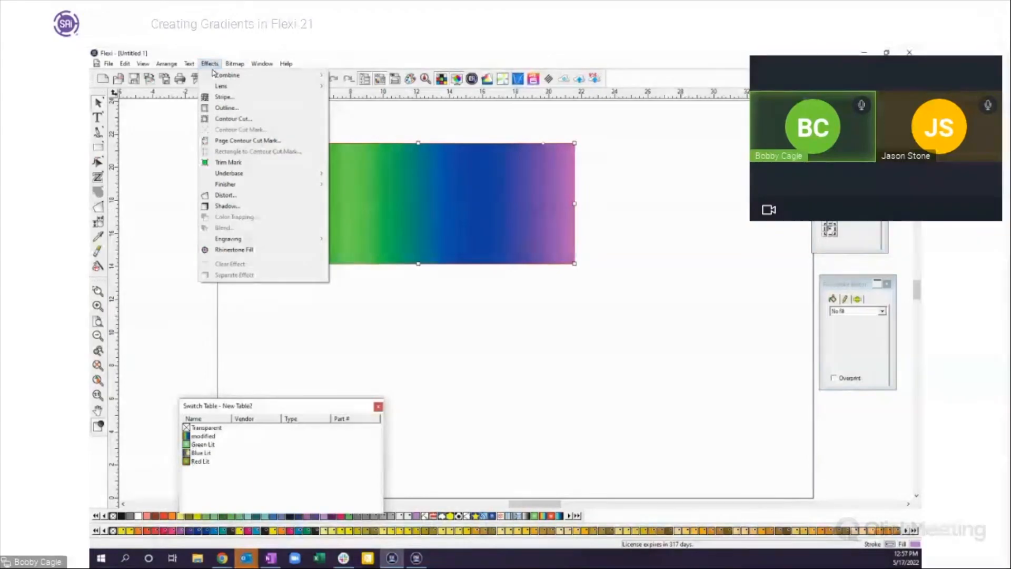
{"action": "left_click", "coordinate": [226, 196]}
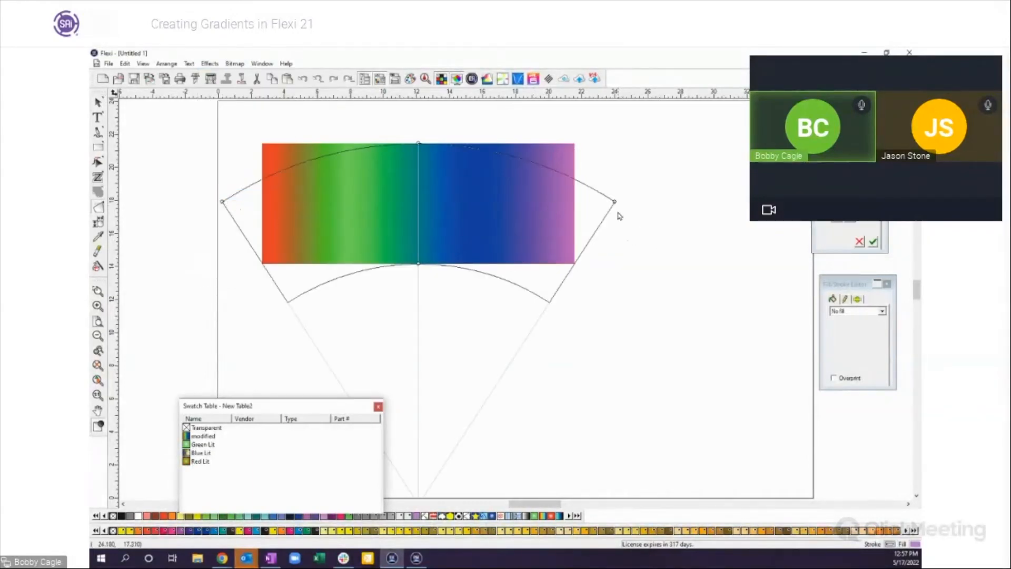
{"action": "left_click_drag", "start_coordinate": [616, 204], "coordinate": [676, 252]}
{"action": "left_click", "coordinate": [873, 241]}
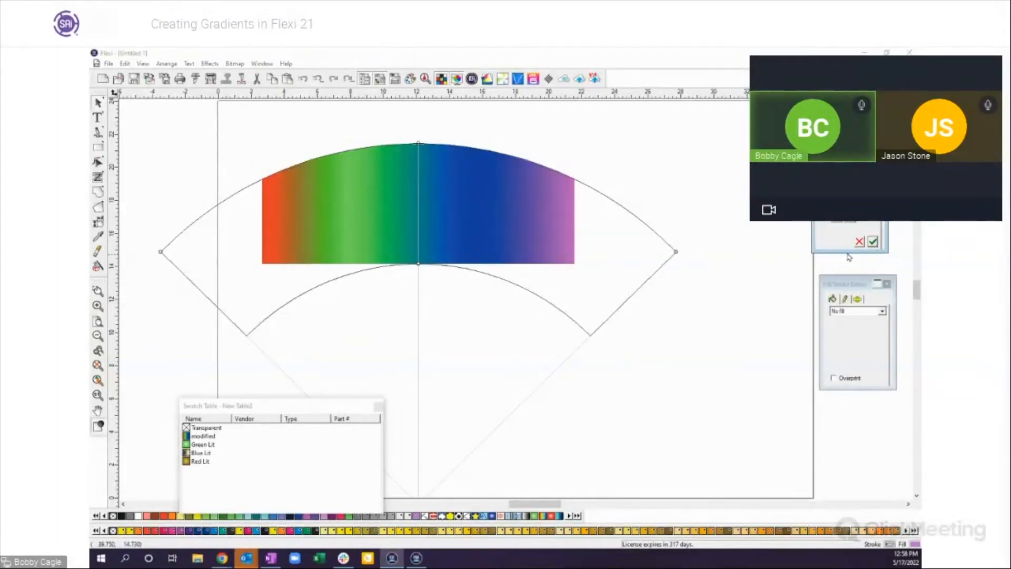
Delete the distorted gradient bitmap so the page is empty
{"action": "left_click", "coordinate": [505, 252]}
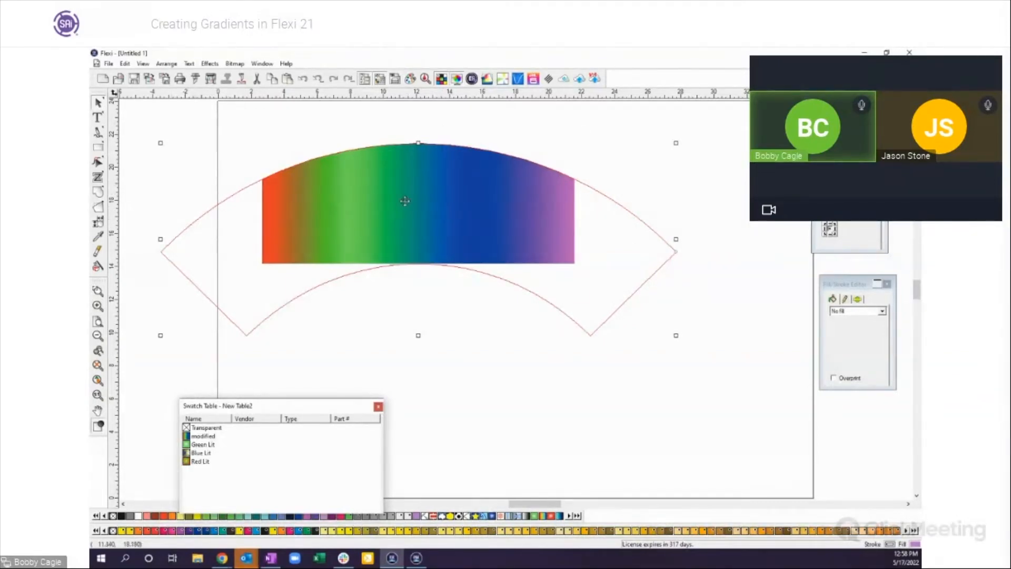
{"action": "left_click_drag", "start_coordinate": [142, 130], "coordinate": [697, 397]}
{"action": "key", "text": "Delete"}
Draw an arc shape near the top of the page and rotate it into an upright rainbow arch
{"action": "left_click", "coordinate": [98, 147]}
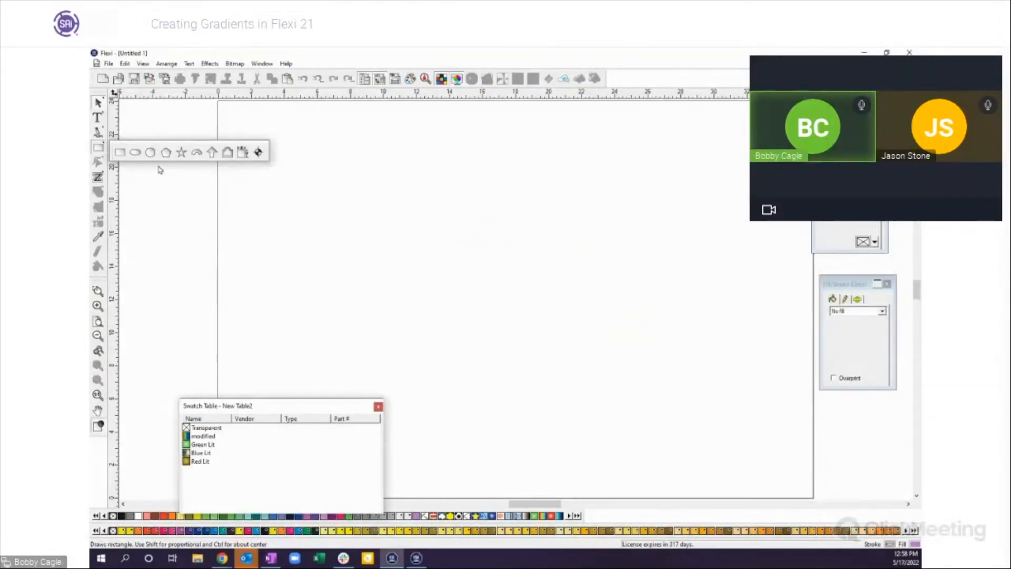
{"action": "left_click", "coordinate": [197, 152]}
{"action": "mouse_move", "coordinate": [448, 180]}
{"action": "left_mouse_down"}
{"action": "mouse_move", "coordinate": [481, 210]}
{"action": "mouse_move", "coordinate": [521, 173]}
{"action": "mouse_move", "coordinate": [379, 124]}
{"action": "mouse_move", "coordinate": [504, 185]}
{"action": "mouse_move", "coordinate": [494, 181]}
{"action": "mouse_move", "coordinate": [508, 240]}
{"action": "left_mouse_up"}
{"action": "left_click", "coordinate": [98, 102]}
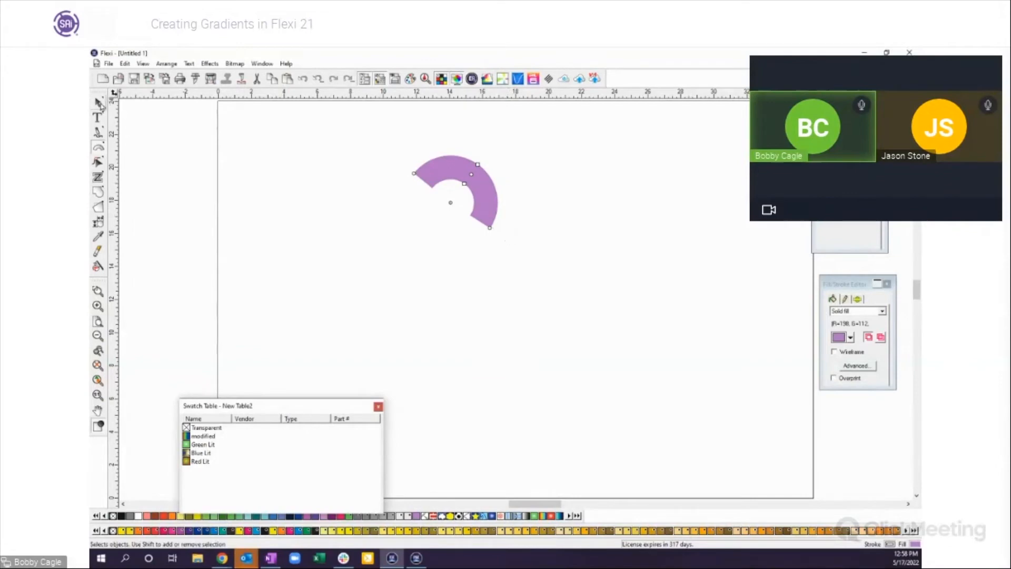
{"action": "left_click_drag", "start_coordinate": [485, 200], "coordinate": [490, 197]}
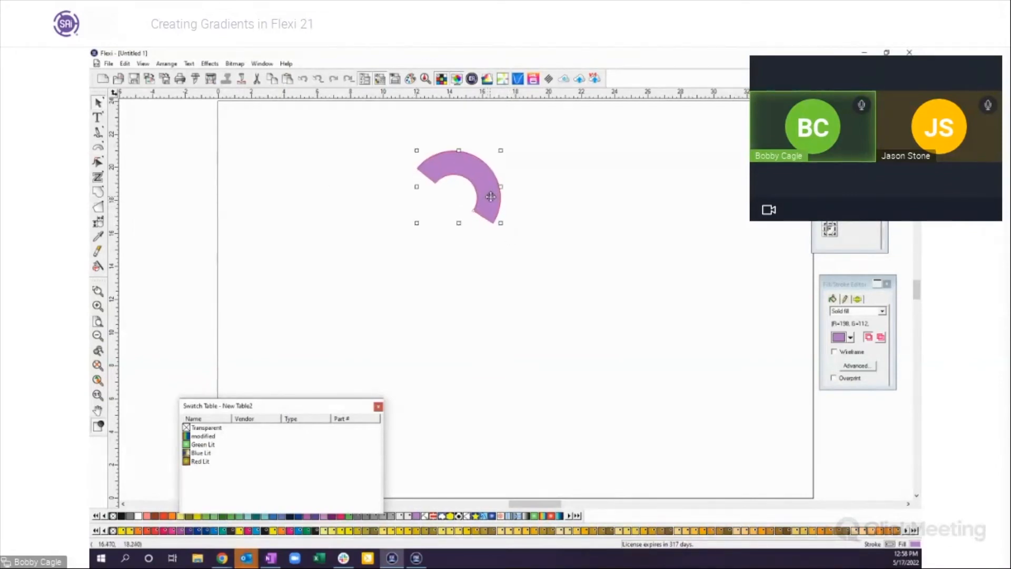
{"action": "left_click", "coordinate": [490, 196]}
{"action": "left_click_drag", "start_coordinate": [499, 152], "coordinate": [469, 128]}
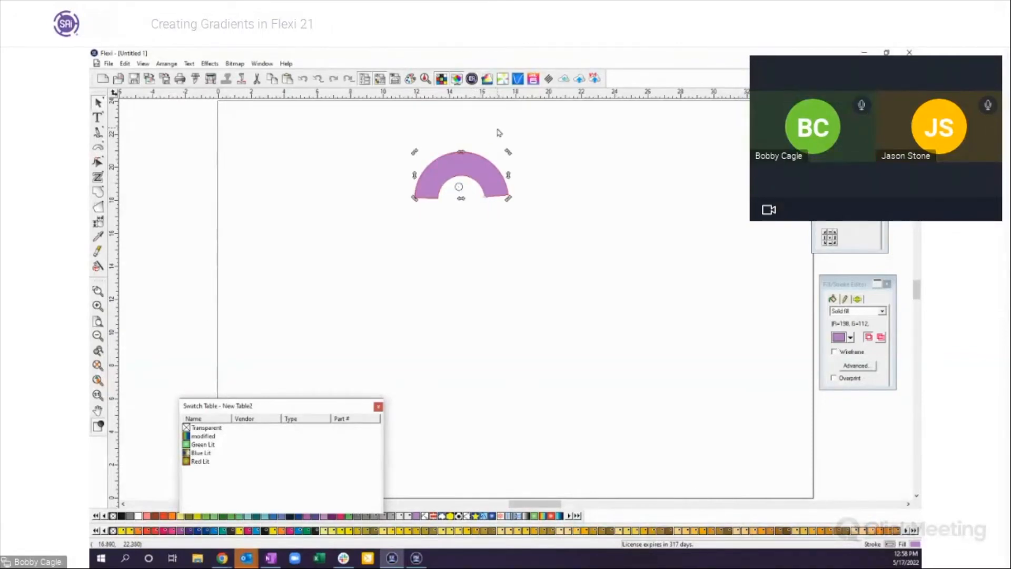
Change the arch's fill to a multicolour gradient of the radial type
{"action": "left_click", "coordinate": [853, 315]}
{"action": "left_click", "coordinate": [844, 339]}
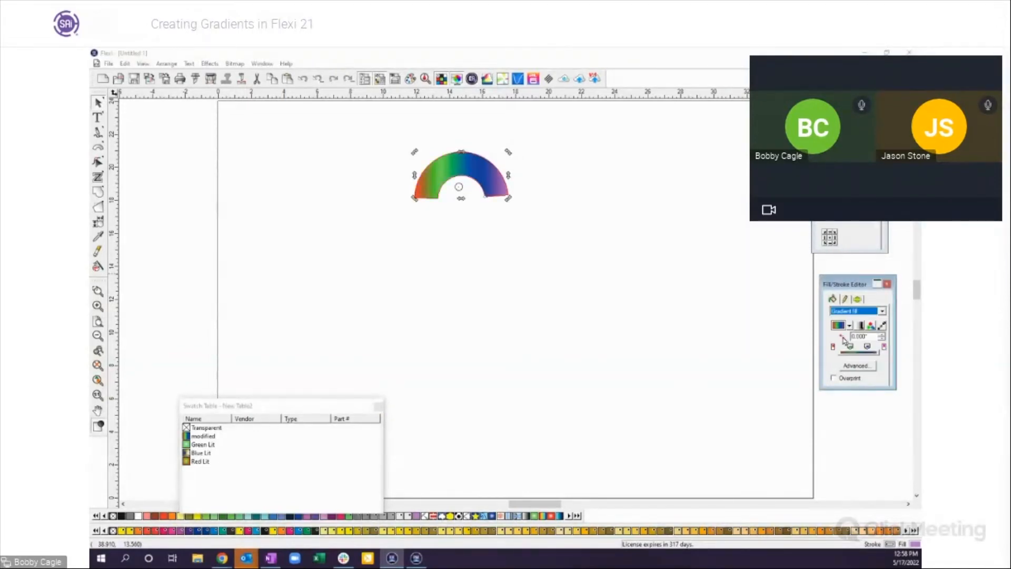
{"action": "left_click", "coordinate": [860, 325]}
{"action": "left_click", "coordinate": [858, 346]}
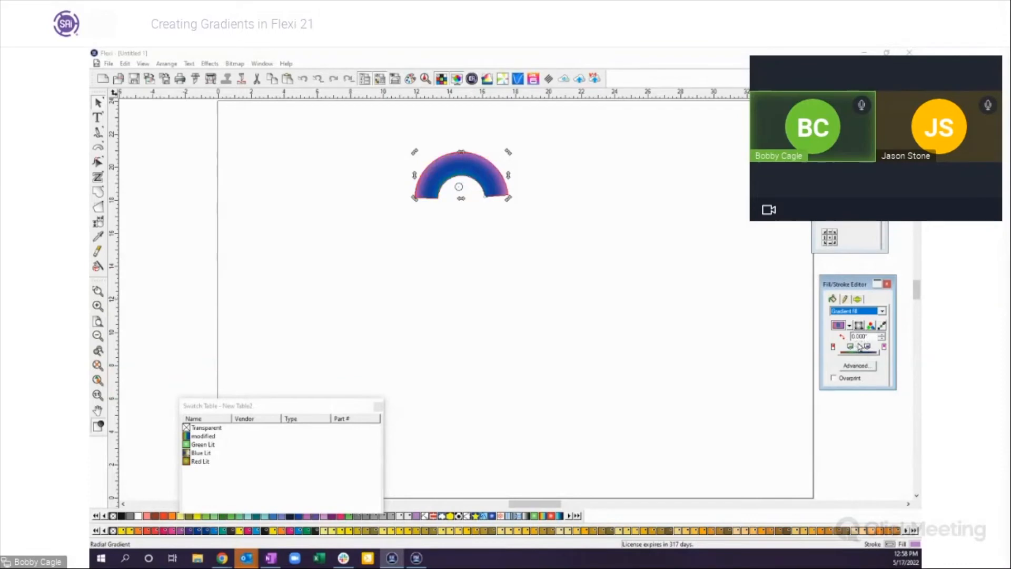
Edit the arch's radial gradient on the object, moving the blue and green stops outward near the magenta end
{"action": "left_click", "coordinate": [881, 324]}
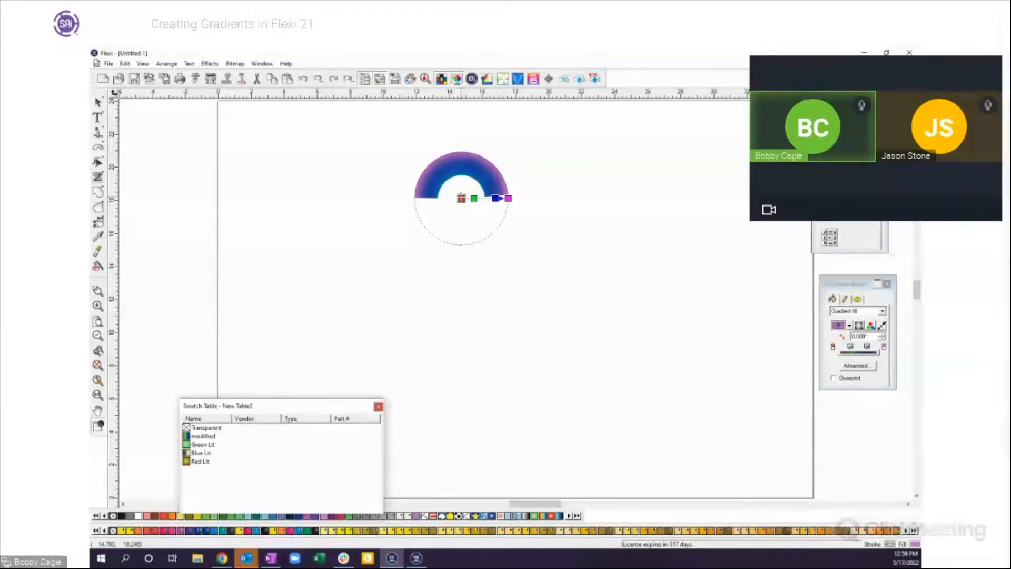
{"action": "left_click", "coordinate": [98, 291]}
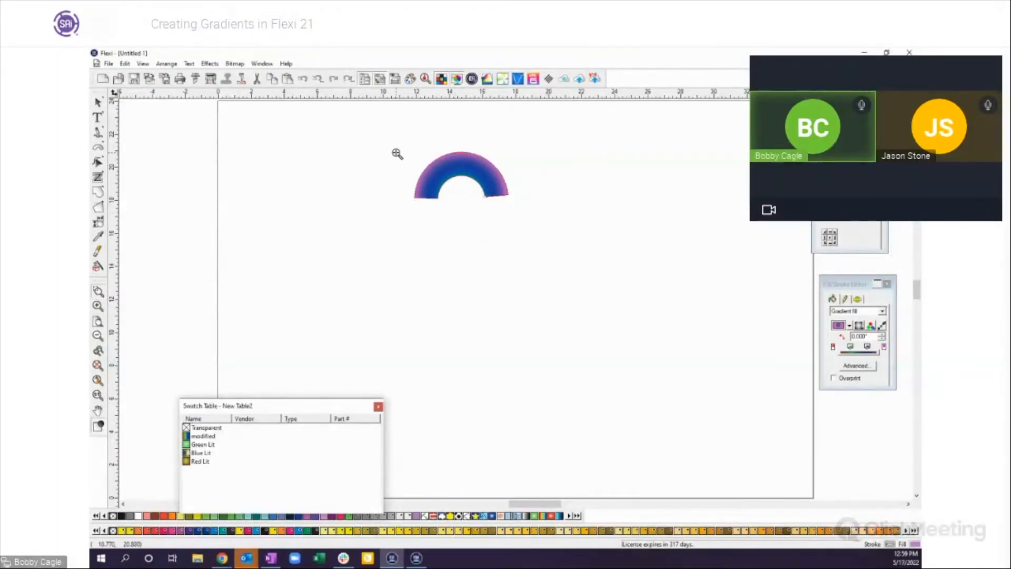
{"action": "left_click_drag", "start_coordinate": [407, 129], "coordinate": [523, 220]}
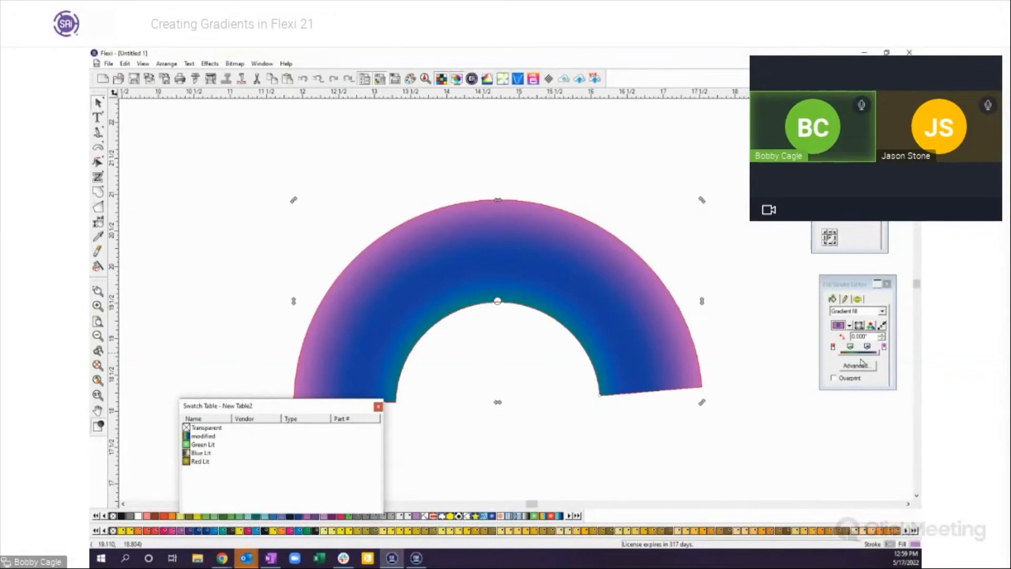
{"action": "left_click", "coordinate": [870, 321]}
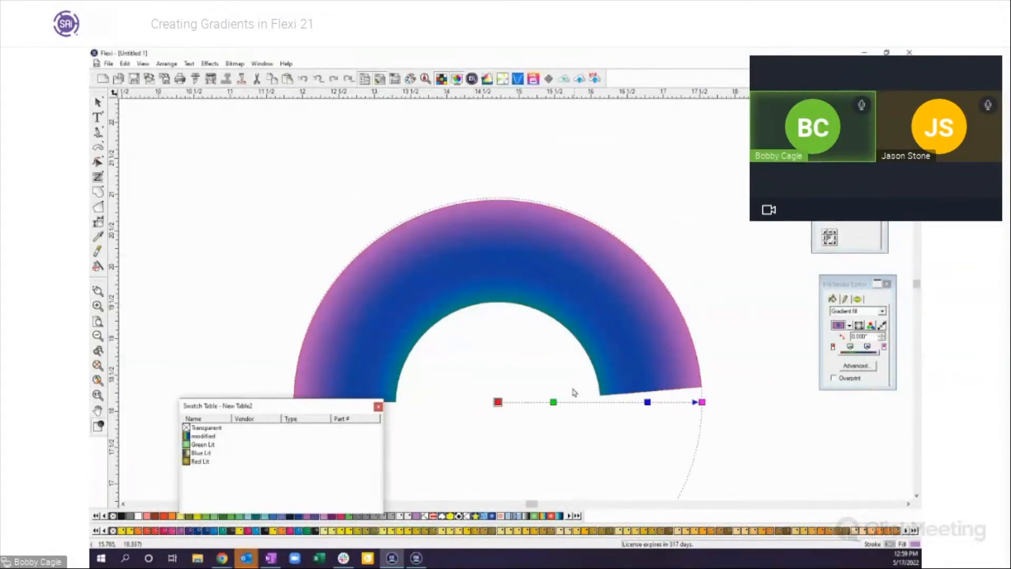
{"action": "left_click_drag", "start_coordinate": [647, 402], "coordinate": [681, 401]}
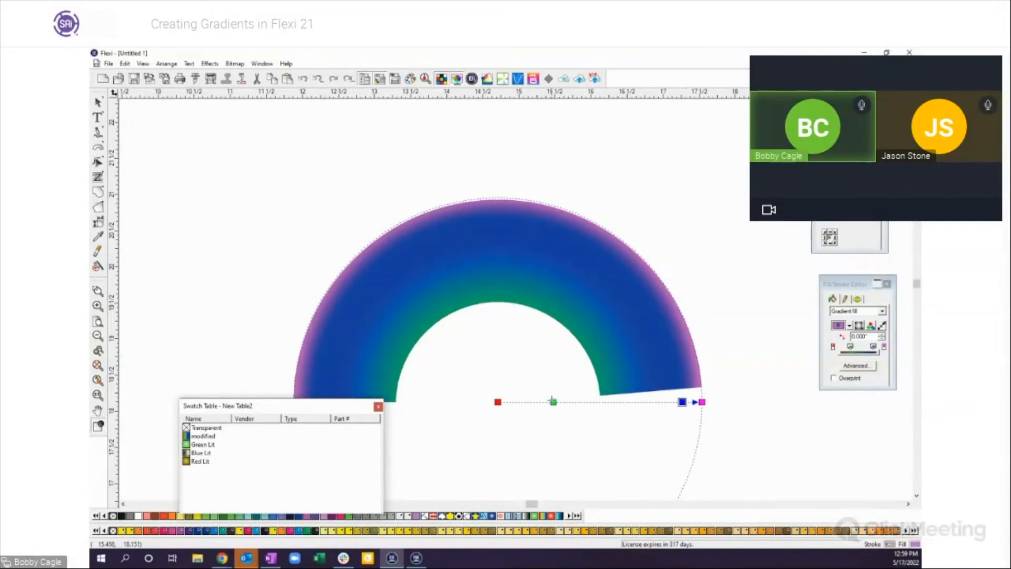
{"action": "left_click_drag", "start_coordinate": [553, 402], "coordinate": [668, 402]}
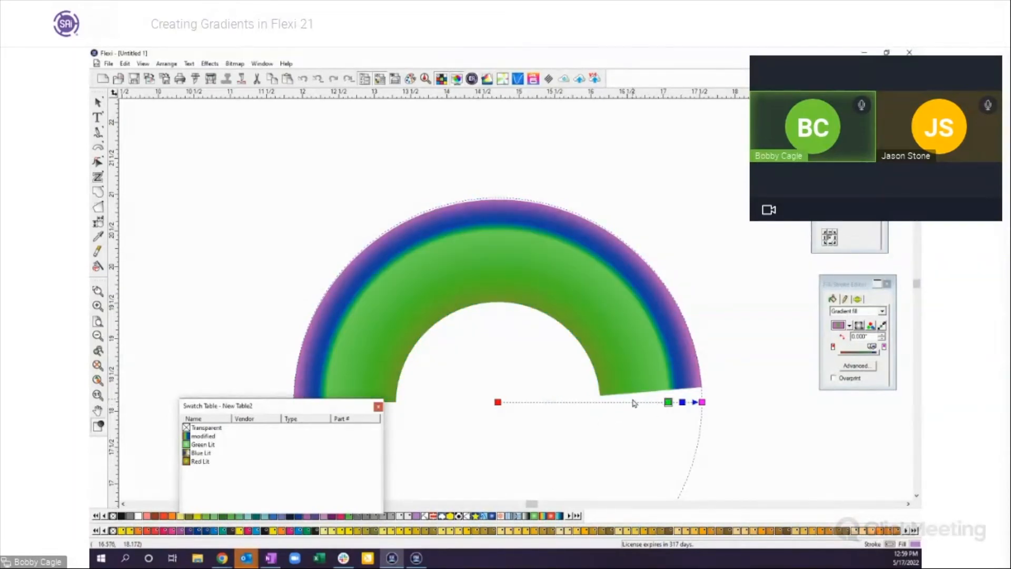
Add two colour stops between the red and green stops of the arch's radial gradient
{"action": "left_click", "coordinate": [867, 352]}
{"action": "left_click", "coordinate": [858, 349]}
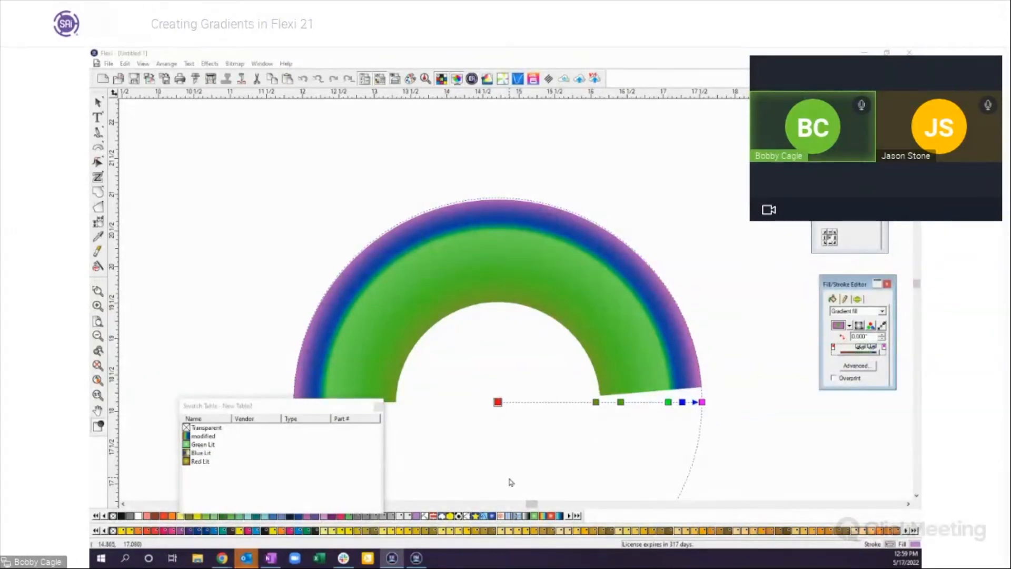
{"action": "left_click_drag", "start_coordinate": [444, 531], "coordinate": [503, 489]}
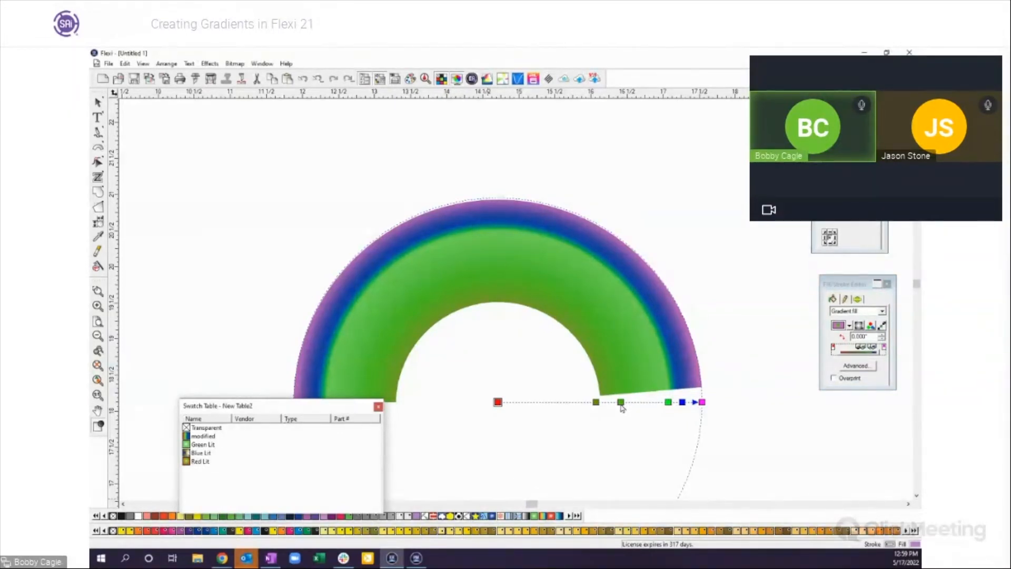
Recolour the two added stops of the arch's radial gradient crimson and yellow, and move both outward toward the green stop
{"action": "left_click_drag", "start_coordinate": [620, 405], "coordinate": [620, 402]}
{"action": "left_click_drag", "start_coordinate": [247, 530], "coordinate": [598, 406]}
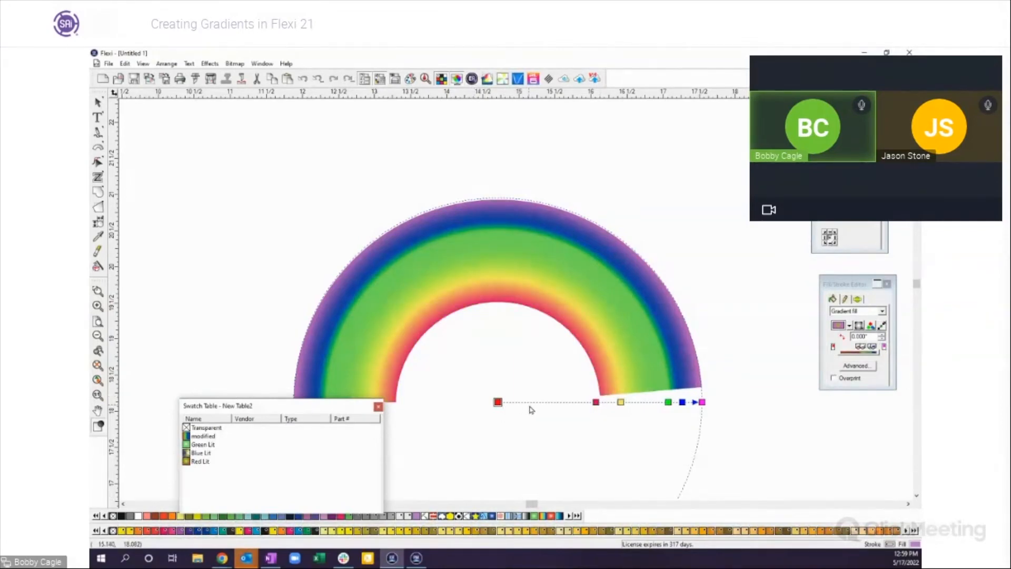
{"action": "mouse_move", "coordinate": [620, 402]}
{"action": "left_mouse_down"}
{"action": "mouse_move", "coordinate": [641, 401]}
{"action": "mouse_move", "coordinate": [606, 405]}
{"action": "left_mouse_up"}
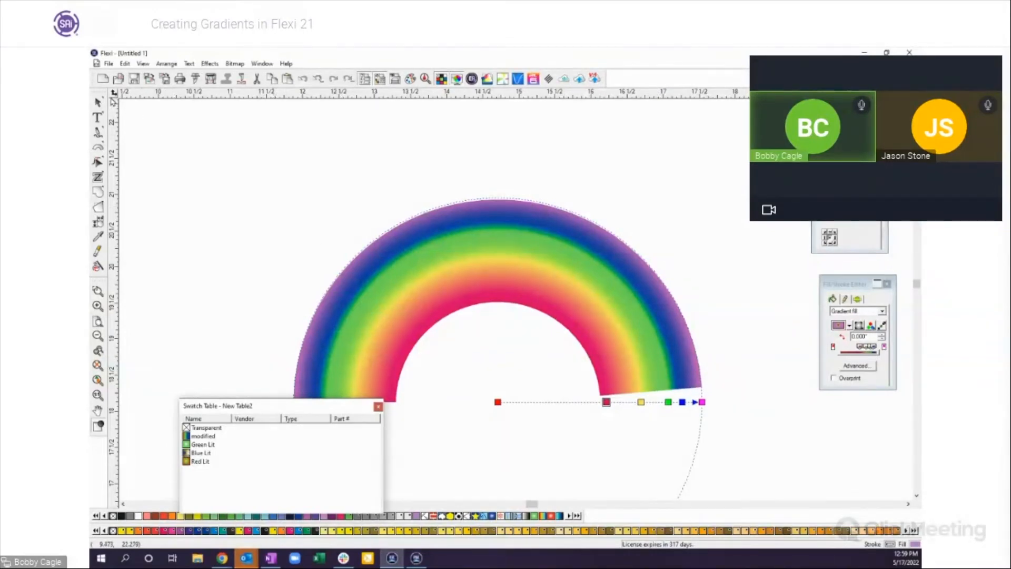
Delete the rainbow arch and add the text GRADIENT in a heavy condensed typeface, centred in the upper part of the view
{"action": "left_click", "coordinate": [98, 102]}
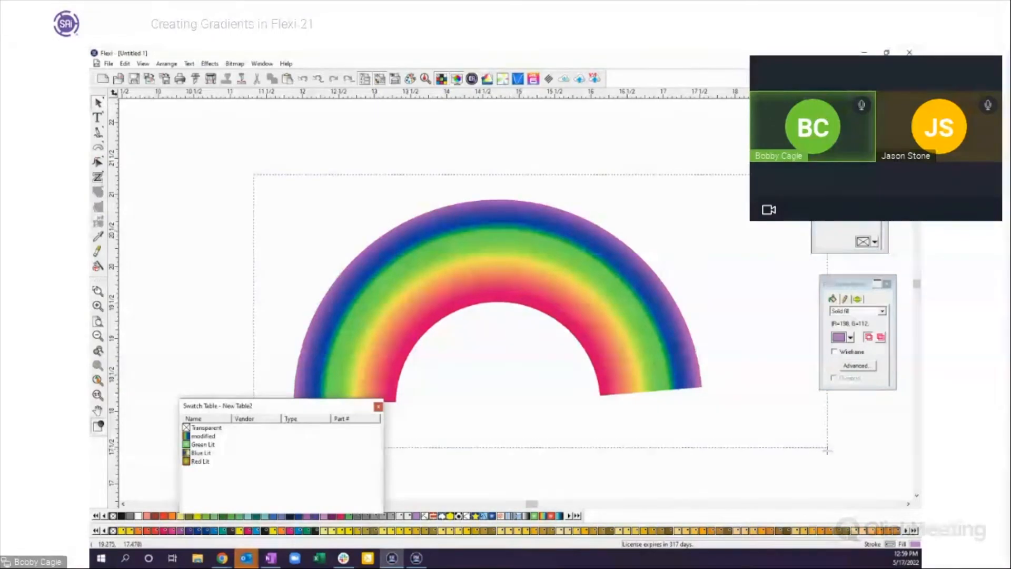
{"action": "key", "text": "Delete"}
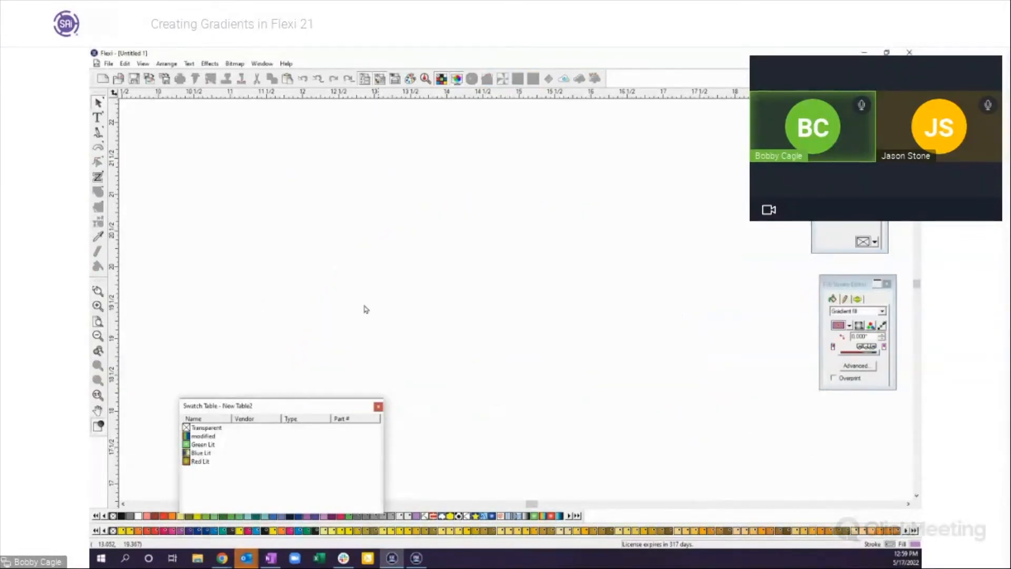
{"action": "left_click", "coordinate": [98, 117]}
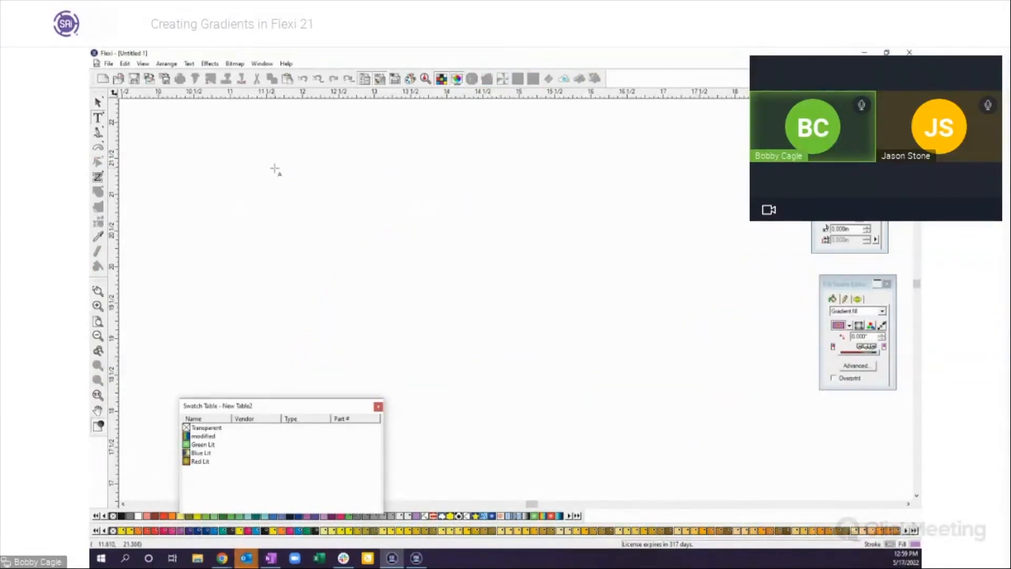
{"action": "left_click", "coordinate": [302, 211]}
{"action": "left_click", "coordinate": [879, 176]}
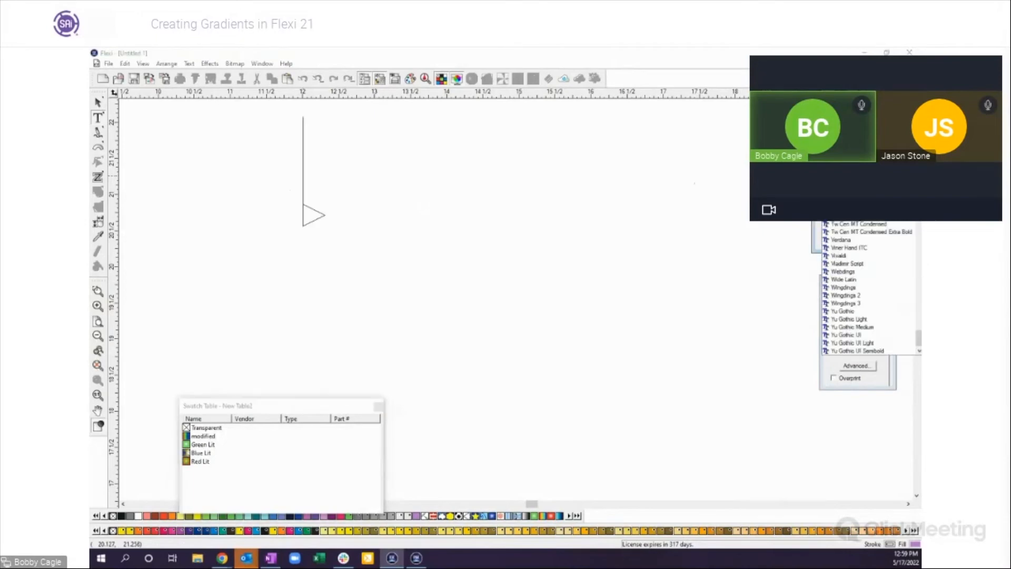
{"action": "scroll", "coordinate": [868, 292], "scroll_direction": "up", "scroll_amount": 10}
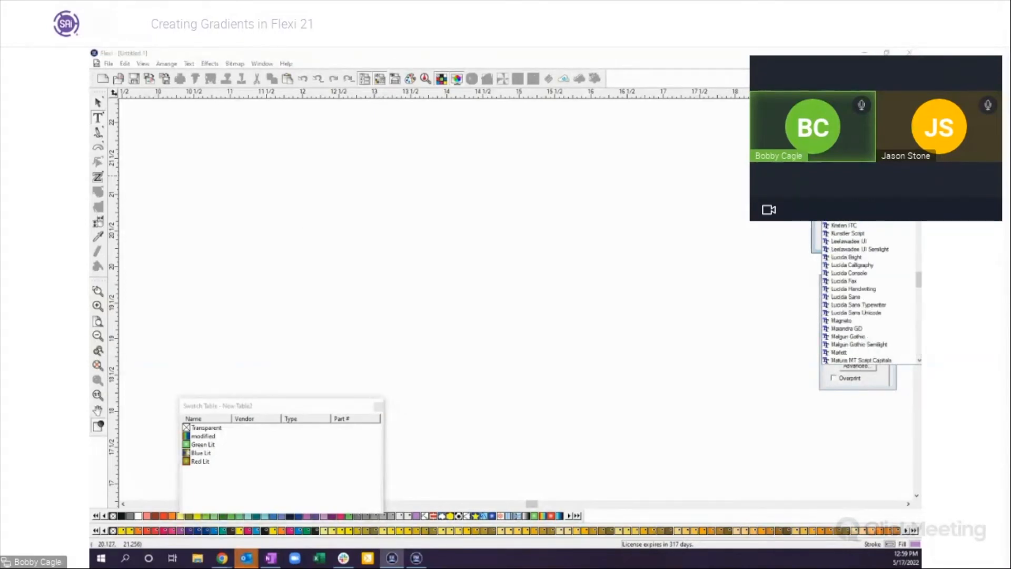
{"action": "left_click", "coordinate": [858, 176]}
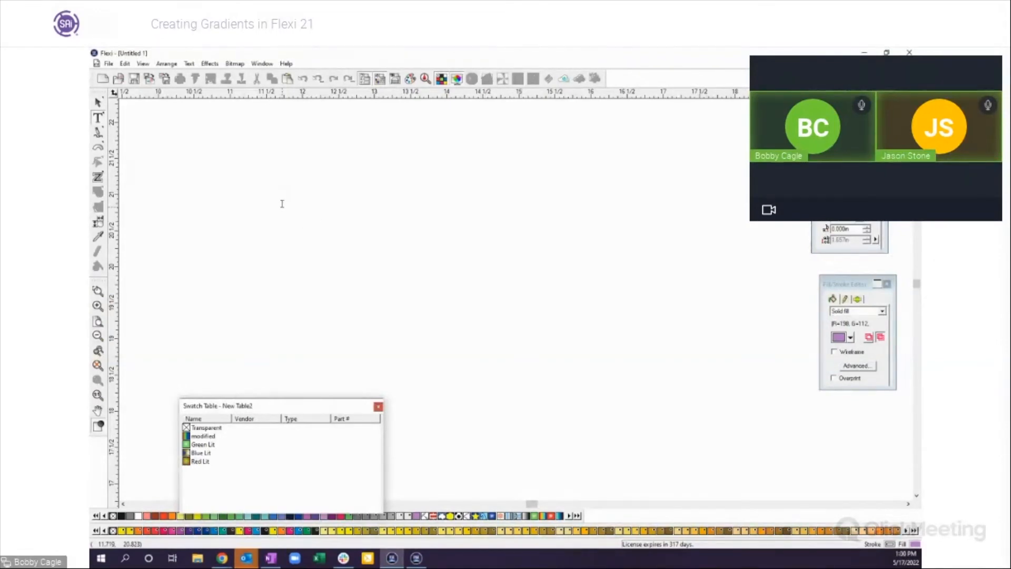
{"action": "type", "text": "GRADIENT"}
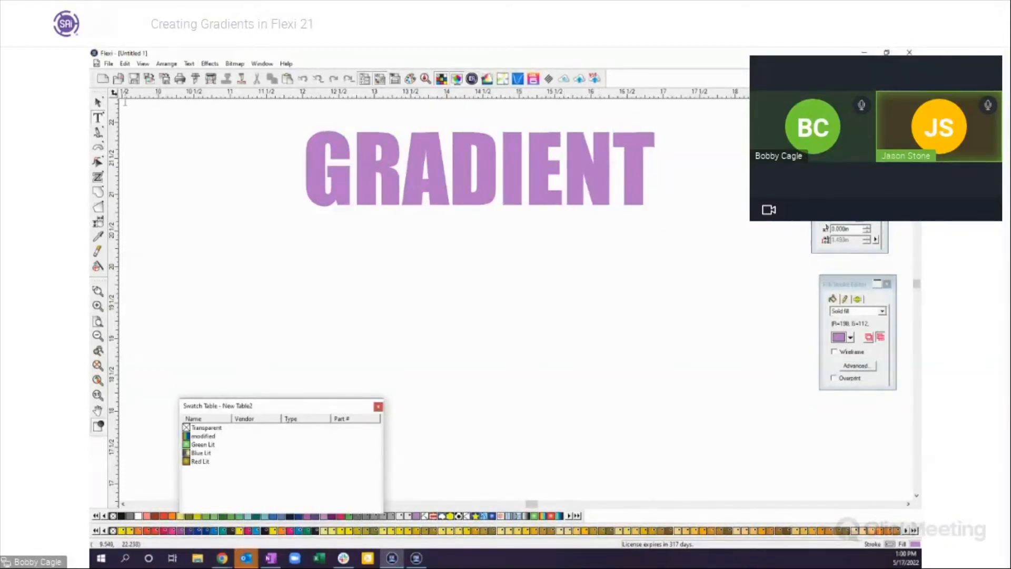
{"action": "left_click", "coordinate": [98, 102]}
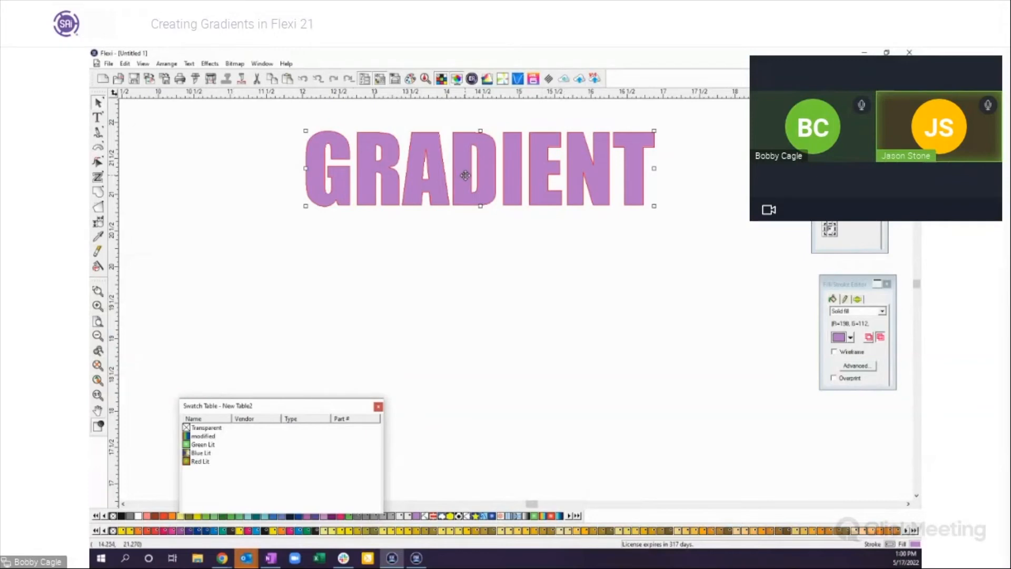
{"action": "left_click_drag", "start_coordinate": [466, 175], "coordinate": [456, 207]}
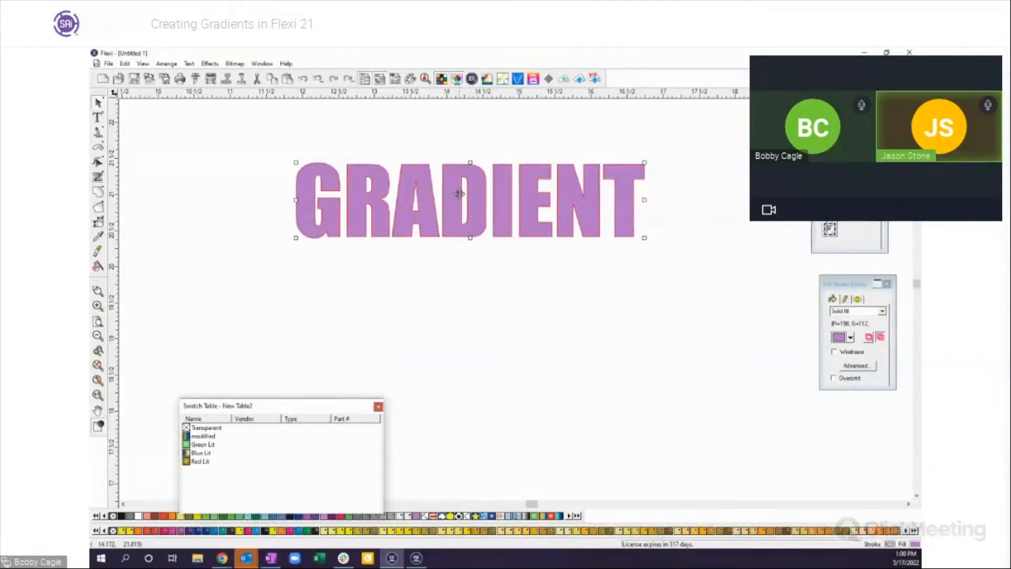
{"action": "left_click", "coordinate": [216, 64]}
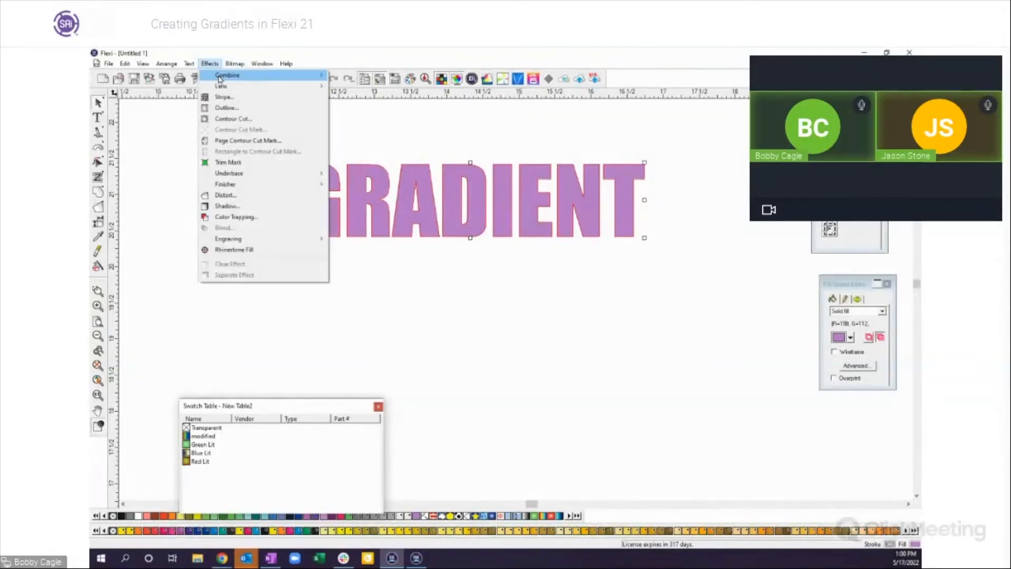
{"action": "left_click", "coordinate": [228, 206]}
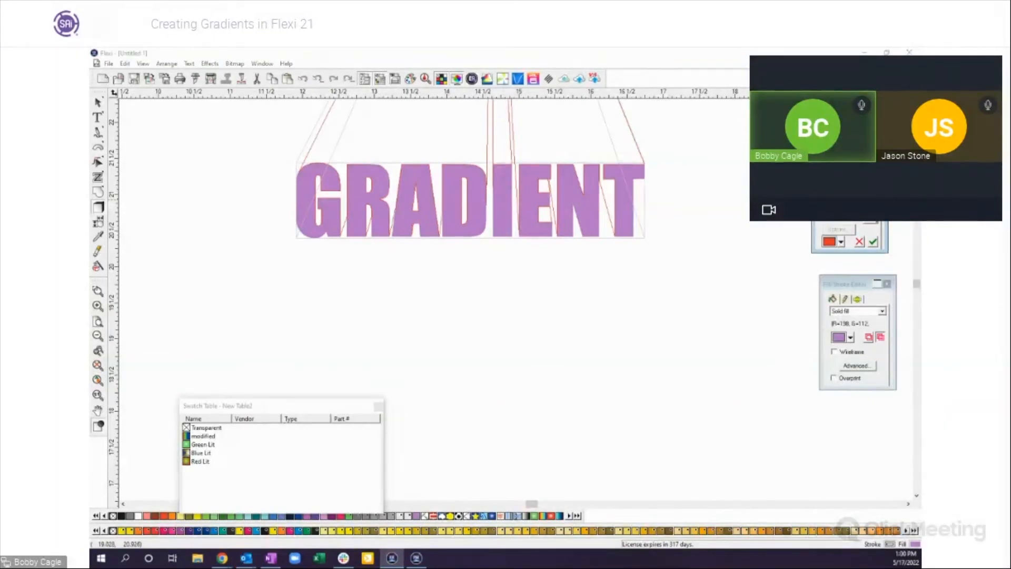
{"action": "left_click", "coordinate": [643, 131]}
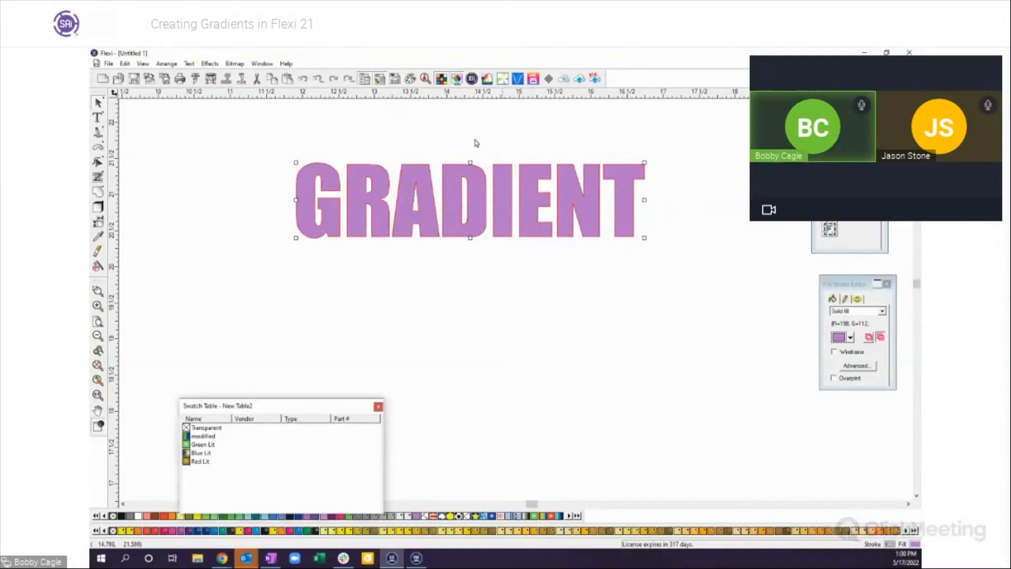
Start a Shadow effect on the GRADIENT text and shorten it to a shallow block offset down and to the right of the letters
{"action": "left_click", "coordinate": [209, 64]}
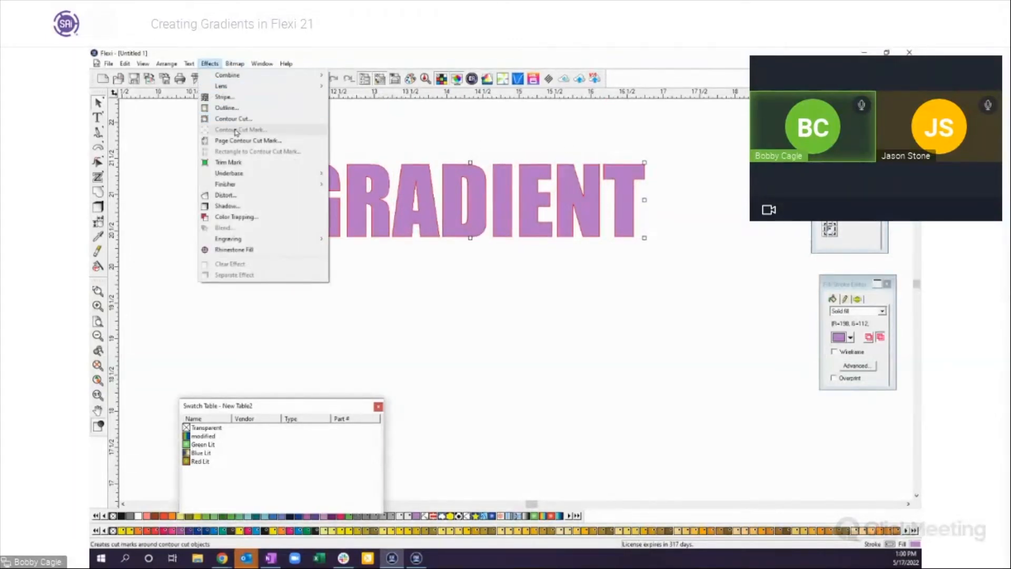
{"action": "left_click", "coordinate": [233, 206]}
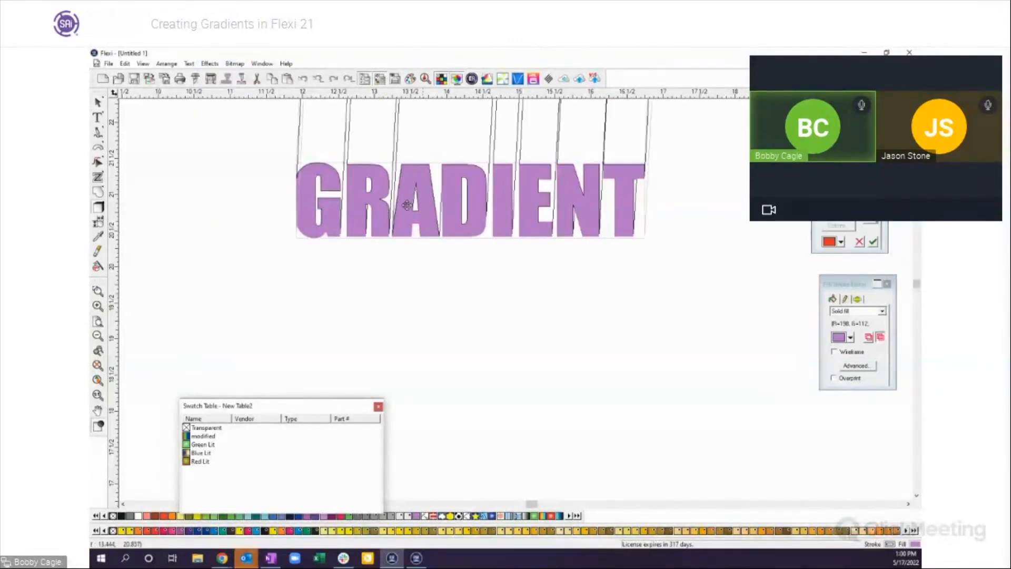
{"action": "left_click", "coordinate": [98, 335]}
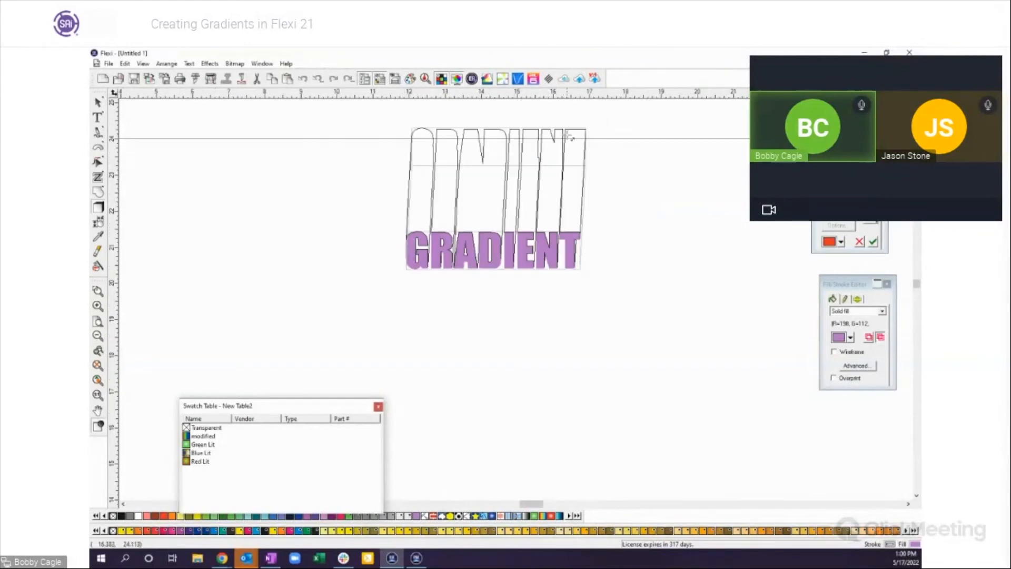
{"action": "left_click_drag", "start_coordinate": [586, 140], "coordinate": [587, 258]}
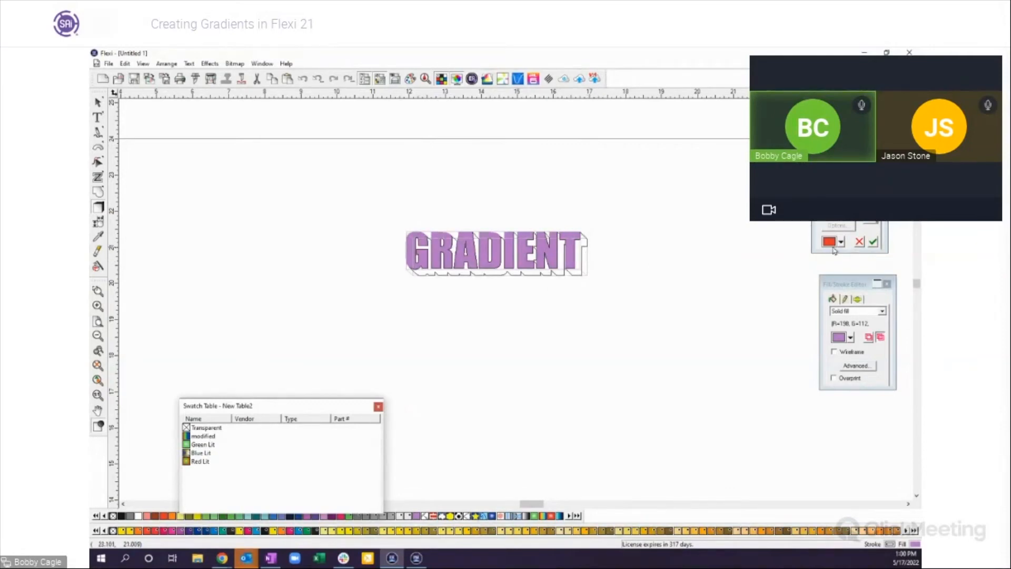
Browse the colour swatches available for the shadow and apply the shadow in red
{"action": "left_click", "coordinate": [841, 243]}
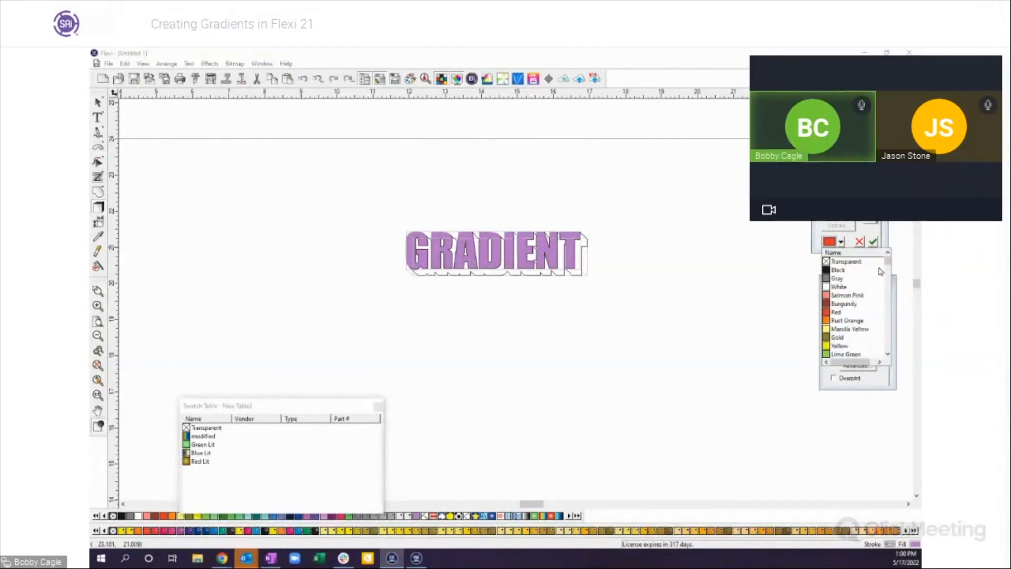
{"action": "mouse_move", "coordinate": [886, 260]}
{"action": "left_mouse_down"}
{"action": "mouse_move", "coordinate": [888, 270]}
{"action": "mouse_move", "coordinate": [888, 262]}
{"action": "left_mouse_up"}
{"action": "scroll", "coordinate": [877, 295], "scroll_direction": "up", "scroll_amount": 3}
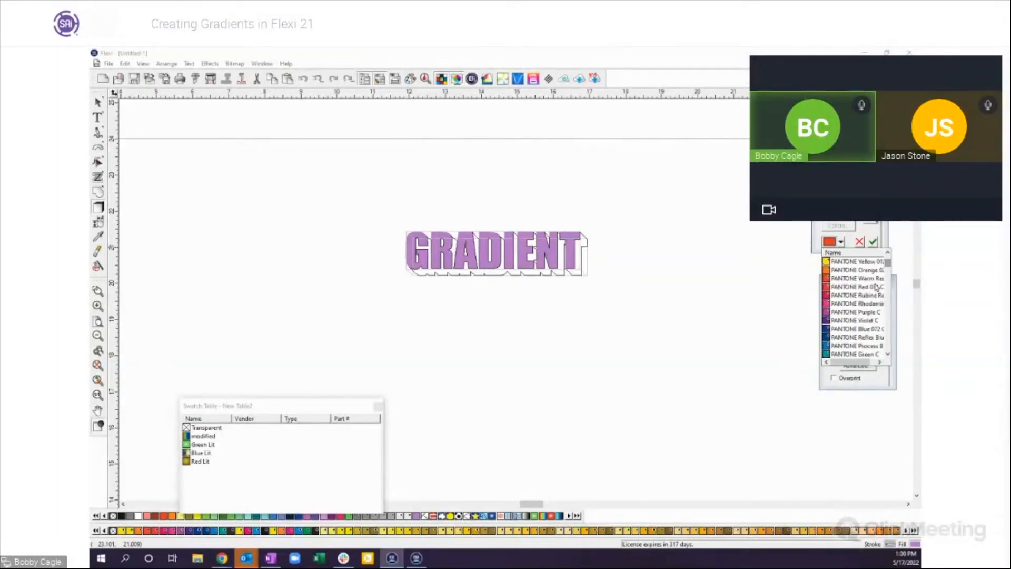
{"action": "scroll", "coordinate": [881, 283], "scroll_direction": "up", "scroll_amount": 5}
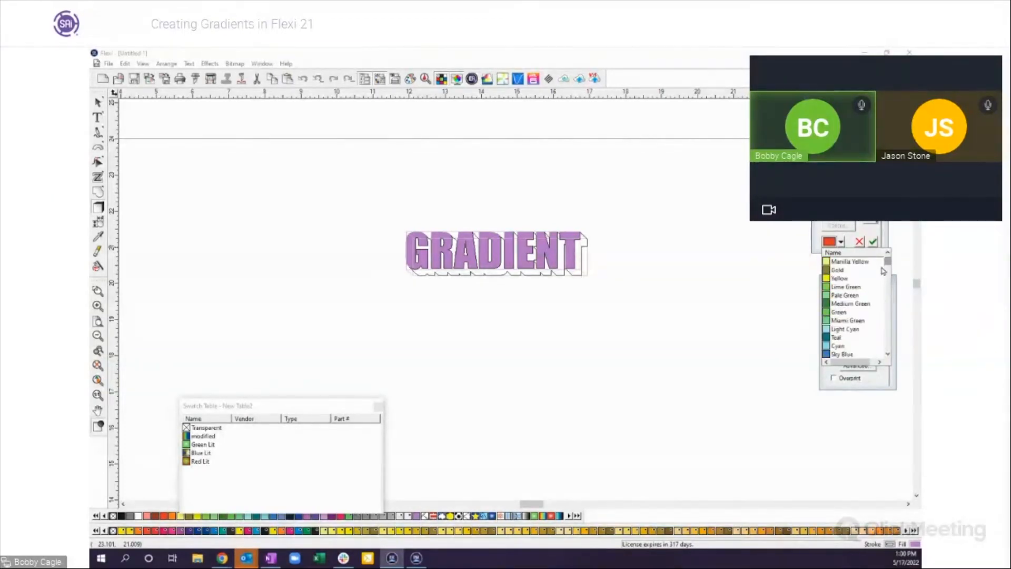
{"action": "scroll", "coordinate": [876, 257], "scroll_direction": "down", "scroll_amount": 5}
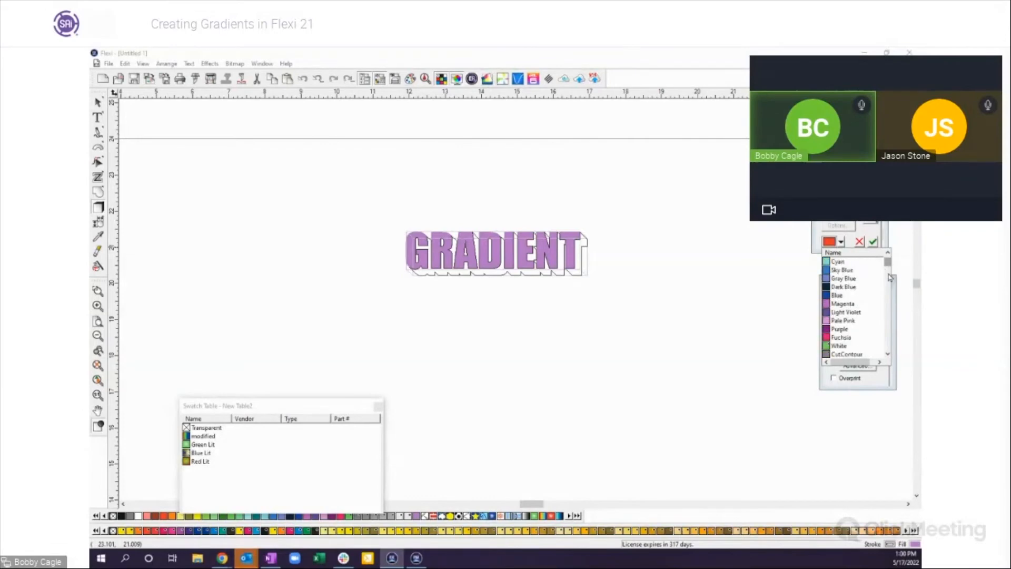
{"action": "scroll", "coordinate": [893, 270], "scroll_direction": "down", "scroll_amount": 3}
{"action": "scroll", "coordinate": [893, 270], "scroll_direction": "up", "scroll_amount": 3}
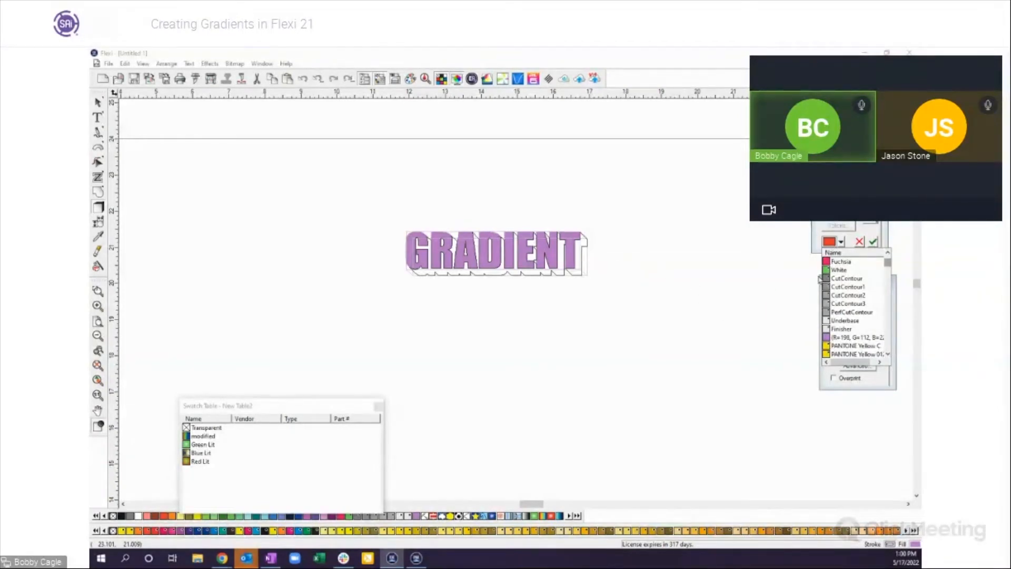
{"action": "left_click", "coordinate": [873, 243]}
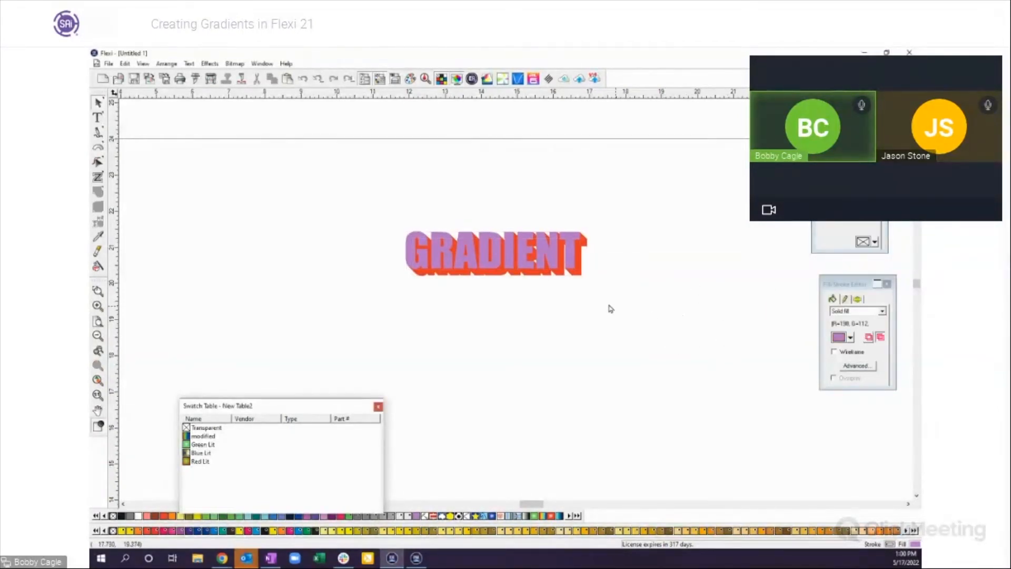
Change the fill of the text's red shadow to a gradient fill using the Rainbow preset
{"action": "left_click", "coordinate": [579, 276]}
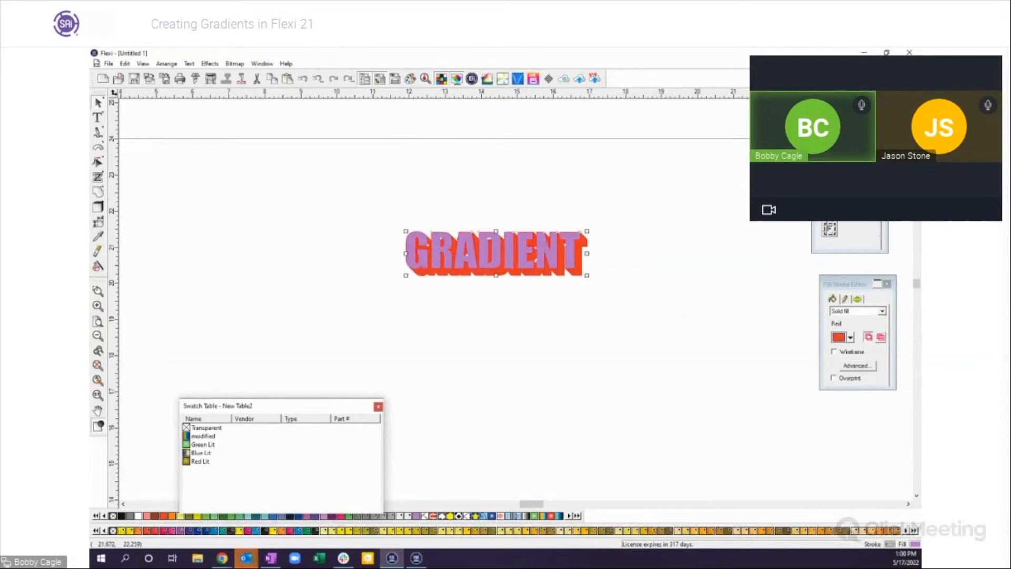
{"action": "left_click_drag", "start_coordinate": [850, 283], "coordinate": [807, 279]}
{"action": "left_click", "coordinate": [840, 309]}
{"action": "left_click", "coordinate": [805, 335]}
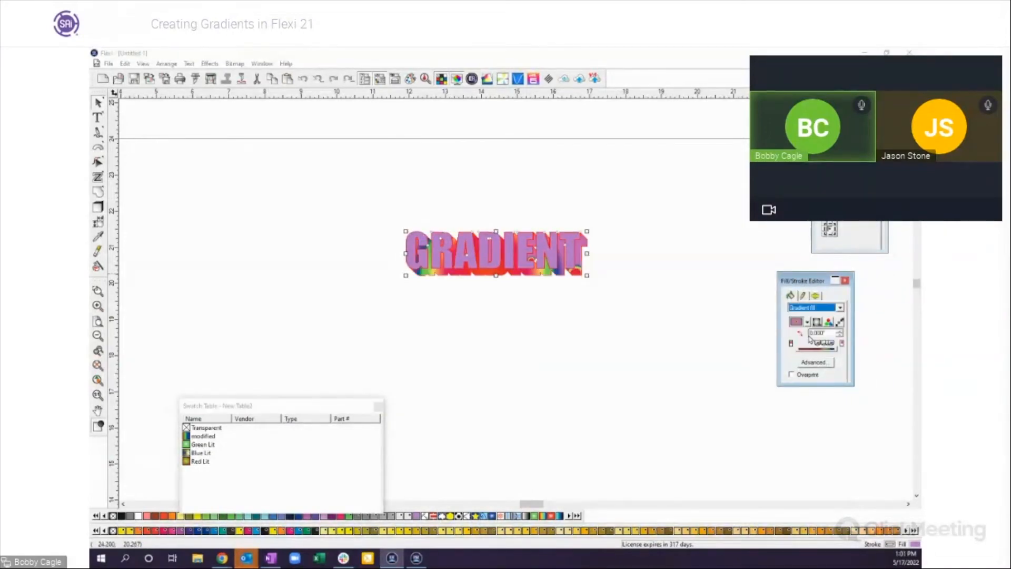
{"action": "left_click", "coordinate": [807, 323]}
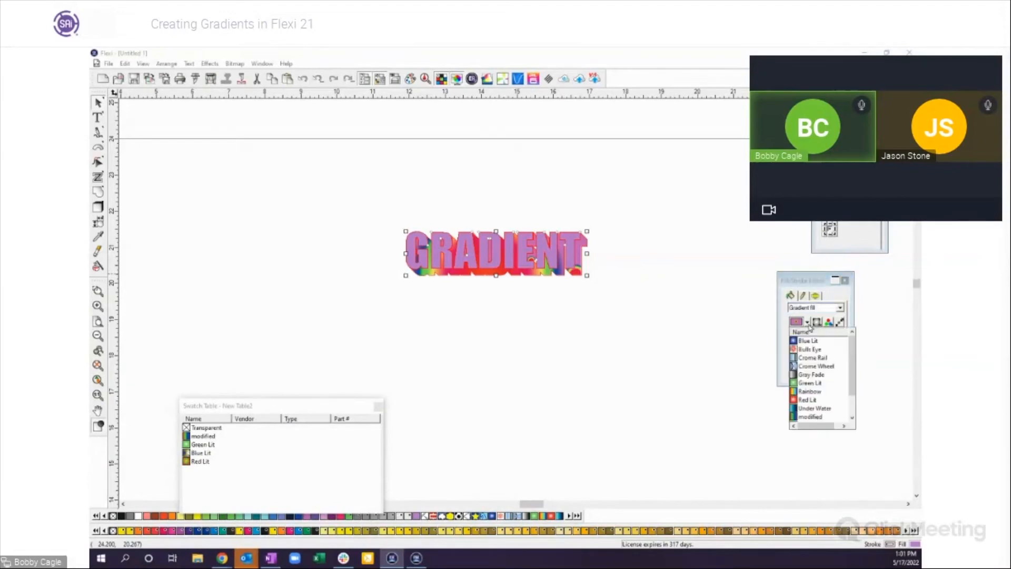
{"action": "left_click", "coordinate": [809, 392]}
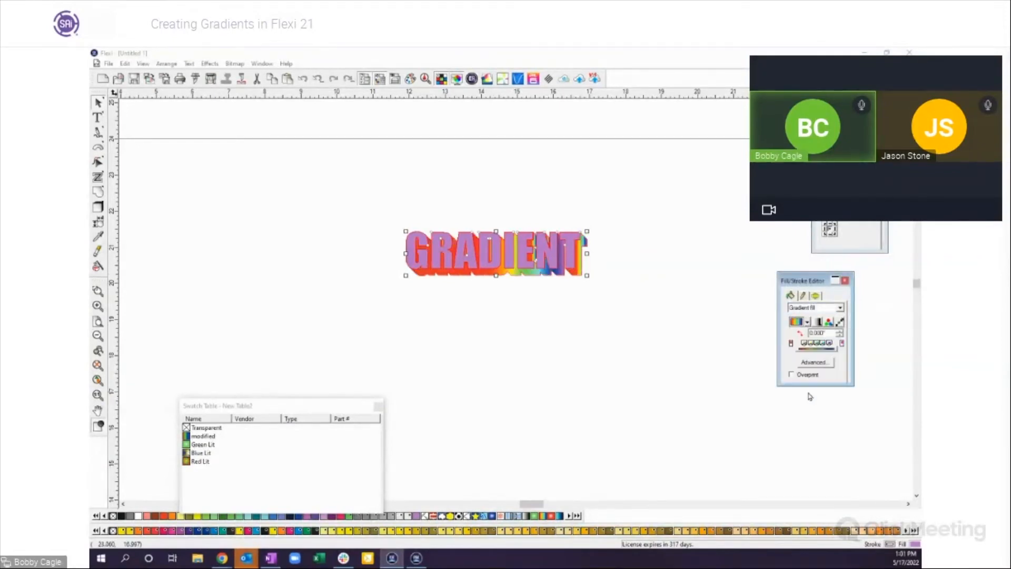
Edit the shadow's rainbow gradient on the object, moving the red start stop to the left edge of the lettering
{"action": "left_click", "coordinate": [840, 322]}
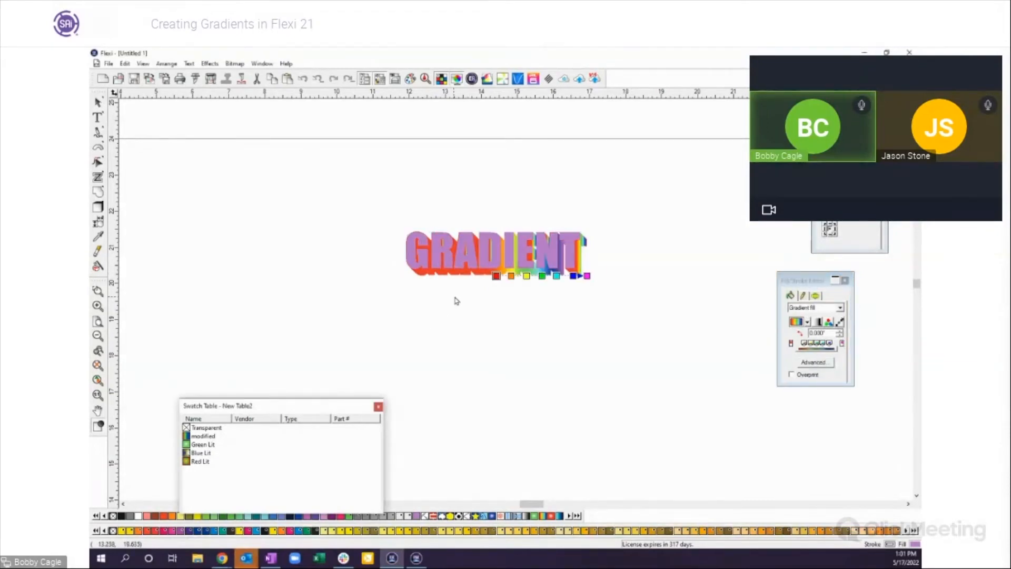
{"action": "left_click_drag", "start_coordinate": [496, 276], "coordinate": [406, 274]}
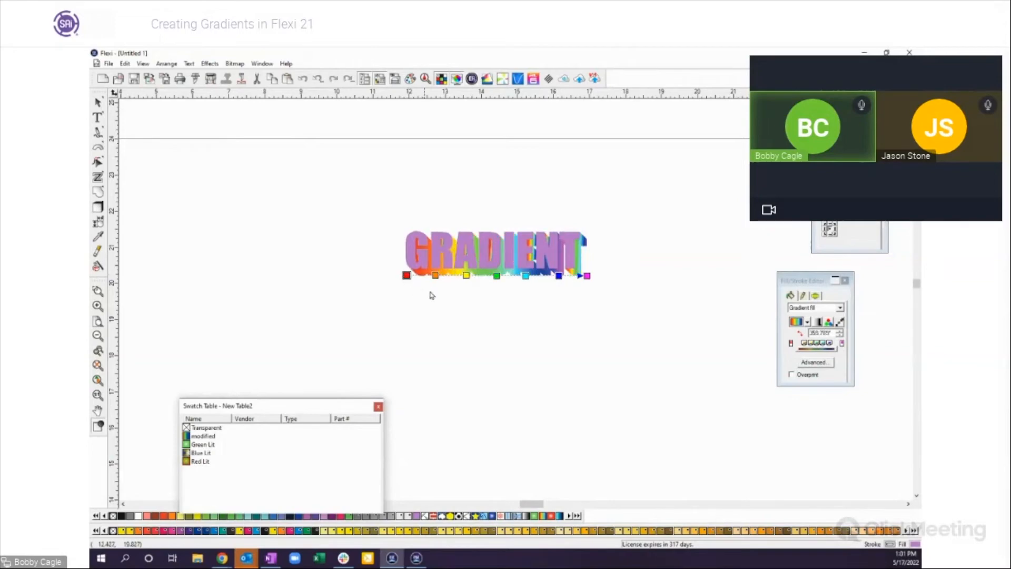
{"action": "left_click", "coordinate": [644, 347]}
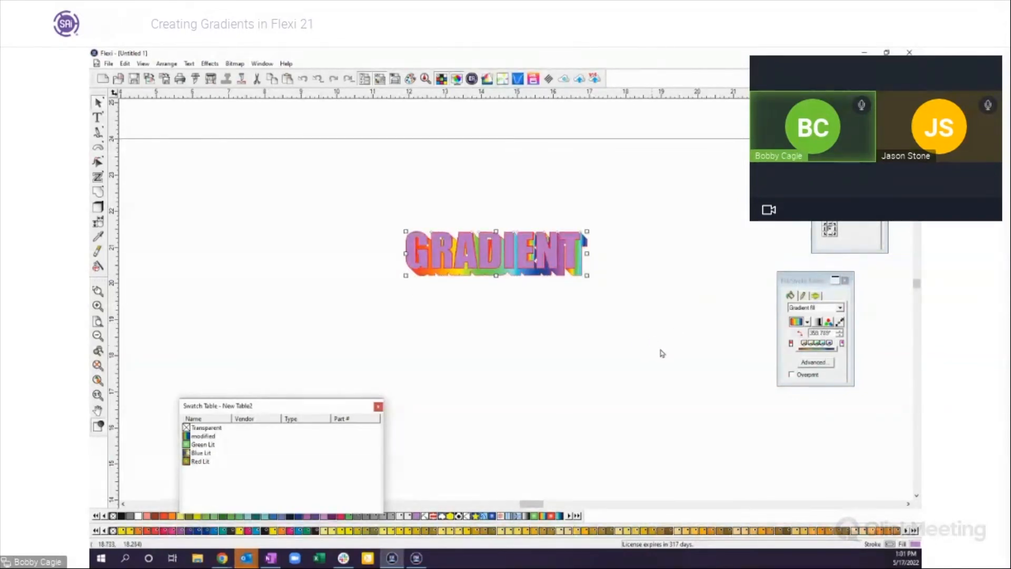
{"action": "left_click", "coordinate": [649, 351]}
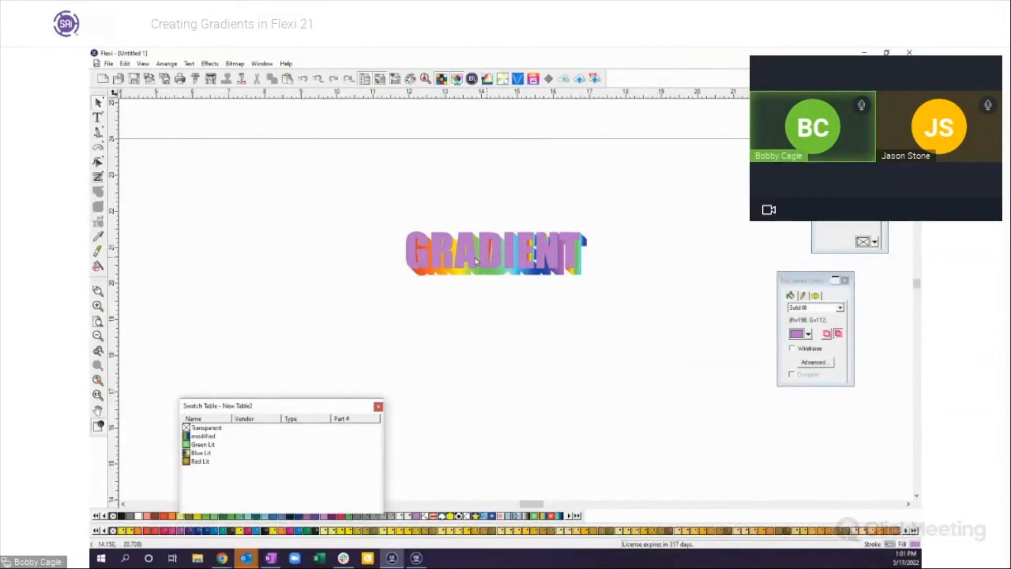
Remove the shadow effect from the GRADIENT text and fill the letters with the Rainbow gradient
{"action": "left_click", "coordinate": [490, 272]}
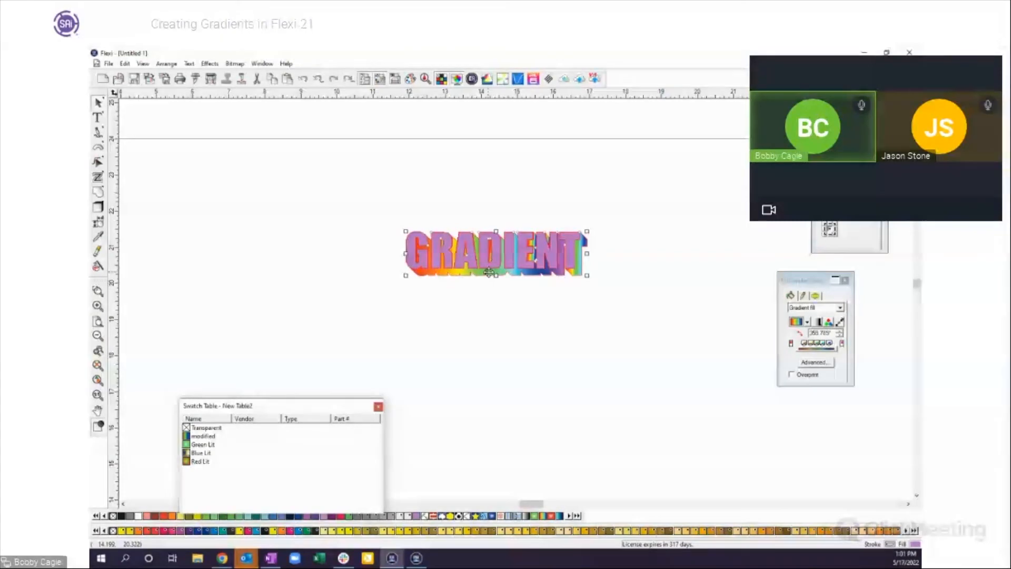
{"action": "right_click", "coordinate": [489, 273]}
{"action": "left_click", "coordinate": [534, 476]}
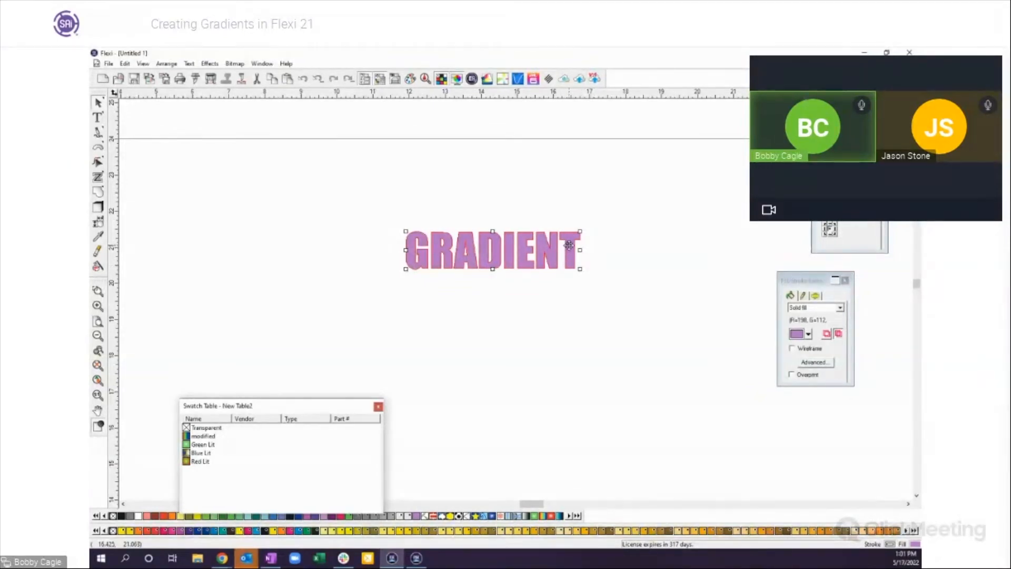
{"action": "left_click", "coordinate": [543, 518]}
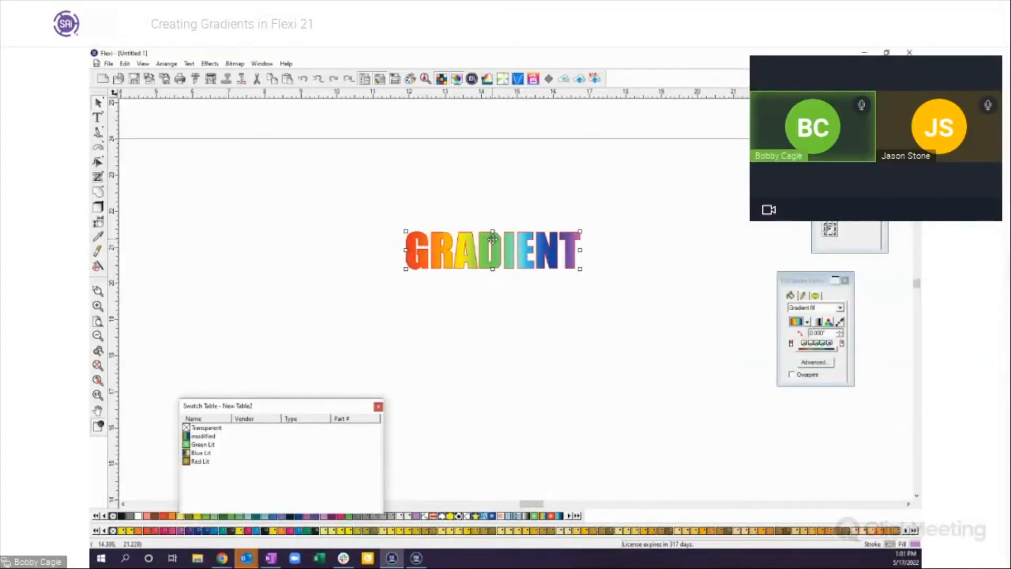
Edit the Rainbow gradient on the GRADIENT lettering so it runs vertically, with red at the upper edge and magenta at the lower edge
{"action": "left_click", "coordinate": [840, 322]}
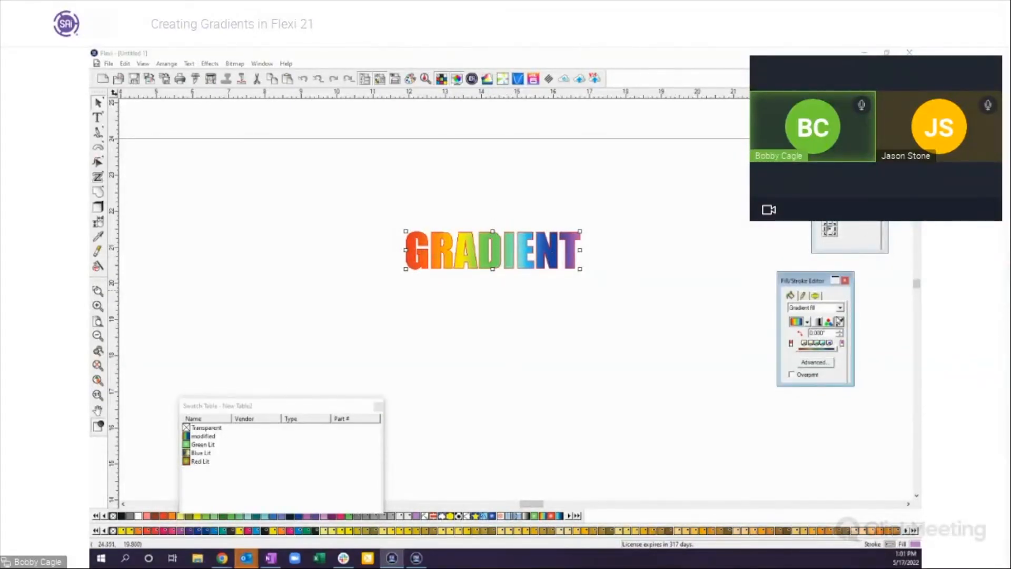
{"action": "left_click", "coordinate": [842, 324]}
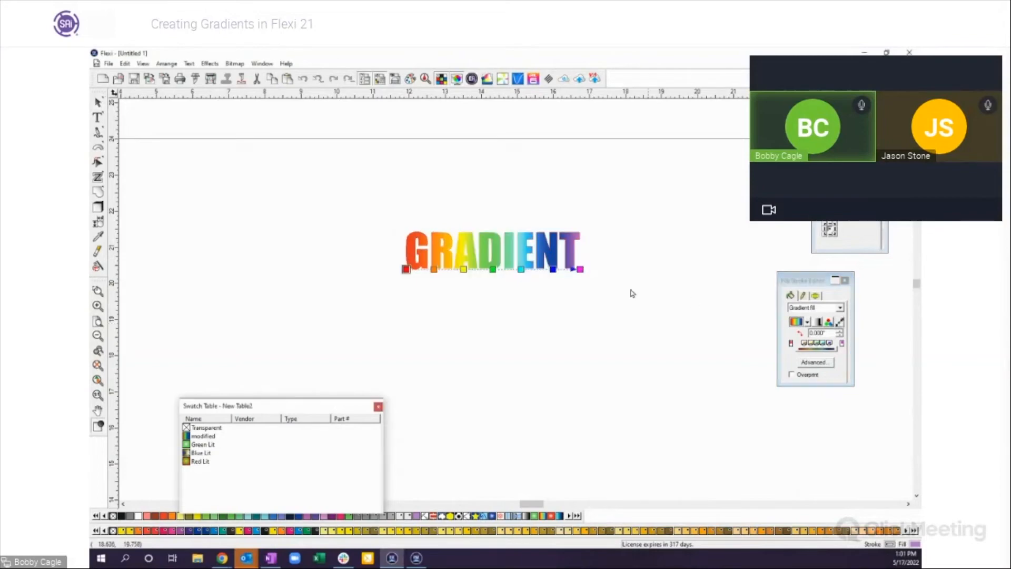
{"action": "left_click", "coordinate": [407, 269]}
{"action": "left_click_drag", "start_coordinate": [406, 268], "coordinate": [487, 231]}
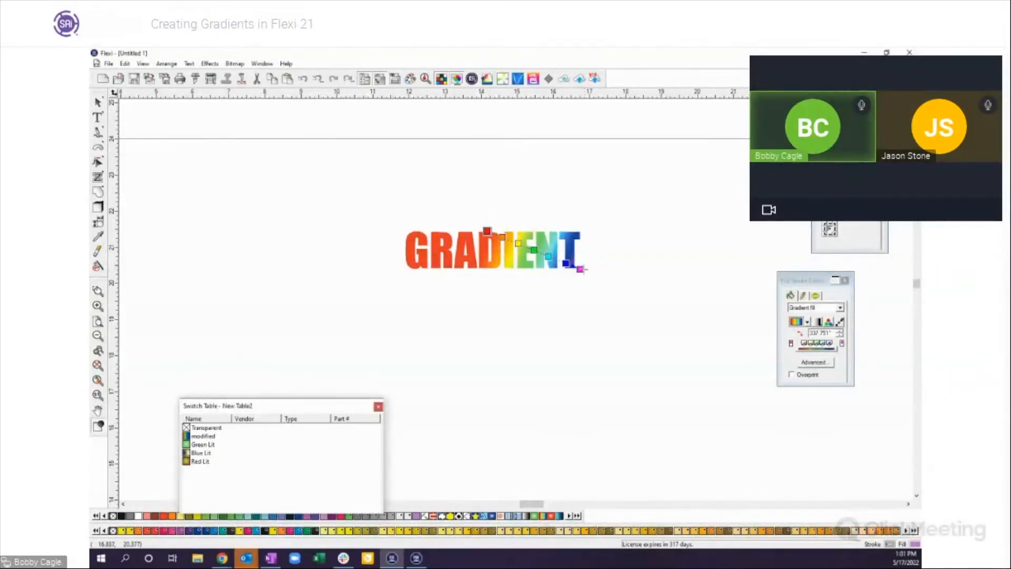
{"action": "left_click_drag", "start_coordinate": [579, 269], "coordinate": [488, 268]}
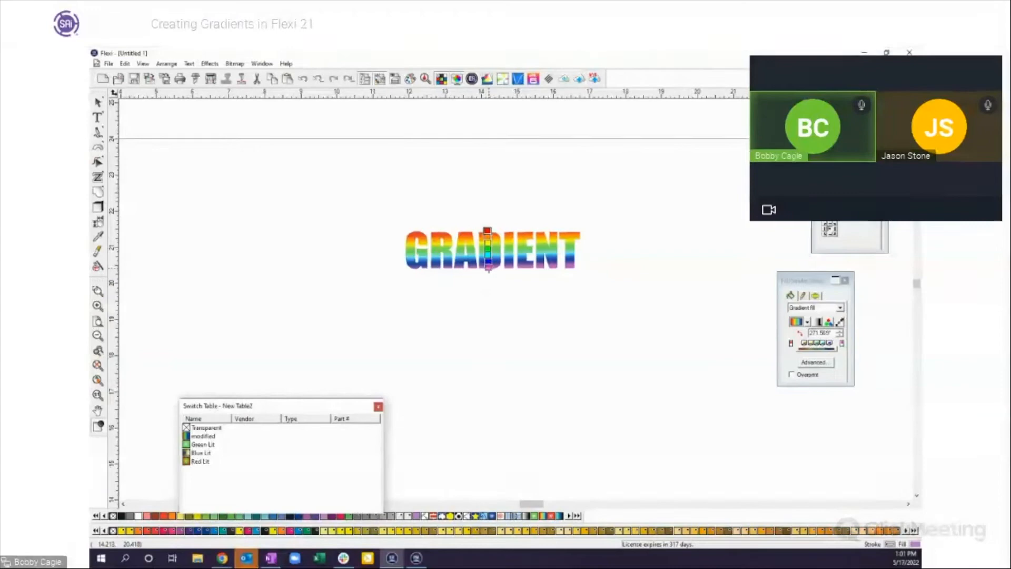
{"action": "left_click_drag", "start_coordinate": [488, 270], "coordinate": [487, 269]}
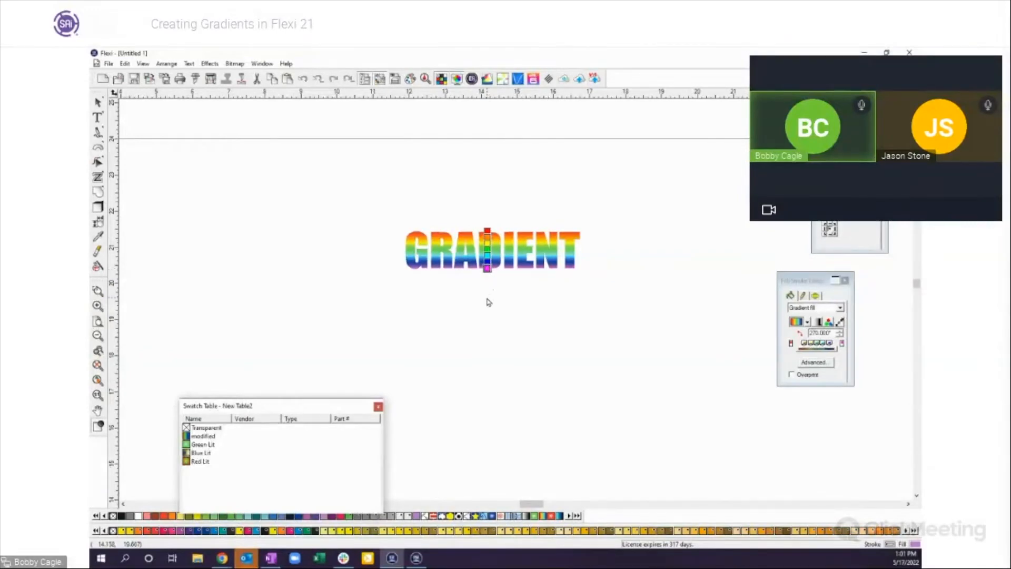
{"action": "key", "text": "Escape"}
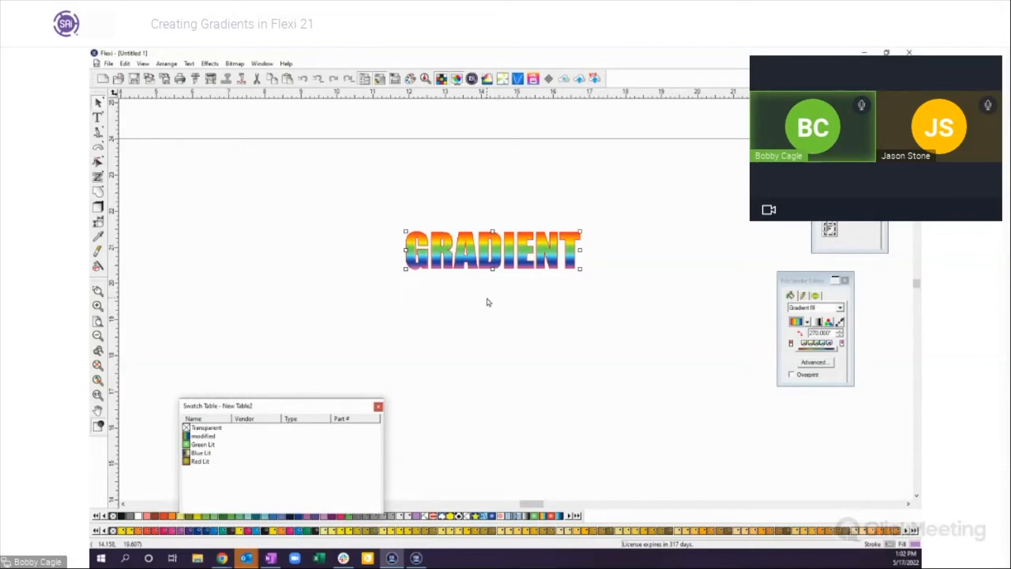
Stretch the text's gradient by moving its magenta end stop below the lettering, and undo the stray gradient change
{"action": "left_click", "coordinate": [489, 303]}
{"action": "left_click", "coordinate": [536, 260]}
{"action": "left_click", "coordinate": [839, 322]}
{"action": "mouse_move", "coordinate": [489, 273]}
{"action": "left_mouse_down"}
{"action": "mouse_move", "coordinate": [492, 299]}
{"action": "mouse_move", "coordinate": [486, 283]}
{"action": "left_mouse_up"}
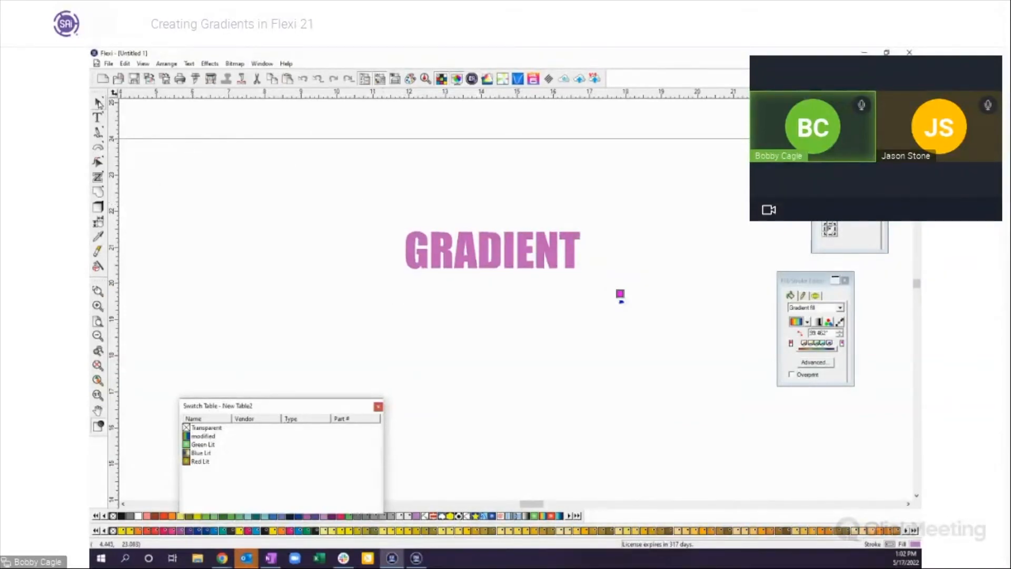
{"action": "left_click", "coordinate": [303, 79]}
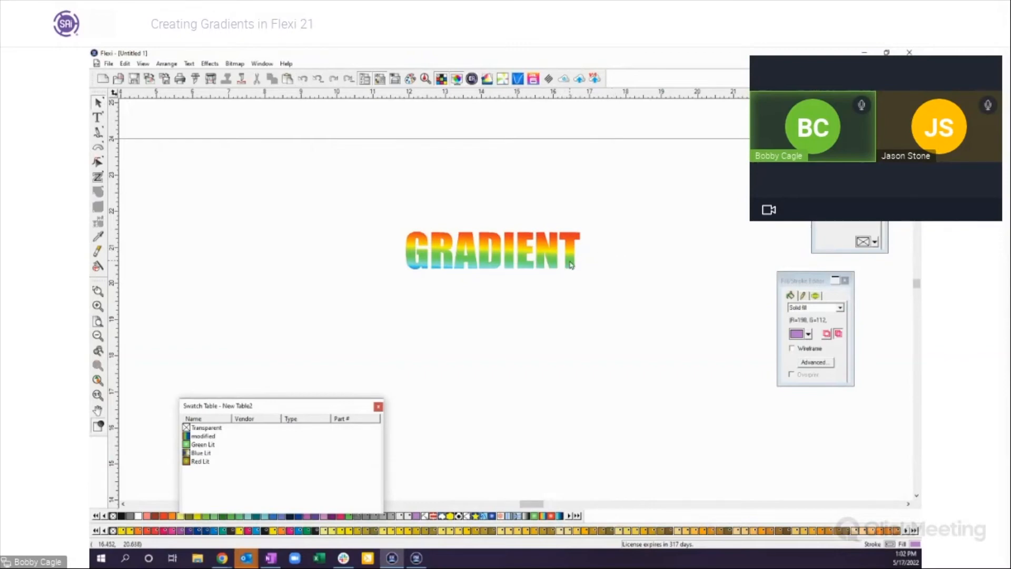
Fill the GRADIENT text with solid black and deselect it
{"action": "left_click", "coordinate": [123, 515]}
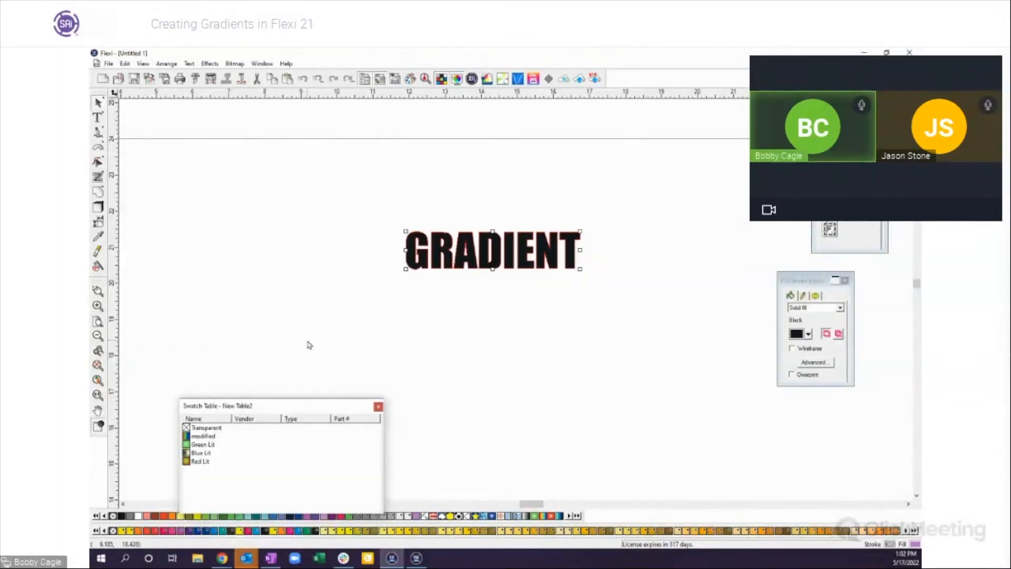
{"action": "left_click", "coordinate": [308, 343]}
Draw a rectangle about 8.2 in wide and 3.2 in high below the text and fill it with the Rainbow gradient
{"action": "left_click_drag", "start_coordinate": [98, 147], "coordinate": [120, 153]}
{"action": "left_click_drag", "start_coordinate": [407, 298], "coordinate": [705, 412]}
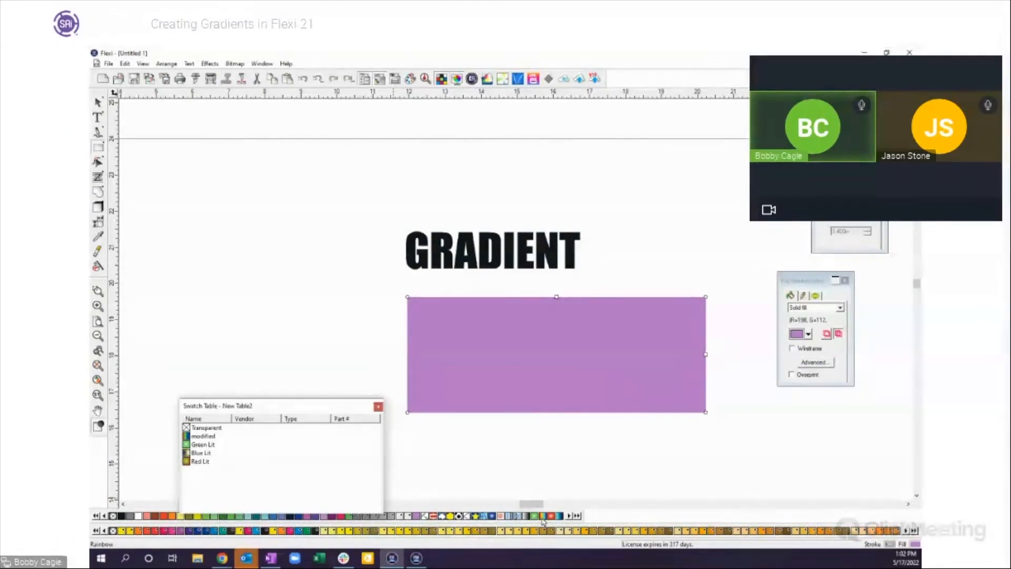
{"action": "left_click", "coordinate": [542, 516]}
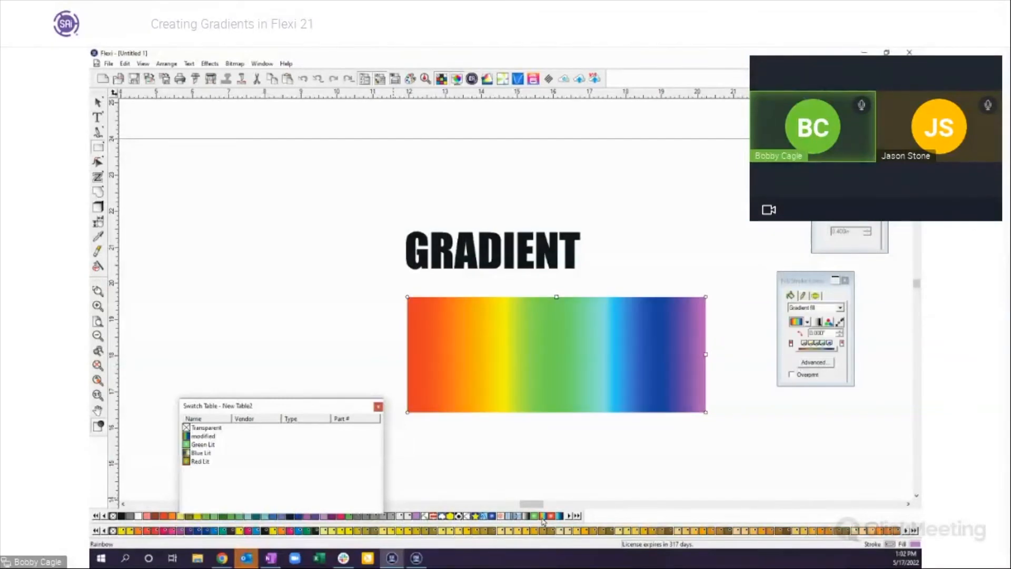
Edit the rectangle's gradient to run vertically, placing the red stop on its upper edge and the magenta stop on its lower edge
{"action": "left_click", "coordinate": [839, 322]}
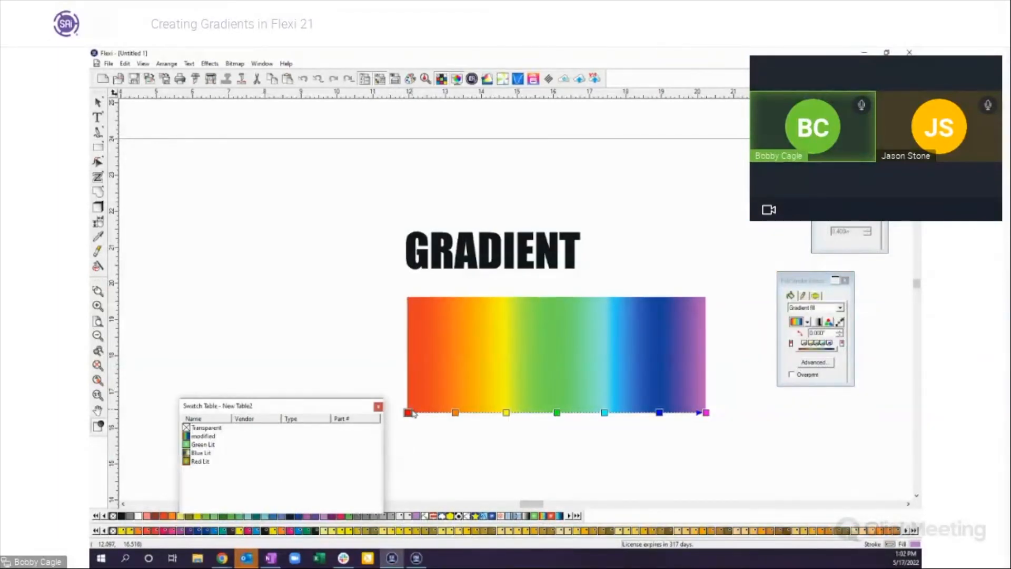
{"action": "left_click_drag", "start_coordinate": [408, 412], "coordinate": [542, 297]}
{"action": "left_click_drag", "start_coordinate": [705, 412], "coordinate": [540, 413]}
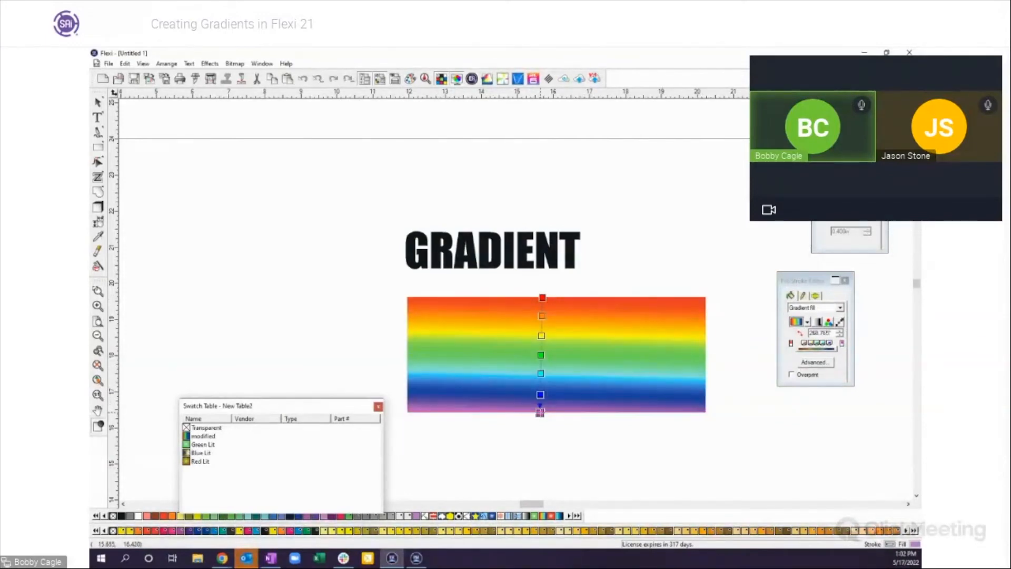
{"action": "key", "text": "r"}
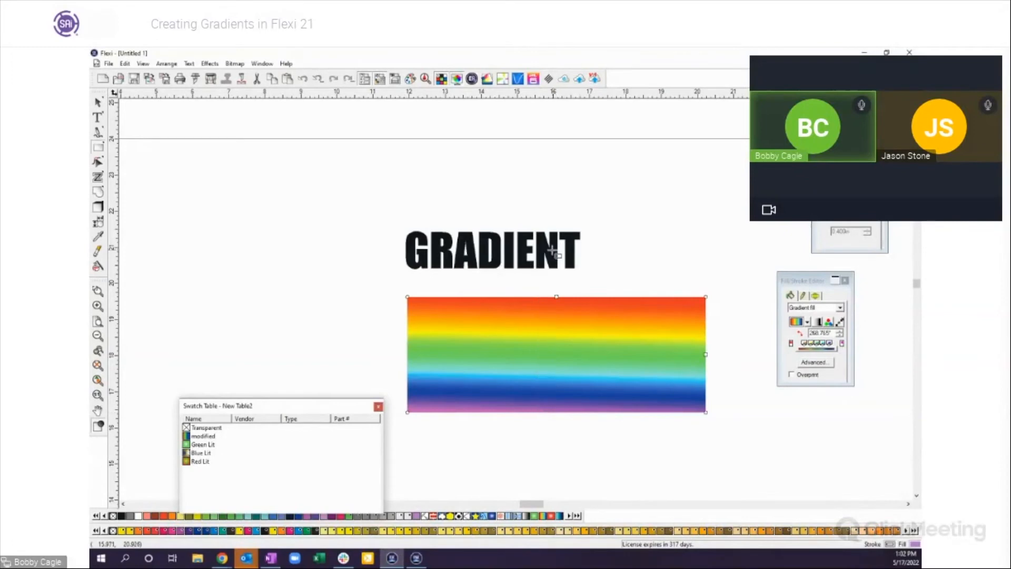
Move the GRADIENT text onto the rainbow rectangle, enlarge it slightly and place it near the rectangle's lower edge
{"action": "left_click", "coordinate": [552, 250]}
{"action": "key", "text": "ctrl+z"}
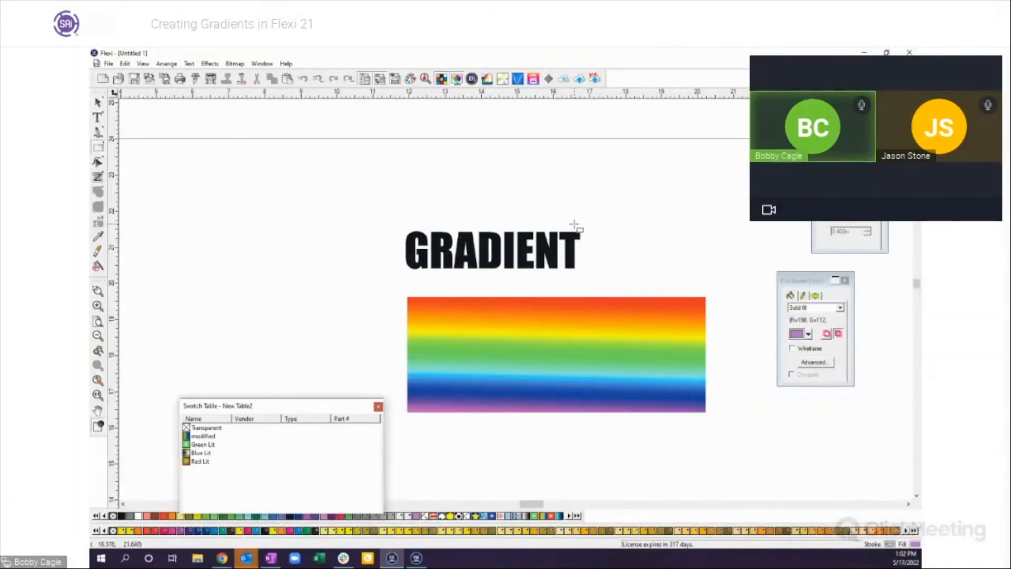
{"action": "key", "text": "space"}
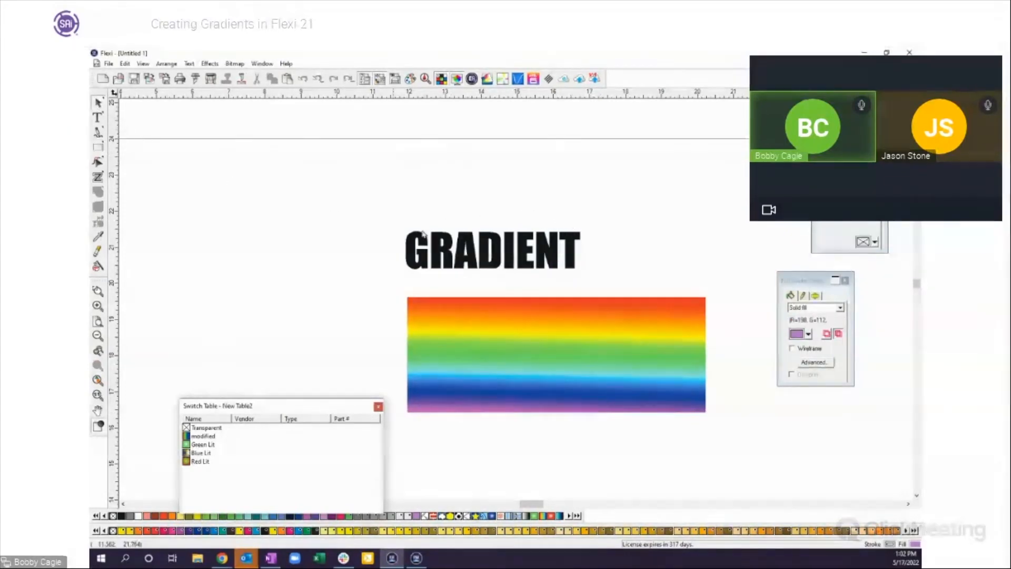
{"action": "left_click_drag", "start_coordinate": [449, 257], "coordinate": [504, 359]}
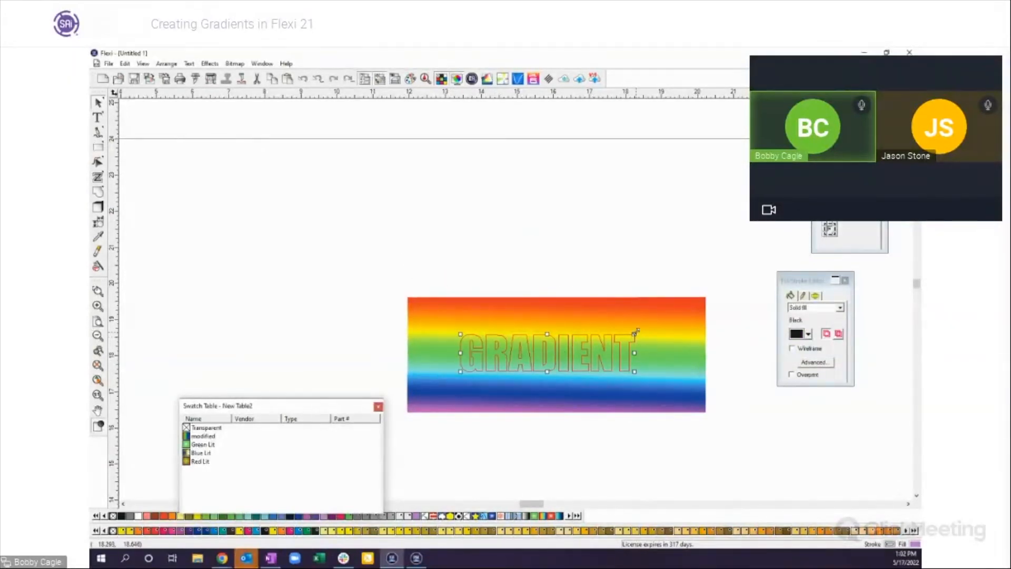
{"action": "left_click_drag", "start_coordinate": [636, 332], "coordinate": [601, 383]}
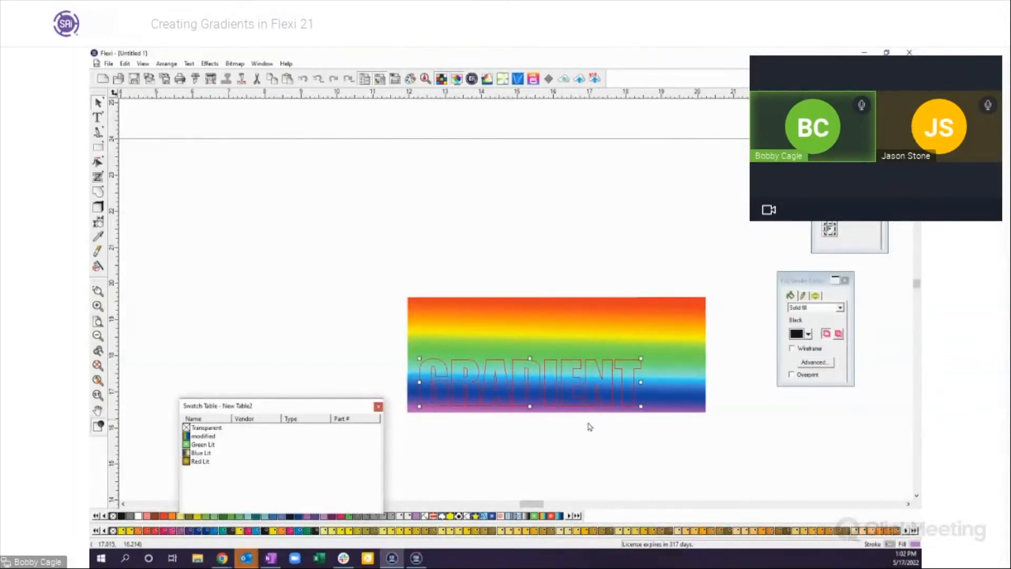
Try masking the rainbow rectangle and the GRADIENT text together, and undo the mask
{"action": "left_click", "coordinate": [544, 474]}
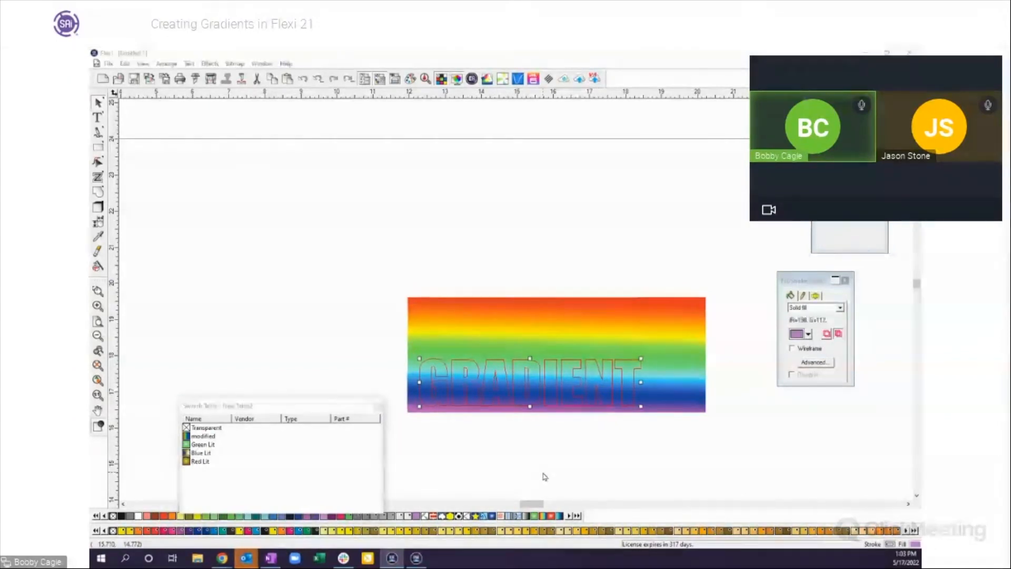
{"action": "left_click", "coordinate": [434, 323]}
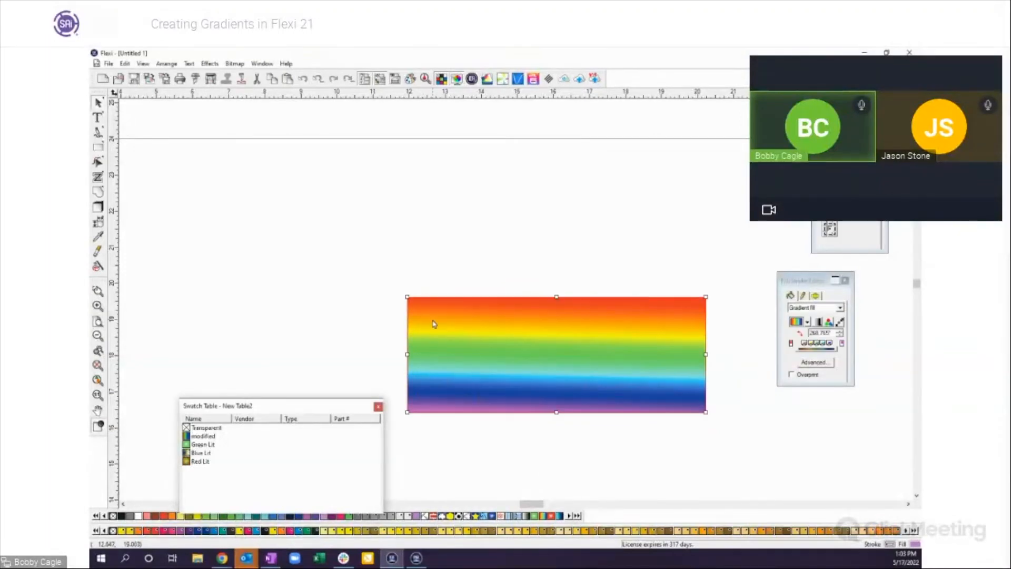
{"action": "left_click_drag", "start_coordinate": [388, 285], "coordinate": [728, 424]}
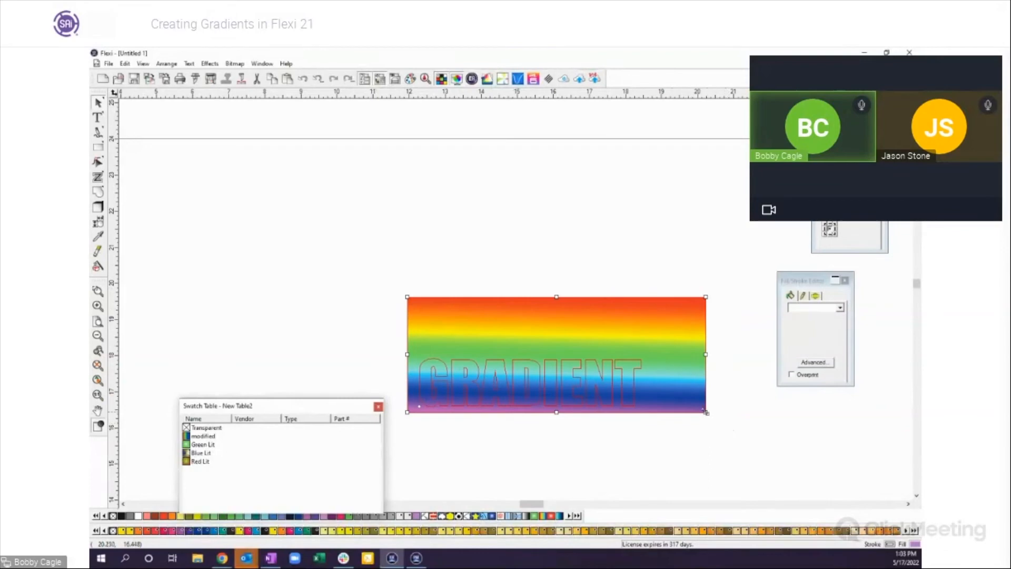
{"action": "left_click", "coordinate": [209, 66]}
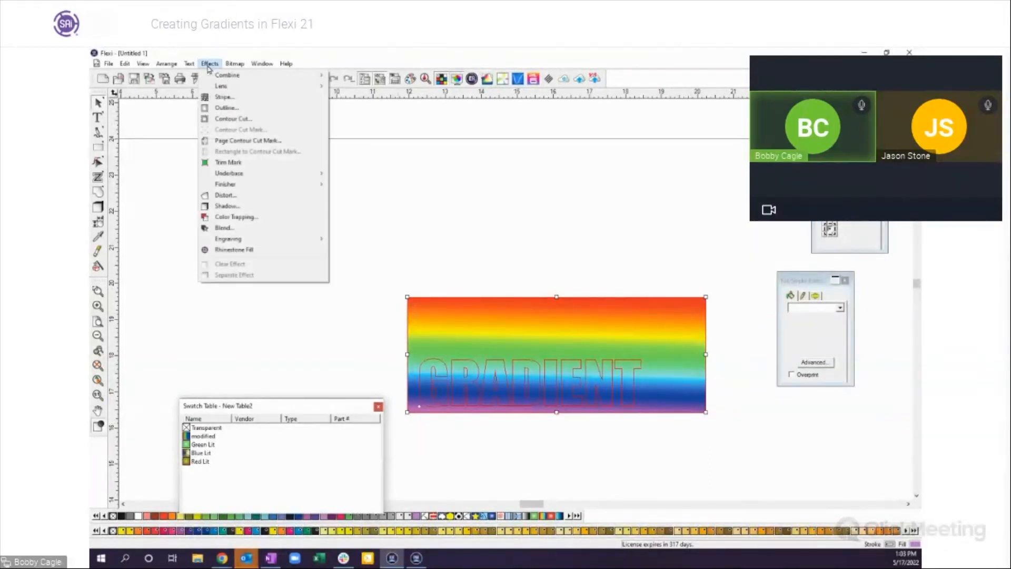
{"action": "mouse_move", "coordinate": [167, 64]}
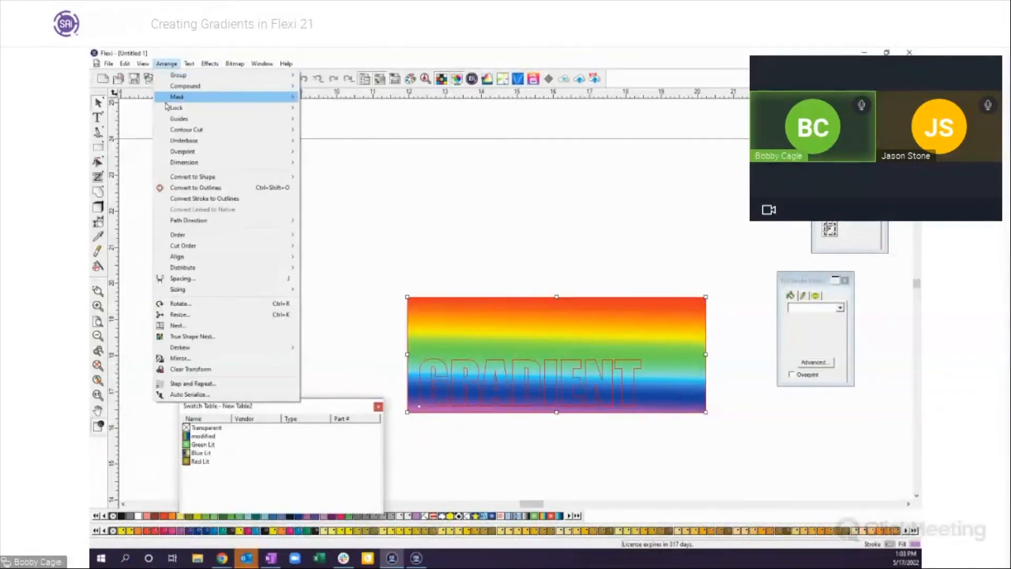
{"action": "mouse_move", "coordinate": [196, 99]}
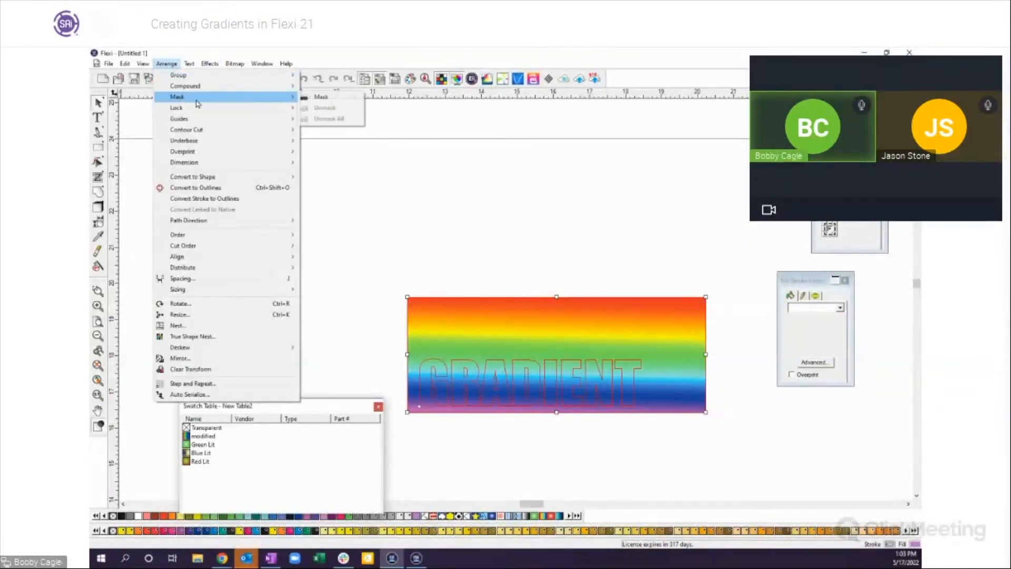
{"action": "left_click", "coordinate": [320, 98]}
{"action": "left_click", "coordinate": [490, 188]}
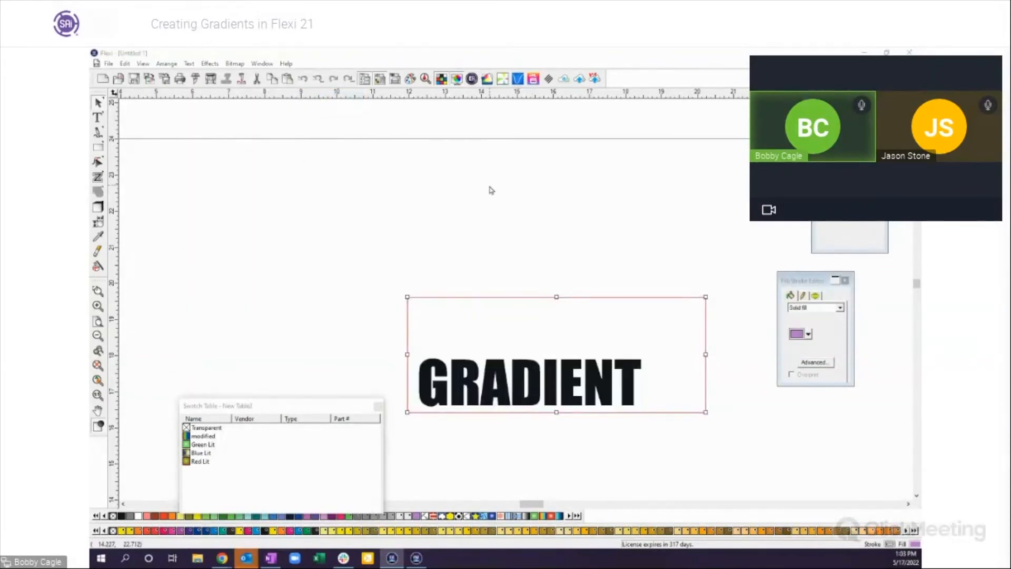
{"action": "left_click", "coordinate": [304, 82]}
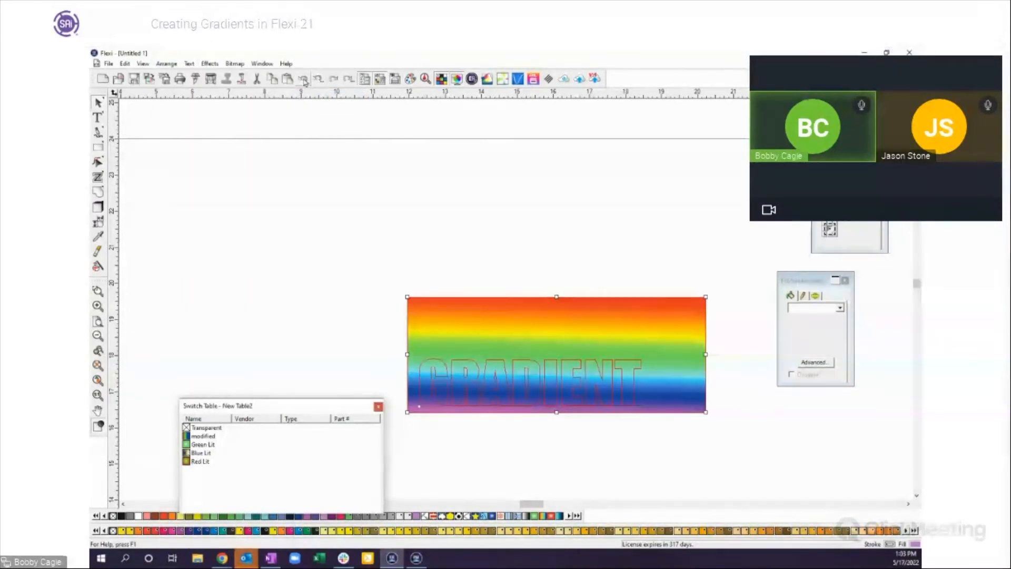
Send the rainbow rectangle to the back, behind the black GRADIENT text
{"action": "left_click", "coordinate": [546, 342]}
{"action": "right_click", "coordinate": [546, 342]}
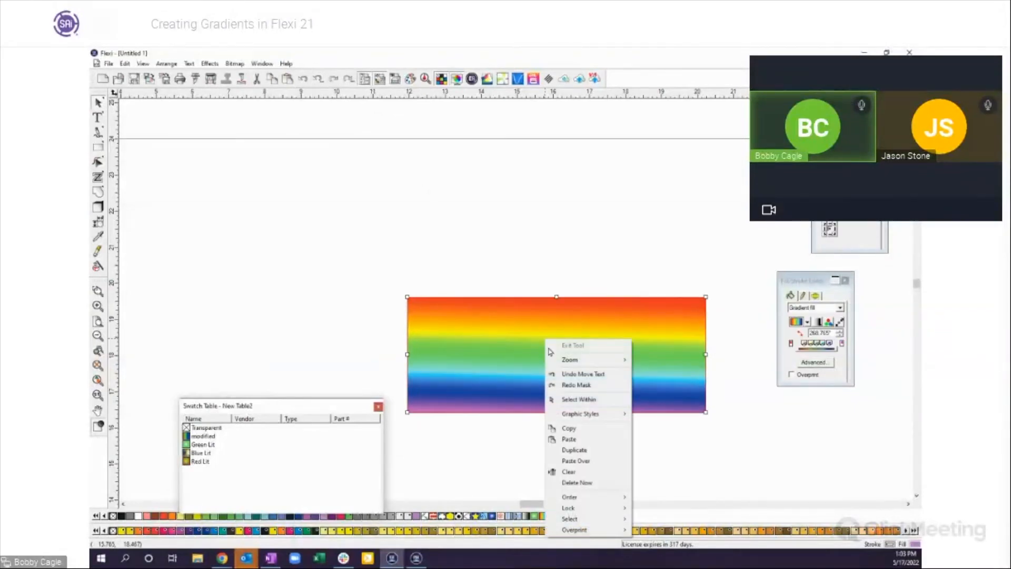
{"action": "mouse_move", "coordinate": [601, 500]}
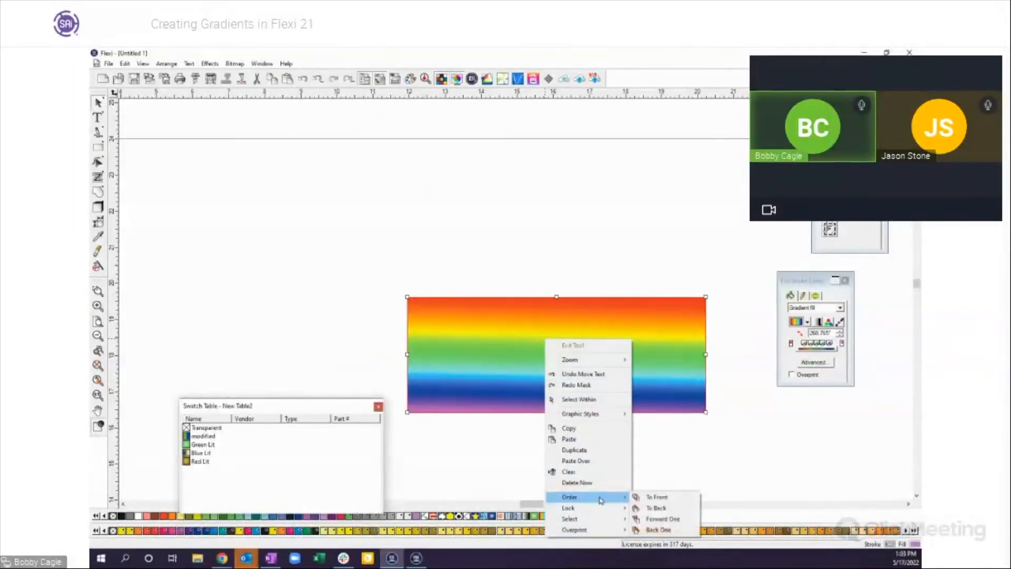
{"action": "left_click", "coordinate": [656, 508]}
{"action": "left_click", "coordinate": [649, 474]}
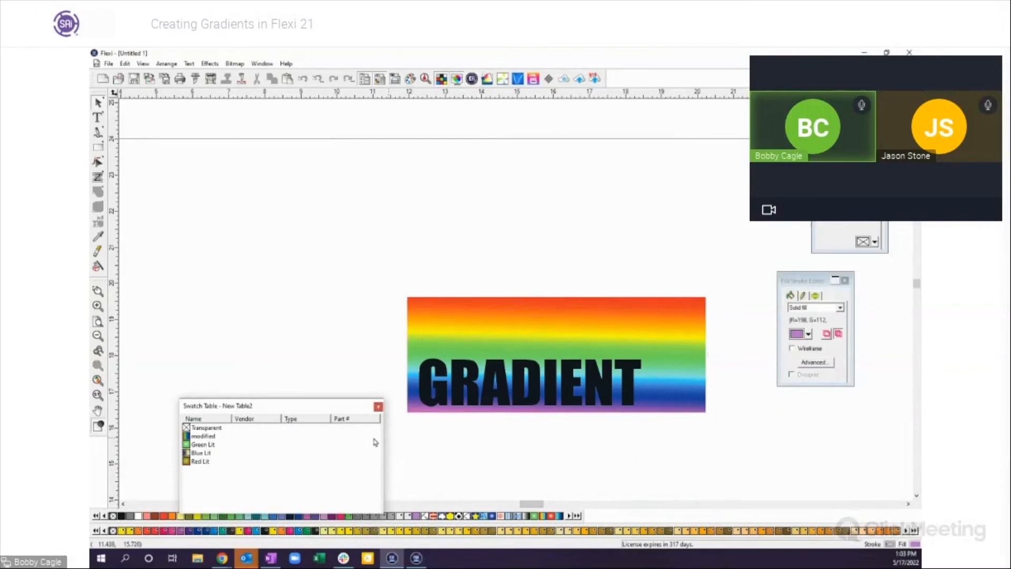
Close the New Table2 swatch table without saving its changes
{"action": "left_click", "coordinate": [378, 406]}
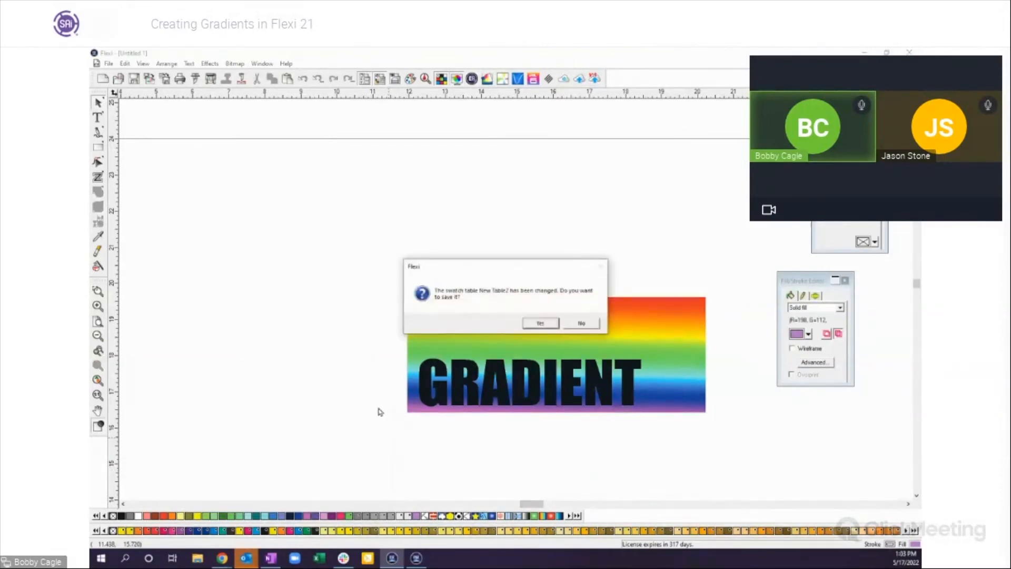
{"action": "left_click", "coordinate": [581, 322]}
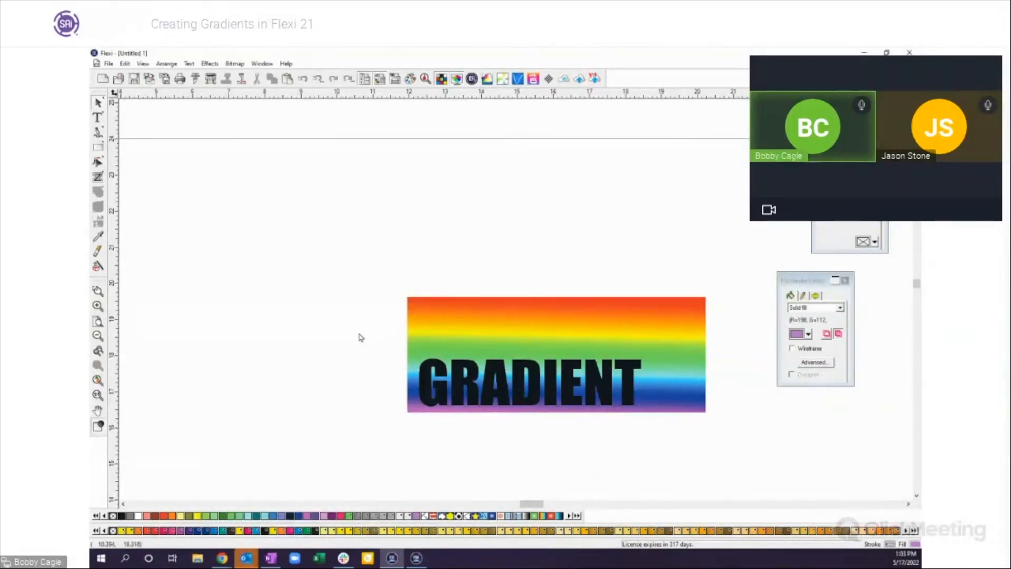
Mask the rainbow rectangle with the GRADIENT text by selecting both objects and applying Mask
{"action": "mouse_move", "coordinate": [390, 281]}
{"action": "left_mouse_down"}
{"action": "mouse_move", "coordinate": [659, 373]}
{"action": "mouse_move", "coordinate": [717, 427]}
{"action": "left_mouse_up"}
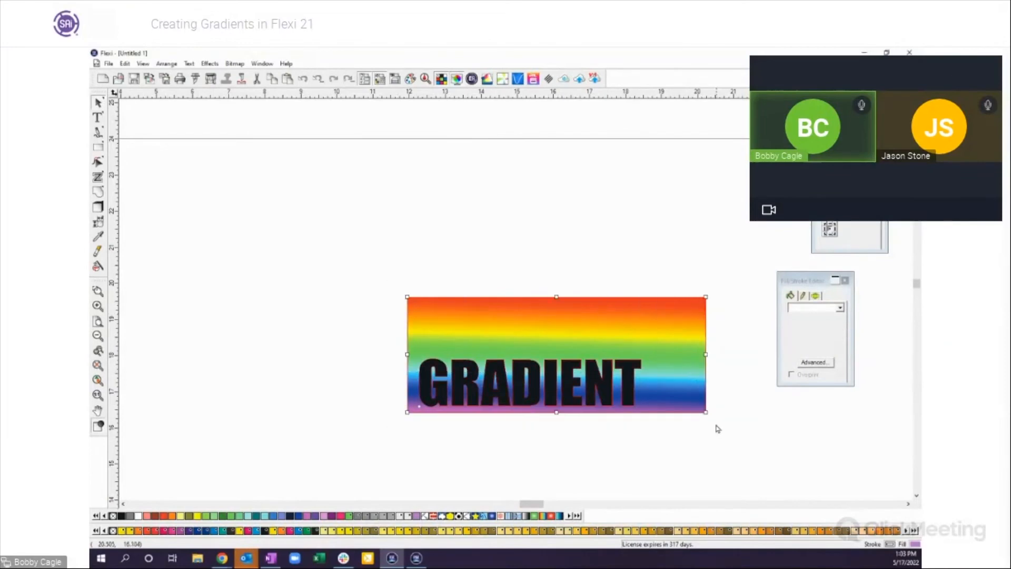
{"action": "left_click", "coordinate": [166, 63]}
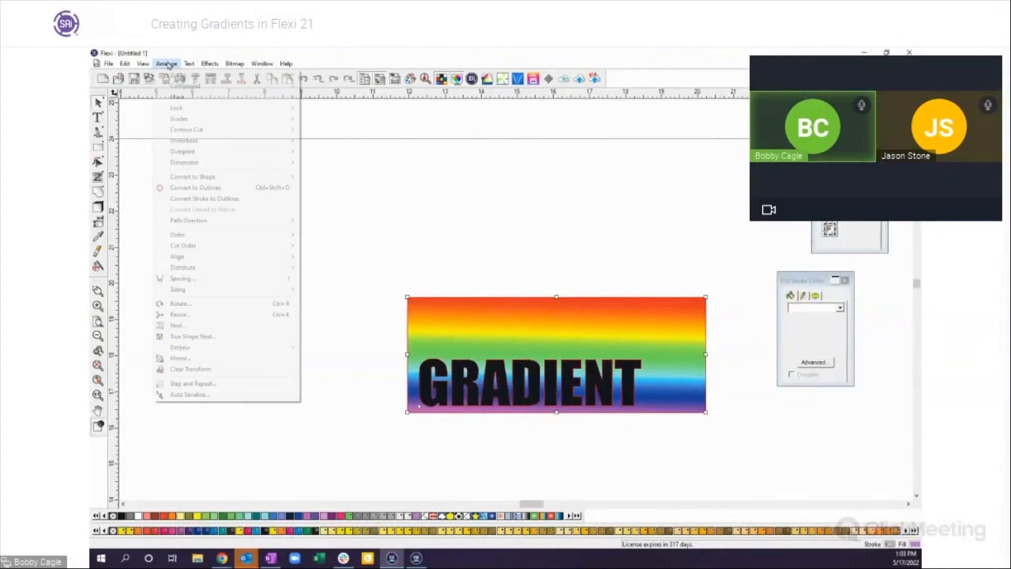
{"action": "mouse_move", "coordinate": [178, 99]}
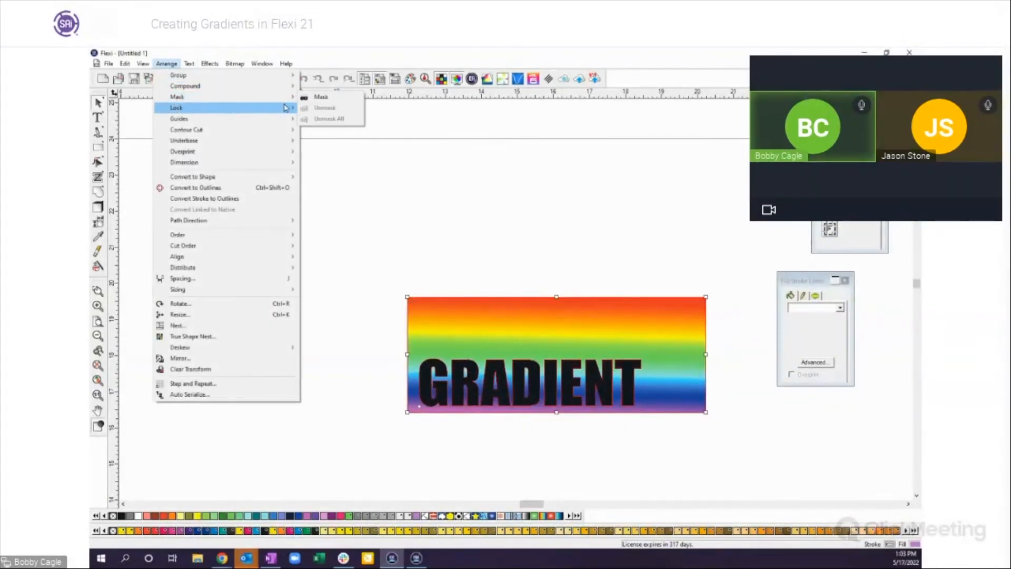
{"action": "left_click", "coordinate": [321, 97]}
{"action": "left_click", "coordinate": [387, 242]}
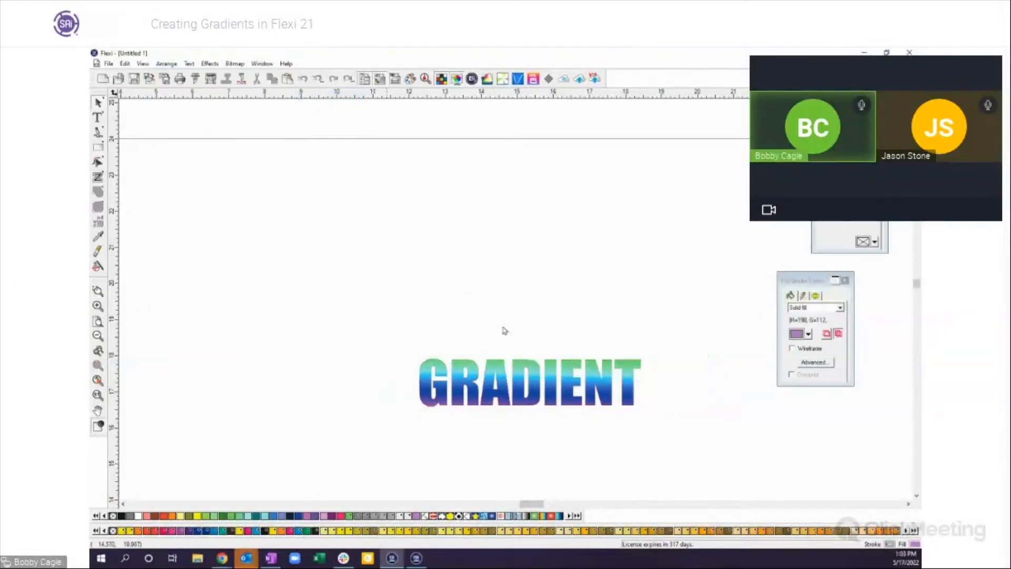
Move the masked GRADIENT text higher on the page and delete it
{"action": "left_click", "coordinate": [518, 404]}
{"action": "left_click_drag", "start_coordinate": [519, 403], "coordinate": [524, 312]}
{"action": "left_click", "coordinate": [486, 406]}
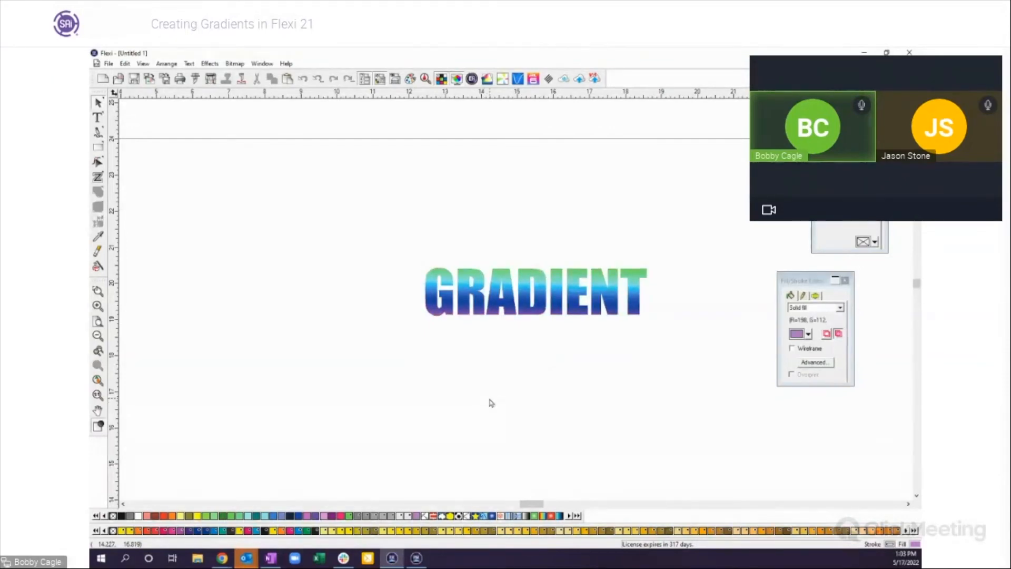
{"action": "left_click", "coordinate": [531, 315]}
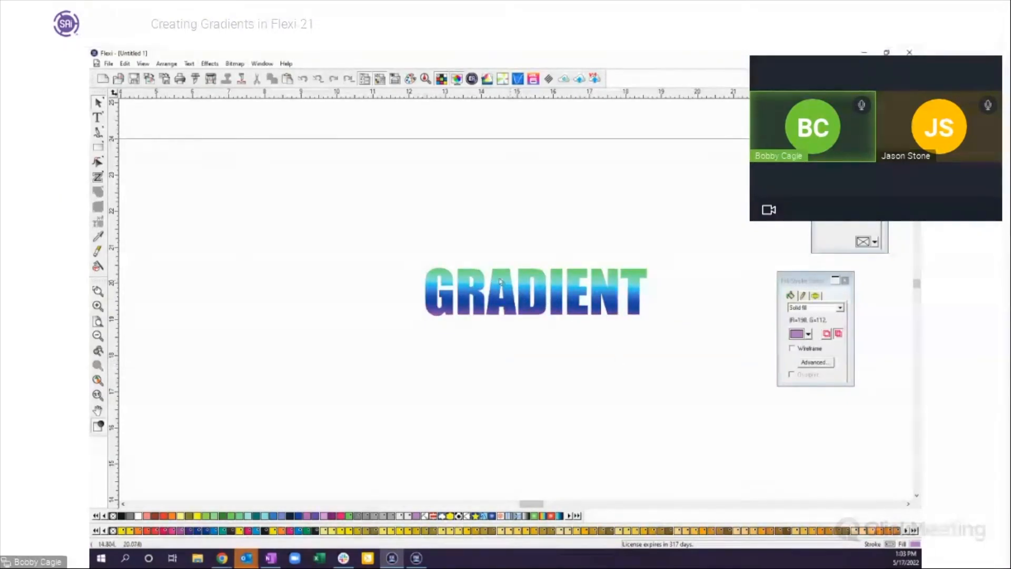
{"action": "left_click_drag", "start_coordinate": [403, 250], "coordinate": [662, 331]}
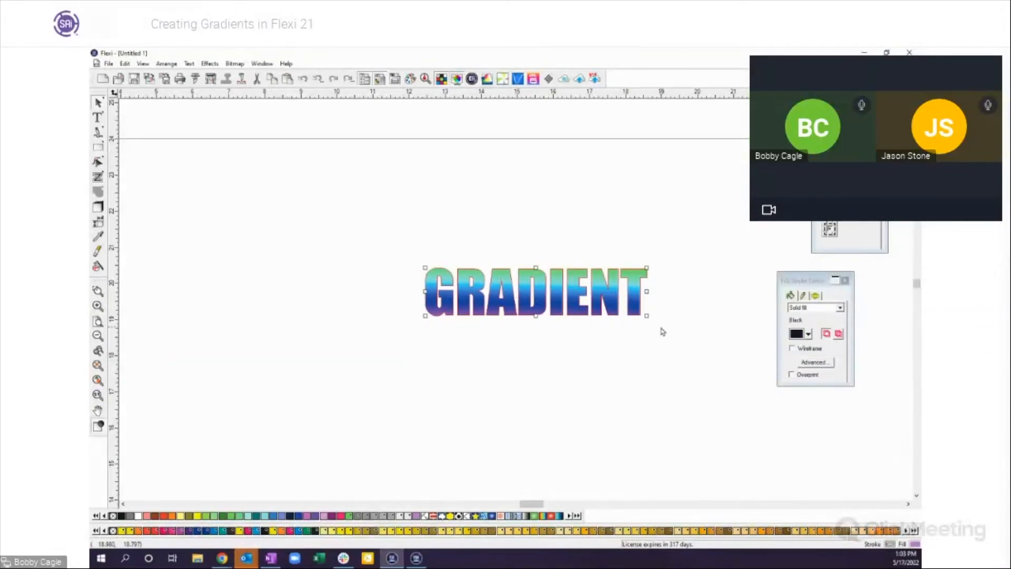
{"action": "key", "text": "Delete"}
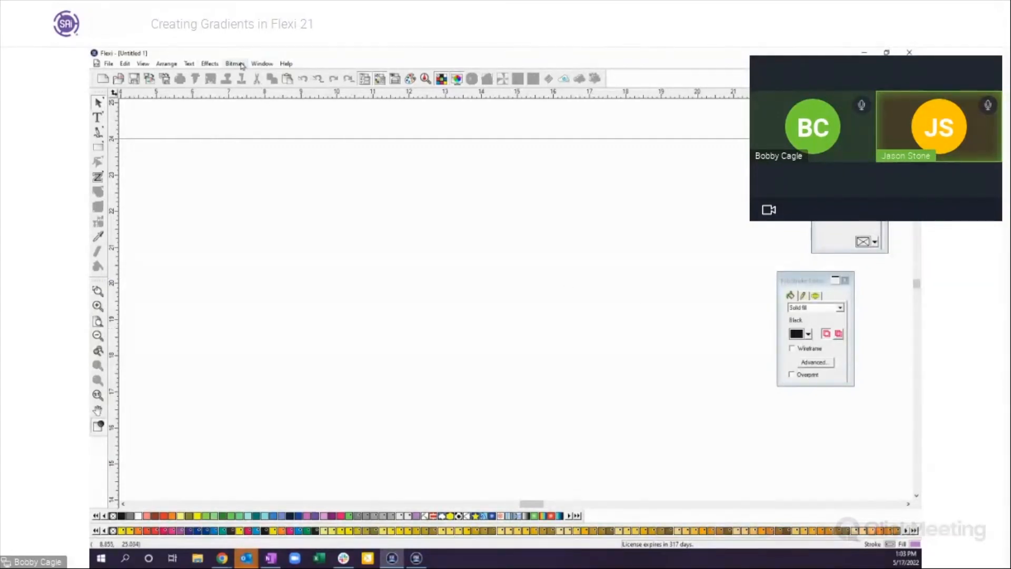
Open the Color Mixer, reduce the tint of spot color PANTONE 108 C, and add the lighter tint to the default swatch table
{"action": "left_click", "coordinate": [411, 79]}
{"action": "left_click_drag", "start_coordinate": [536, 285], "coordinate": [582, 257]}
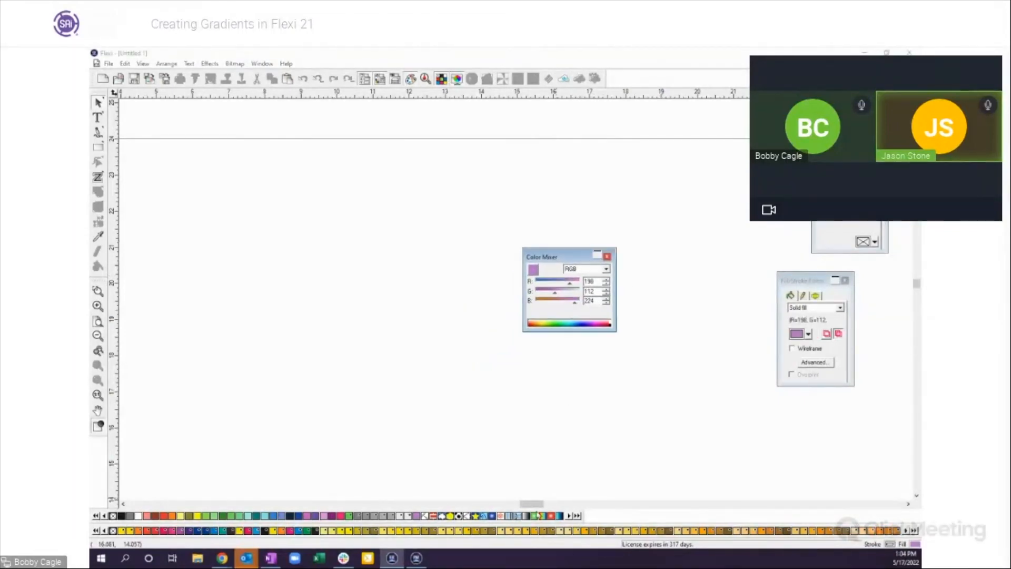
{"action": "left_click", "coordinate": [398, 532]}
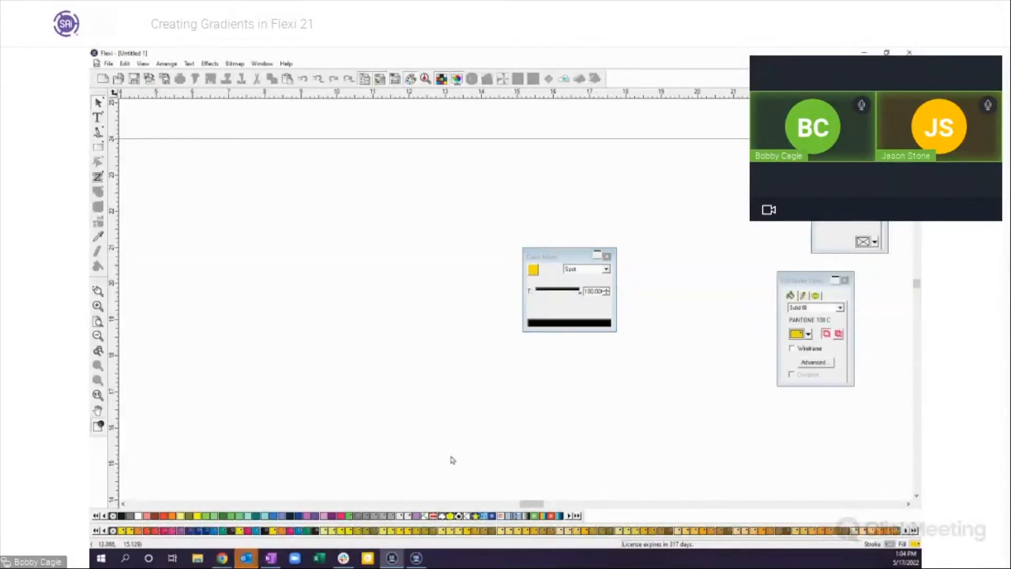
{"action": "left_click_drag", "start_coordinate": [565, 255], "coordinate": [645, 252]}
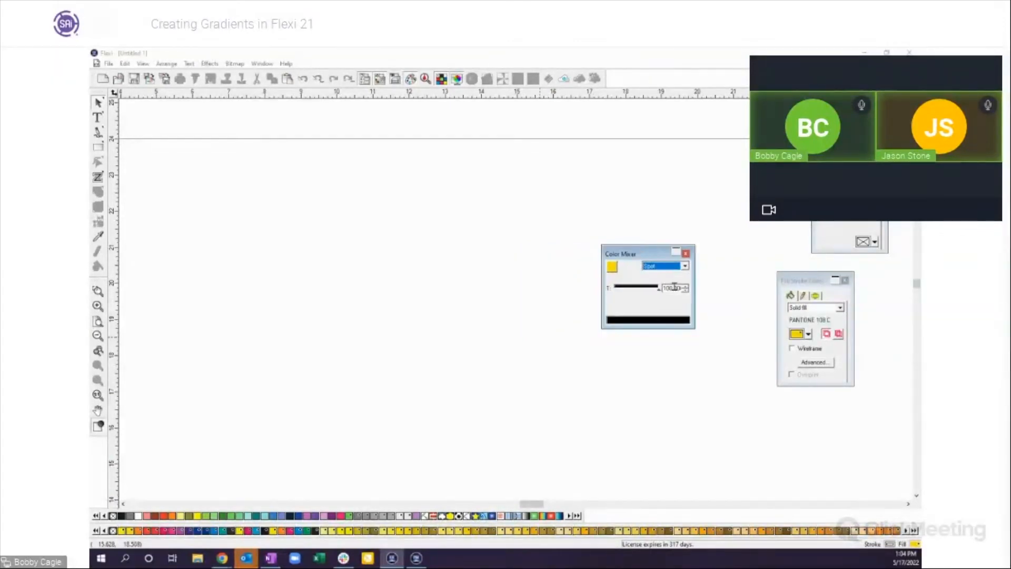
{"action": "left_click", "coordinate": [658, 290]}
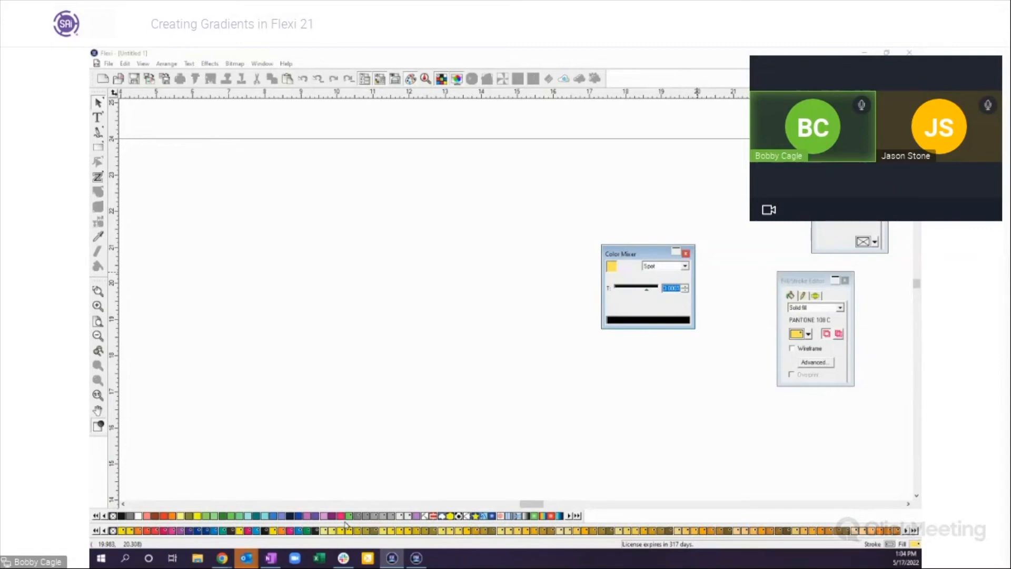
{"action": "left_click_drag", "start_coordinate": [345, 522], "coordinate": [348, 522]}
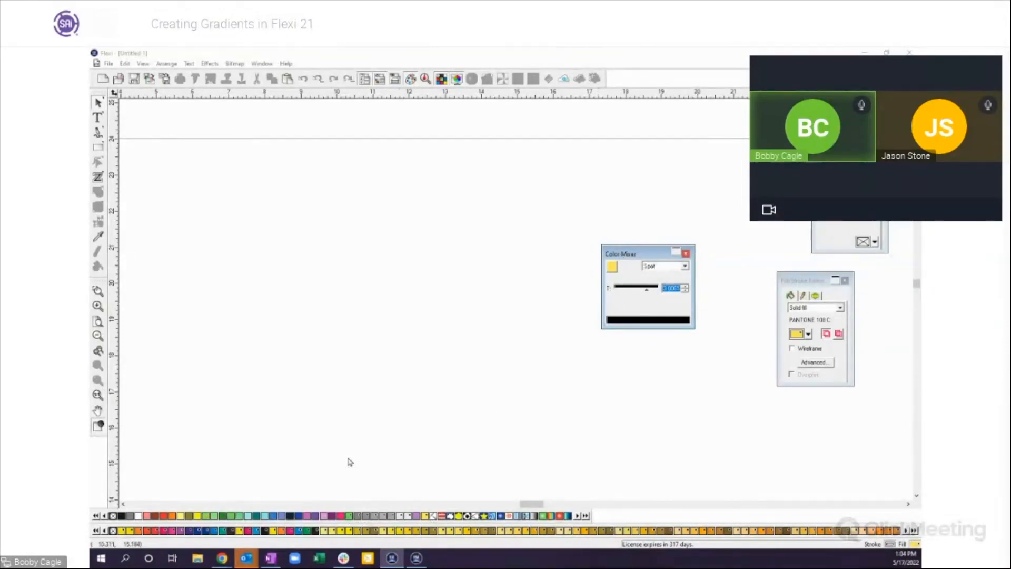
Mix Lime Green into a custom RGB color of R=156, G=218, B=0 and add it to the default swatch table
{"action": "left_click", "coordinate": [203, 517]}
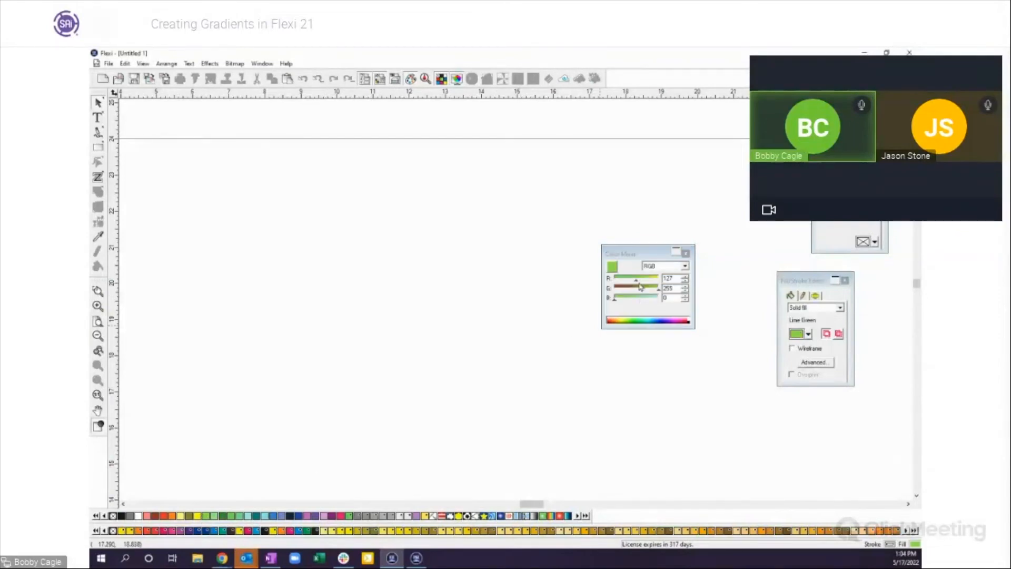
{"action": "left_click", "coordinate": [636, 282]}
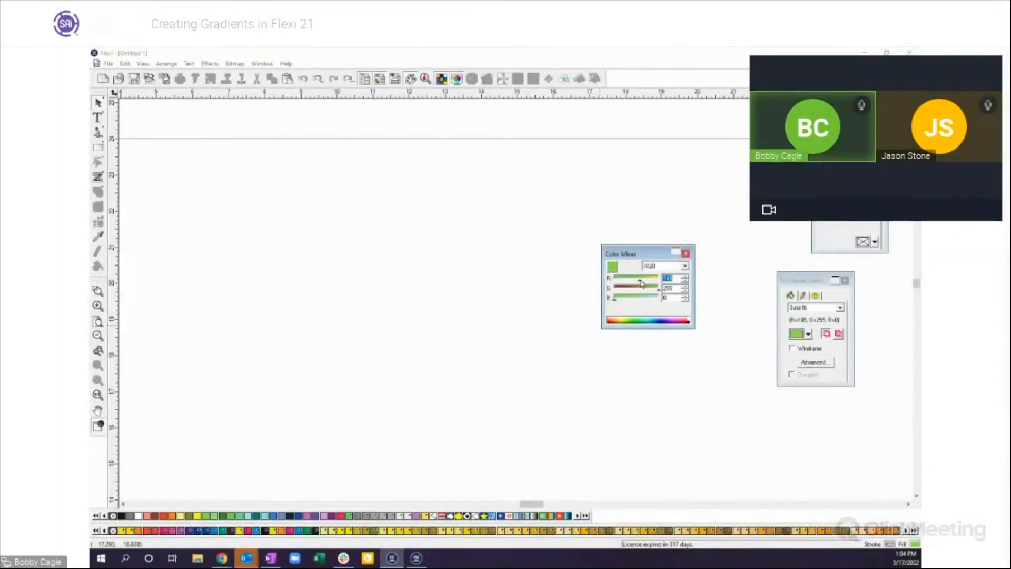
{"action": "mouse_move", "coordinate": [646, 284]}
{"action": "left_mouse_down"}
{"action": "mouse_move", "coordinate": [628, 284]}
{"action": "mouse_move", "coordinate": [654, 292]}
{"action": "left_mouse_up"}
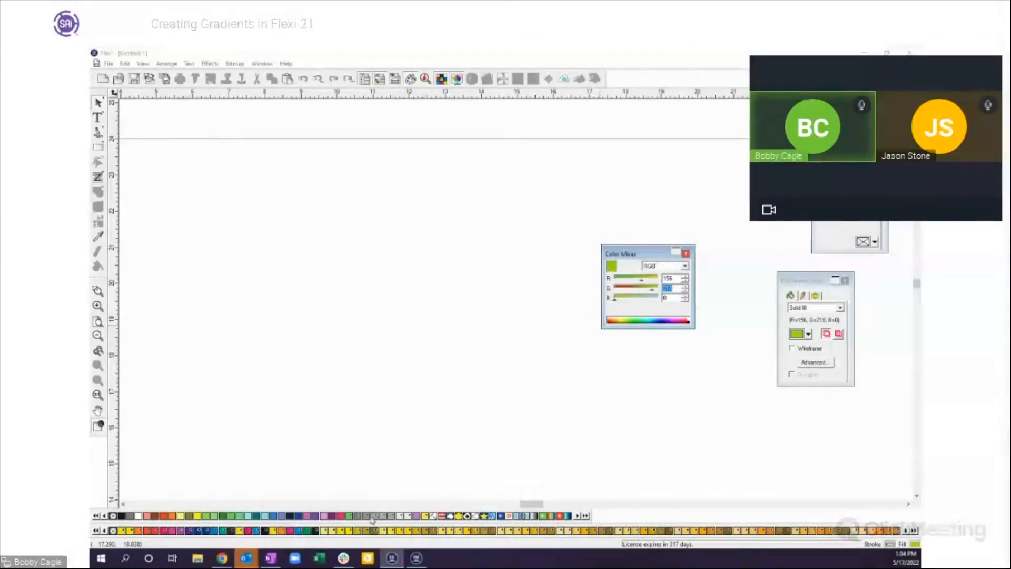
{"action": "left_click_drag", "start_coordinate": [337, 524], "coordinate": [345, 520]}
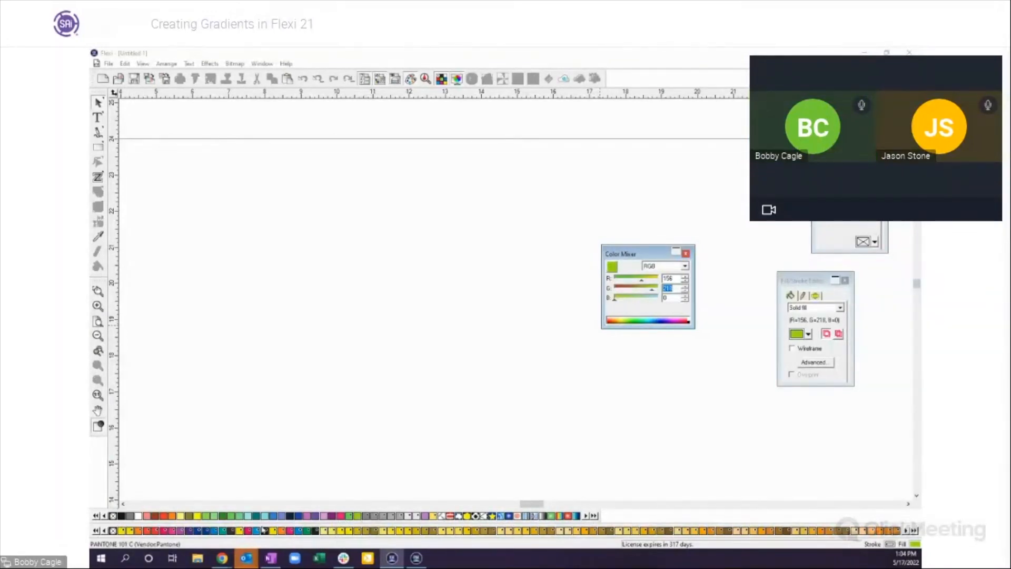
Create a new swatch table and add the custom R=156, G=218, B=0 green to it
{"action": "right_click", "coordinate": [209, 528]}
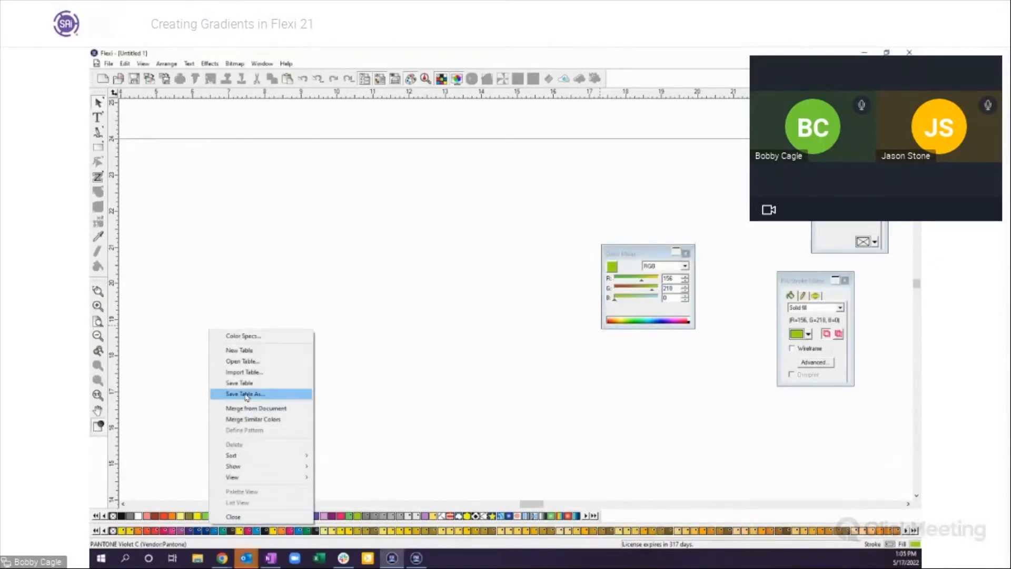
{"action": "left_click", "coordinate": [240, 351]}
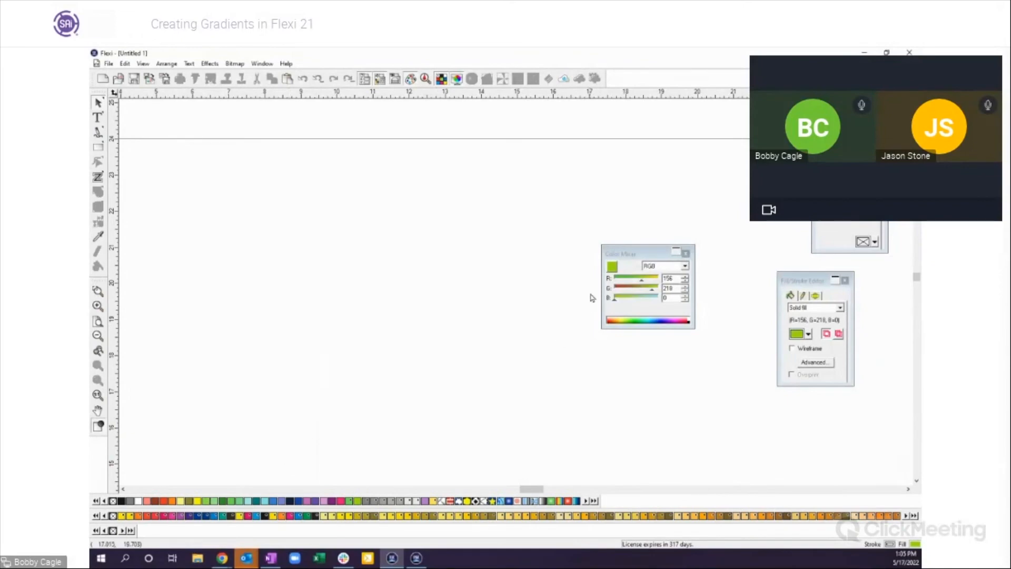
{"action": "left_click", "coordinate": [615, 268]}
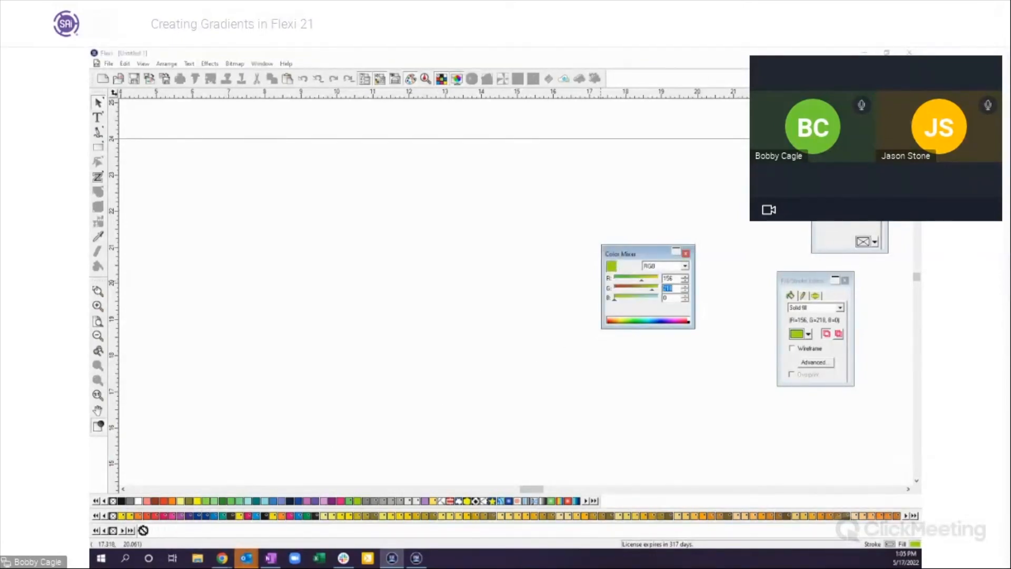
{"action": "left_click", "coordinate": [112, 531]}
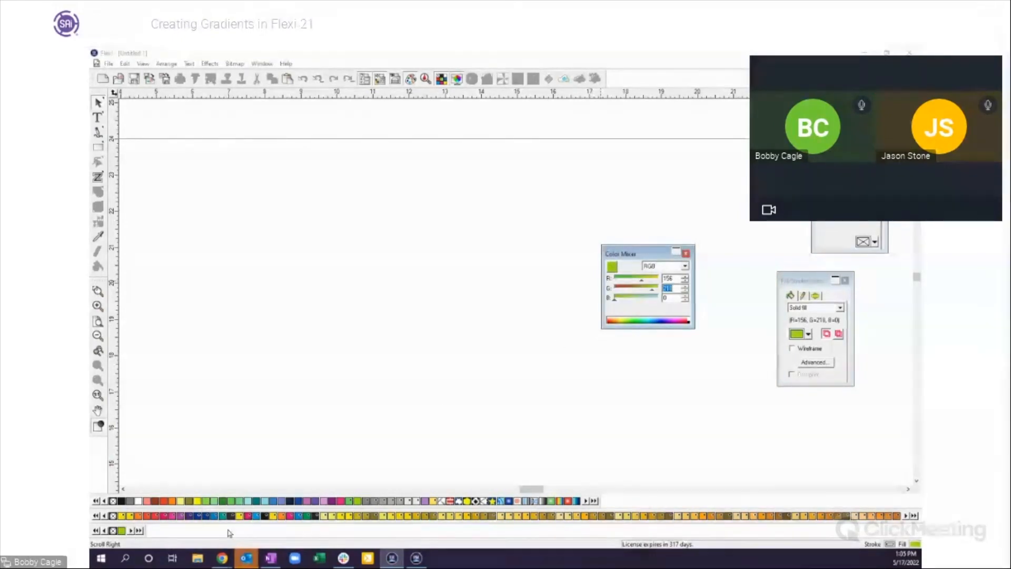
Add the Under Water and Rainbow gradient fills to the new swatch table
{"action": "left_click", "coordinate": [575, 501]}
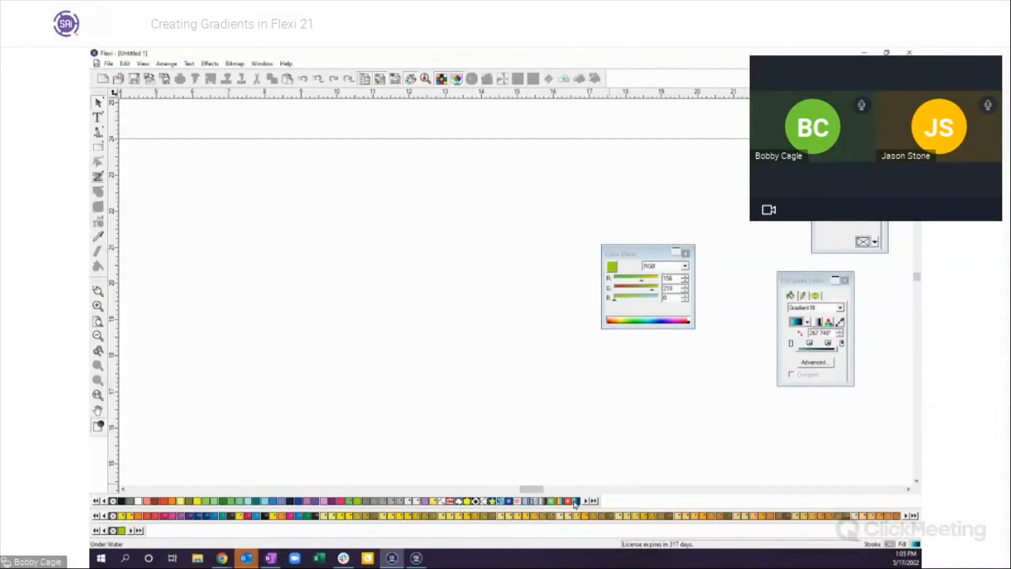
{"action": "left_click", "coordinate": [796, 323]}
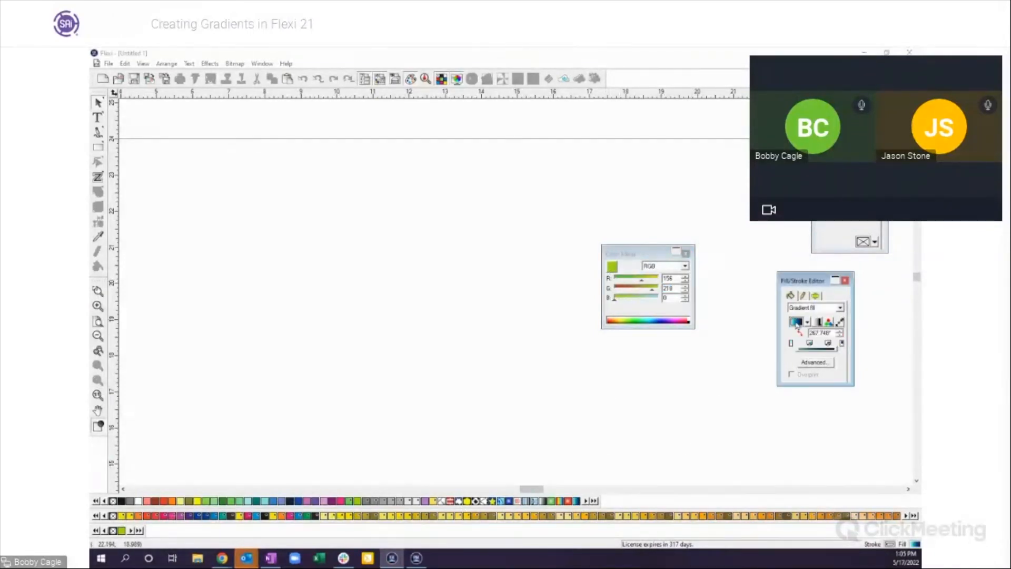
{"action": "left_click_drag", "start_coordinate": [116, 540], "coordinate": [123, 533]}
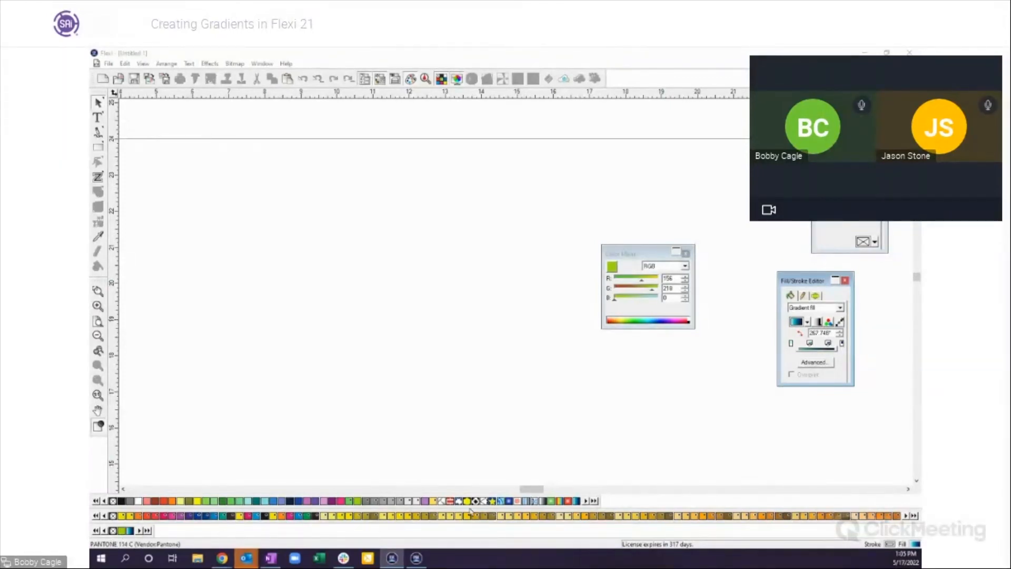
{"action": "left_click", "coordinate": [551, 501]}
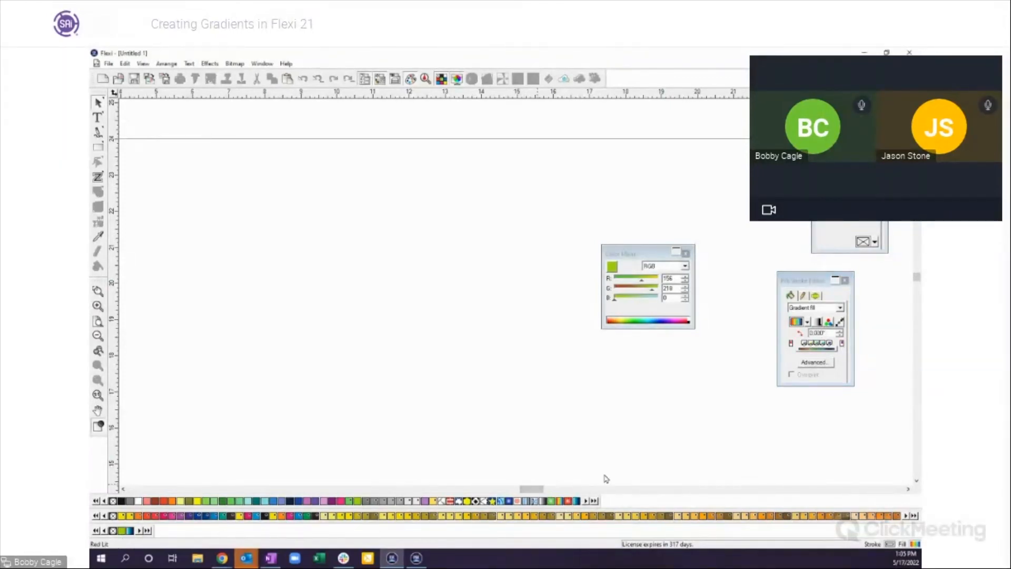
{"action": "left_click", "coordinate": [794, 325]}
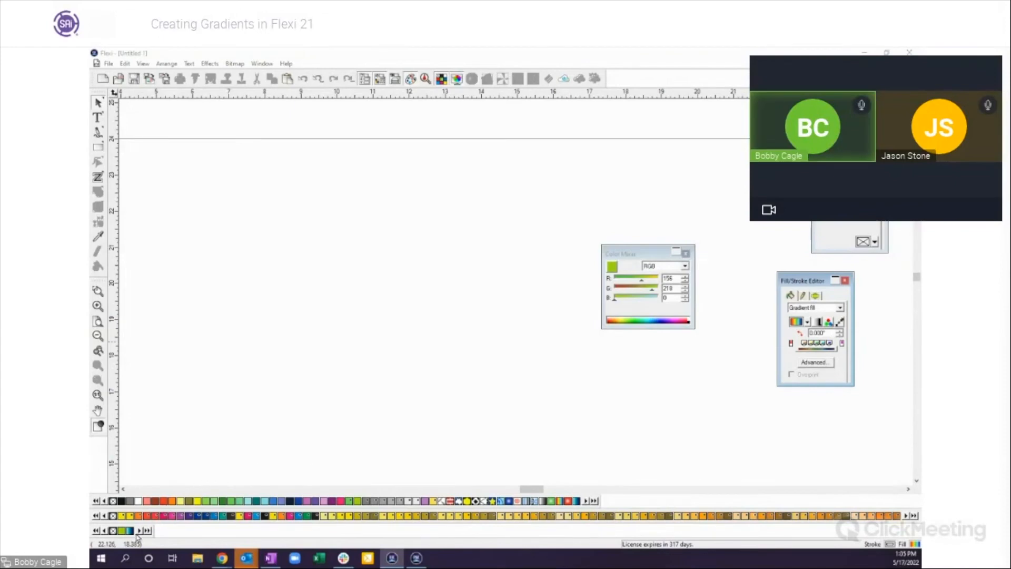
{"action": "left_click_drag", "start_coordinate": [131, 535], "coordinate": [131, 536]}
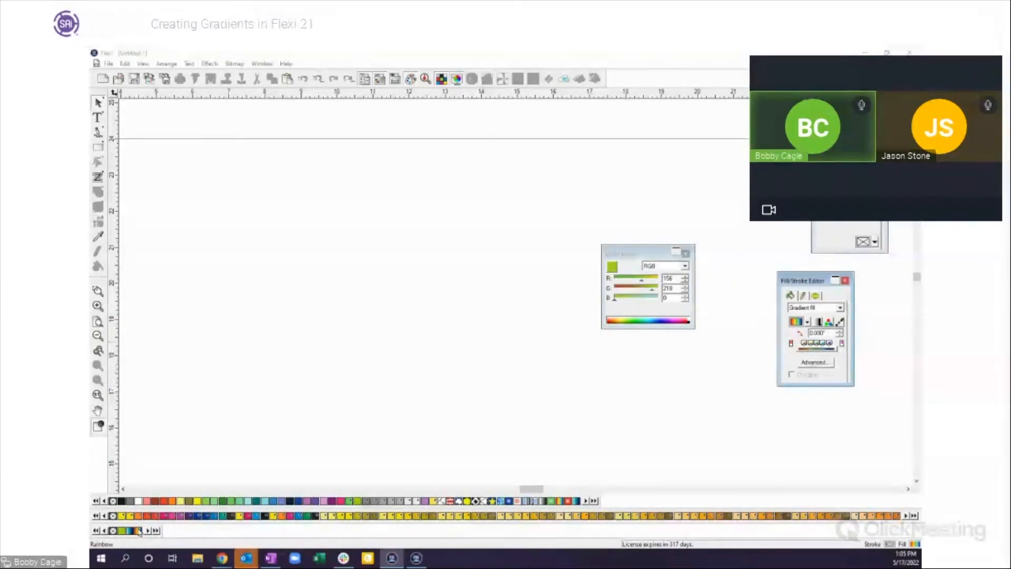
Float the new swatch table as a separate window and dock it back beneath the other swatch tables
{"action": "left_click", "coordinate": [136, 529]}
{"action": "left_click_drag", "start_coordinate": [156, 501], "coordinate": [275, 368]}
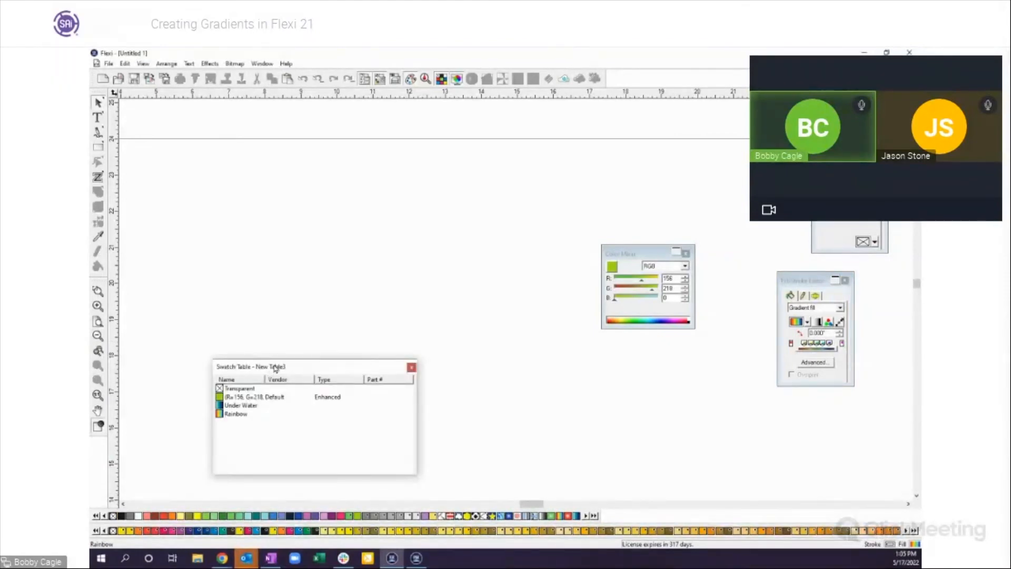
{"action": "right_click", "coordinate": [274, 367]}
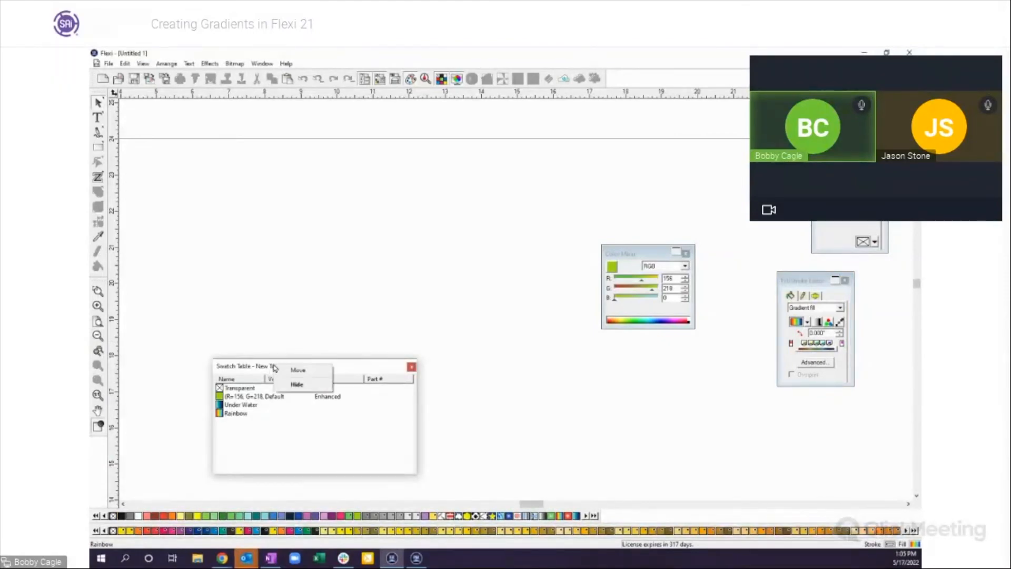
{"action": "left_click", "coordinate": [440, 421]}
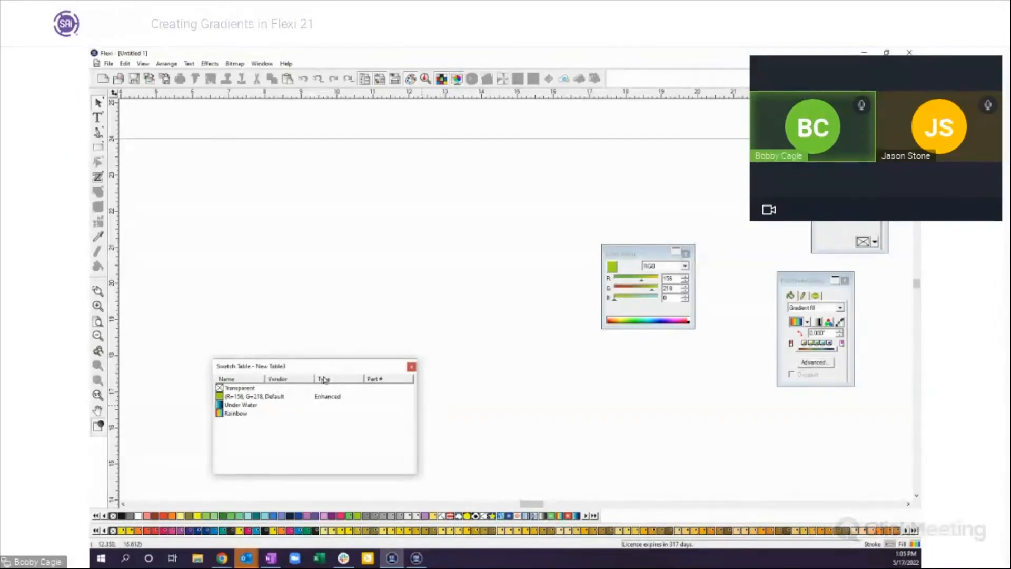
{"action": "double_click", "coordinate": [293, 369]}
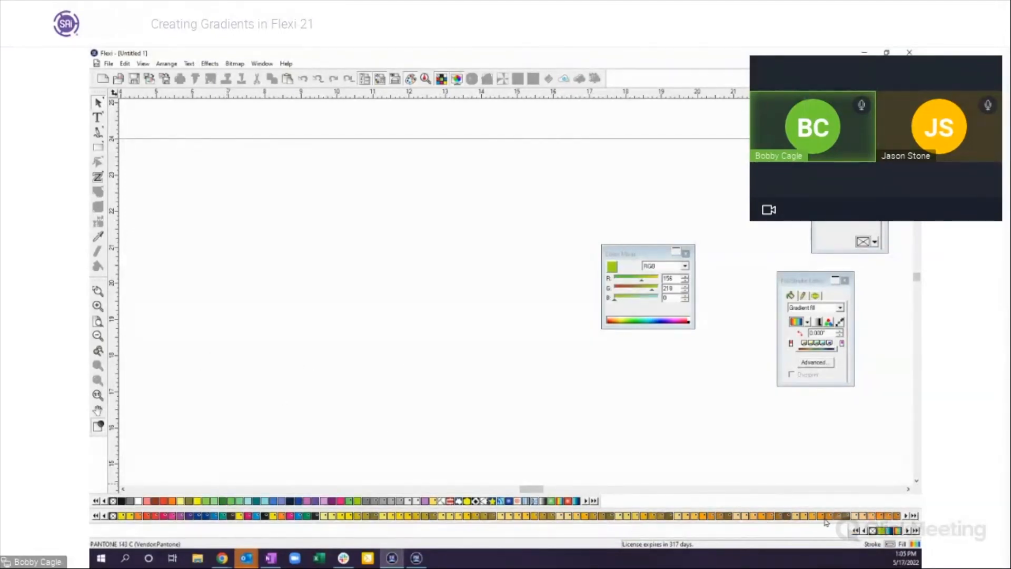
{"action": "left_click", "coordinate": [241, 532]}
Save the new swatch table as New Custom Colors and close it
{"action": "right_click", "coordinate": [263, 530]}
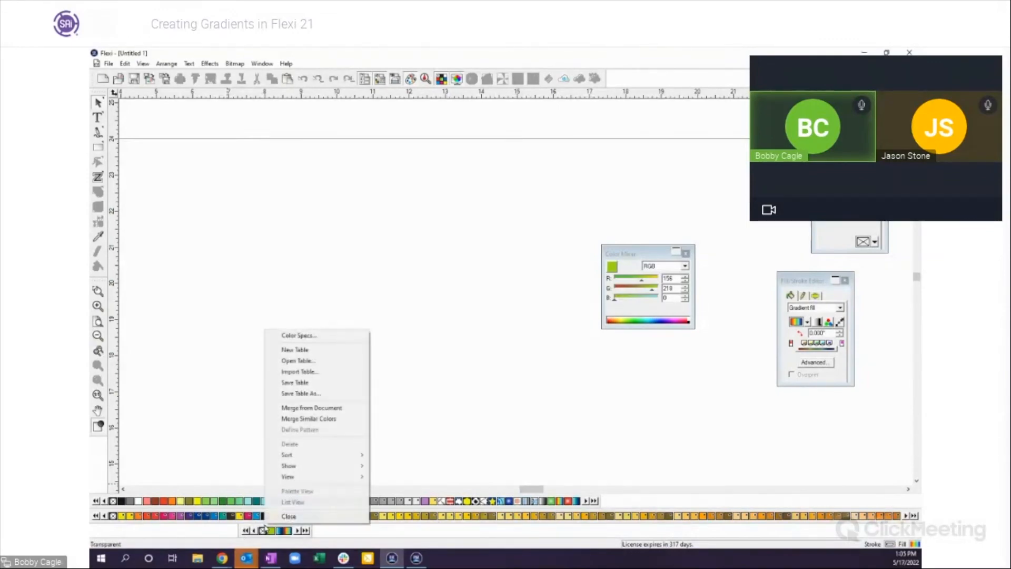
{"action": "left_click", "coordinate": [302, 393]}
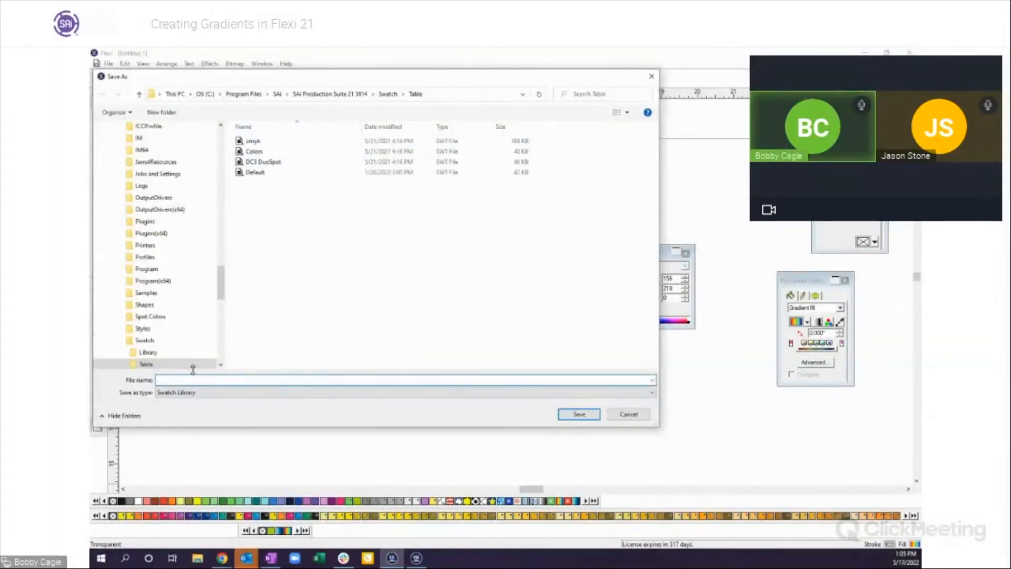
{"action": "type", "text": "nEW"}
{"action": "key", "text": "Return"}
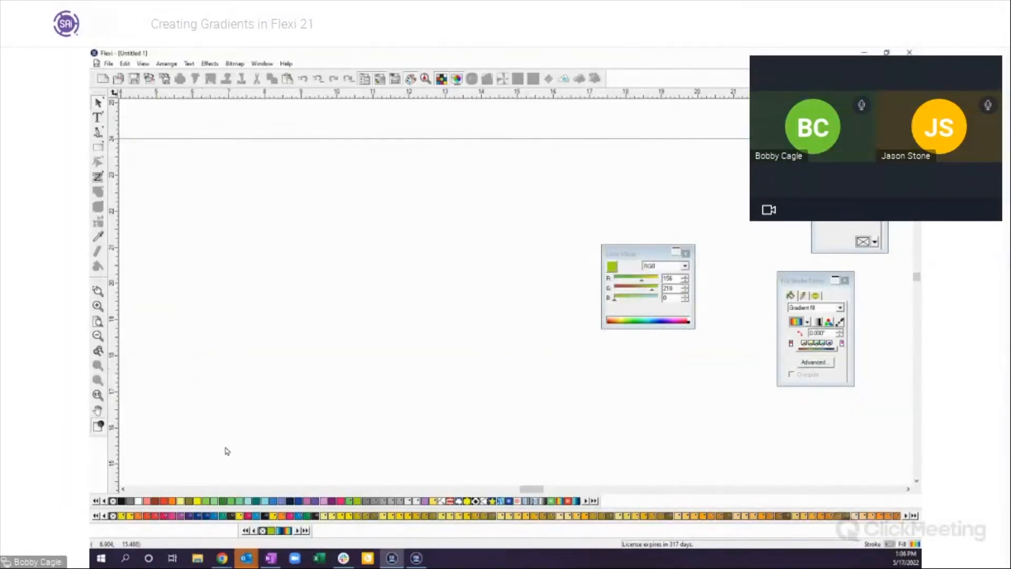
{"action": "left_click_drag", "start_coordinate": [244, 533], "coordinate": [287, 372]}
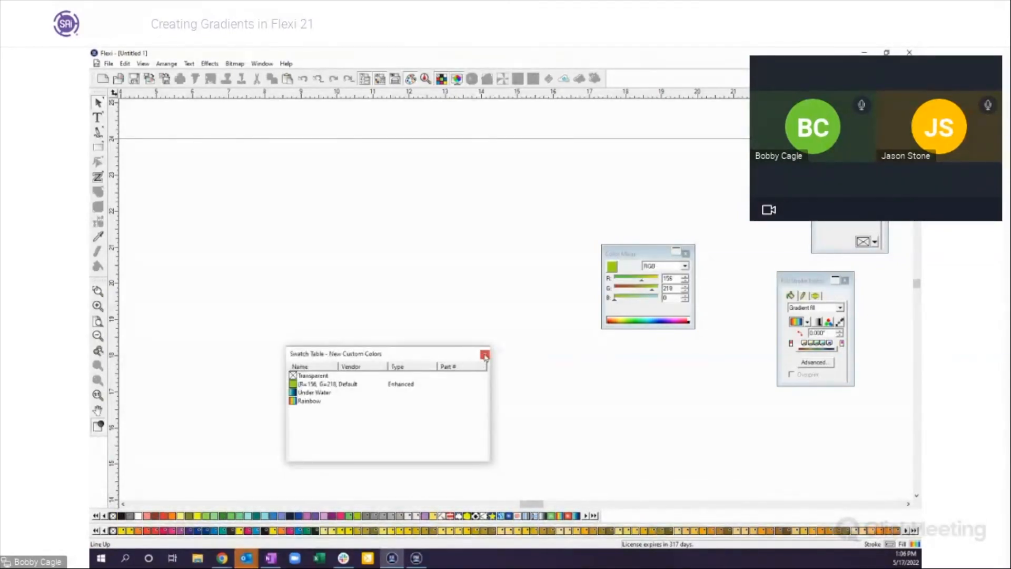
{"action": "left_click", "coordinate": [485, 355]}
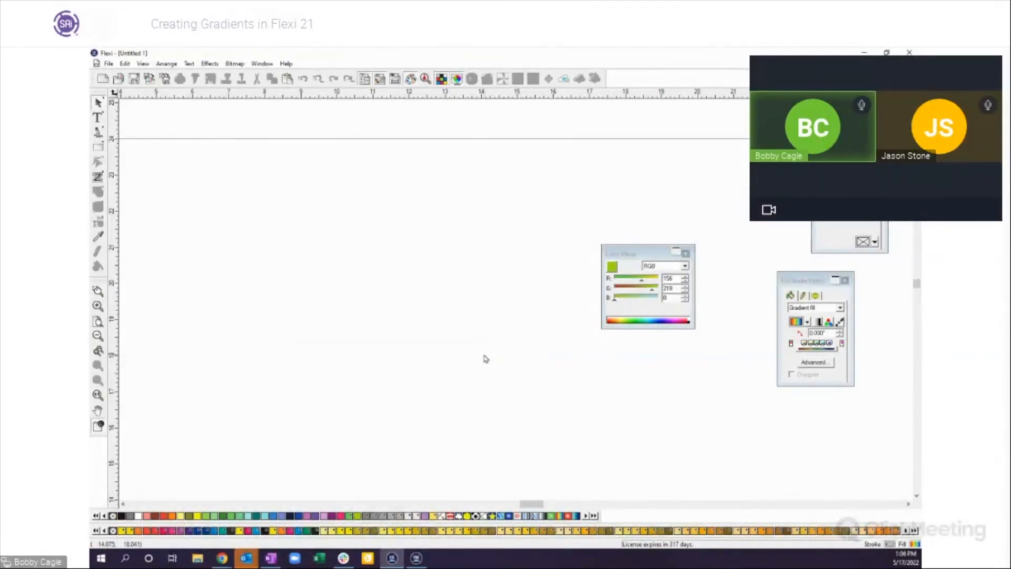
Open the saved New Custom Colors swatch table from the Swatch Table folder alongside the other swatch tables
{"action": "right_click", "coordinate": [380, 527]}
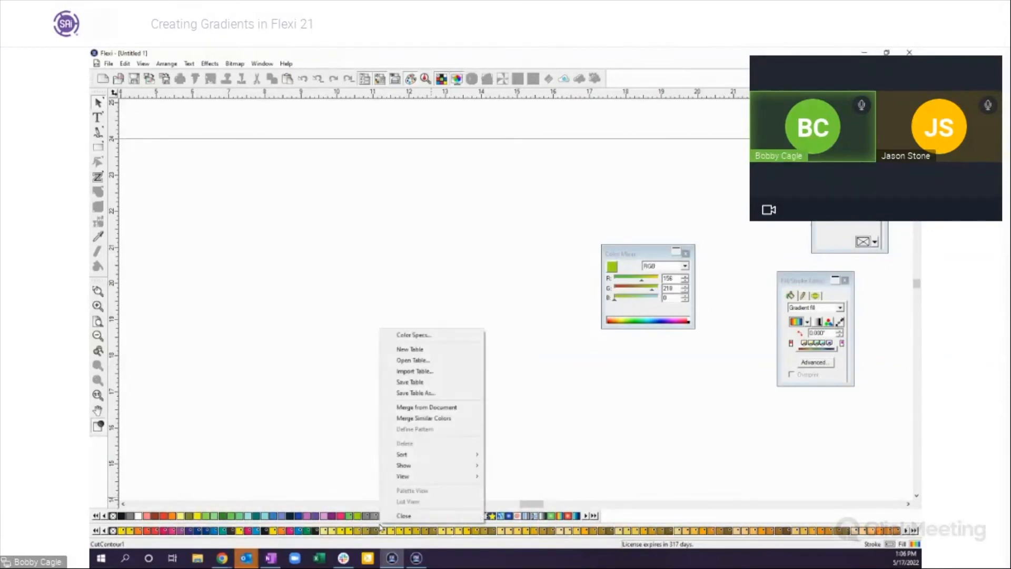
{"action": "left_click", "coordinate": [426, 364]}
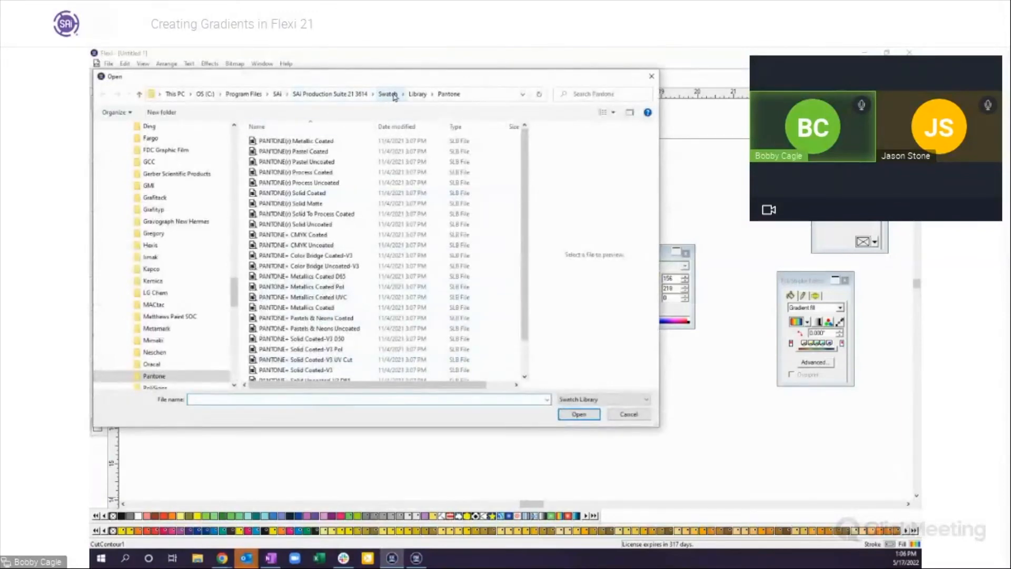
{"action": "left_click", "coordinate": [388, 94]}
{"action": "double_click", "coordinate": [267, 152]}
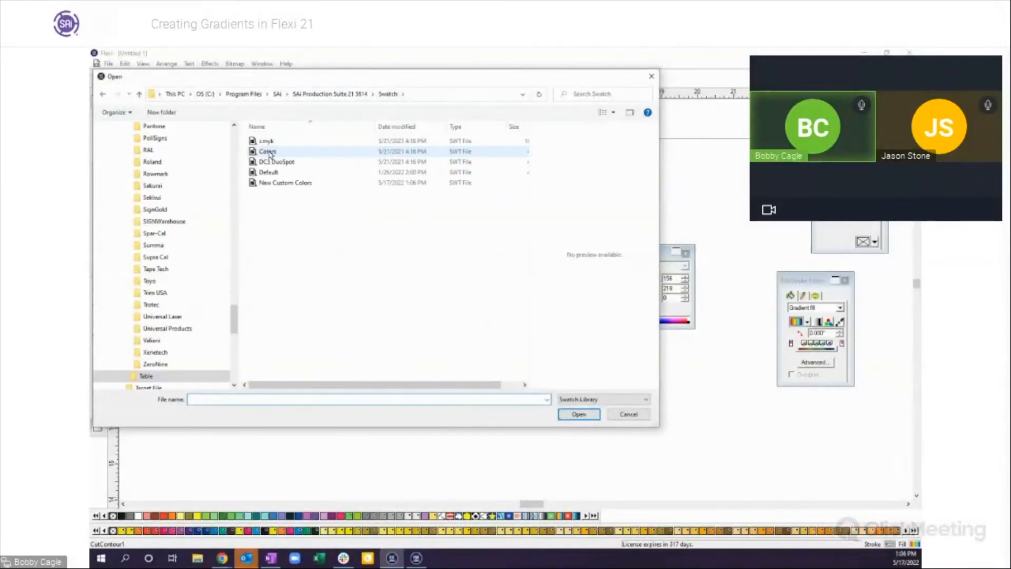
{"action": "left_click", "coordinate": [293, 184]}
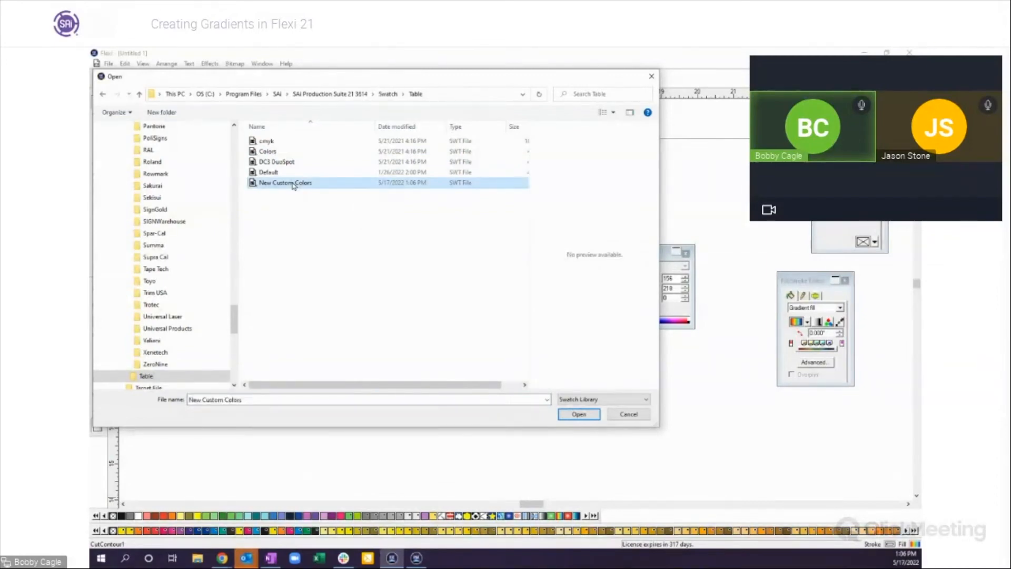
{"action": "double_click", "coordinate": [293, 184]}
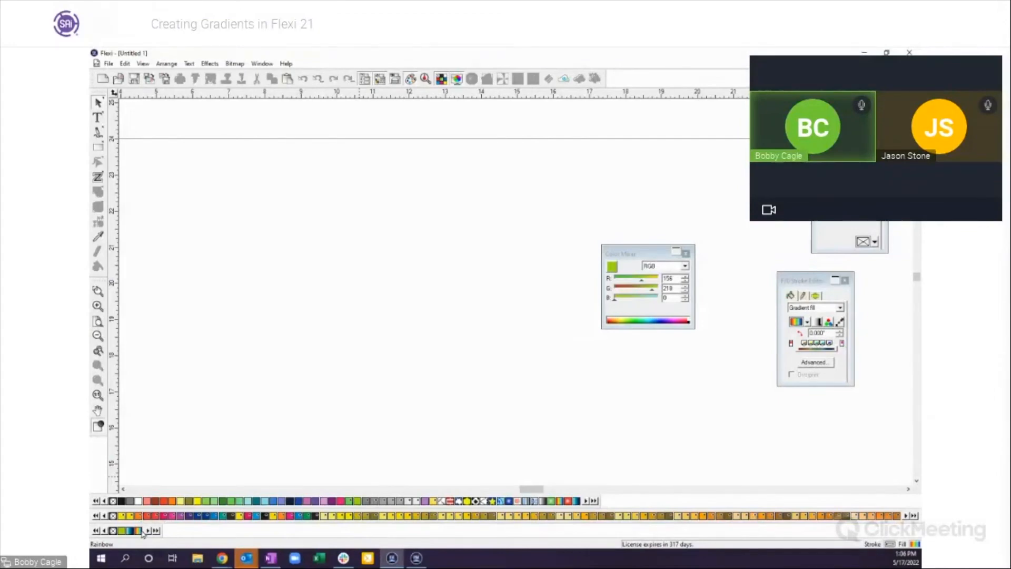
Move the Color Mixer out of the way, draw a rectangle about 7.5 by 4 in, and fill it with the Rainbow gradient
{"action": "left_click_drag", "start_coordinate": [653, 256], "coordinate": [768, 111]}
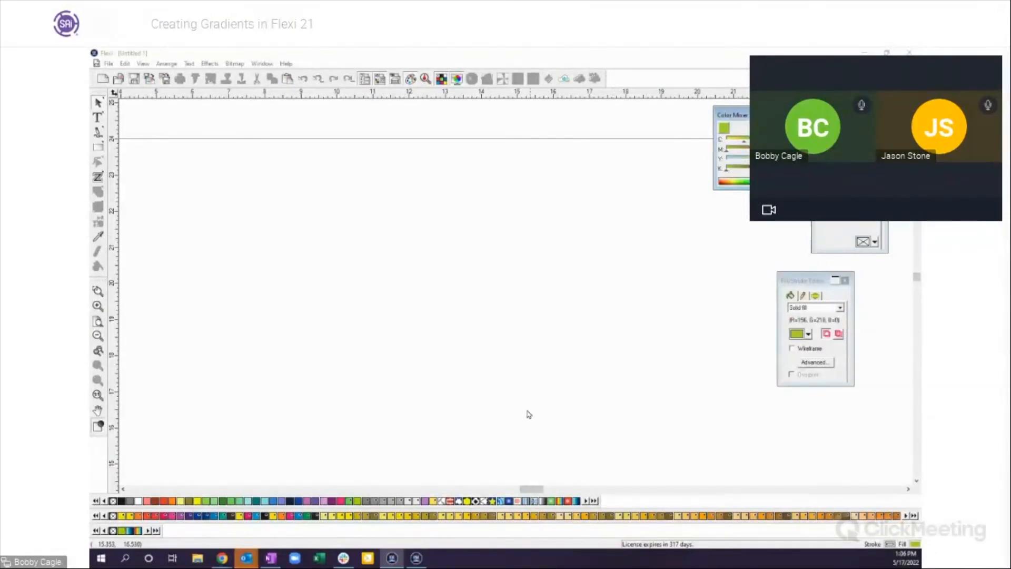
{"action": "left_click", "coordinate": [97, 150]}
{"action": "left_click_drag", "start_coordinate": [270, 197], "coordinate": [543, 343]}
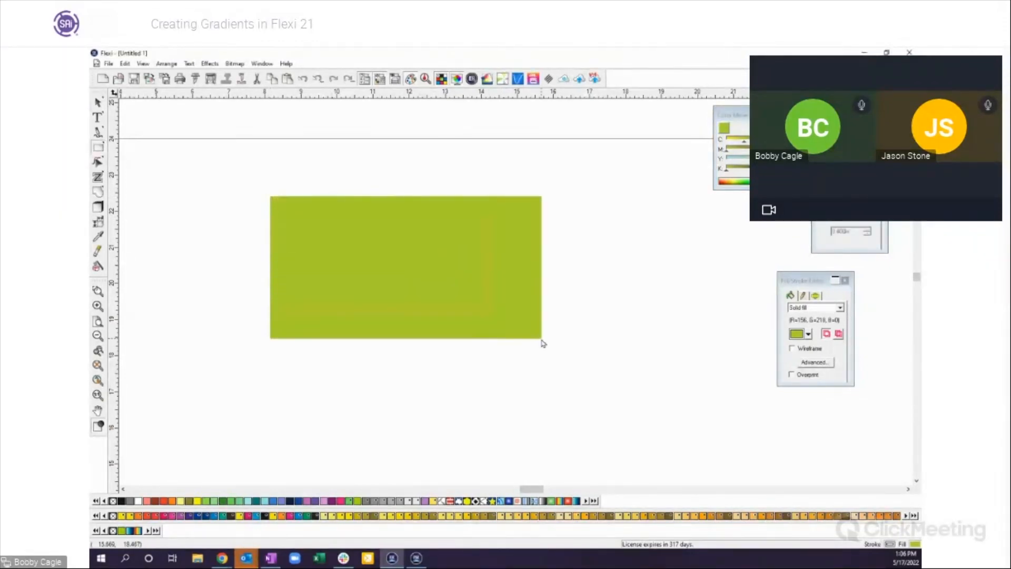
{"action": "left_click", "coordinate": [559, 501]}
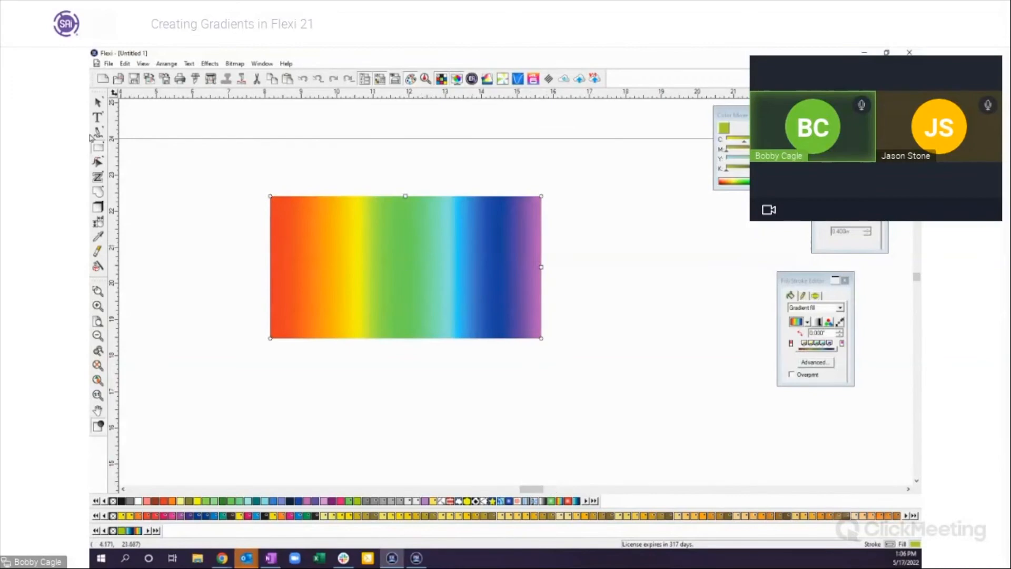
Try to sample the rectangle's green band with the eyedropper and bring the Color Mixer into view
{"action": "left_click", "coordinate": [97, 101]}
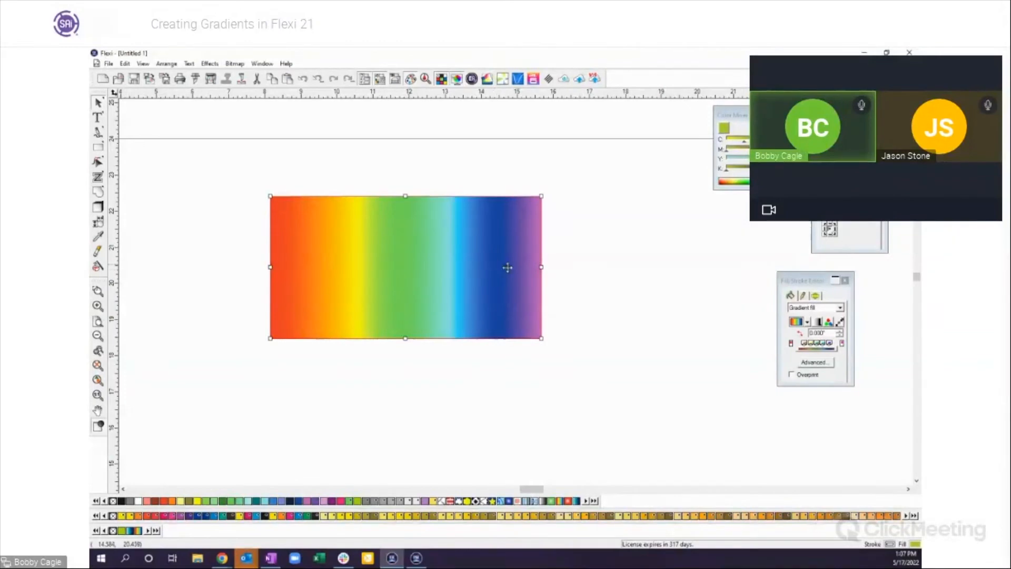
{"action": "left_click", "coordinate": [98, 238]}
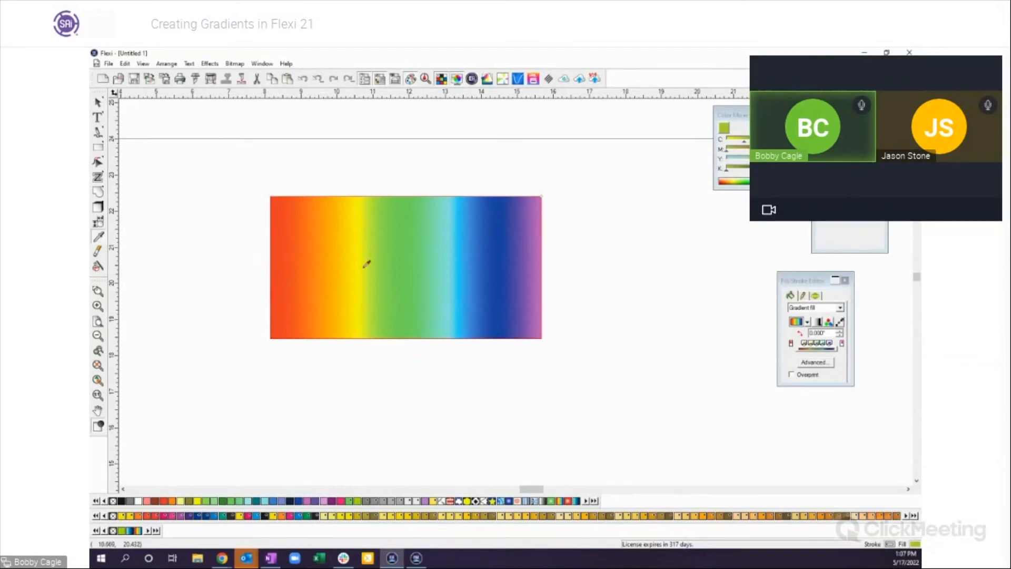
{"action": "left_click", "coordinate": [412, 259]}
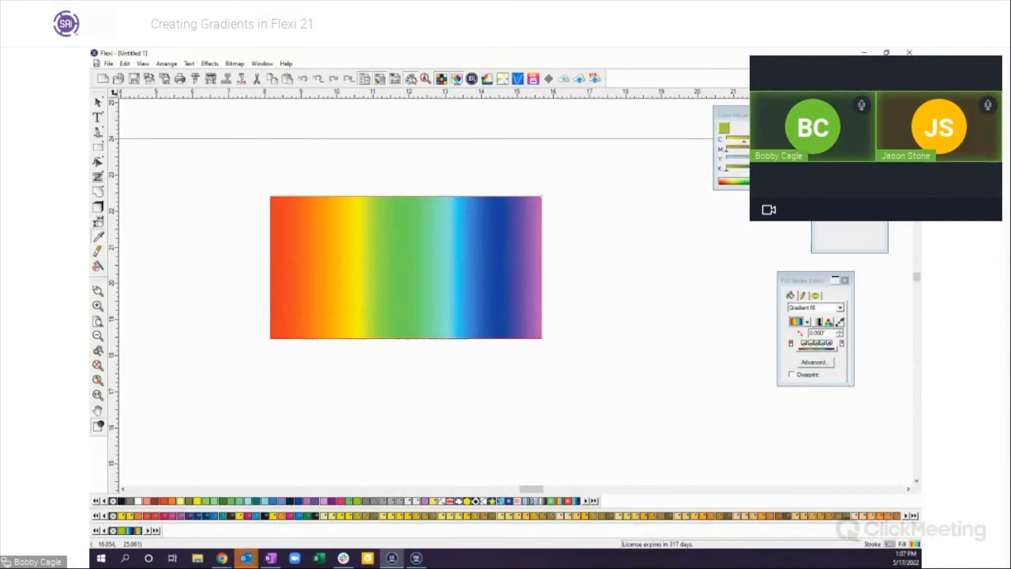
{"action": "left_click", "coordinate": [412, 78]}
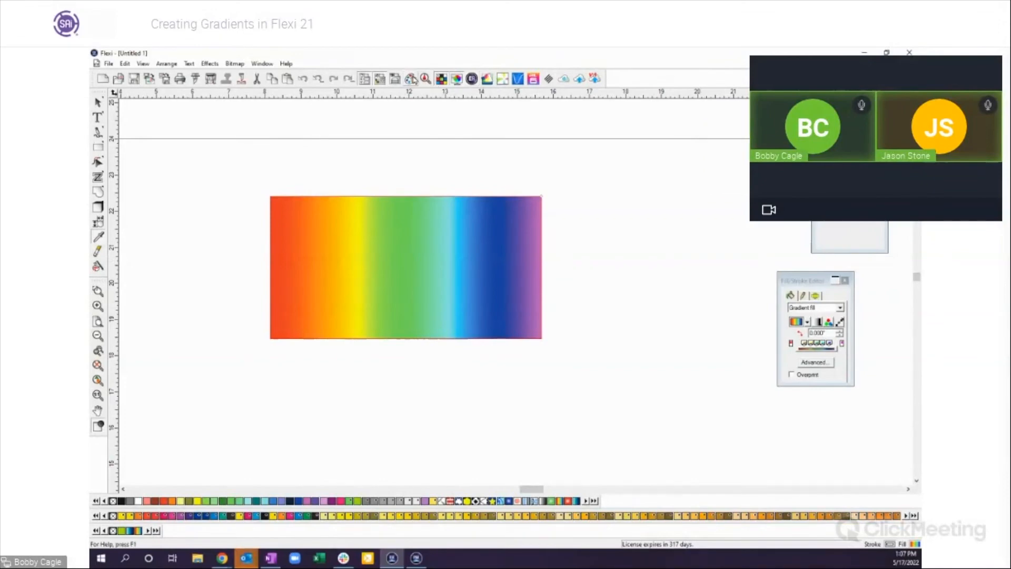
{"action": "left_click", "coordinate": [412, 79]}
{"action": "left_click_drag", "start_coordinate": [724, 116], "coordinate": [718, 178]}
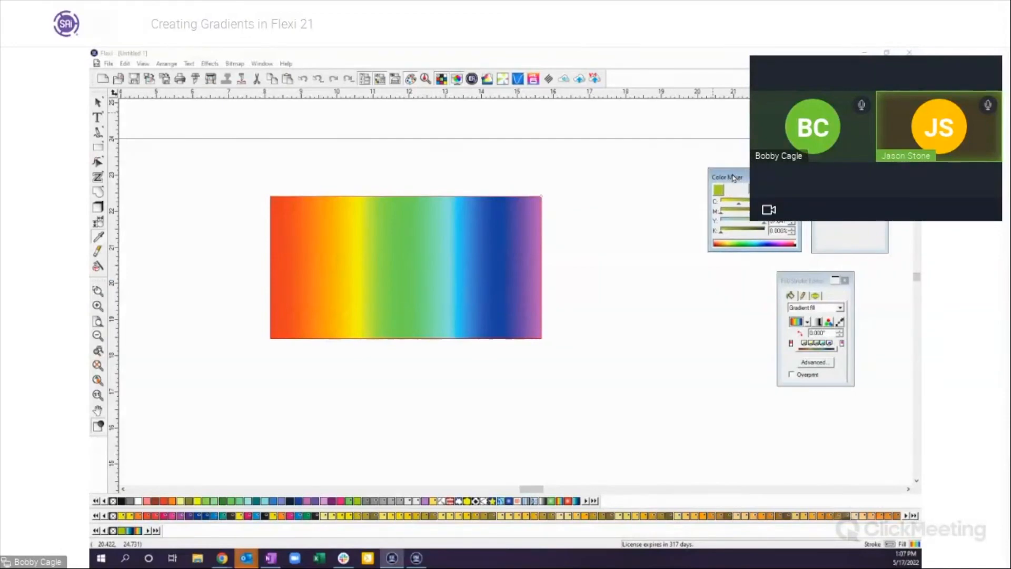
{"action": "left_click", "coordinate": [416, 255]}
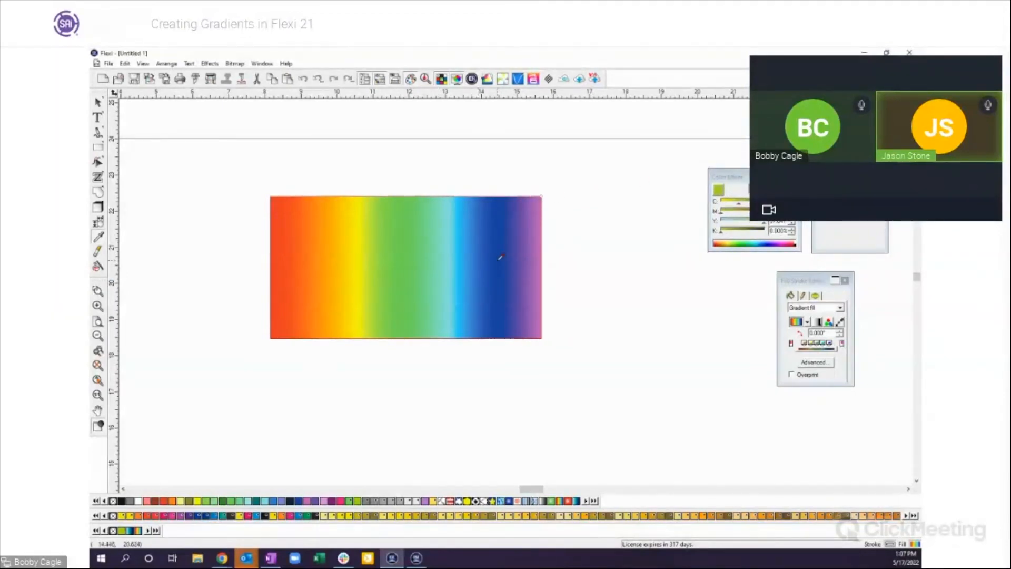
Move the Fill/Stroke Editor and Color Mixer into clear view and try to sample the gradient's dark blue band
{"action": "left_click", "coordinate": [803, 282]}
{"action": "left_click_drag", "start_coordinate": [814, 282], "coordinate": [782, 302]}
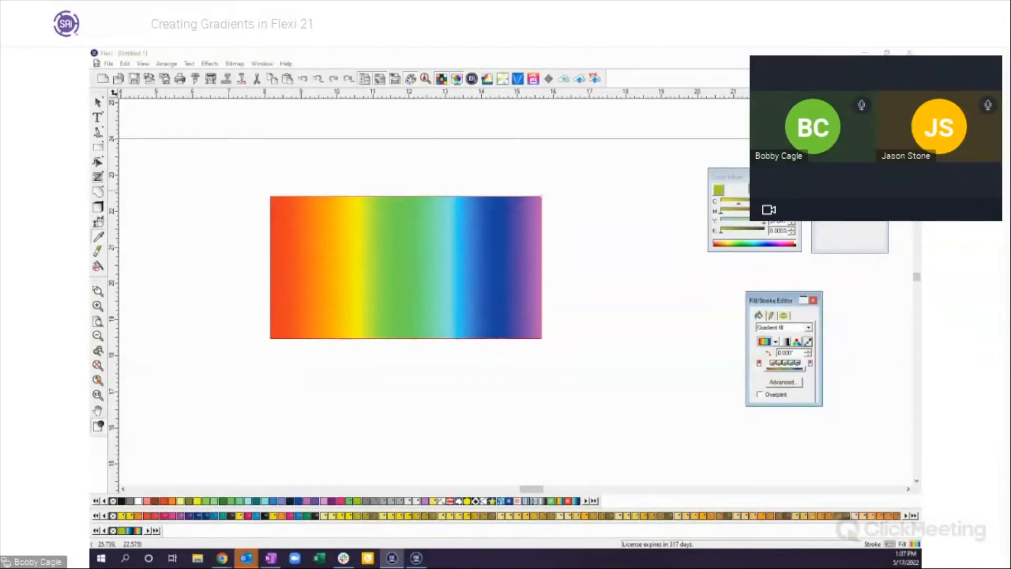
{"action": "left_click", "coordinate": [411, 79]}
{"action": "left_click", "coordinate": [411, 79]}
{"action": "left_click_drag", "start_coordinate": [766, 176], "coordinate": [714, 191]}
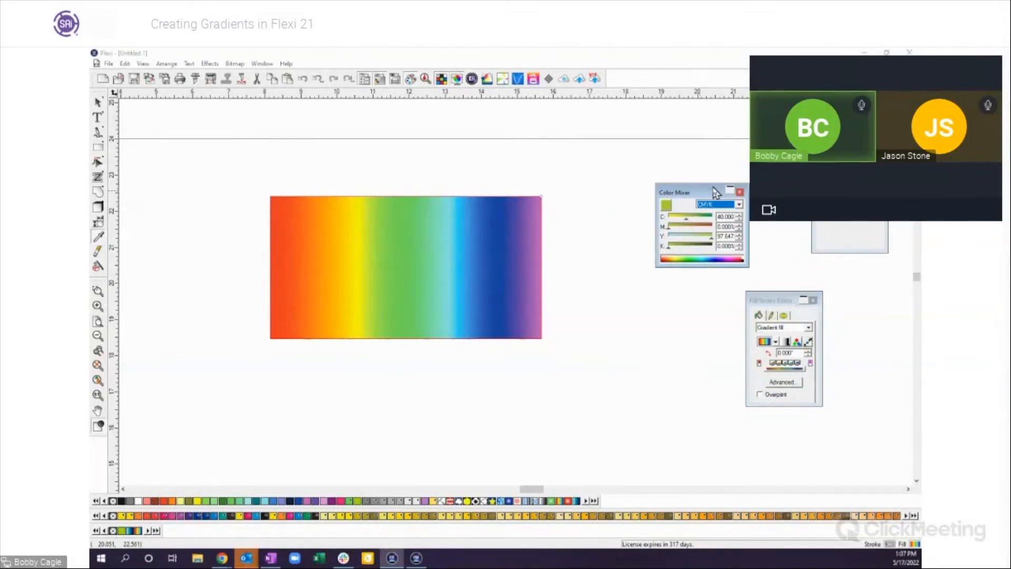
{"action": "left_click", "coordinate": [503, 263]}
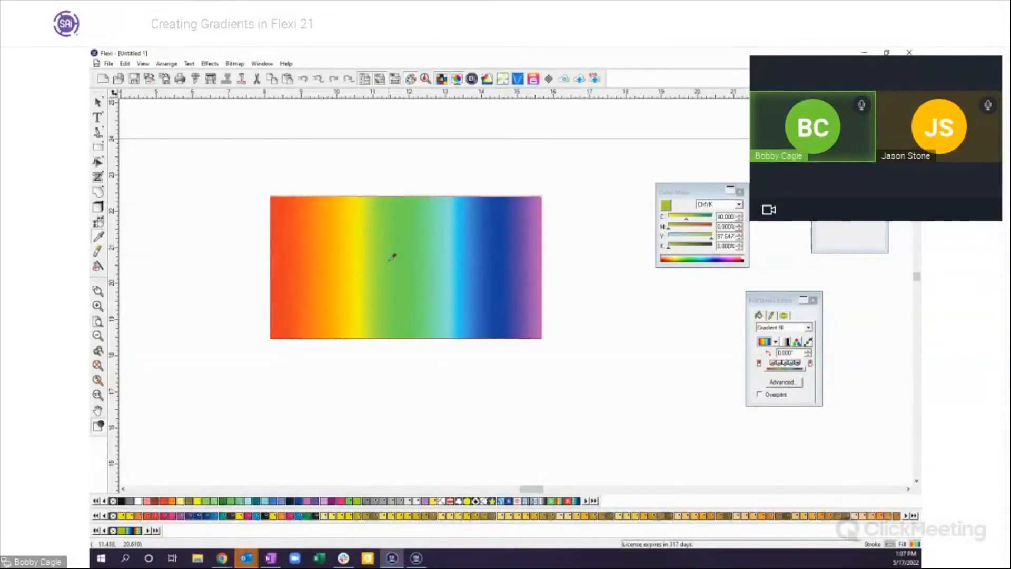
{"action": "left_click_drag", "start_coordinate": [702, 193], "coordinate": [706, 185]}
Examine the dark blue stop's position and color choices in the Rainbow gradient's advanced settings, then cancel the dialog
{"action": "left_click", "coordinate": [808, 342]}
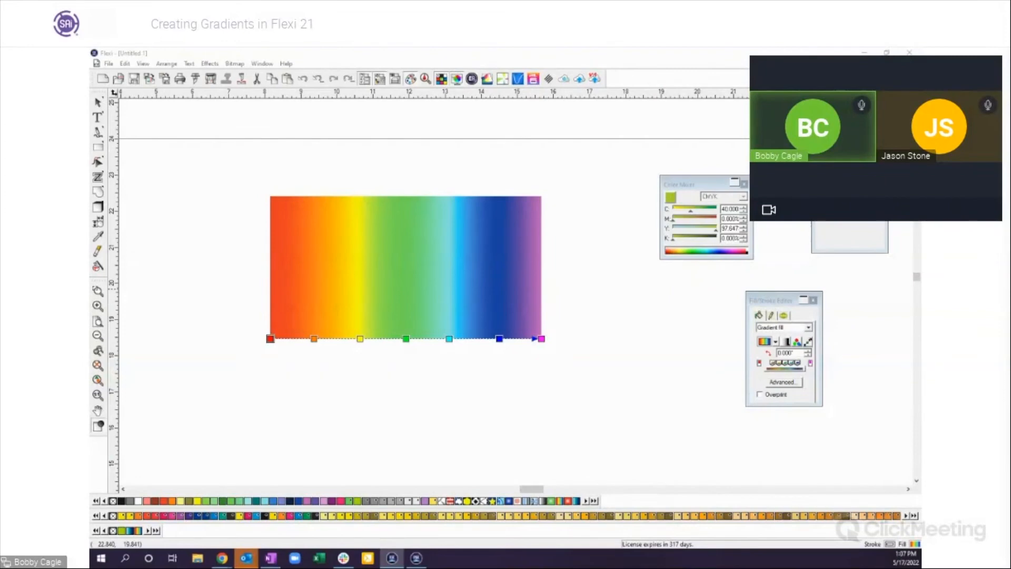
{"action": "left_click", "coordinate": [781, 382]}
{"action": "left_click_drag", "start_coordinate": [795, 251], "coordinate": [609, 378]}
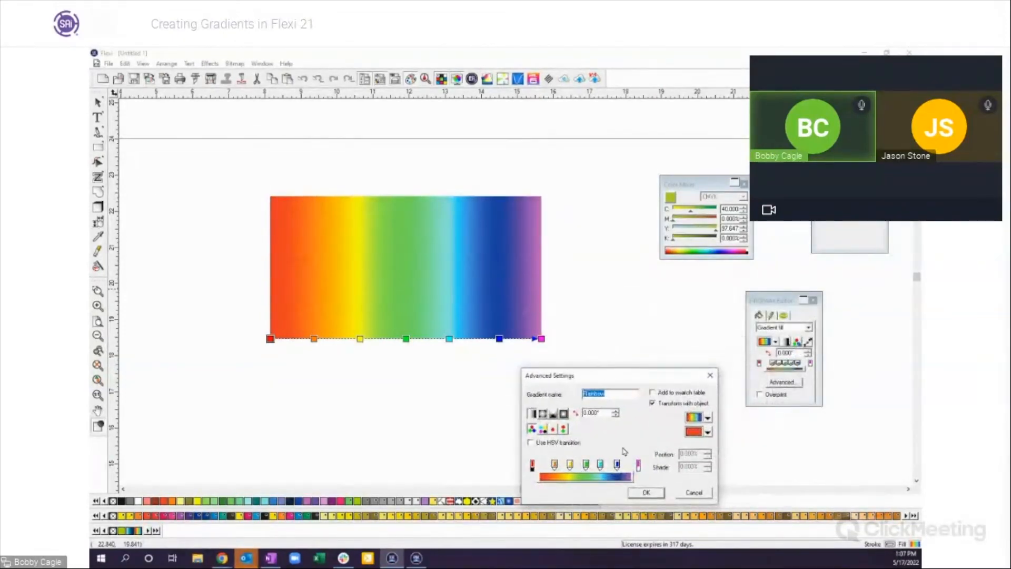
{"action": "left_click", "coordinate": [617, 464]}
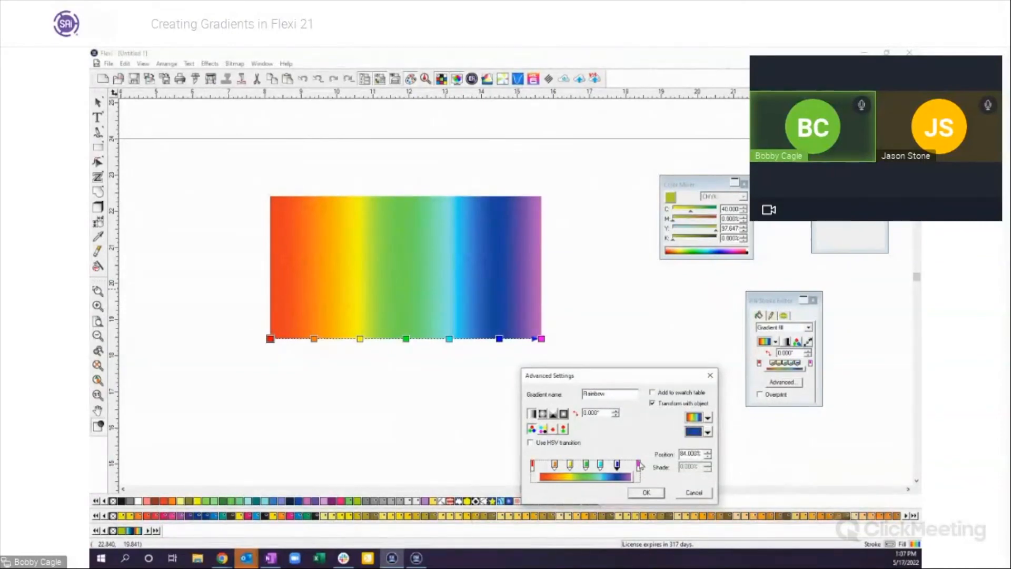
{"action": "left_click", "coordinate": [708, 432]}
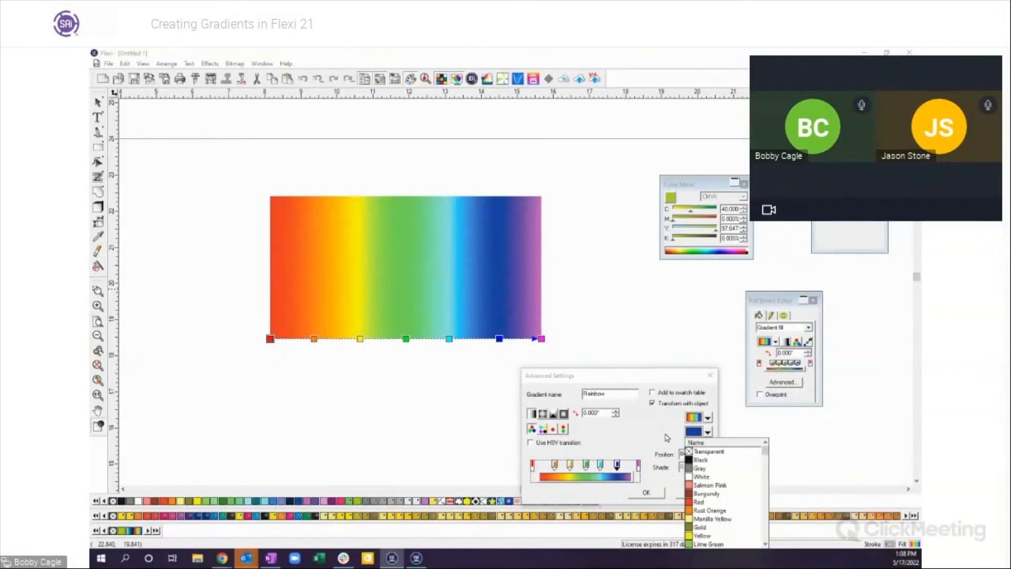
{"action": "left_click", "coordinate": [618, 468]}
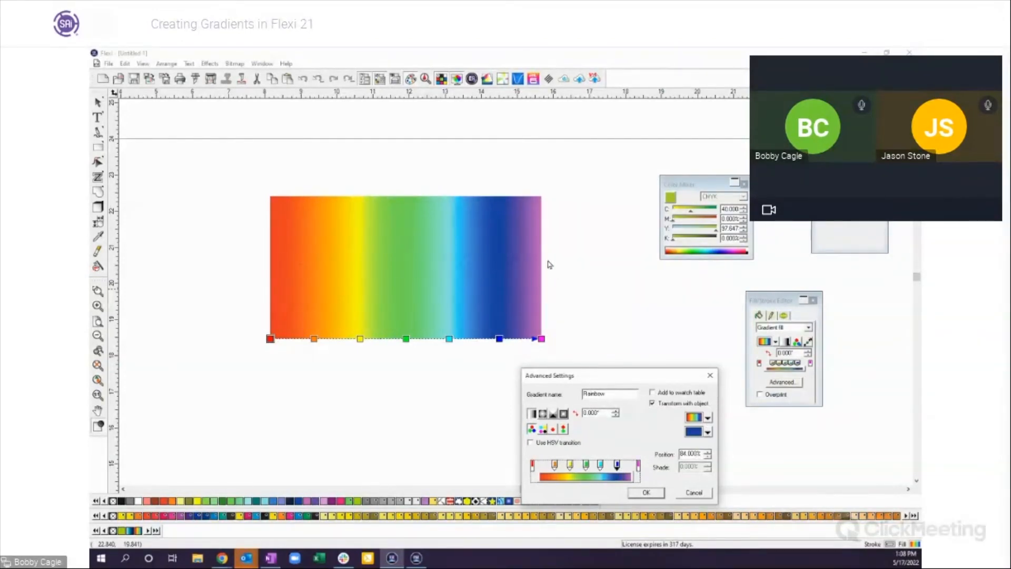
{"action": "left_click", "coordinate": [602, 201]}
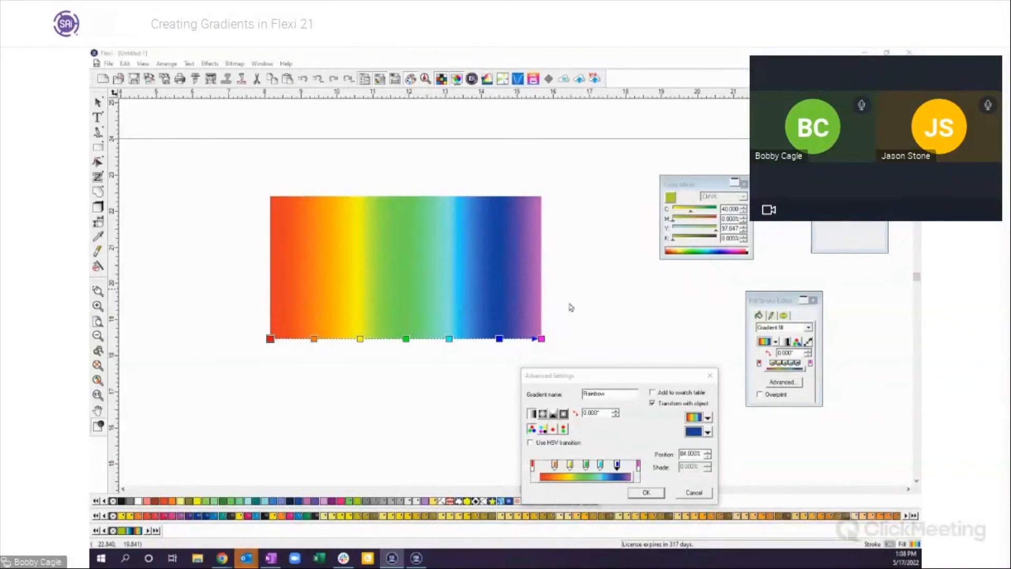
{"action": "left_click", "coordinate": [694, 492]}
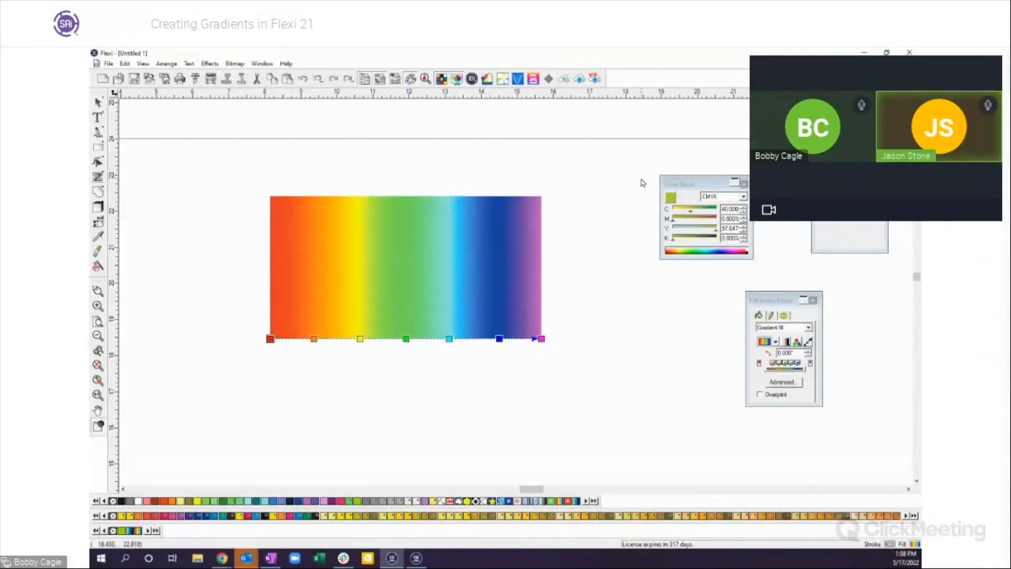
Reposition the linear gradient line almost horizontally so that it extends past both sides of the rectangle
{"action": "left_click_drag", "start_coordinate": [645, 162], "coordinate": [621, 319]}
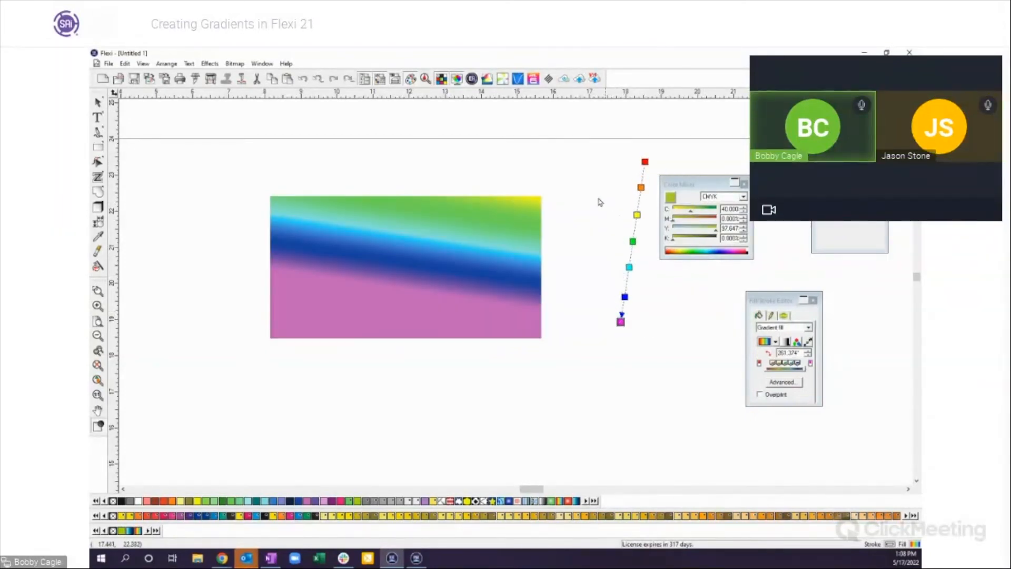
{"action": "left_click_drag", "start_coordinate": [644, 162], "coordinate": [247, 321]}
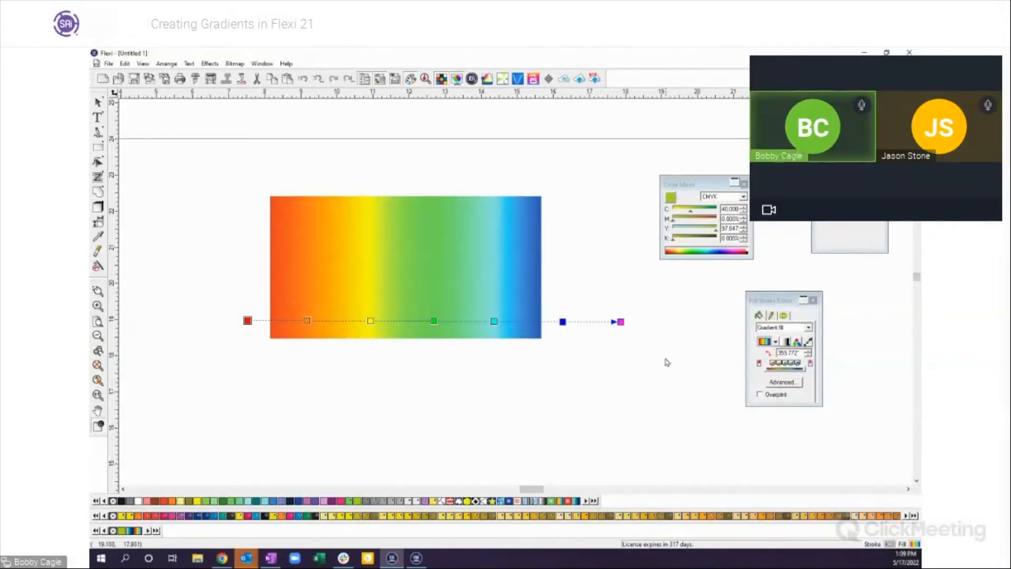
{"action": "left_click", "coordinate": [807, 343]}
Change the rectangle's fill to a conical gradient, center it near the rectangle's middle, and point its red start upward at about 97°
{"action": "left_click", "coordinate": [785, 341]}
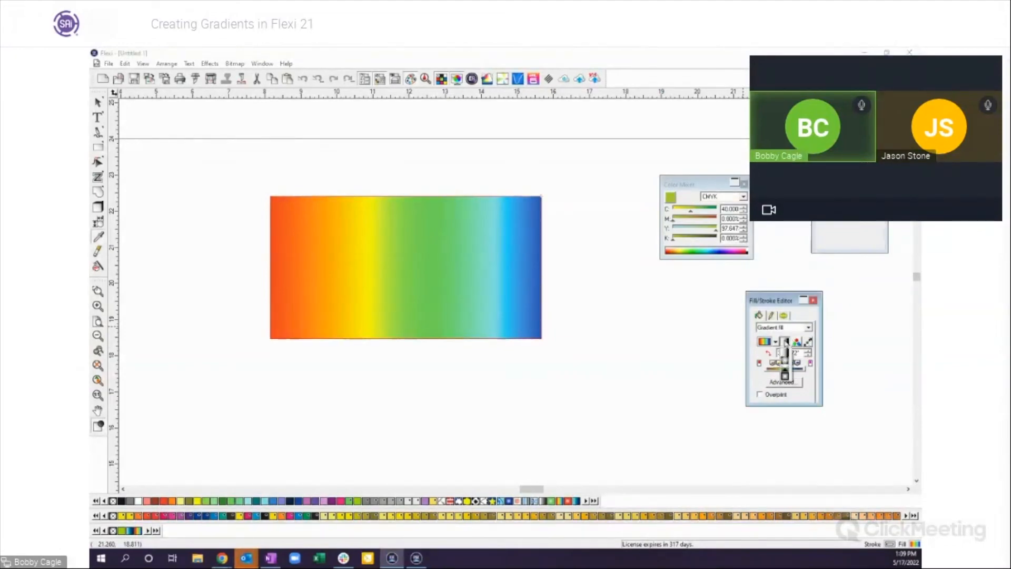
{"action": "left_click", "coordinate": [785, 374]}
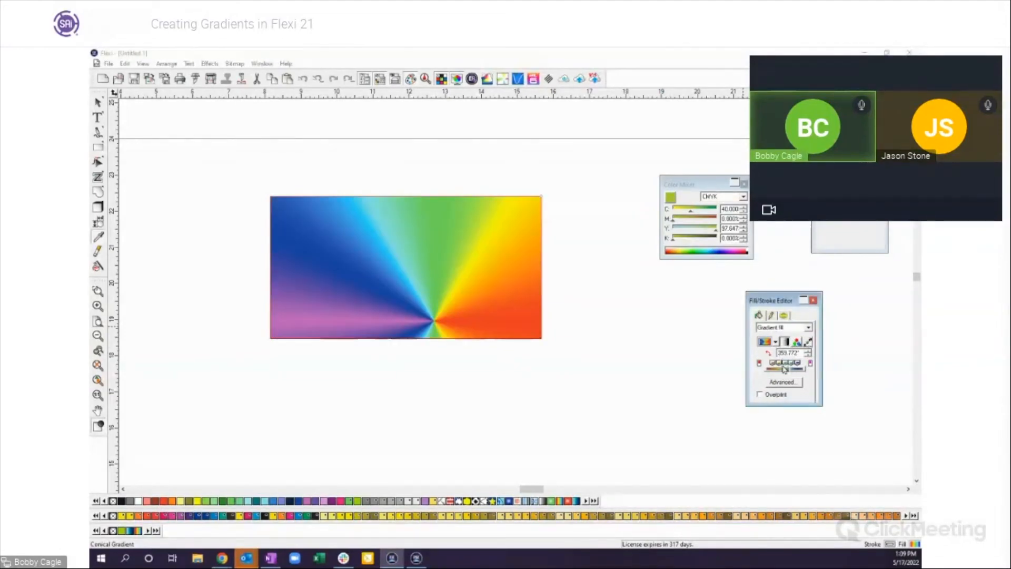
{"action": "left_click", "coordinate": [807, 343]}
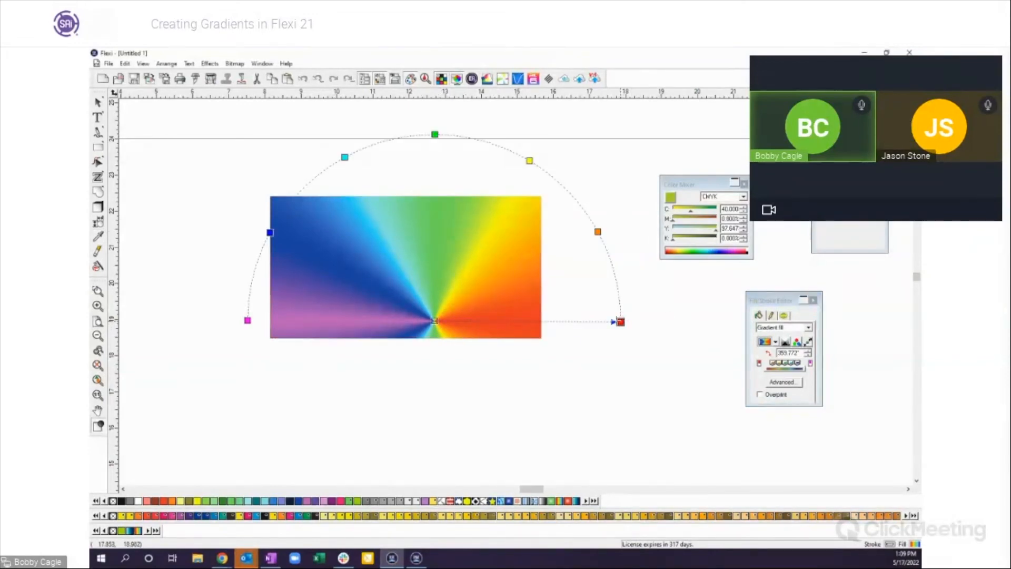
{"action": "left_click_drag", "start_coordinate": [620, 321], "coordinate": [420, 199]}
{"action": "left_click_drag", "start_coordinate": [434, 320], "coordinate": [412, 283]}
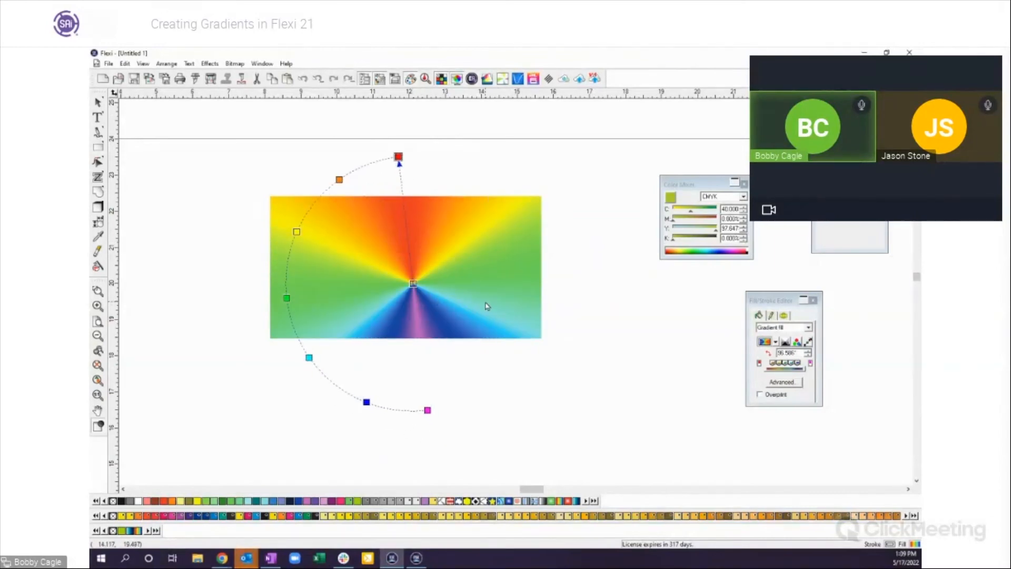
Select the conical gradient rectangle and delete it
{"action": "left_click", "coordinate": [97, 103]}
{"action": "left_click_drag", "start_coordinate": [185, 153], "coordinate": [590, 384]}
{"action": "key", "text": "Delete"}
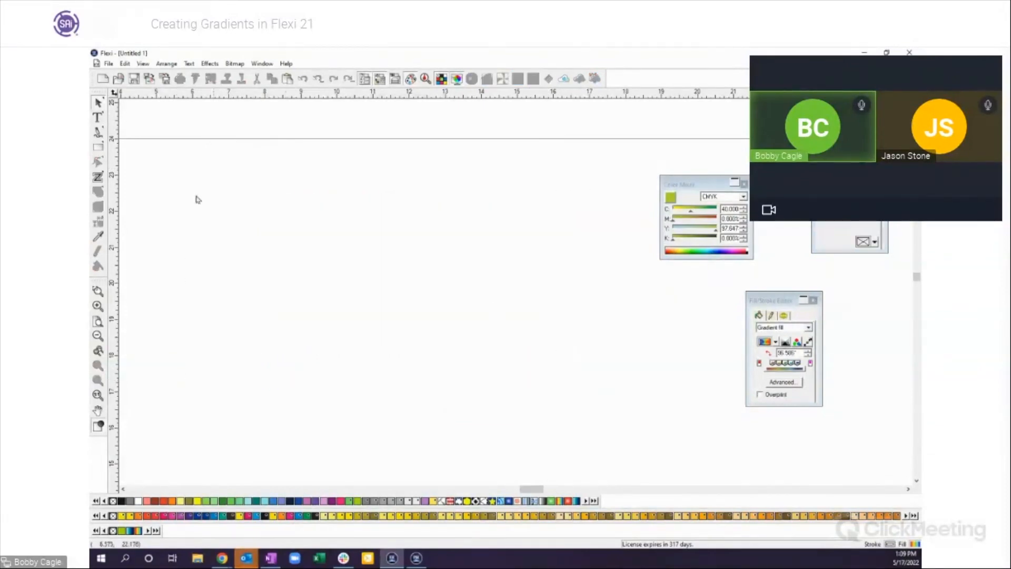
Draw a rectangle about 3.4 by 2.8 in and fill it with solid Black
{"action": "left_click", "coordinate": [98, 147]}
{"action": "mouse_move", "coordinate": [336, 214]}
{"action": "left_mouse_down"}
{"action": "mouse_move", "coordinate": [363, 249]}
{"action": "mouse_move", "coordinate": [457, 316]}
{"action": "left_mouse_up"}
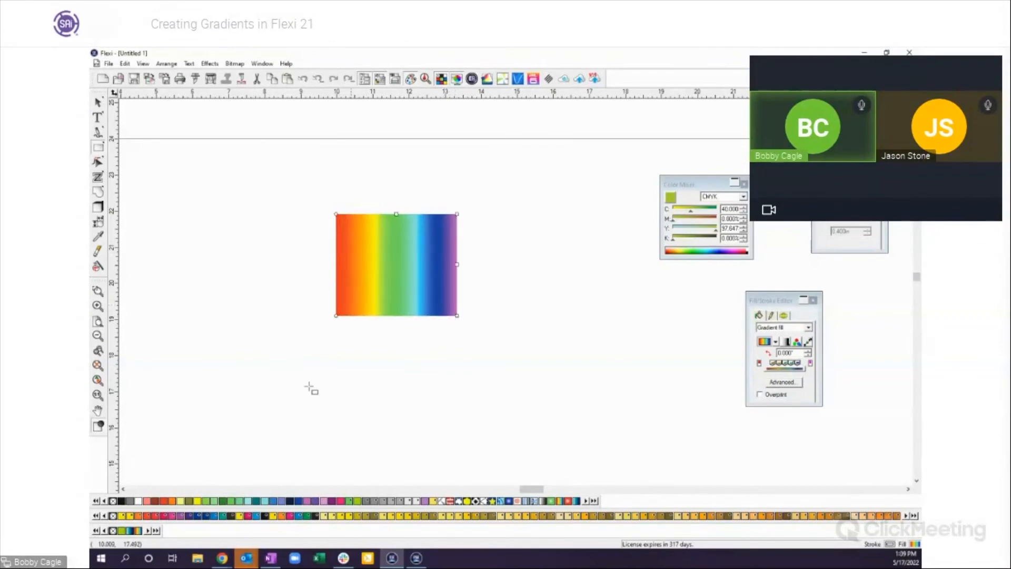
{"action": "left_click", "coordinate": [120, 501]}
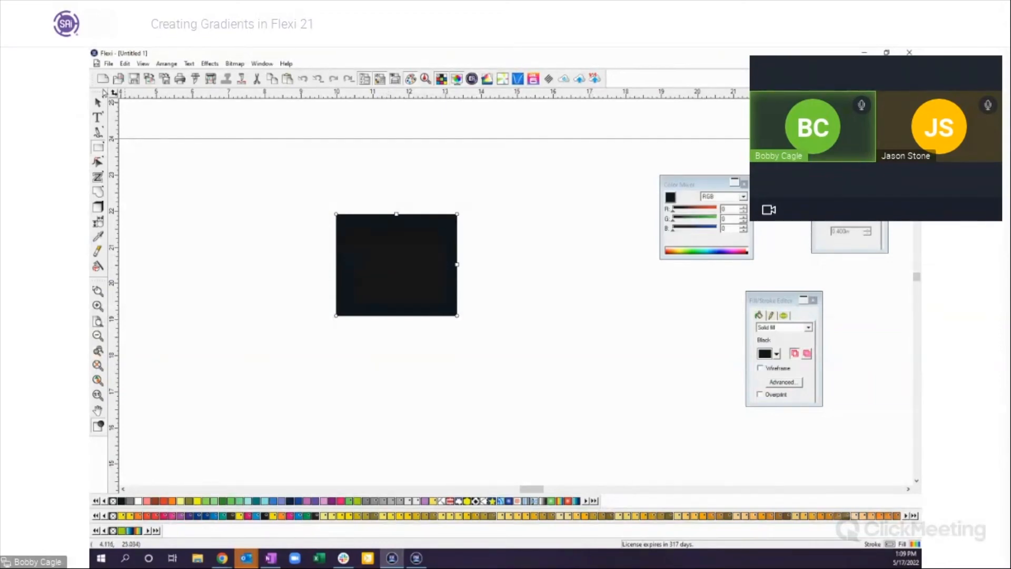
Rotate the black rectangle about 45° and stretch it horizontally into a diamond about 9.9 in wide
{"action": "left_click", "coordinate": [406, 277]}
{"action": "left_click_drag", "start_coordinate": [459, 213], "coordinate": [405, 182]}
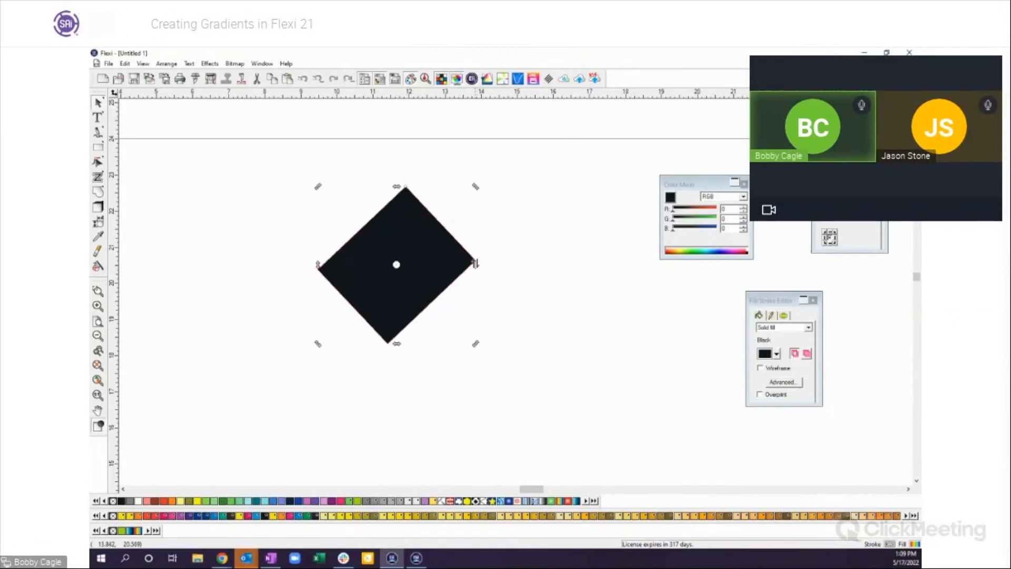
{"action": "left_click", "coordinate": [437, 270]}
{"action": "left_click_drag", "start_coordinate": [475, 264], "coordinate": [677, 290]}
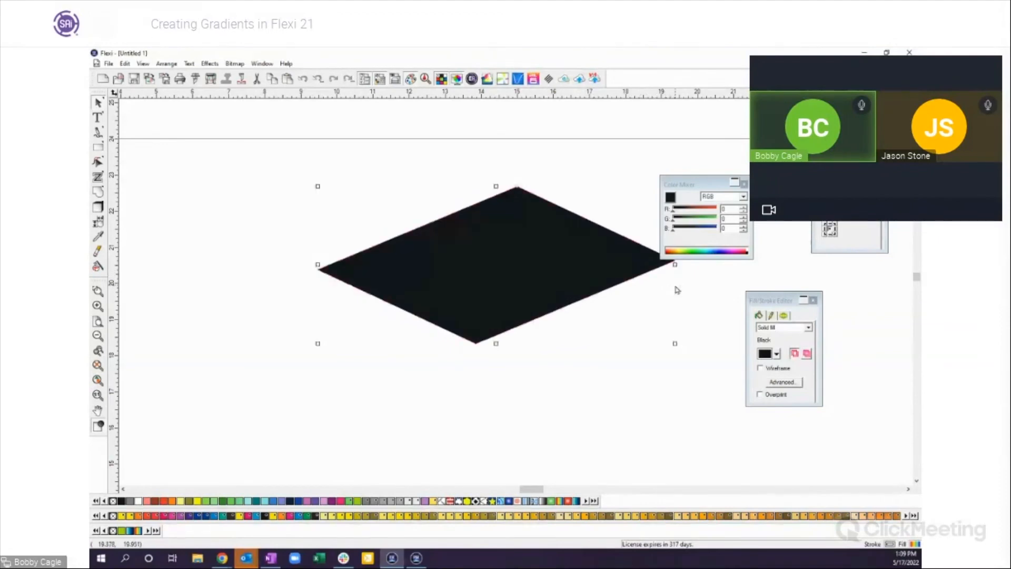
Add a red shadow offset about 0.2 in straight down from the black diamond and move the diamond about 1.1 in lower
{"action": "left_click", "coordinate": [209, 63]}
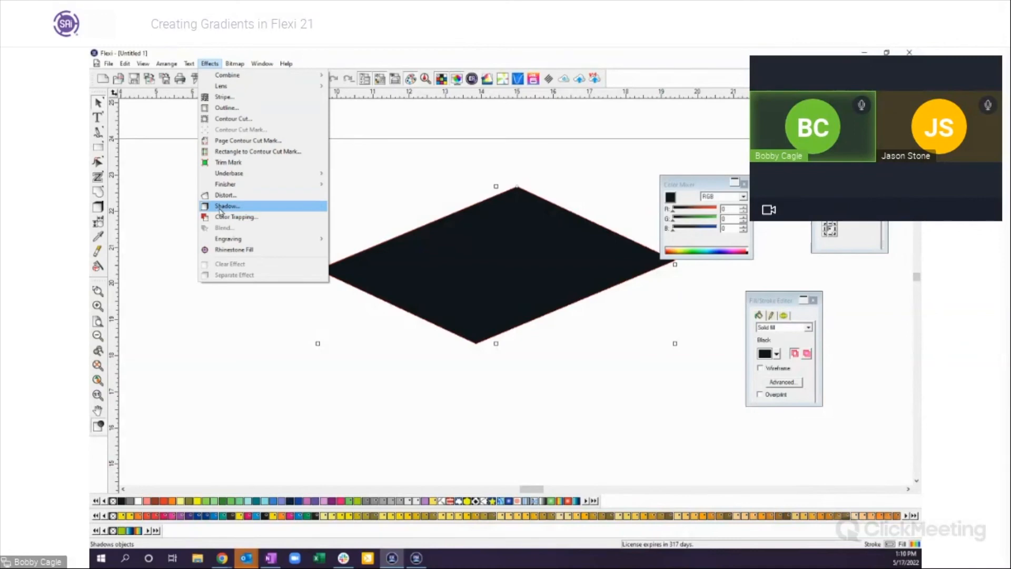
{"action": "left_click", "coordinate": [227, 206]}
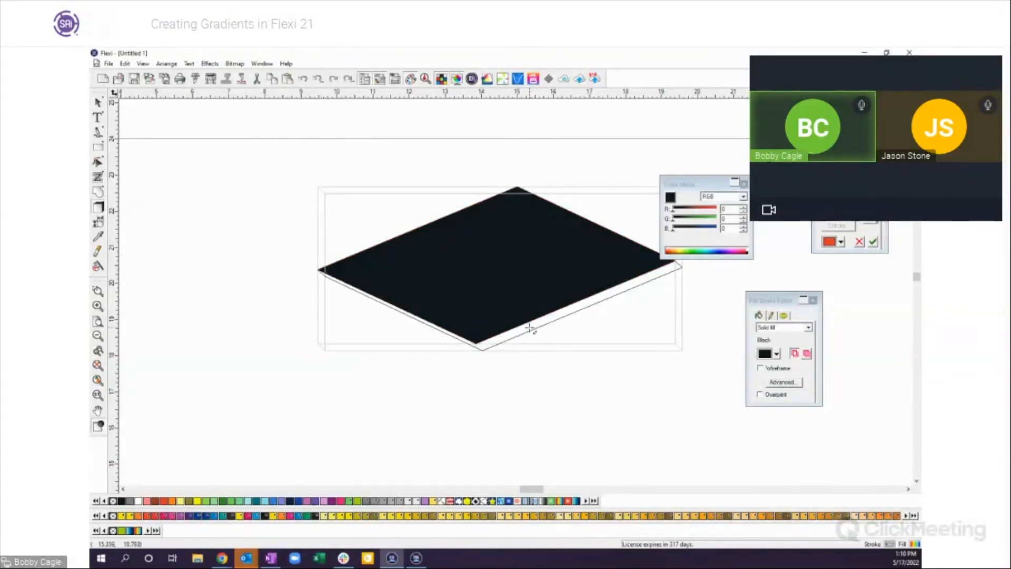
{"action": "left_click_drag", "start_coordinate": [527, 348], "coordinate": [518, 348]}
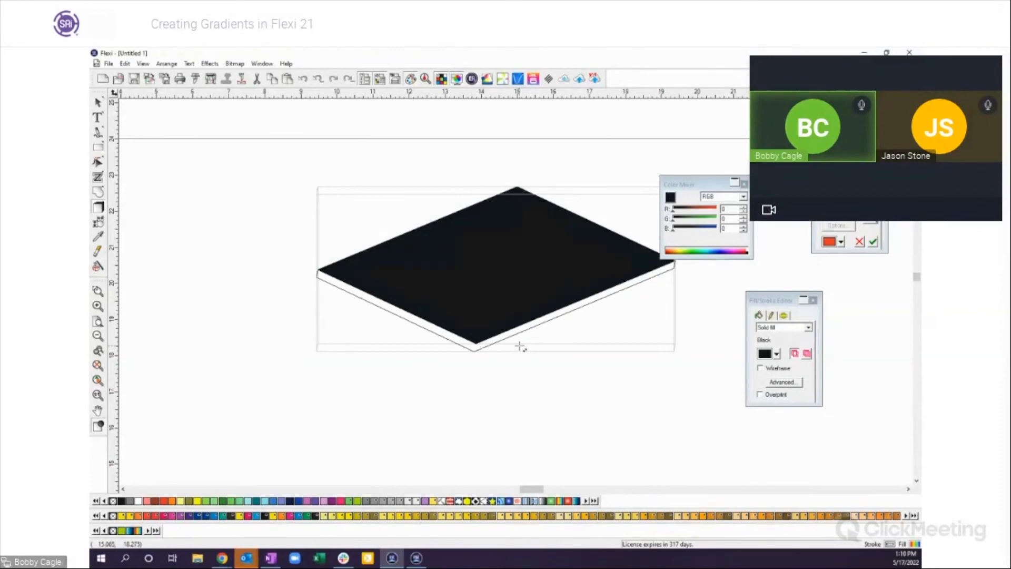
{"action": "left_click", "coordinate": [877, 245]}
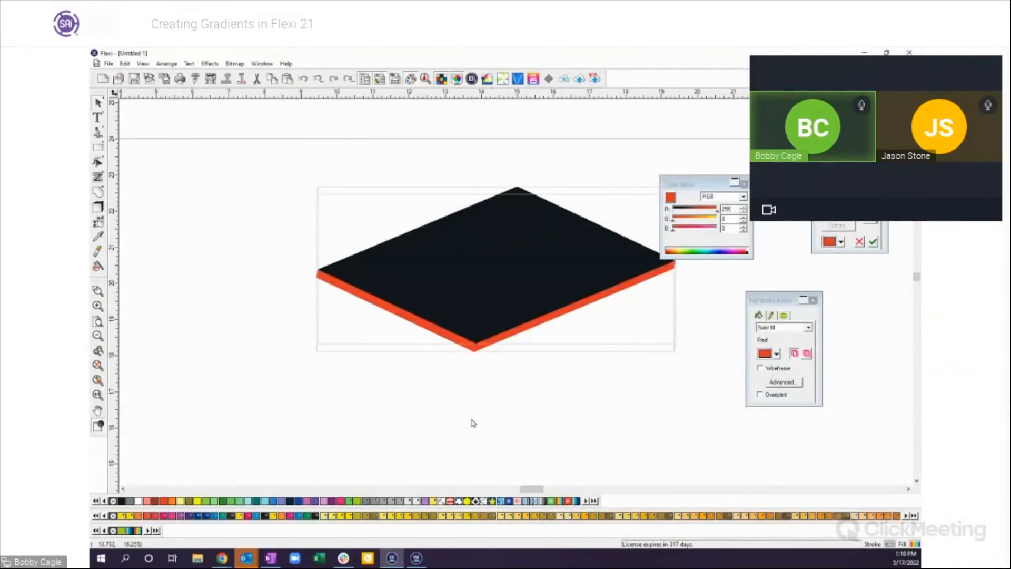
{"action": "left_click_drag", "start_coordinate": [507, 291], "coordinate": [485, 329]}
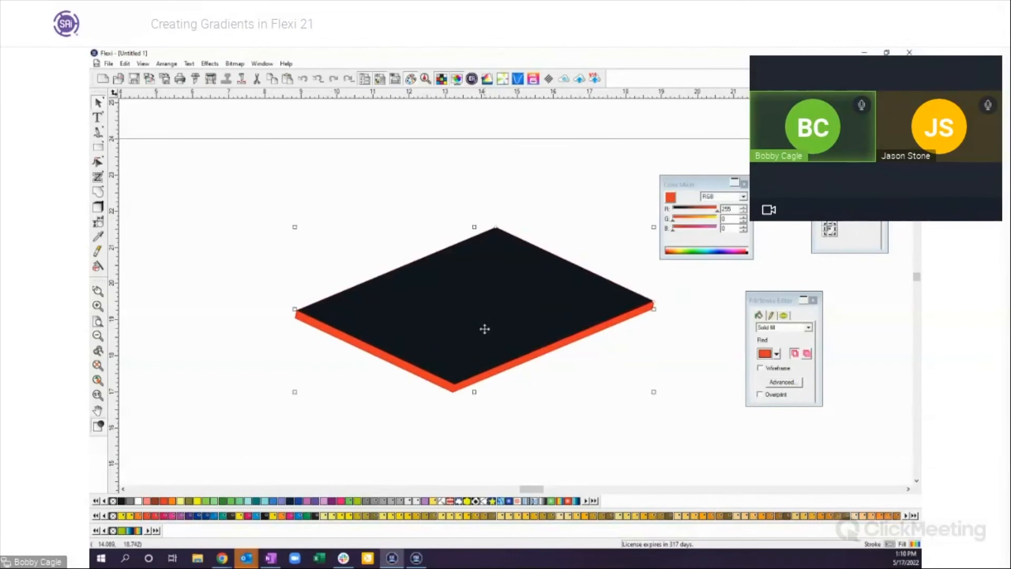
Draw a circle about 5.2 in in diameter overlapping the upper part of the black diamond
{"action": "left_click", "coordinate": [97, 149]}
{"action": "left_click", "coordinate": [151, 152]}
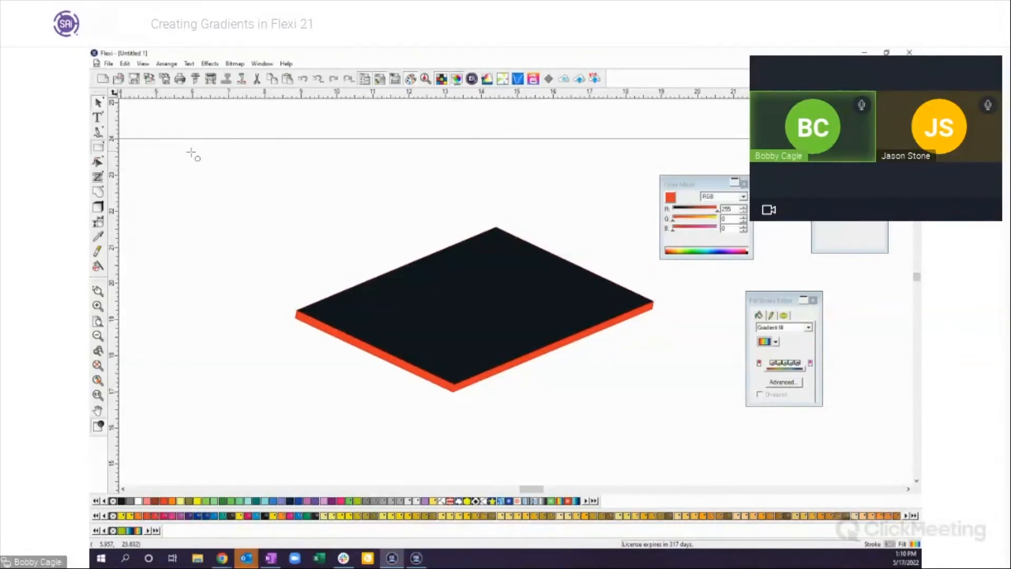
{"action": "left_click_drag", "start_coordinate": [403, 180], "coordinate": [482, 225]}
{"action": "left_click_drag", "start_coordinate": [409, 186], "coordinate": [480, 245]}
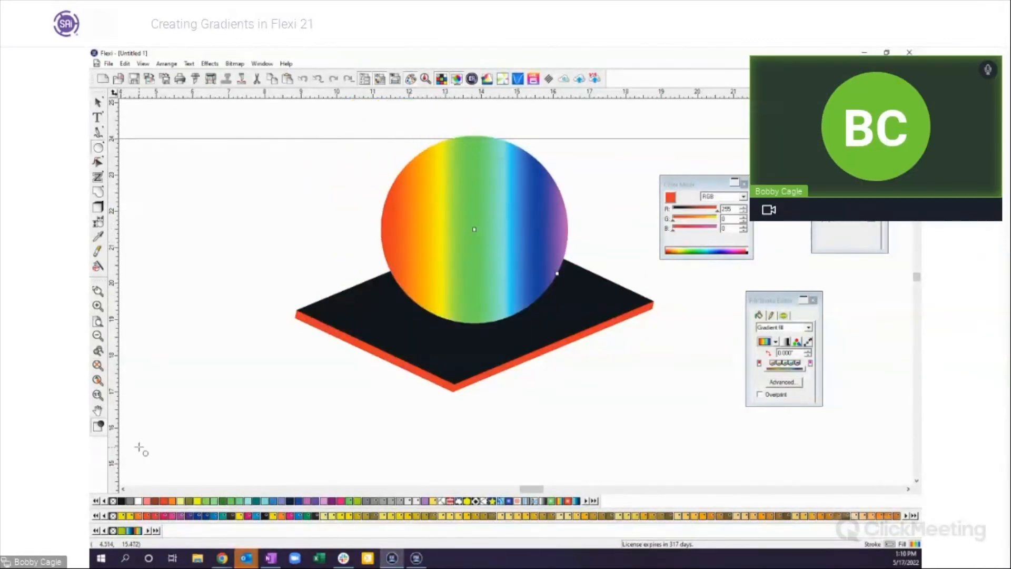
{"action": "left_click", "coordinate": [99, 103]}
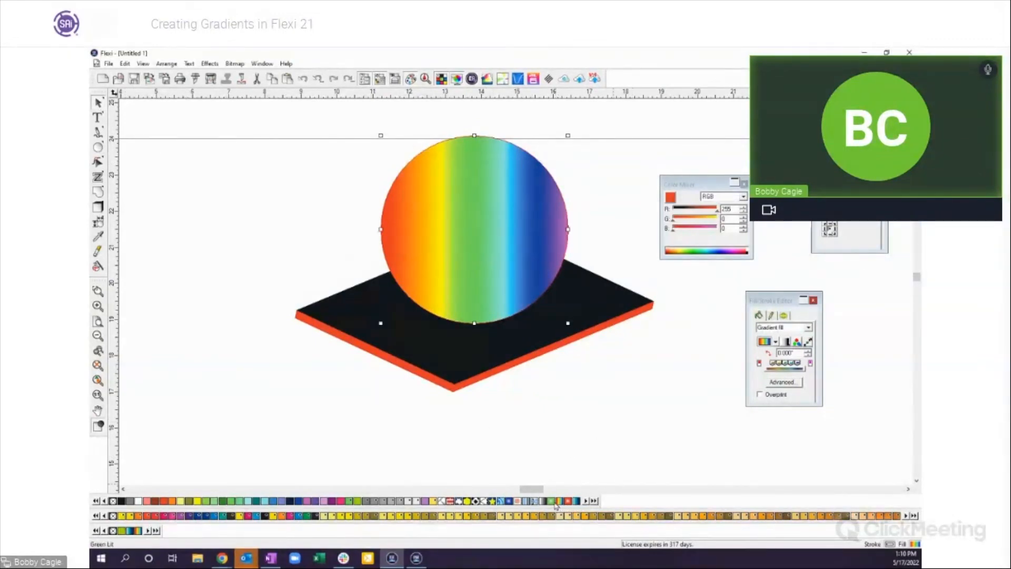
Fill the diamond's red shadow with the Gray Fade gradient
{"action": "left_click", "coordinate": [453, 365]}
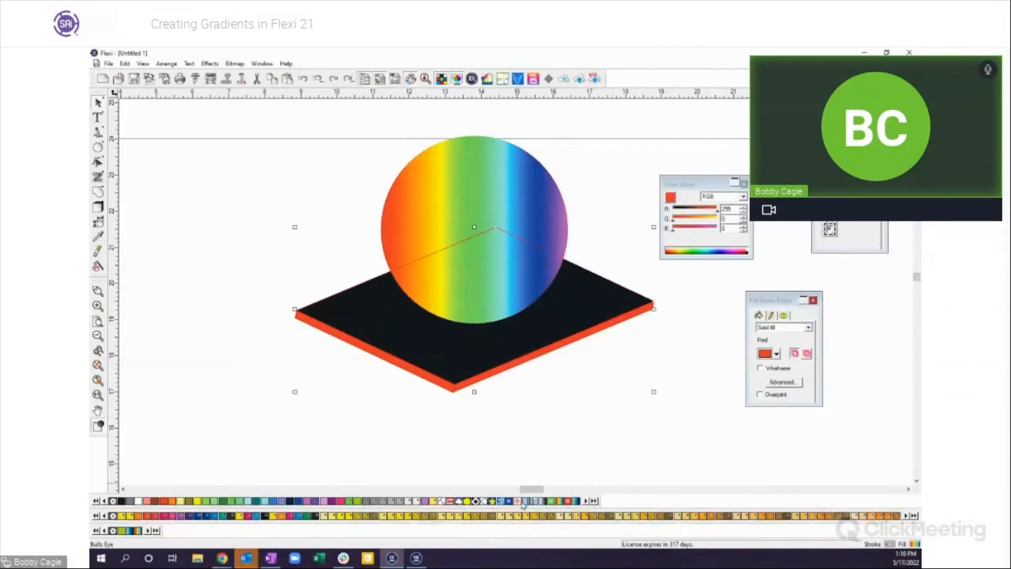
{"action": "left_click", "coordinate": [540, 500]}
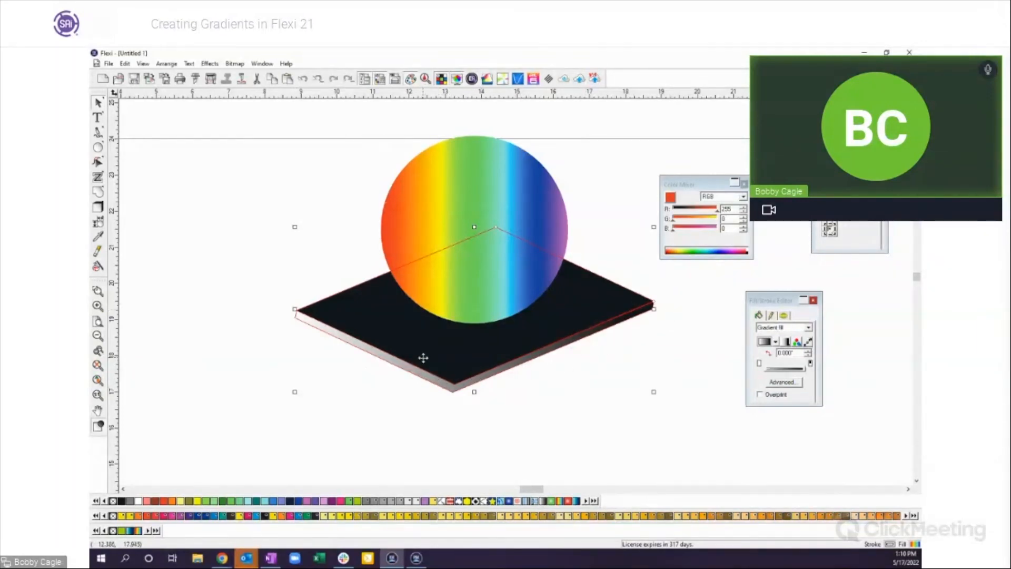
{"action": "left_click", "coordinate": [655, 414]}
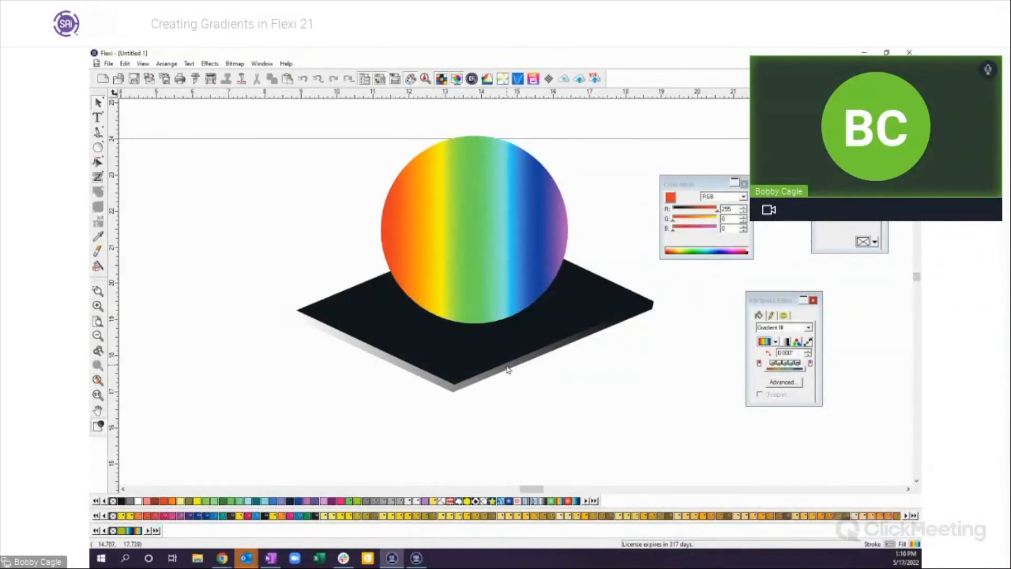
Change the circle's rainbow fill to a radial gradient and apply the preset white-to-red gradient swatch
{"action": "left_click", "coordinate": [476, 270]}
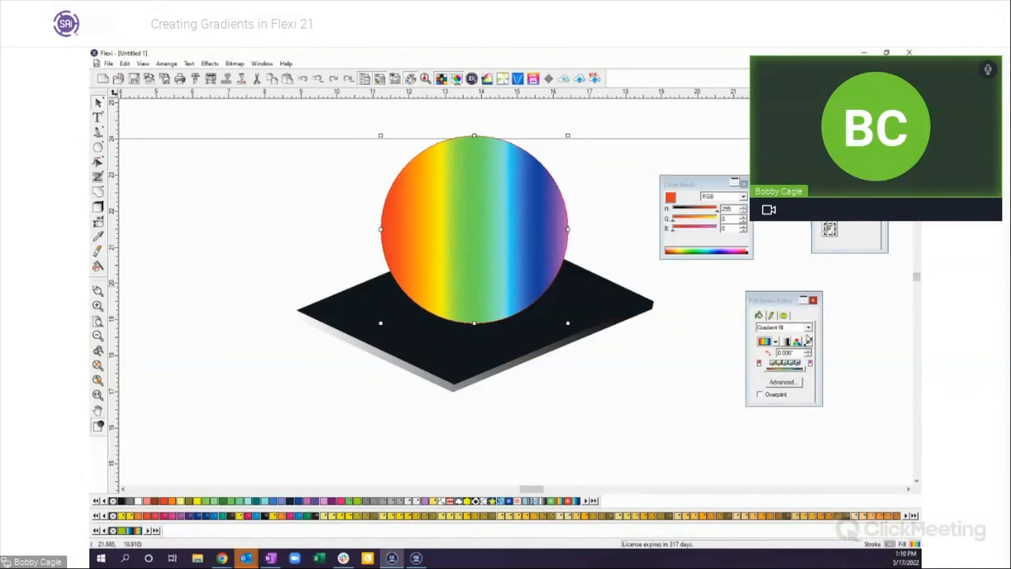
{"action": "left_click", "coordinate": [809, 328]}
{"action": "left_click", "coordinate": [798, 341]}
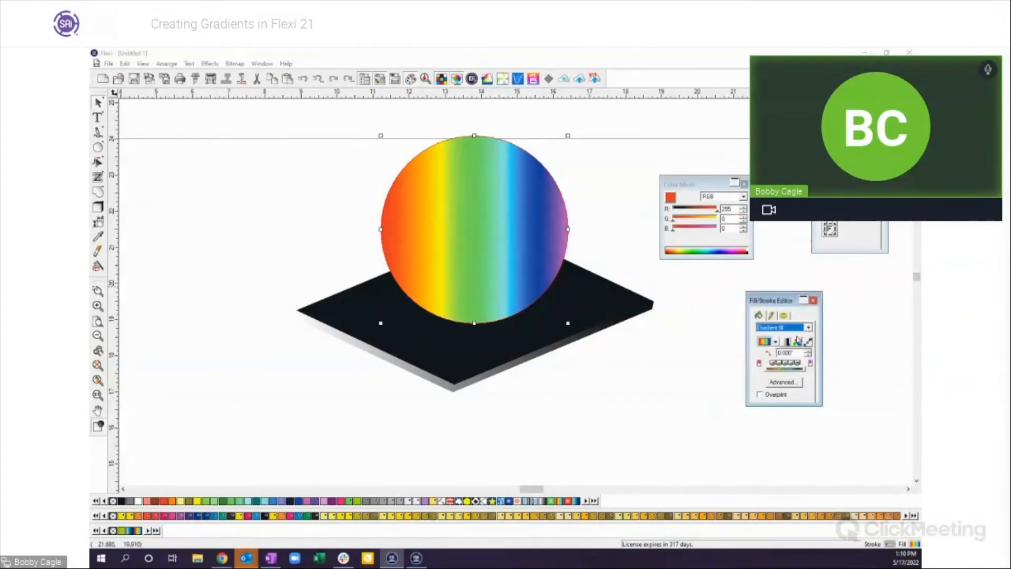
{"action": "left_click", "coordinate": [786, 341]}
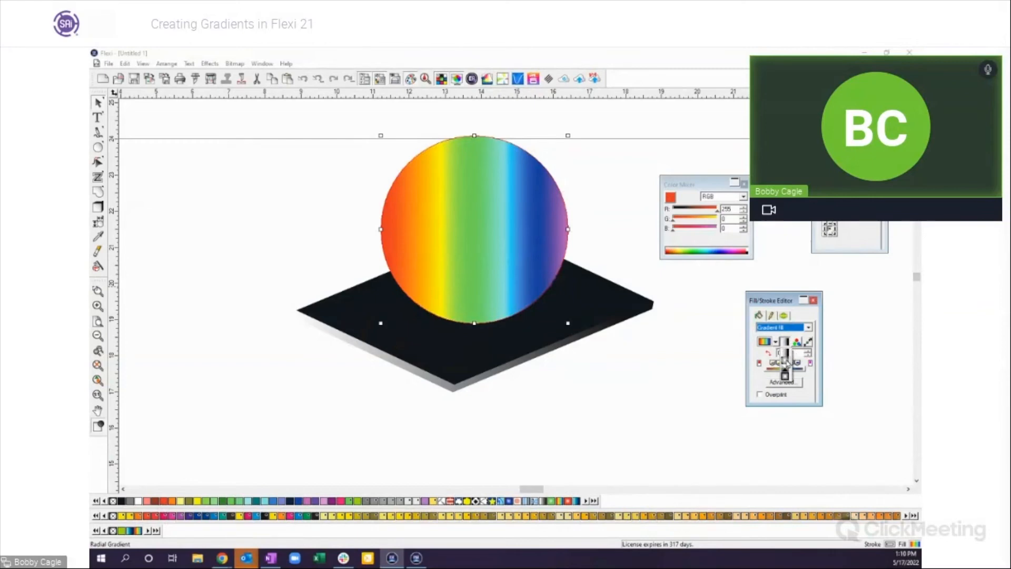
{"action": "left_click", "coordinate": [785, 361]}
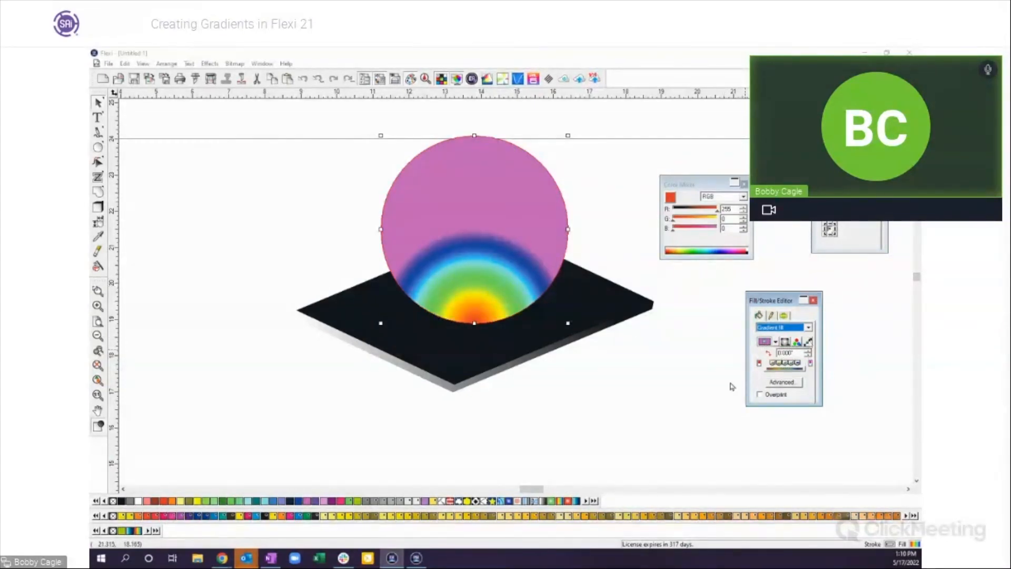
{"action": "left_click", "coordinate": [570, 501]}
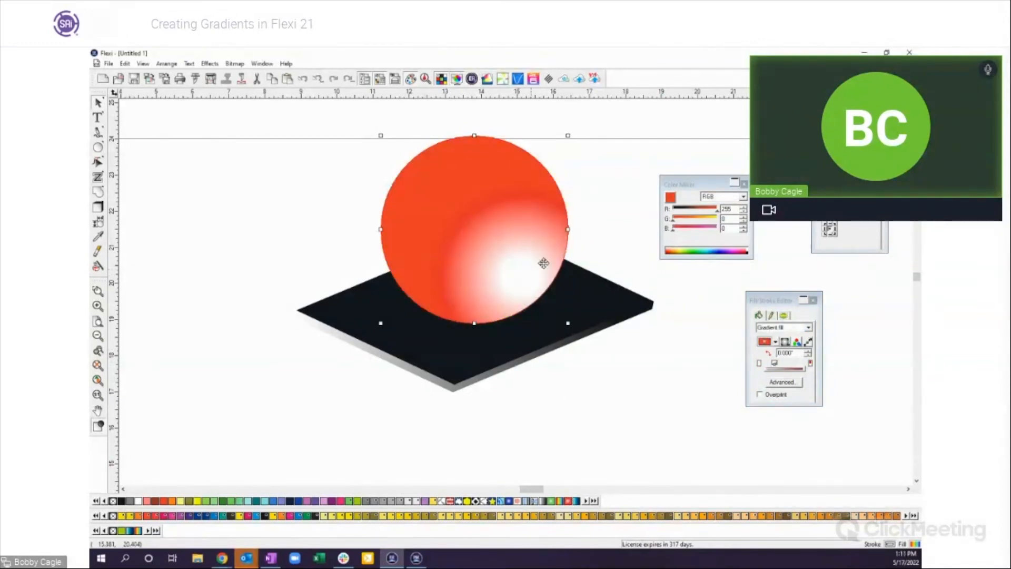
Move the circle gradient's white center to its upper left and stretch the red end to the lower-right edge, at about 338°
{"action": "left_click", "coordinate": [807, 342]}
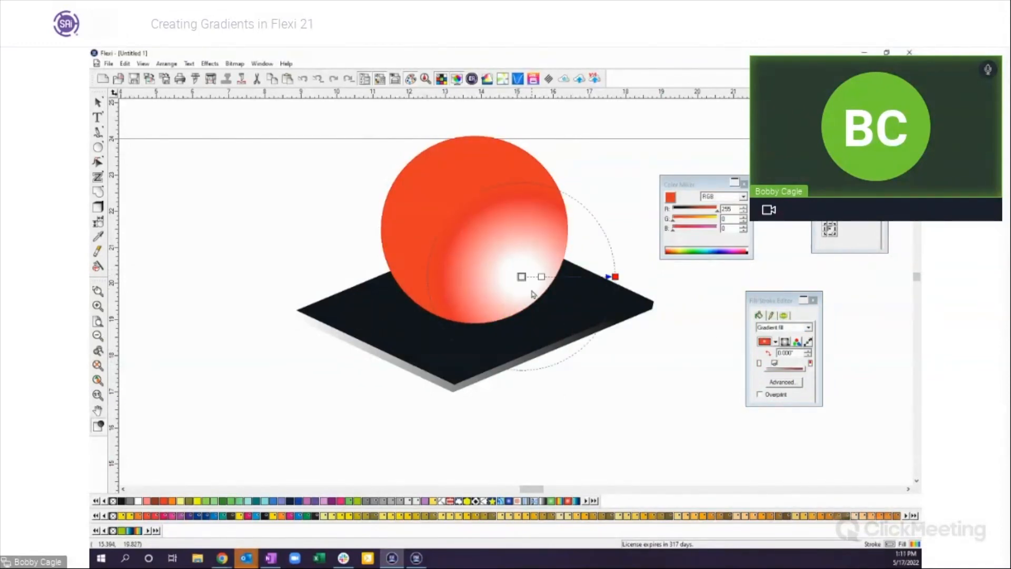
{"action": "left_click_drag", "start_coordinate": [521, 277], "coordinate": [436, 209]}
{"action": "left_click_drag", "start_coordinate": [529, 209], "coordinate": [549, 256]}
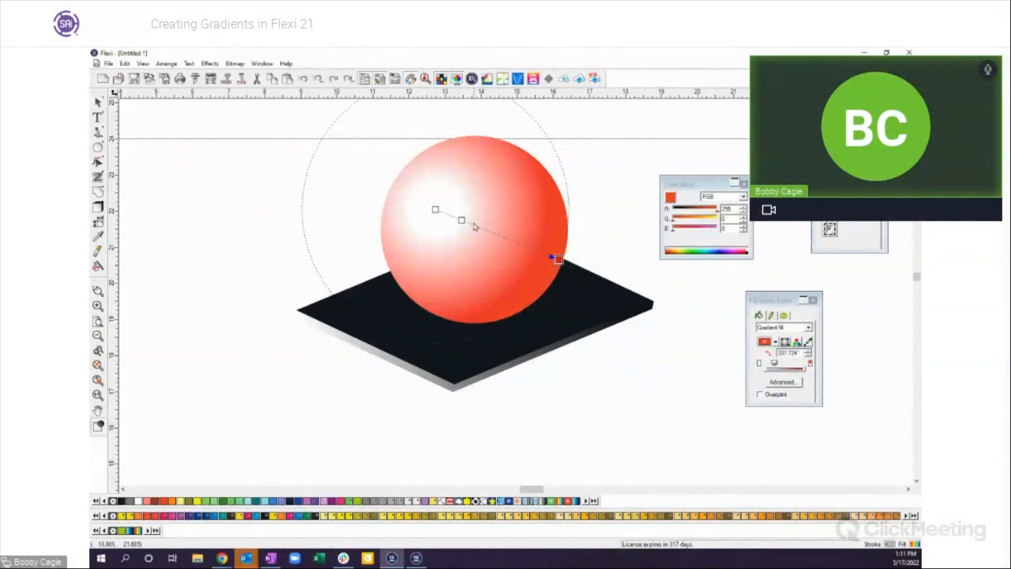
{"action": "left_click_drag", "start_coordinate": [461, 221], "coordinate": [458, 219]}
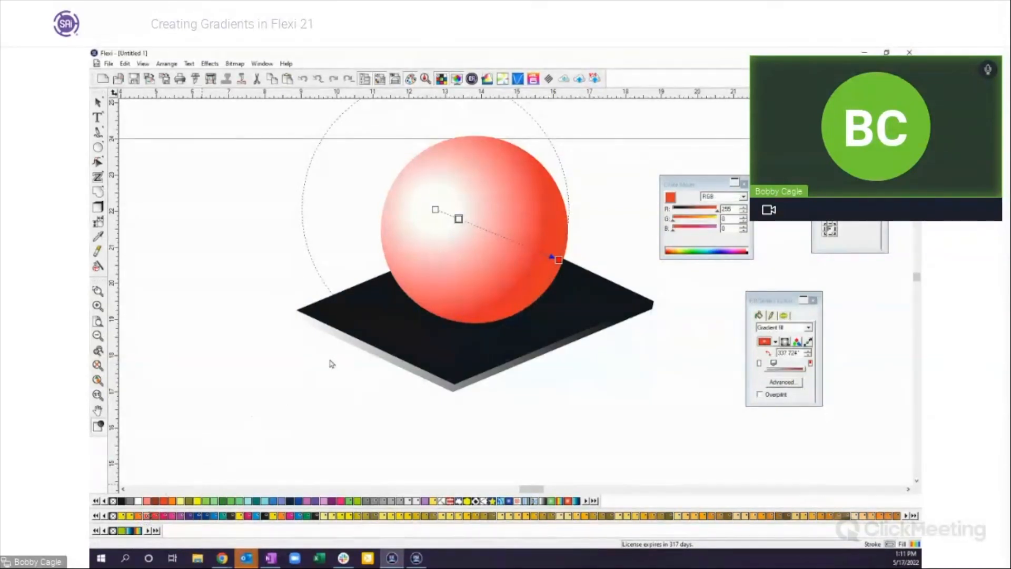
Add red and orange color stops to the circle's gradient and extend its red end slightly beyond the circle
{"action": "left_click", "coordinate": [504, 238]}
{"action": "left_click_drag", "start_coordinate": [506, 238], "coordinate": [520, 244]}
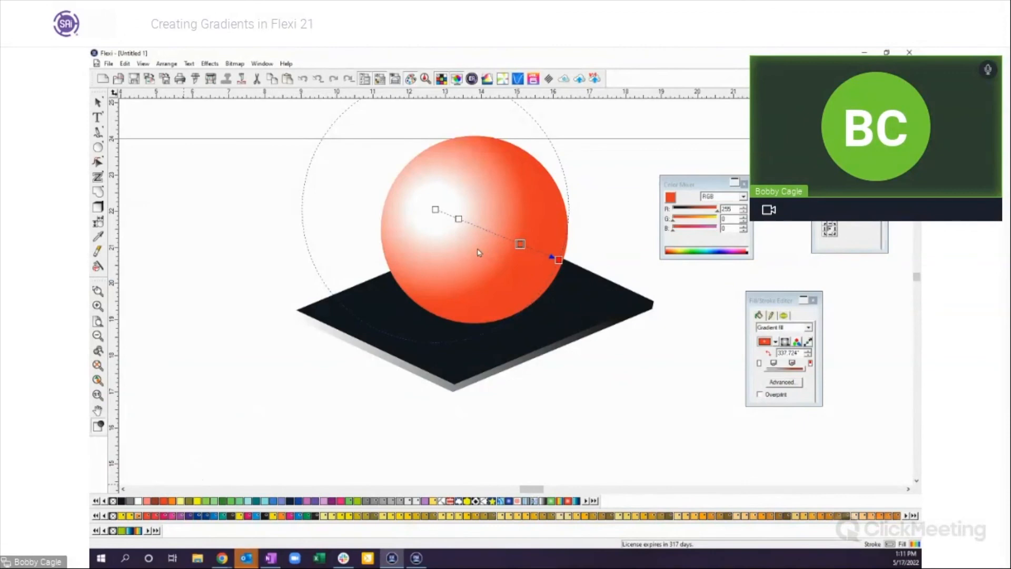
{"action": "left_click_drag", "start_coordinate": [484, 235], "coordinate": [495, 234]}
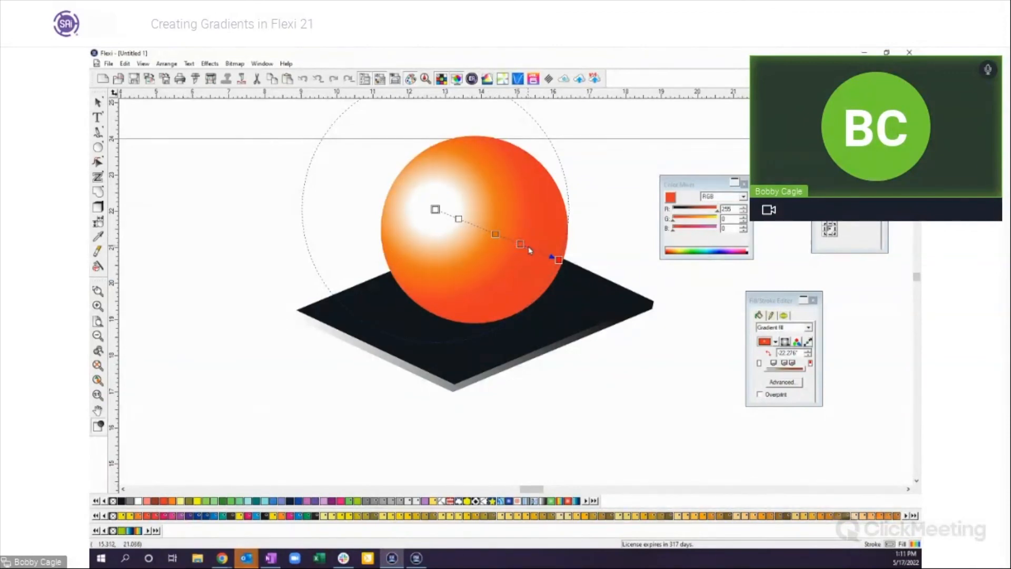
{"action": "left_click_drag", "start_coordinate": [522, 242], "coordinate": [530, 248]}
{"action": "left_click", "coordinate": [582, 267]}
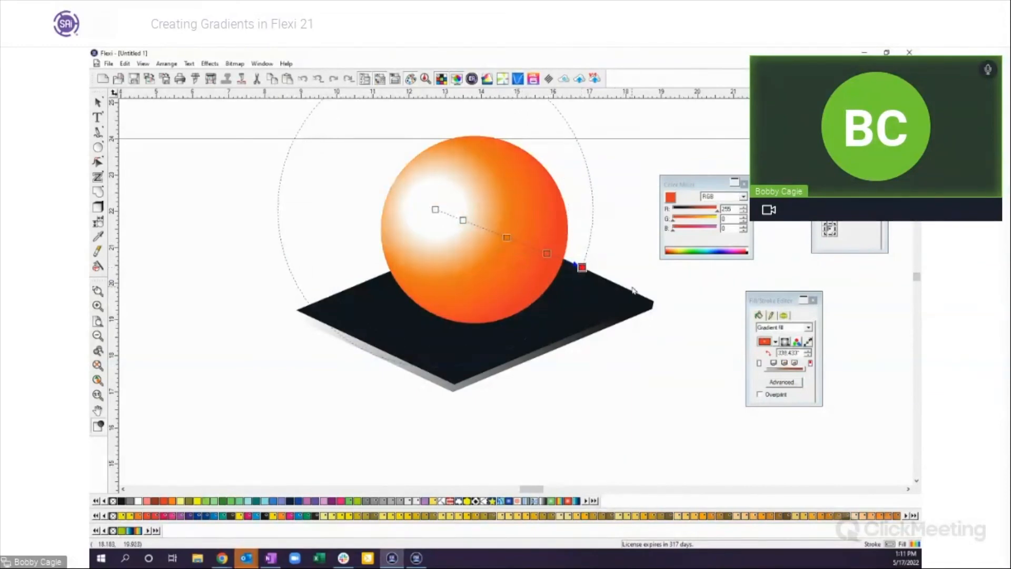
Fill the diamond's black top face with the Gray Fade gradient
{"action": "left_click", "coordinate": [513, 341]}
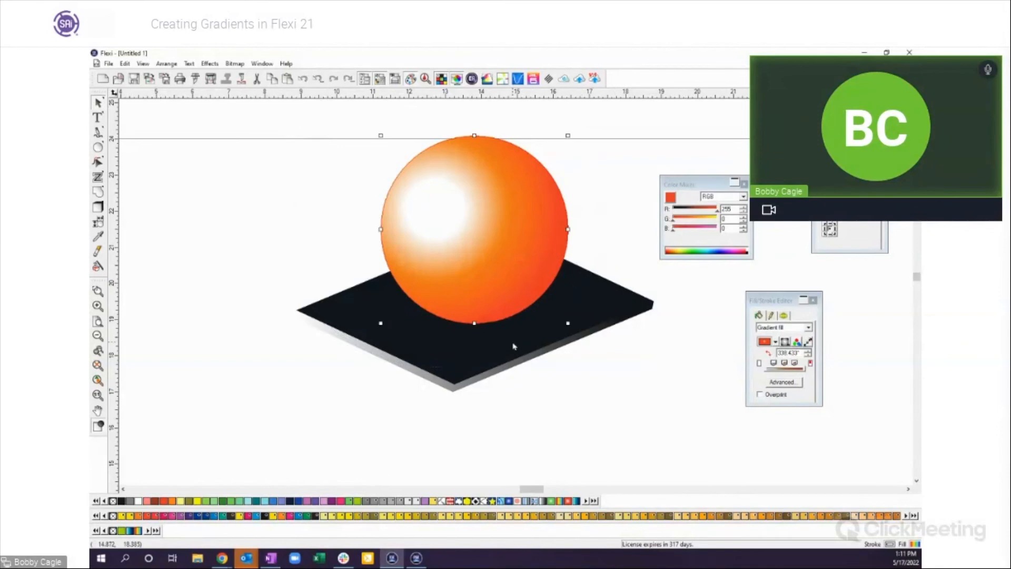
{"action": "left_click", "coordinate": [519, 342]}
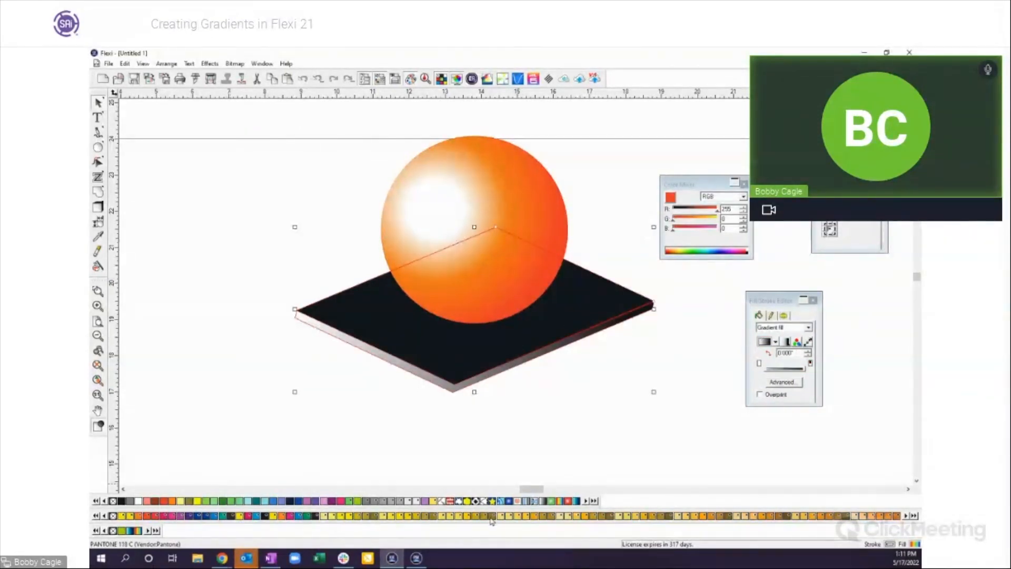
{"action": "left_click", "coordinate": [475, 345]}
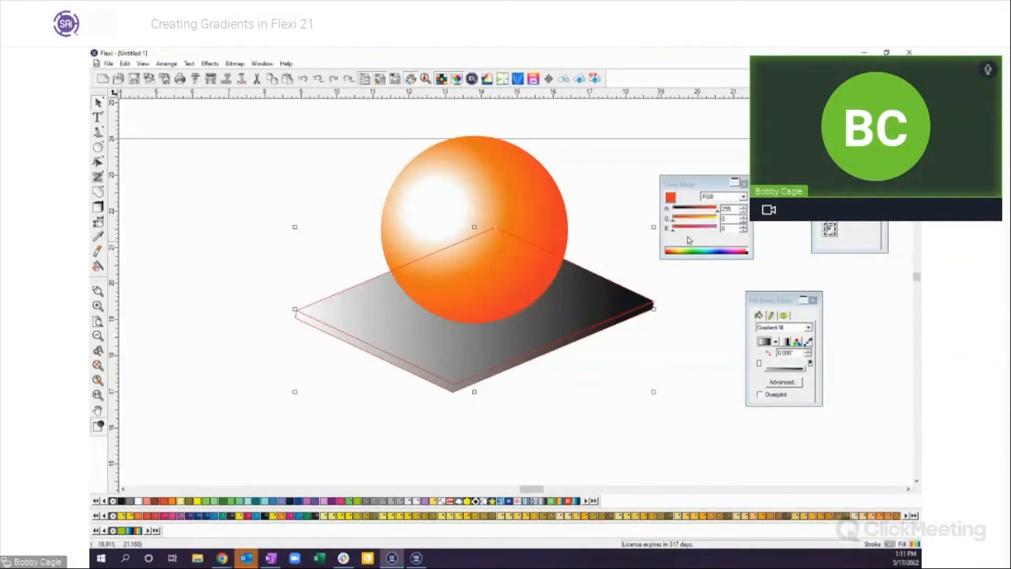
Add two intermediate stops to the diamond shadow's gradient in its advanced settings, making the one at 77% Gray
{"action": "left_click", "coordinate": [808, 341]}
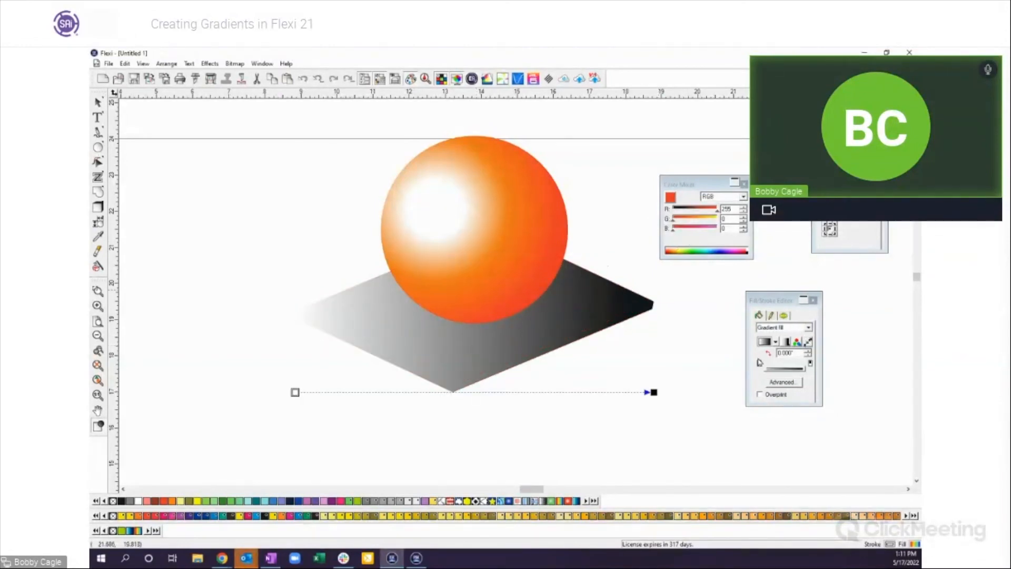
{"action": "left_click", "coordinate": [784, 382]}
{"action": "left_click_drag", "start_coordinate": [849, 361], "coordinate": [804, 367]}
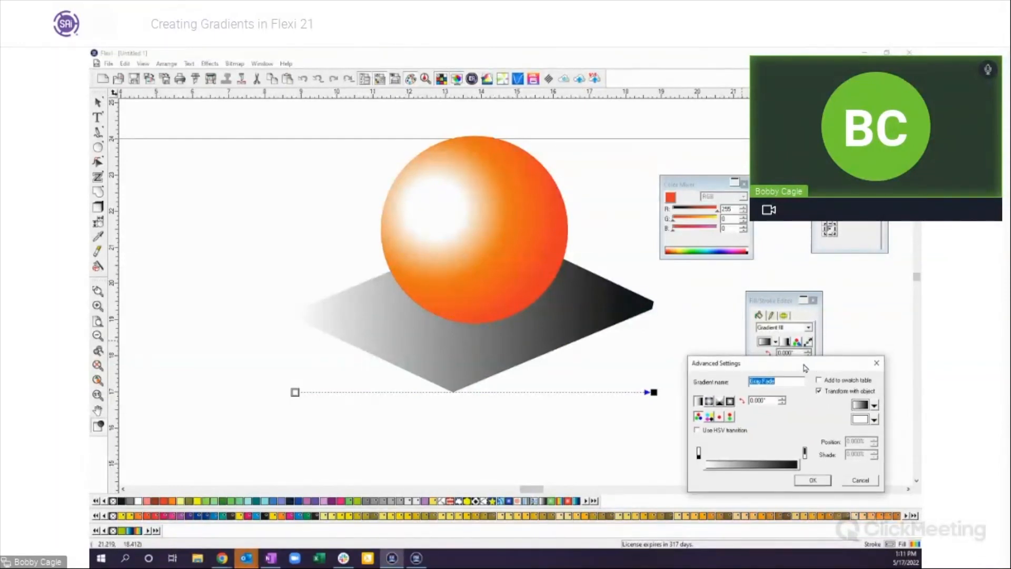
{"action": "left_click", "coordinate": [753, 457]}
{"action": "left_click", "coordinate": [778, 456]}
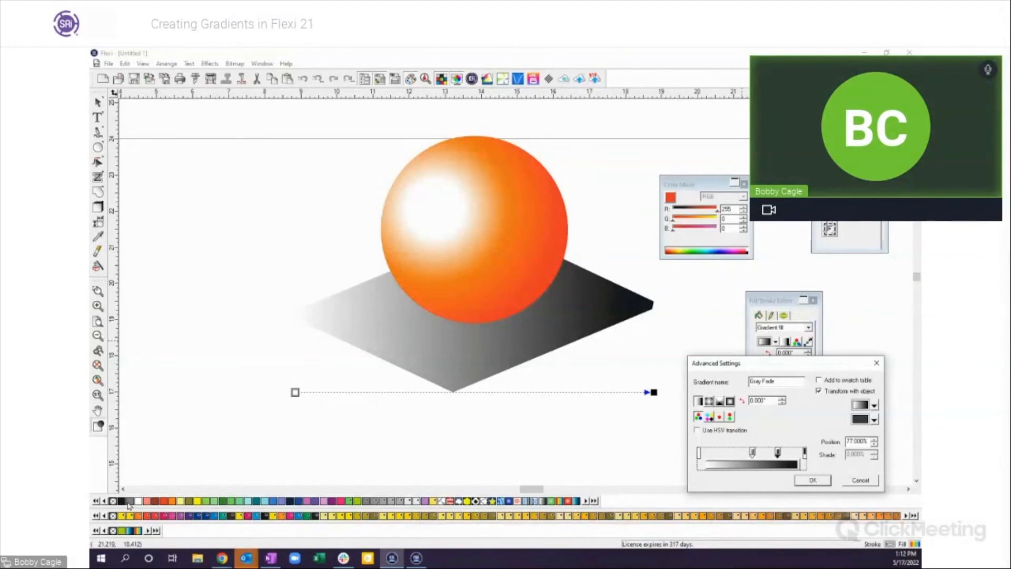
{"action": "left_click", "coordinate": [875, 420]}
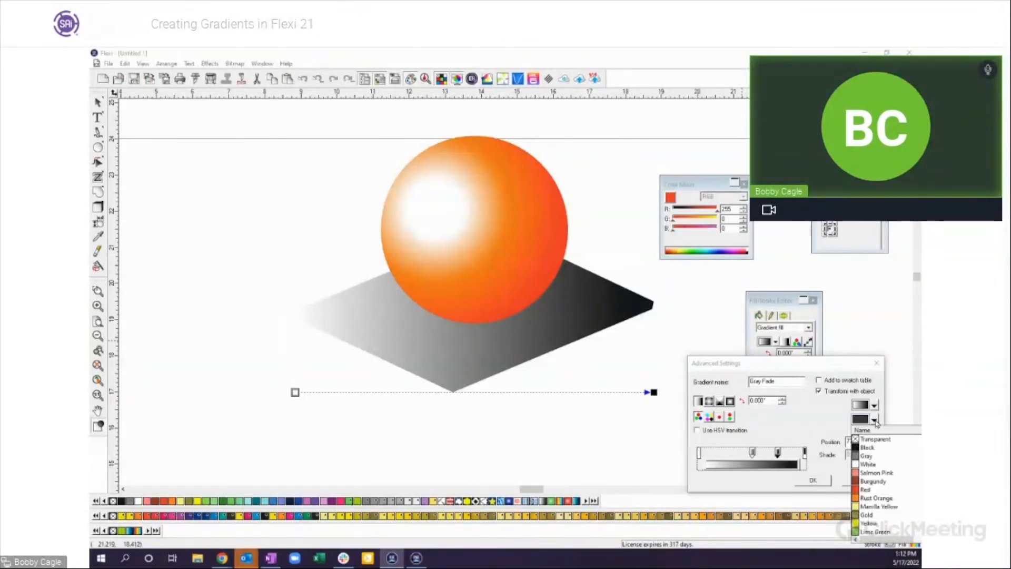
{"action": "left_click", "coordinate": [865, 456]}
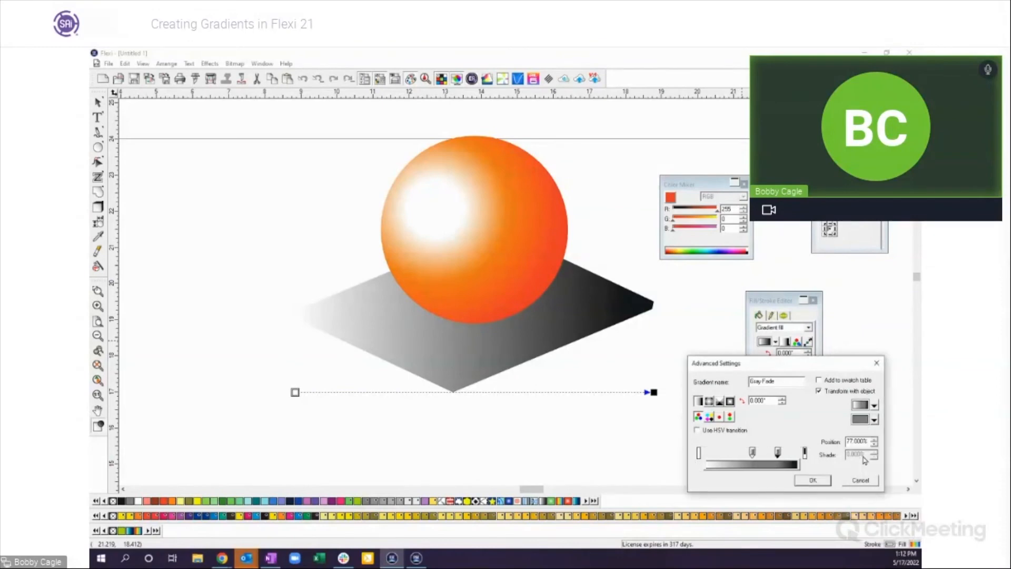
{"action": "left_click", "coordinate": [813, 480]}
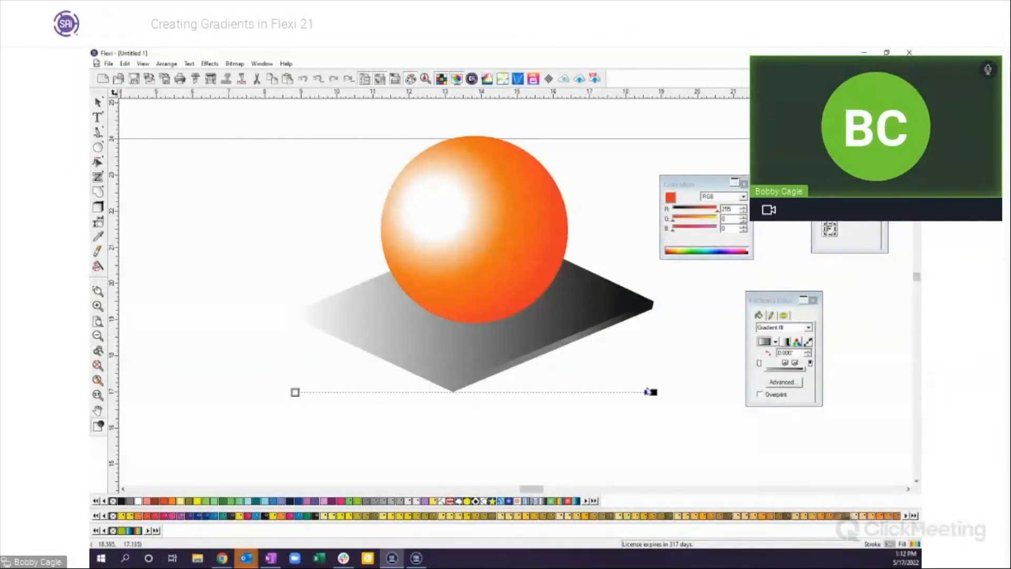
Reverse the shadow's gradient to about 180° so it runs across the diamond from white on the right to black on the left
{"action": "left_click_drag", "start_coordinate": [652, 392], "coordinate": [524, 399]}
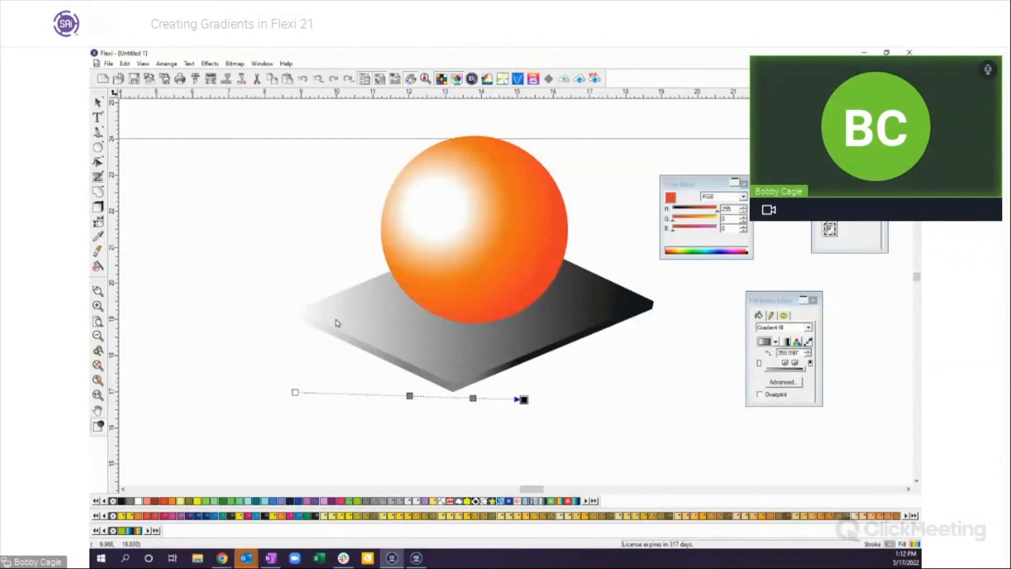
{"action": "left_click_drag", "start_coordinate": [521, 399], "coordinate": [537, 394]}
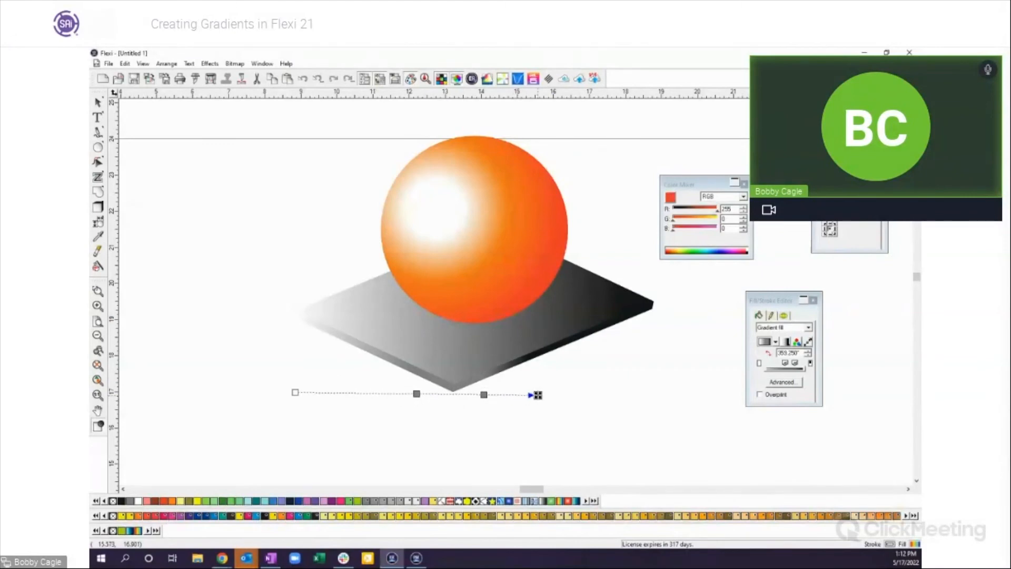
{"action": "left_click_drag", "start_coordinate": [295, 392], "coordinate": [643, 394]}
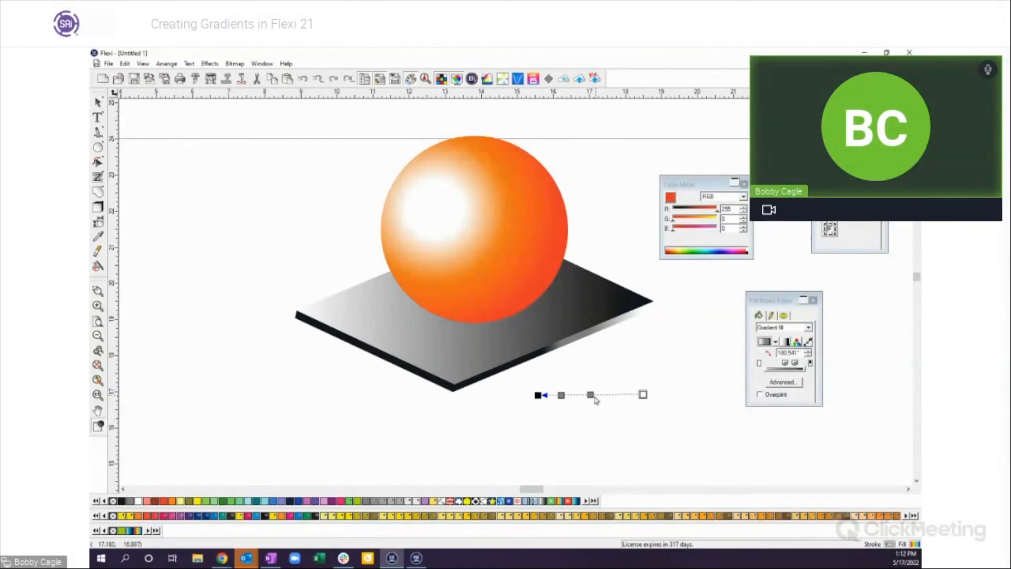
{"action": "left_click_drag", "start_coordinate": [537, 395], "coordinate": [314, 395]}
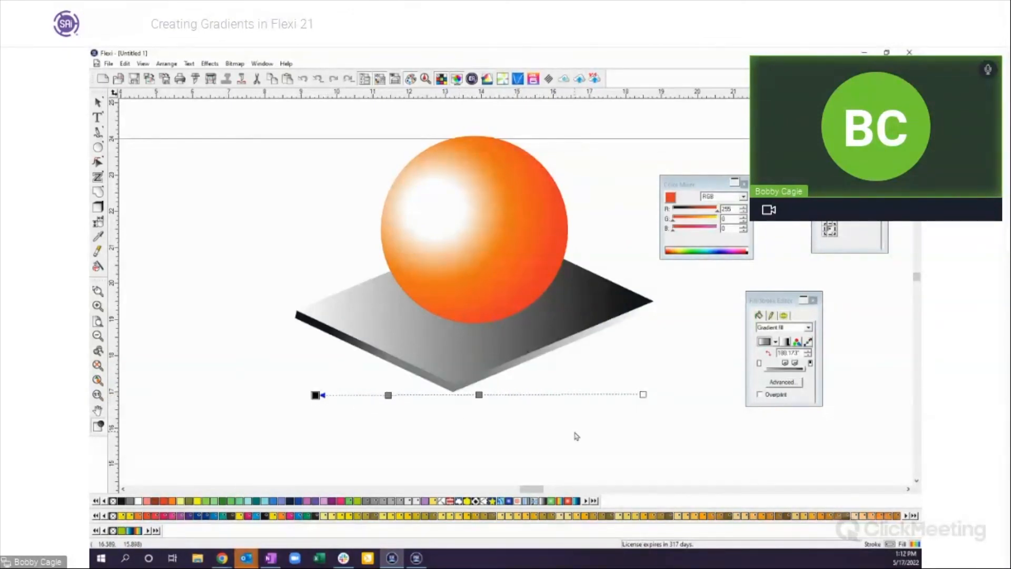
{"action": "left_click", "coordinate": [98, 102]}
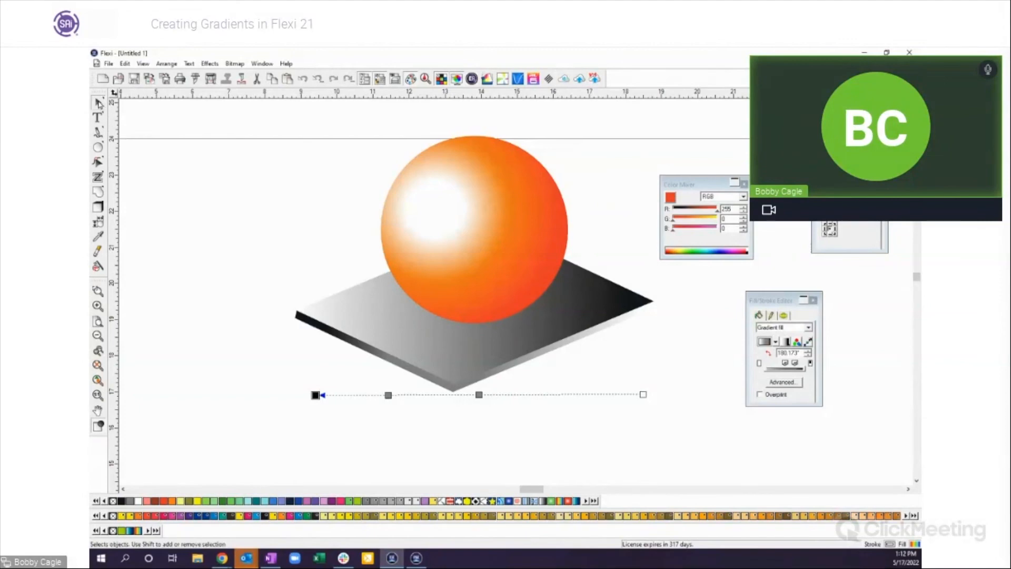
{"action": "left_click", "coordinate": [158, 222]}
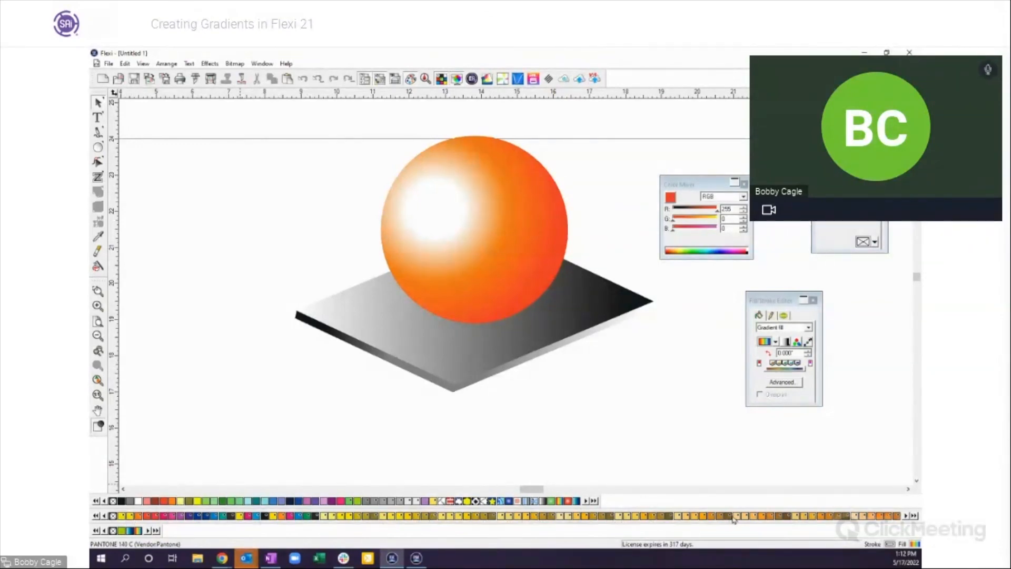
{"action": "left_click", "coordinate": [797, 343]}
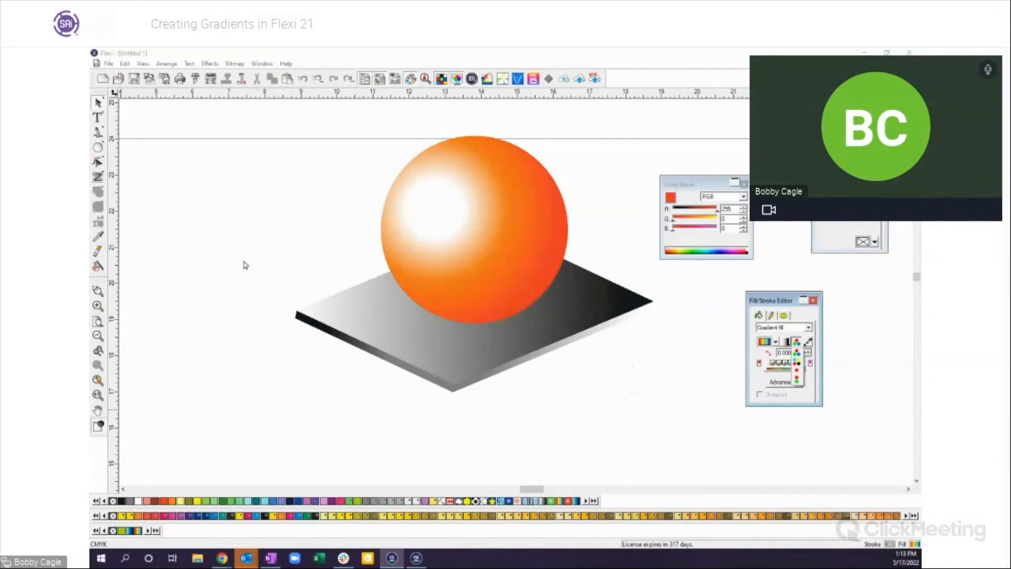
{"action": "left_click", "coordinate": [250, 382]}
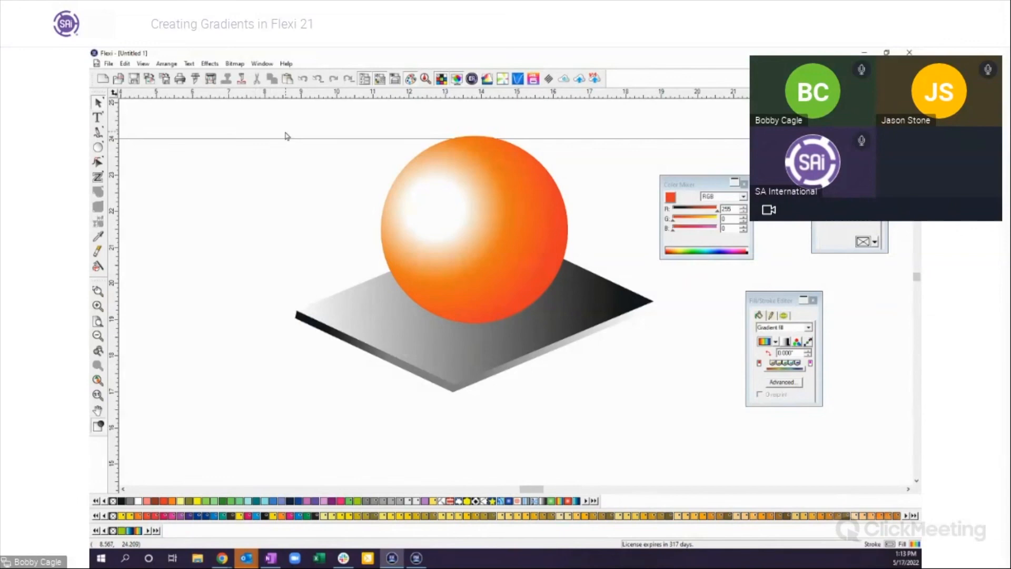
{"action": "left_click", "coordinate": [505, 227]}
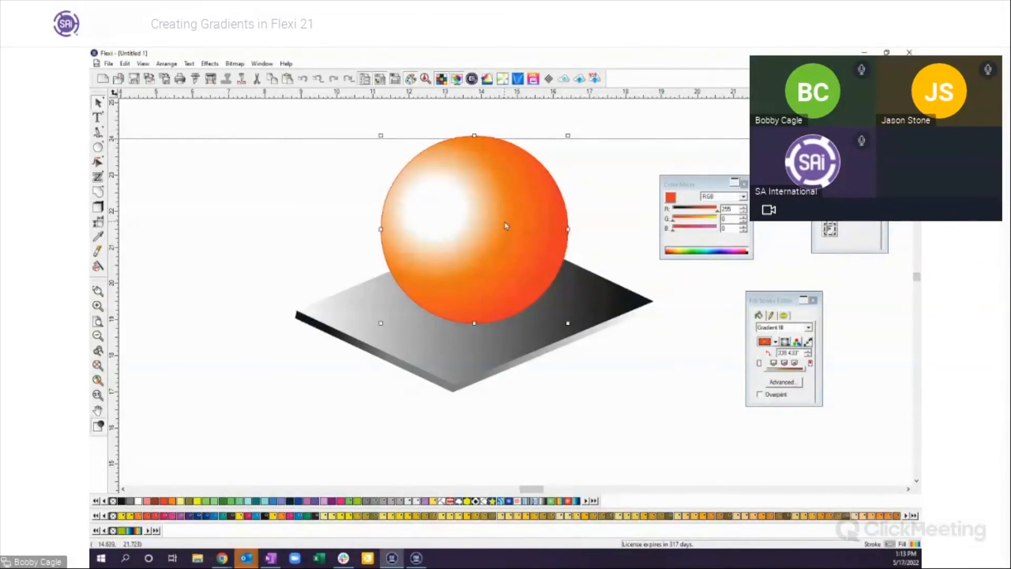
{"action": "left_click", "coordinate": [642, 374]}
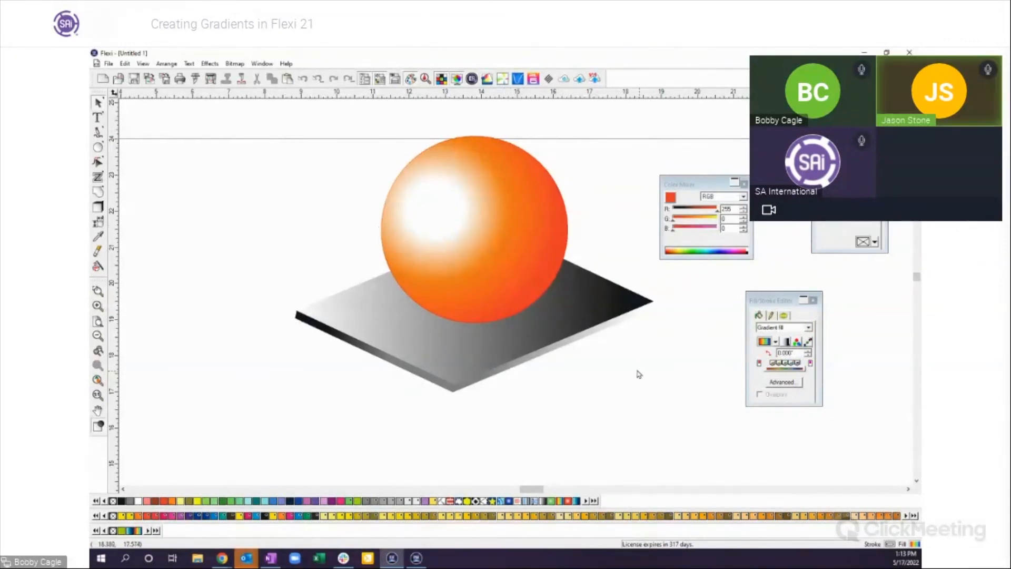
Delete the gray diamond platform with its shadow and move the sphere down into the middle of the work area
{"action": "left_click", "coordinate": [570, 328]}
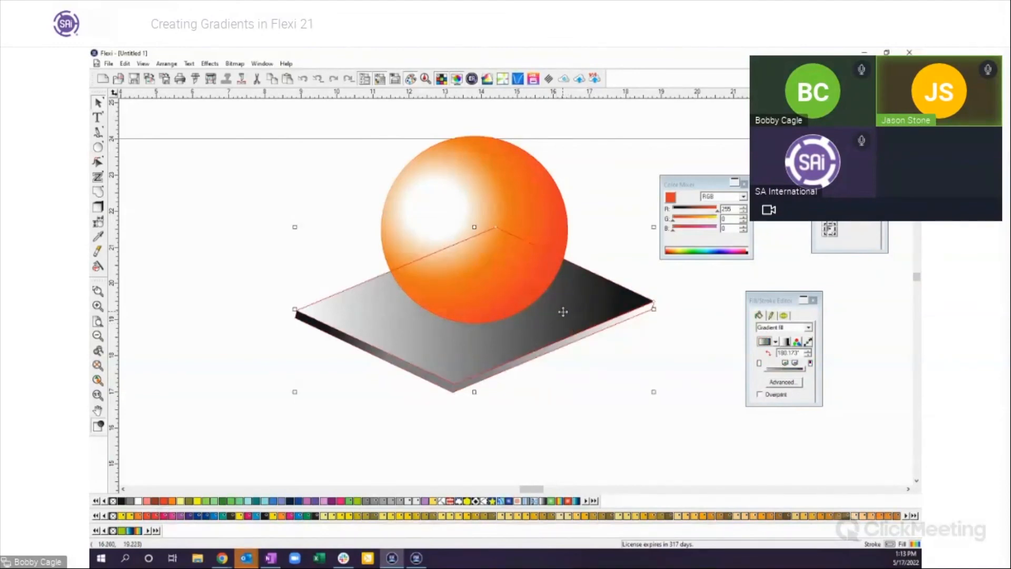
{"action": "left_click_drag", "start_coordinate": [562, 312], "coordinate": [562, 397]}
{"action": "key", "text": "Delete"}
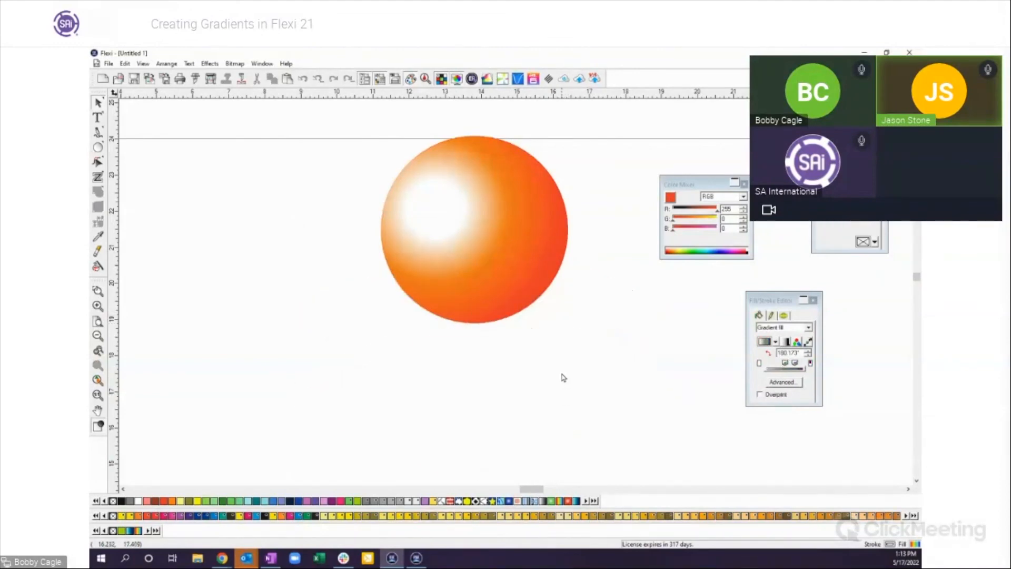
{"action": "left_click", "coordinate": [537, 280]}
{"action": "left_click_drag", "start_coordinate": [516, 257], "coordinate": [506, 337]}
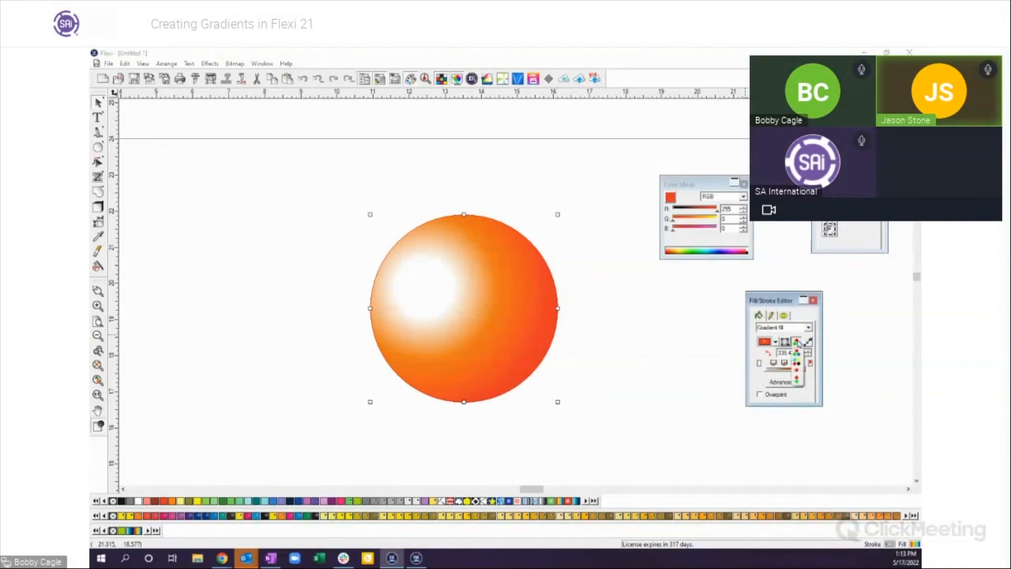
Switch the sphere's gradient to CMYK color blending and pull its red end in to just inside the sphere's edge
{"action": "left_click", "coordinate": [796, 363]}
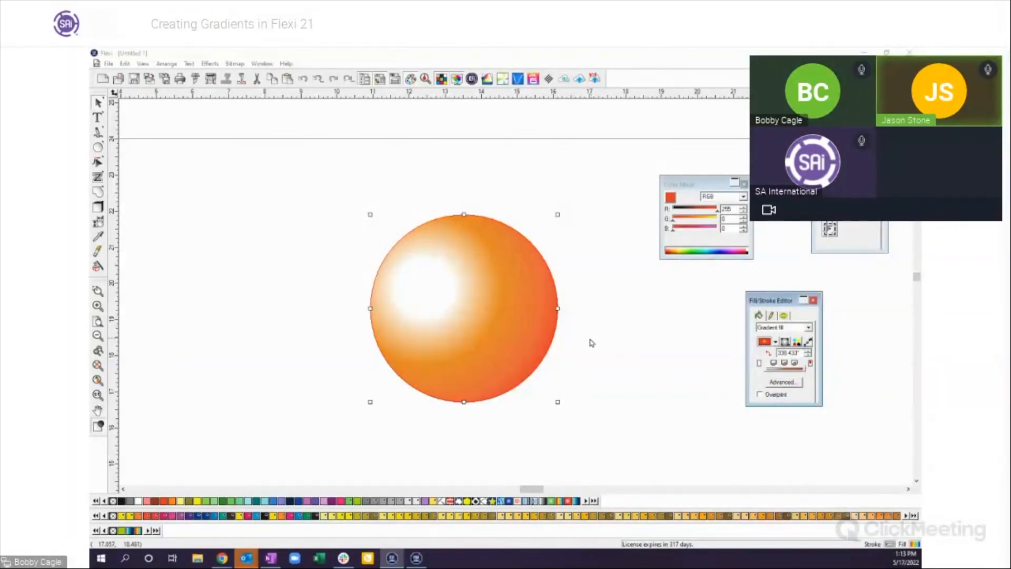
{"action": "left_click", "coordinate": [806, 343]}
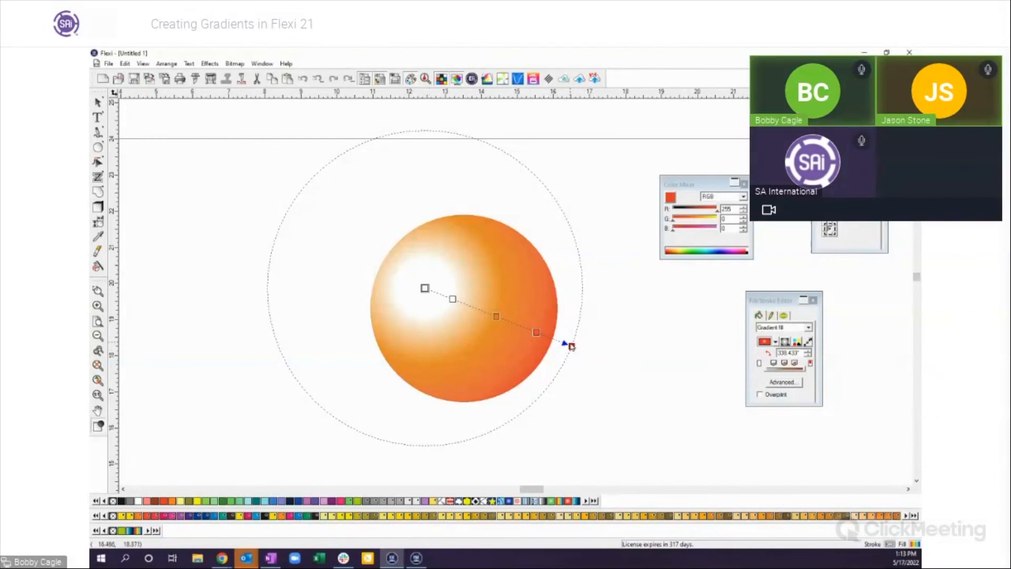
{"action": "left_click_drag", "start_coordinate": [571, 346], "coordinate": [536, 332]}
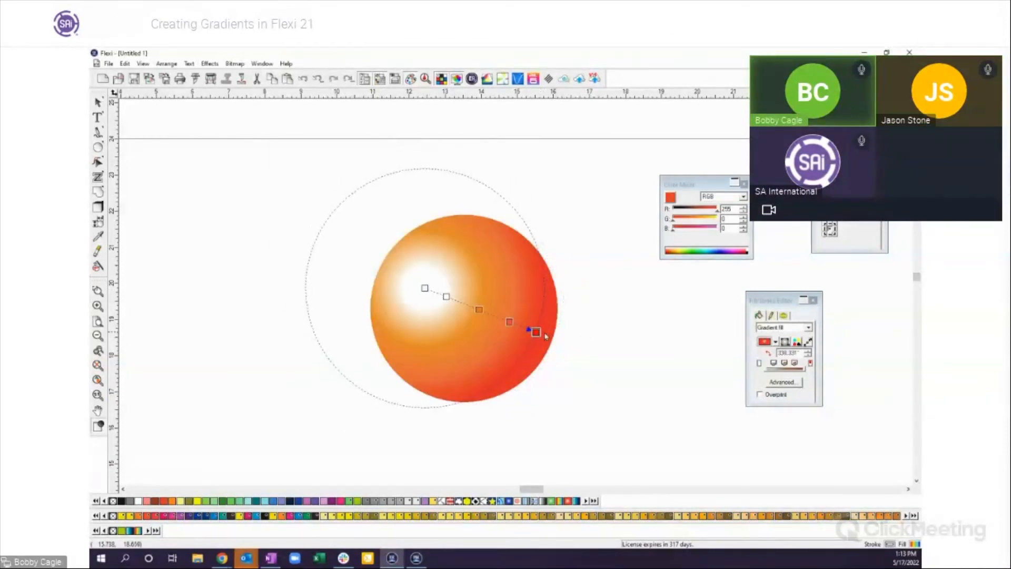
Recolor the end stop of the sphere's gradient yellow-orange and set the color blending back to RGB
{"action": "left_click", "coordinate": [798, 342]}
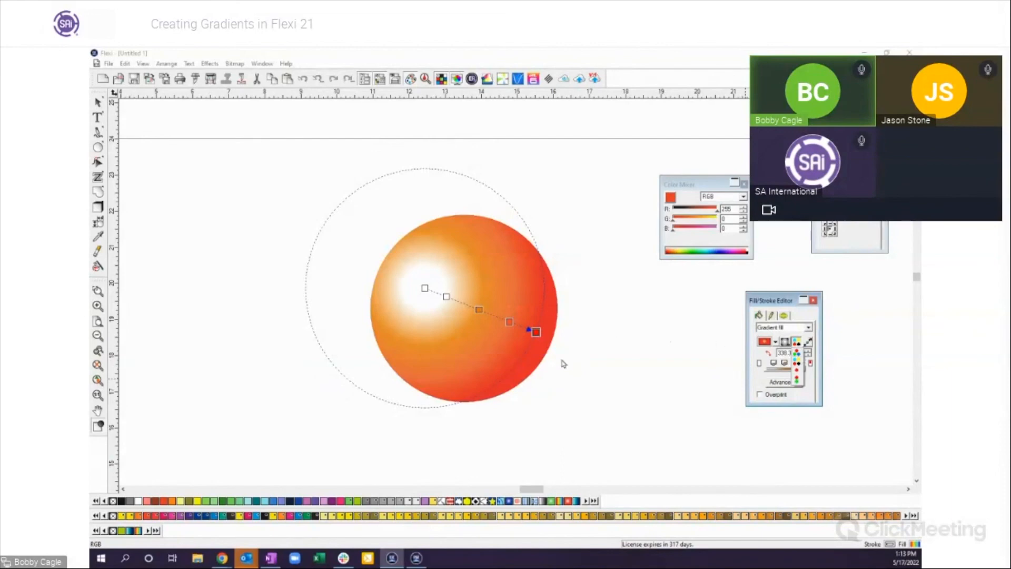
{"action": "left_click", "coordinate": [586, 519]}
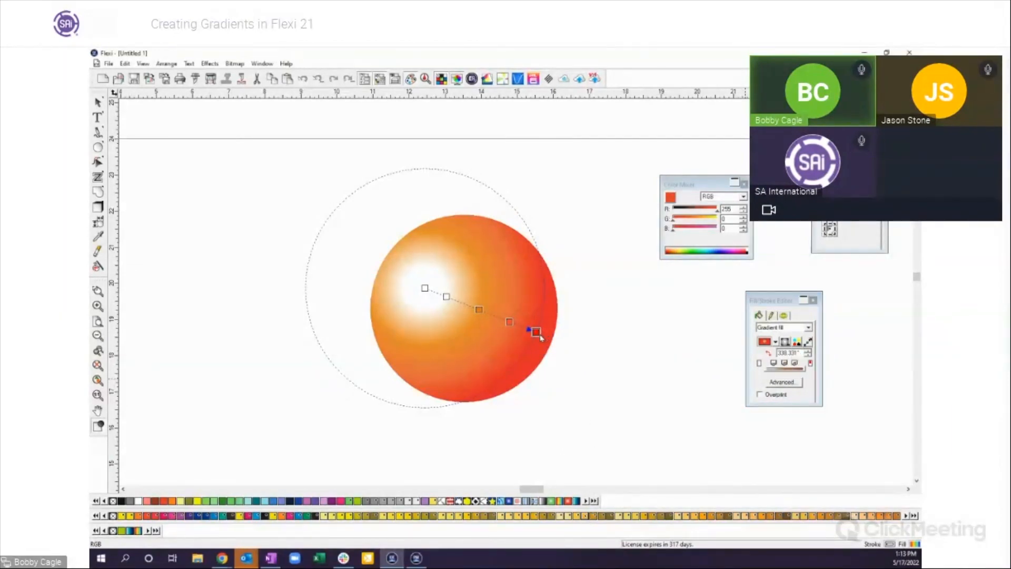
{"action": "mouse_move", "coordinate": [537, 335]}
{"action": "left_mouse_down"}
{"action": "mouse_move", "coordinate": [523, 329]}
{"action": "mouse_move", "coordinate": [536, 335]}
{"action": "left_mouse_up"}
{"action": "left_click", "coordinate": [796, 363]}
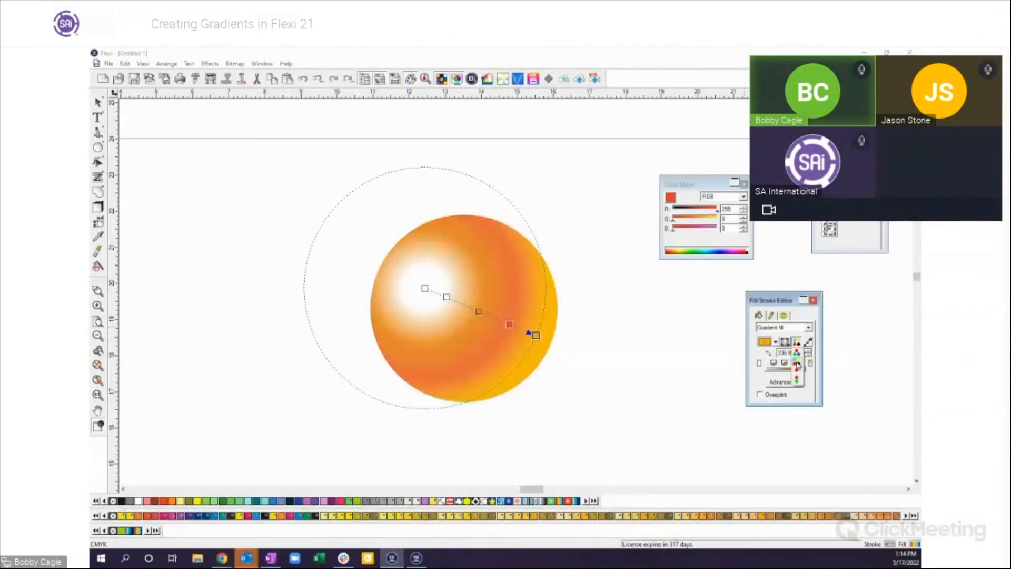
{"action": "left_click", "coordinate": [797, 342]}
{"action": "left_click", "coordinate": [798, 354]}
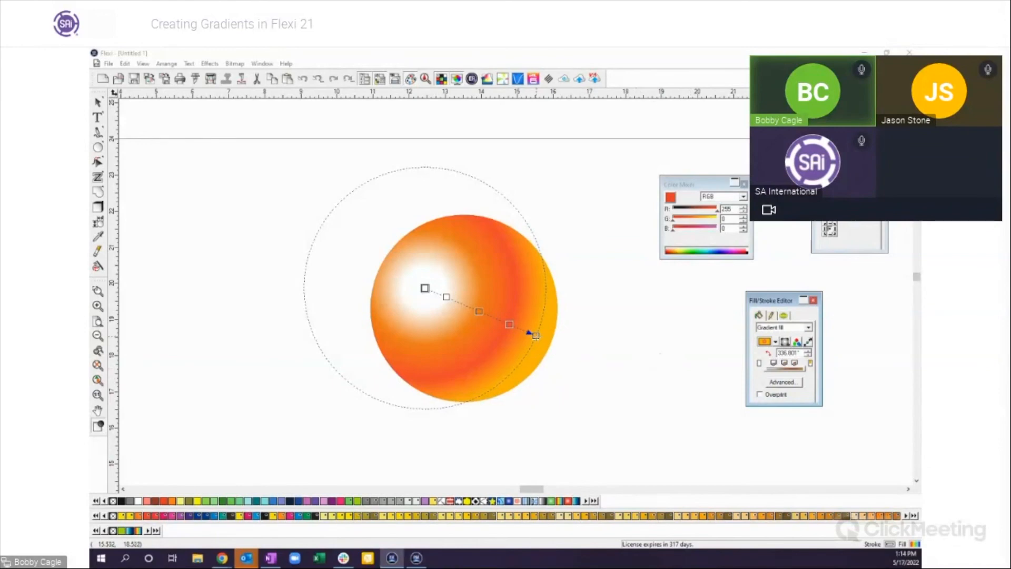
Shift the gradient's yellow-orange end slightly inward and down, to an angle of about 332°
{"action": "left_click_drag", "start_coordinate": [535, 335], "coordinate": [524, 339]}
{"action": "left_click", "coordinate": [599, 377]}
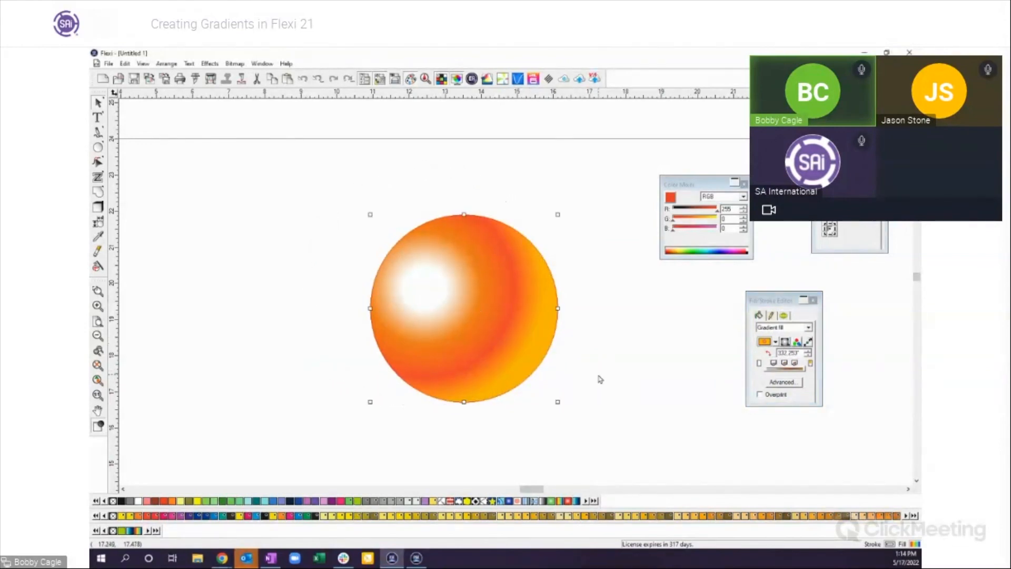
{"action": "left_click_drag", "start_coordinate": [327, 198], "coordinate": [588, 438]}
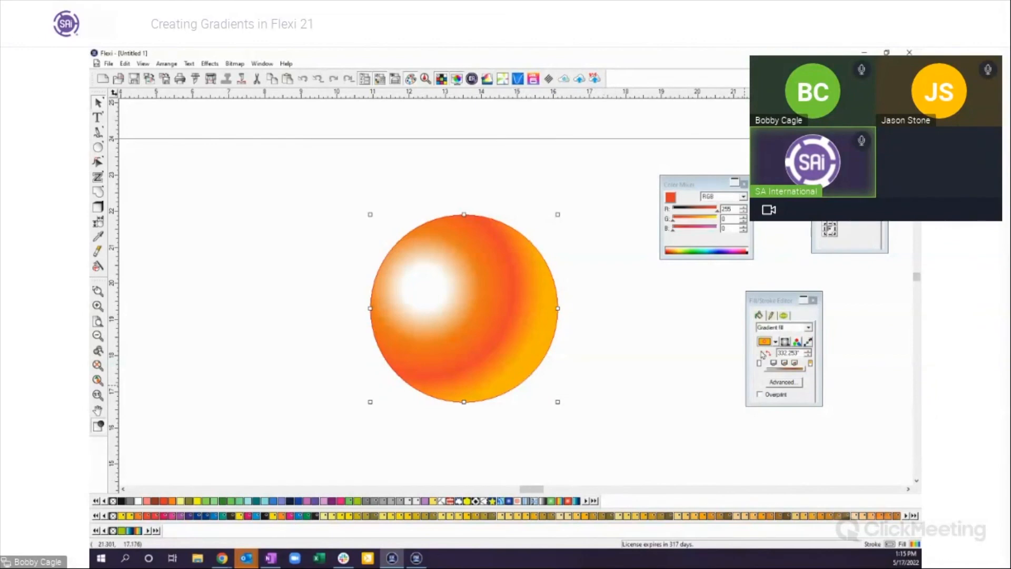
Move the intermediate white stop closer to the gradient's center to shrink the sphere's highlight
{"action": "left_click", "coordinate": [808, 341]}
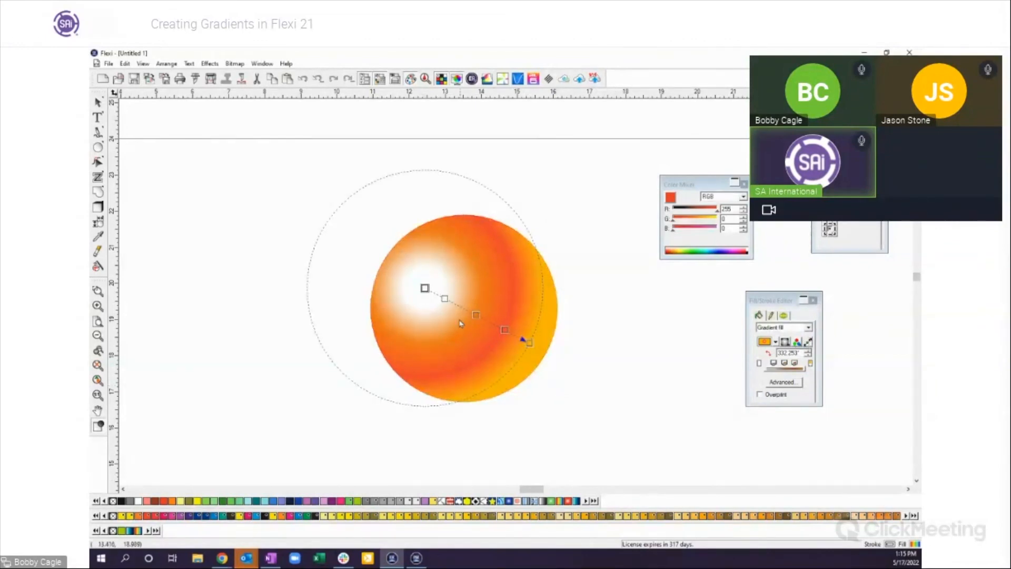
{"action": "mouse_move", "coordinate": [444, 298]}
{"action": "left_mouse_down"}
{"action": "mouse_move", "coordinate": [458, 305]}
{"action": "mouse_move", "coordinate": [433, 294]}
{"action": "left_mouse_up"}
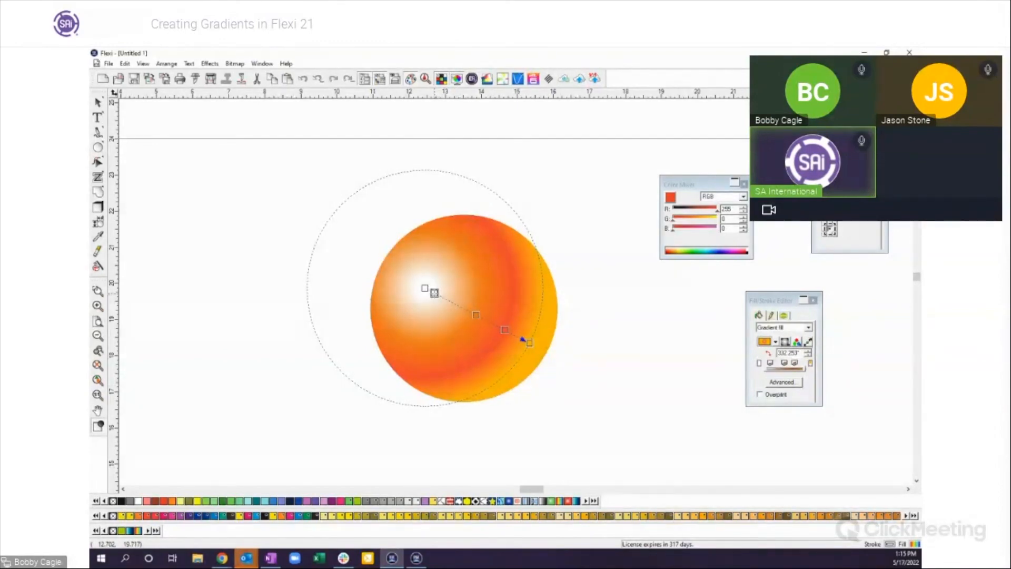
{"action": "left_click", "coordinate": [624, 400]}
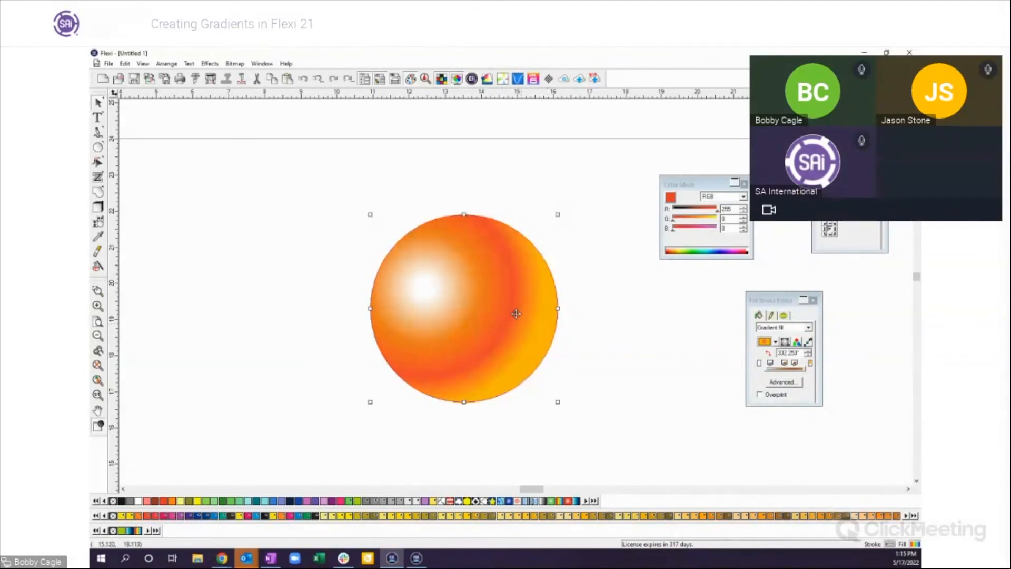
Relocate the highlight to the sphere's upper right and run the gradient's orange end to the lower-left edge, at about 227°
{"action": "left_click", "coordinate": [808, 341]}
{"action": "left_click_drag", "start_coordinate": [424, 288], "coordinate": [488, 275]}
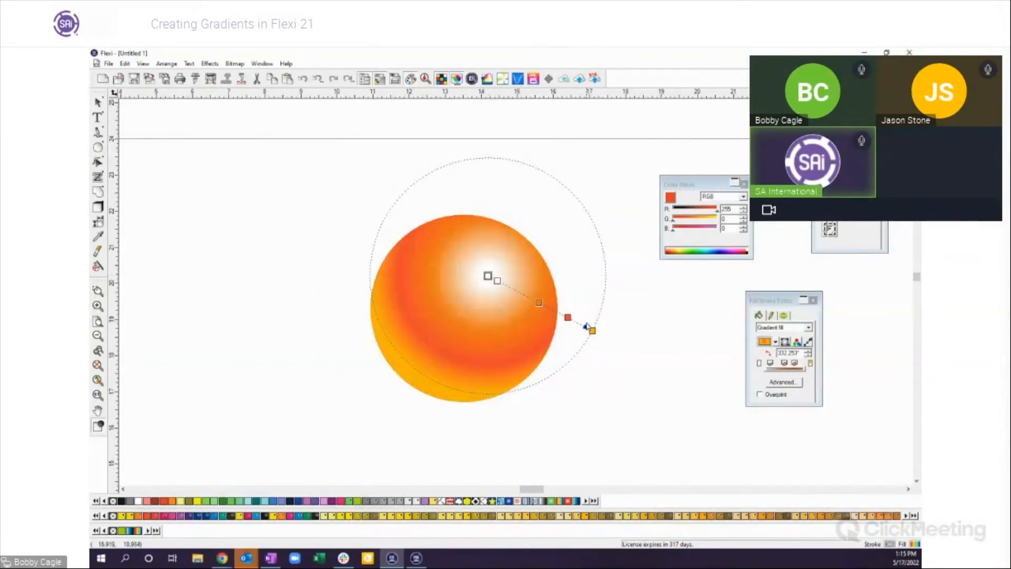
{"action": "left_click_drag", "start_coordinate": [590, 329], "coordinate": [400, 362]}
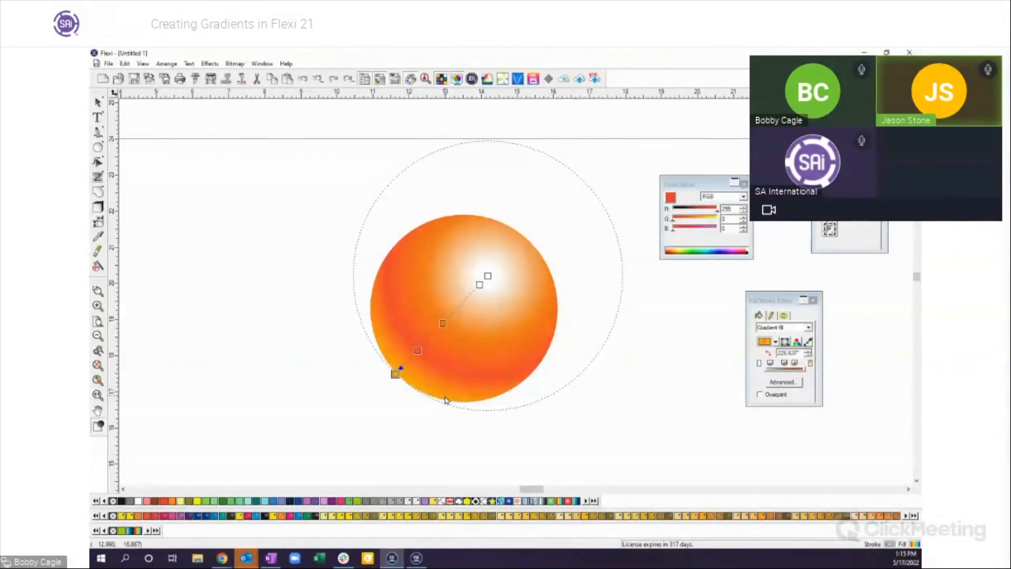
{"action": "key", "text": "Escape"}
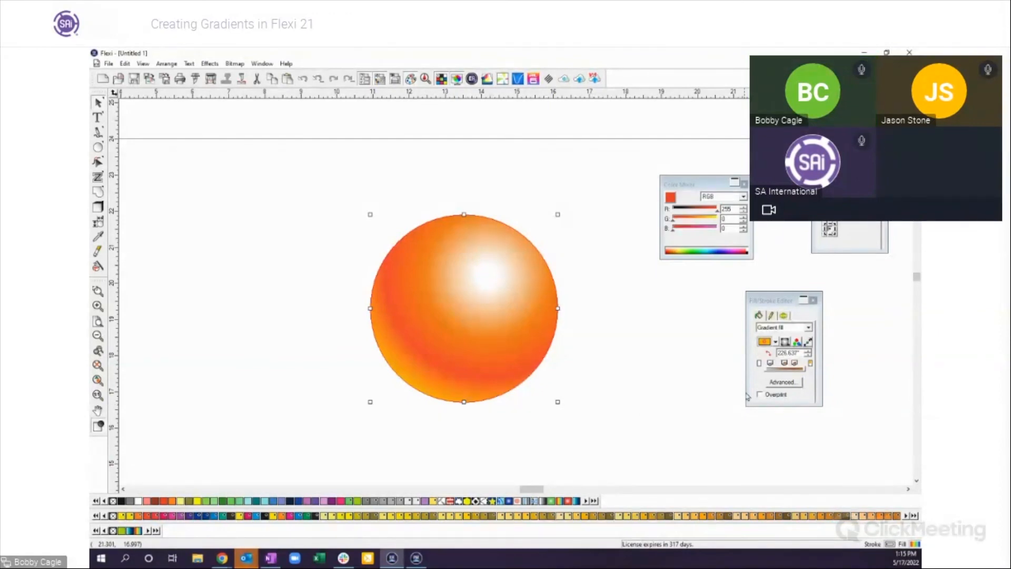
In the sphere gradient's advanced settings, browse the red stop's color choices and move that stop to the 75% position
{"action": "left_click", "coordinate": [784, 385]}
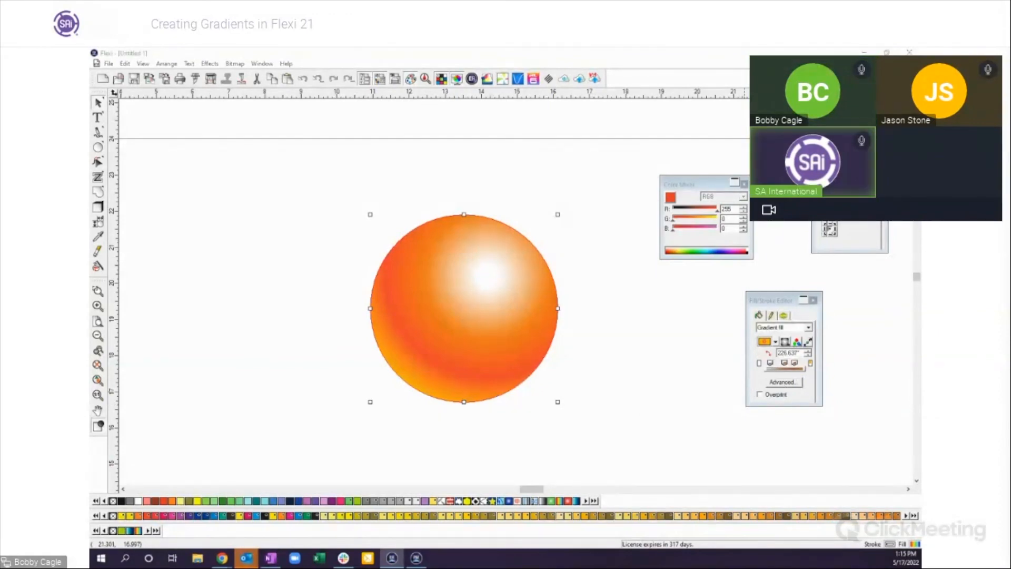
{"action": "left_click_drag", "start_coordinate": [767, 257], "coordinate": [691, 245]}
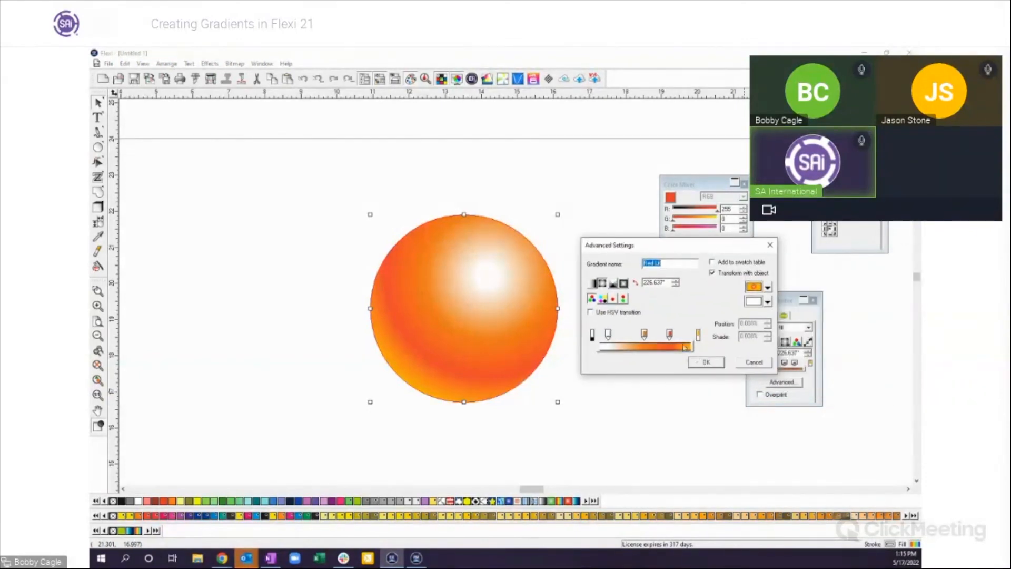
{"action": "left_click", "coordinate": [670, 335]}
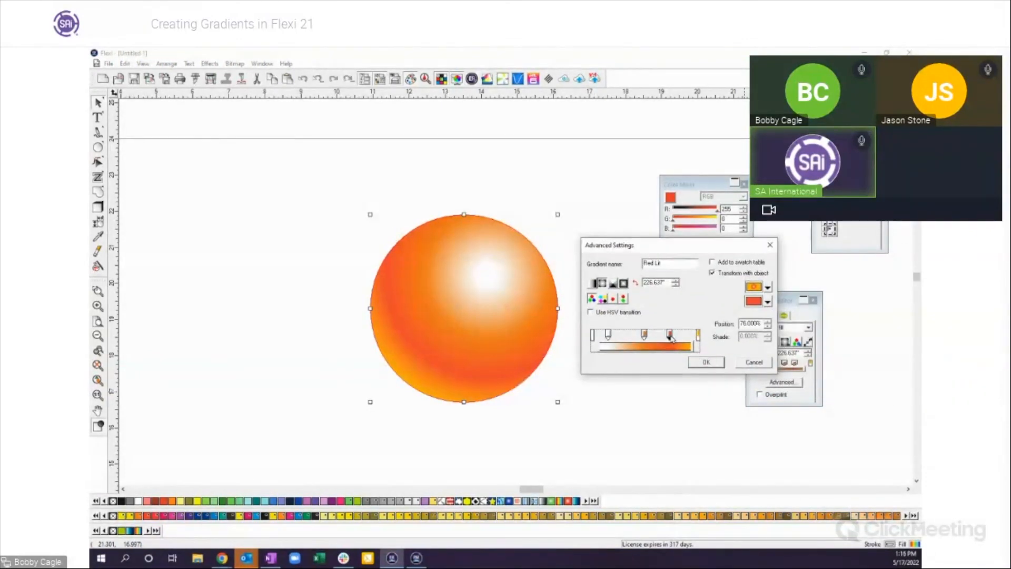
{"action": "left_click", "coordinate": [767, 301]}
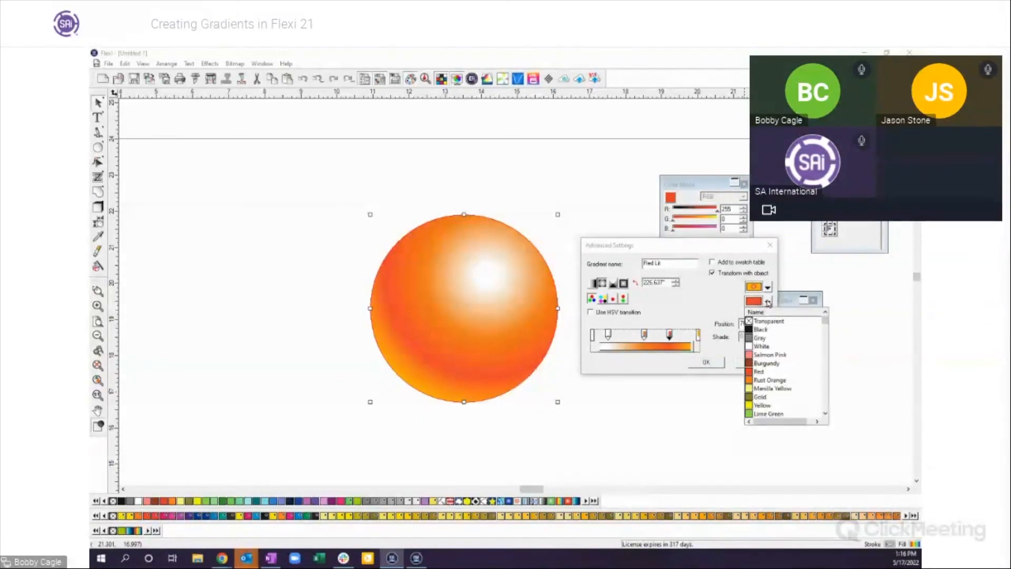
{"action": "left_click", "coordinate": [709, 303]}
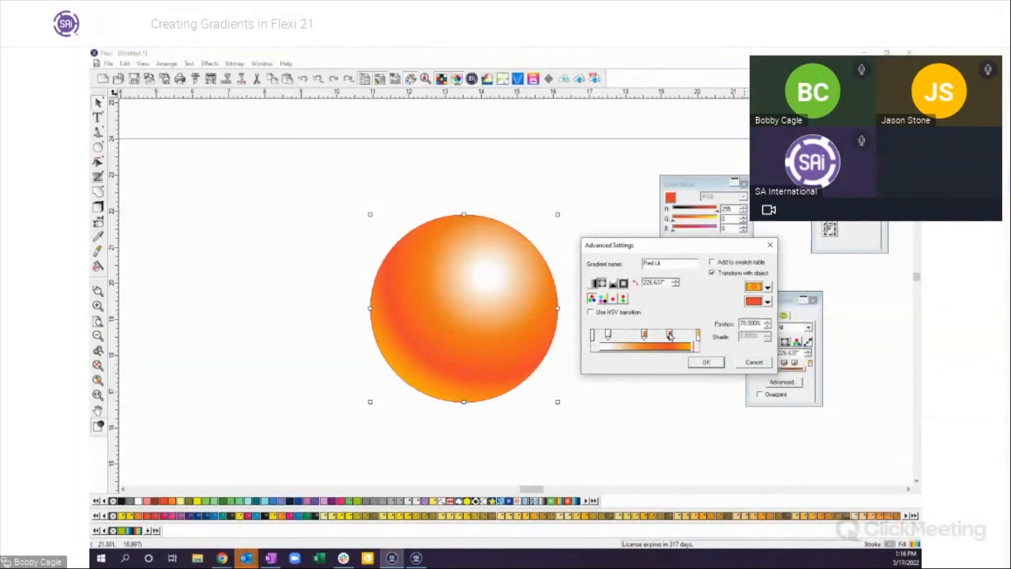
{"action": "left_click", "coordinate": [768, 287]}
{"action": "left_click", "coordinate": [767, 287]}
{"action": "left_click", "coordinate": [768, 301]}
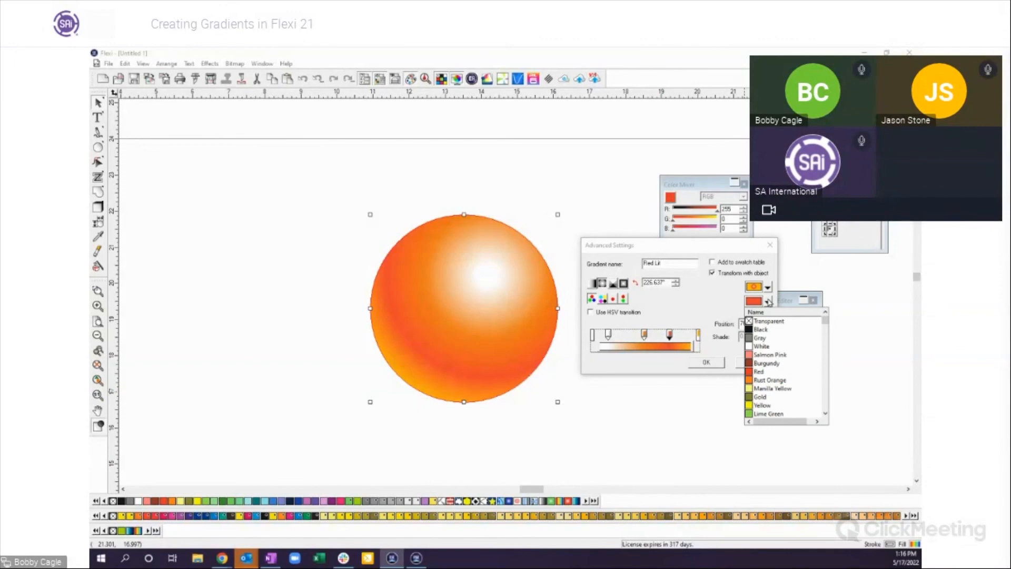
{"action": "left_click", "coordinate": [768, 301]}
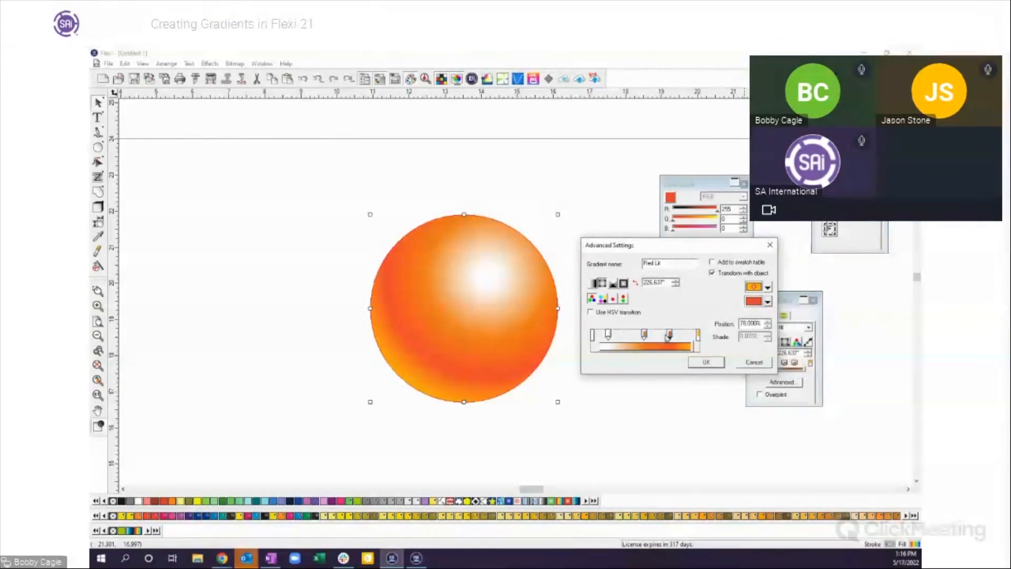
{"action": "left_click_drag", "start_coordinate": [668, 333], "coordinate": [668, 332]}
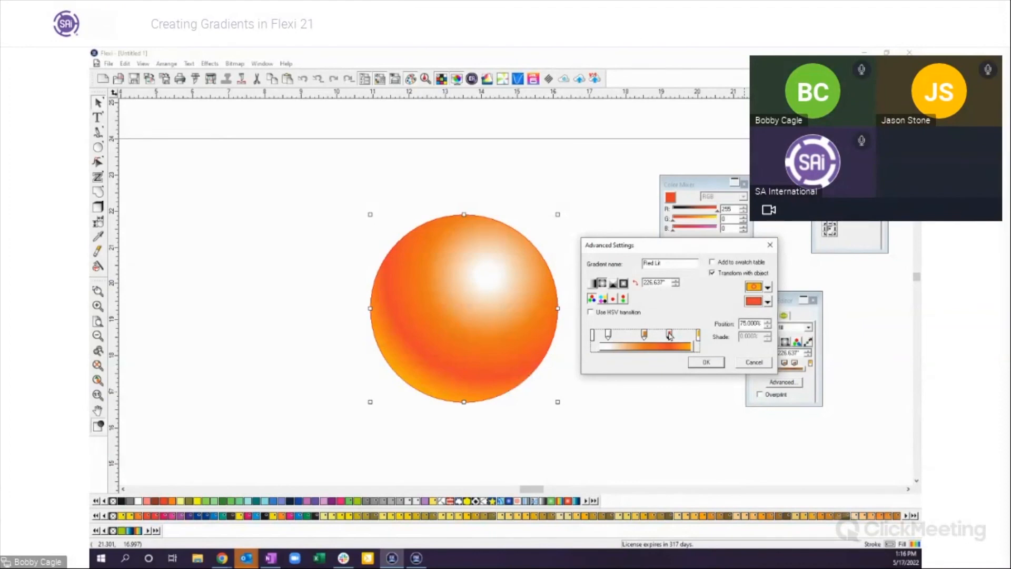
Recolor the sphere gradient's orange stop at 48% to a custom muted gray-purple and apply the gradient settings
{"action": "left_click", "coordinate": [644, 334]}
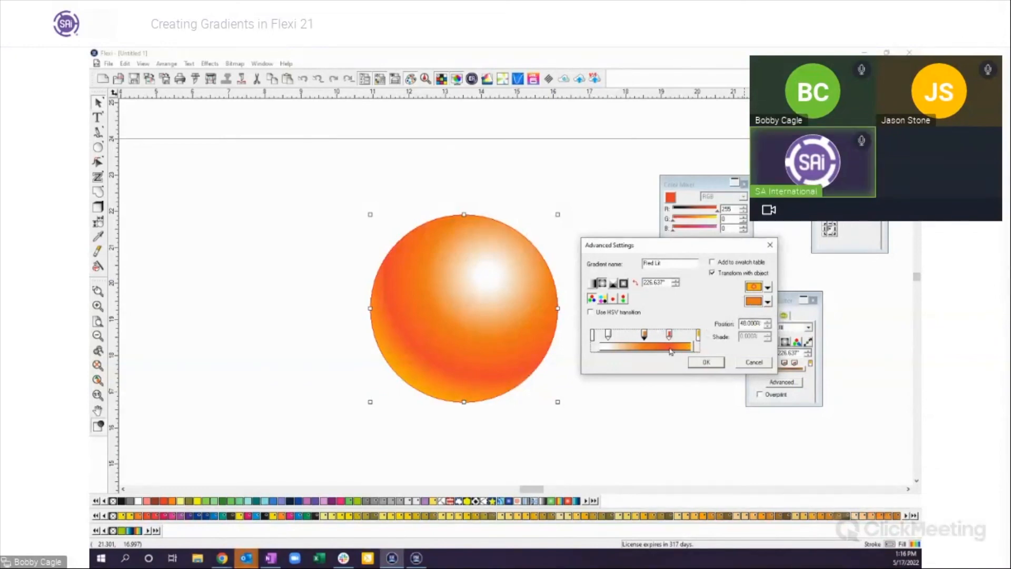
{"action": "left_click", "coordinate": [754, 303]}
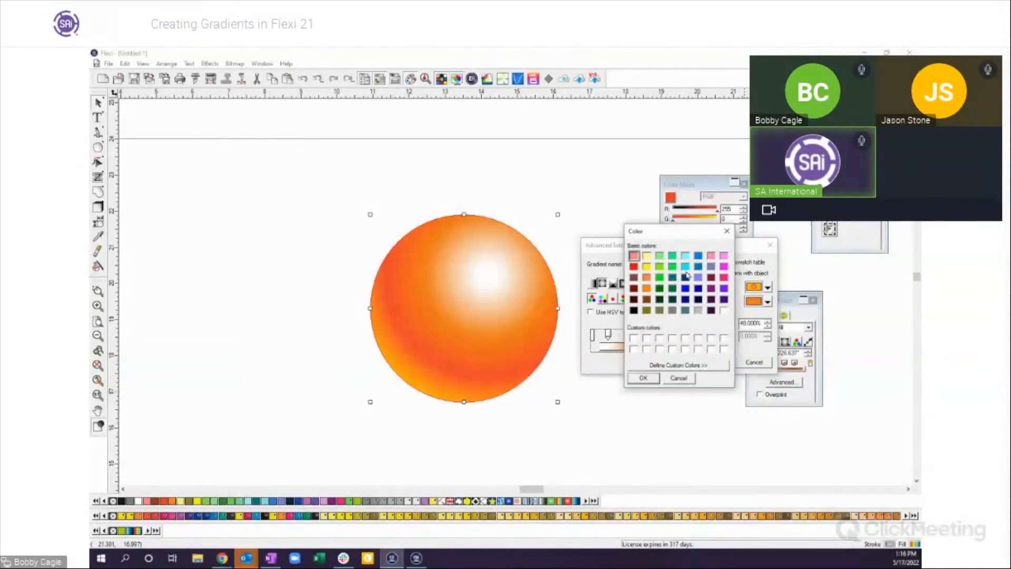
{"action": "left_click", "coordinate": [673, 256]}
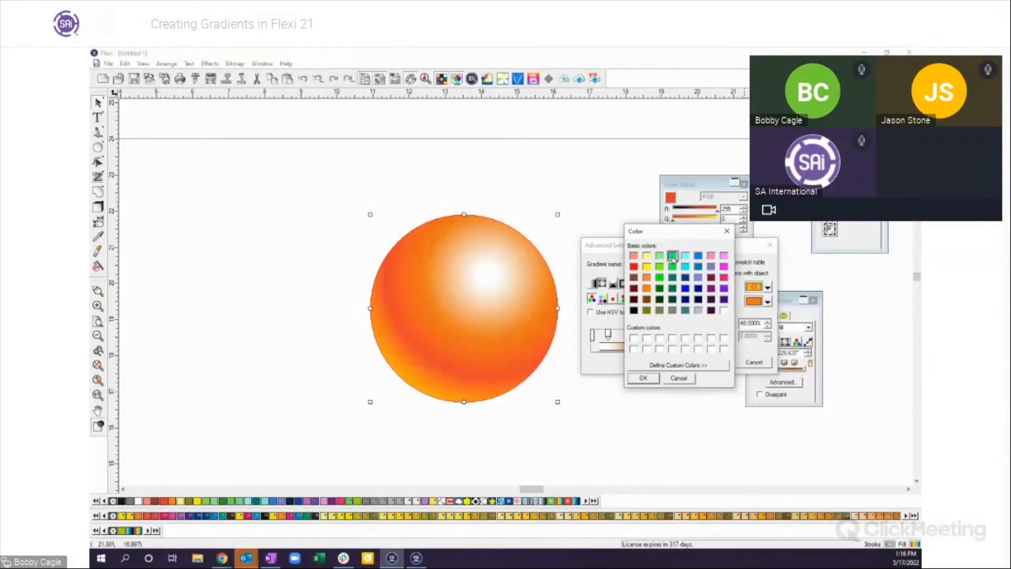
{"action": "left_click", "coordinate": [673, 364]}
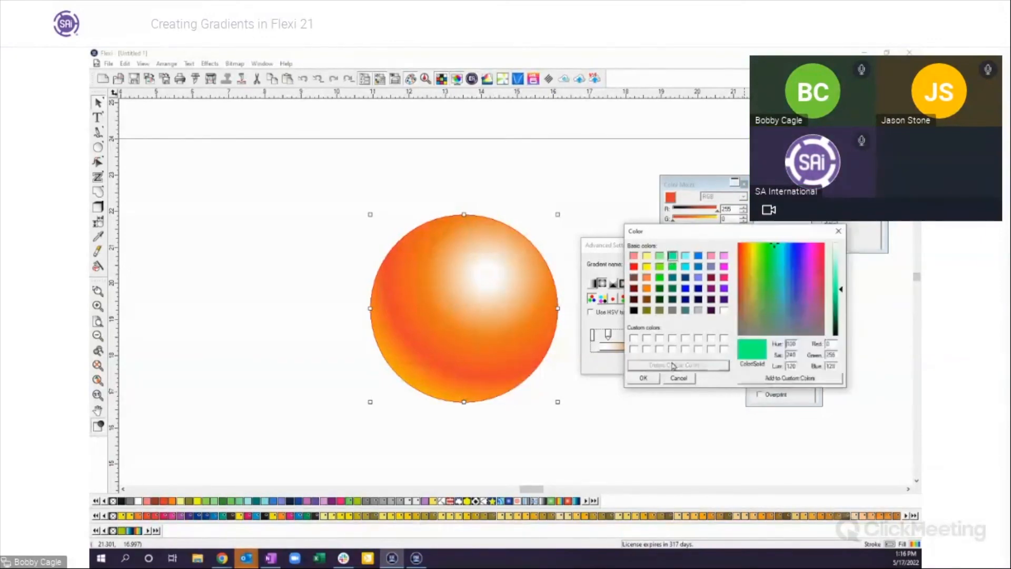
{"action": "left_click", "coordinate": [770, 262]}
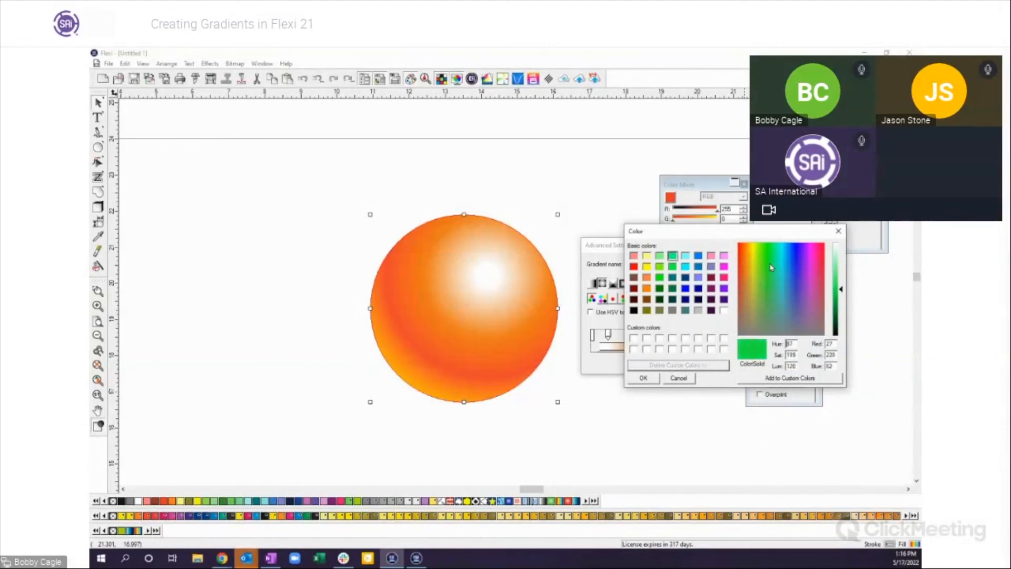
{"action": "left_click", "coordinate": [796, 312]}
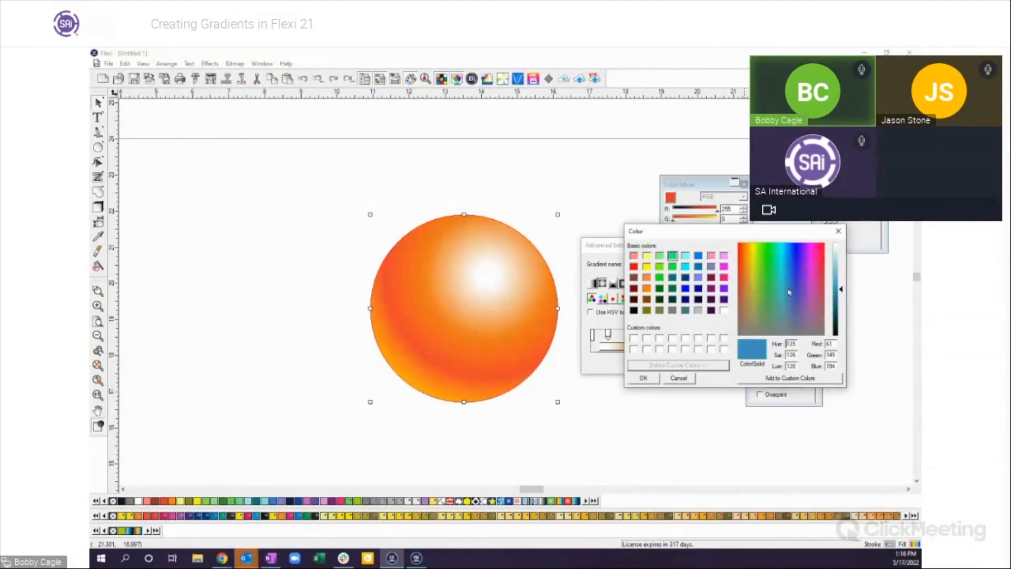
{"action": "left_click", "coordinate": [803, 323]}
{"action": "left_click", "coordinate": [808, 322]}
{"action": "left_click", "coordinate": [643, 378]}
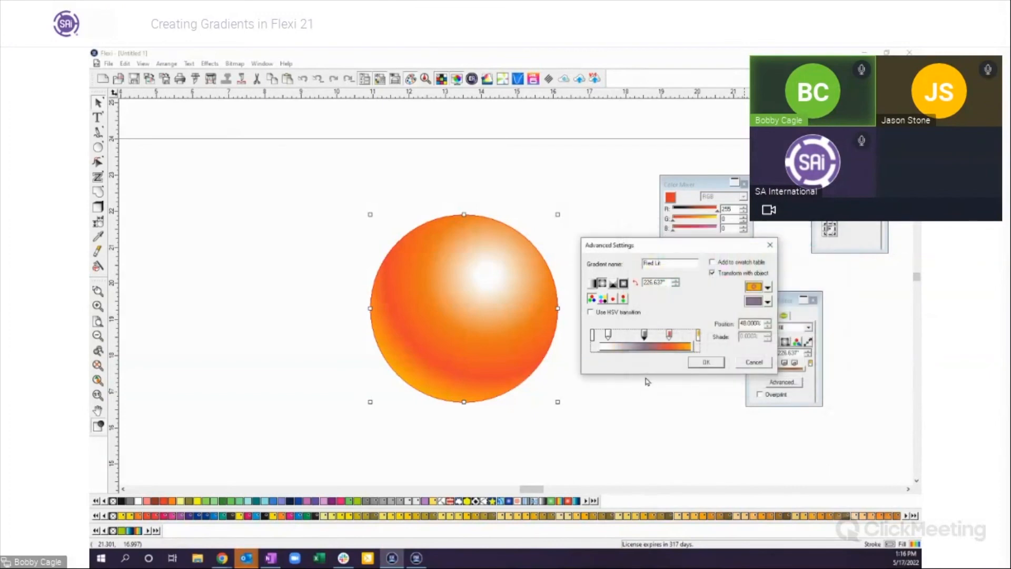
{"action": "left_click", "coordinate": [707, 363]}
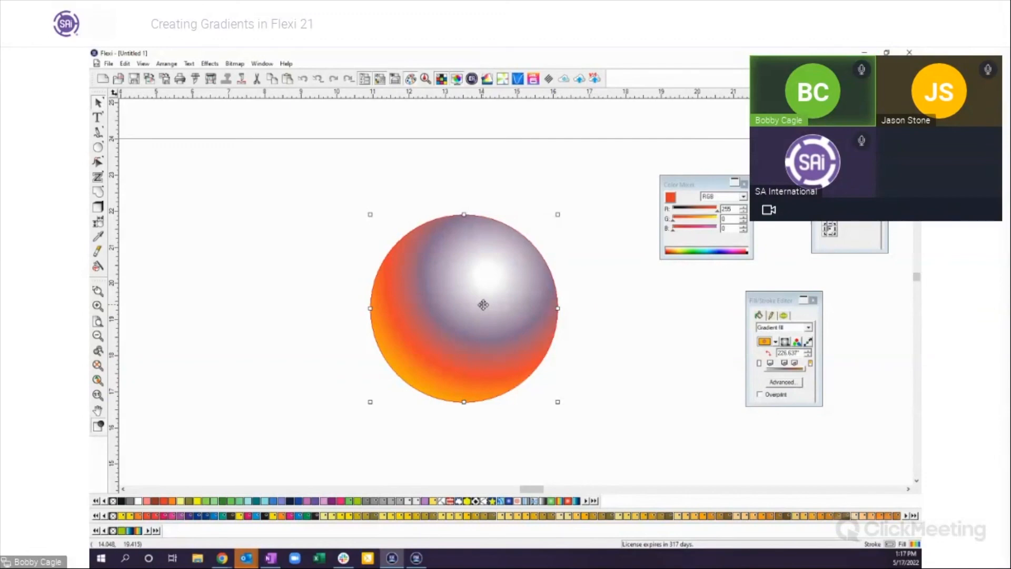
Show the sphere's gradient handles and view the white start stop's color choices in the advanced settings
{"action": "left_click", "coordinate": [808, 341]}
{"action": "left_click", "coordinate": [784, 384]}
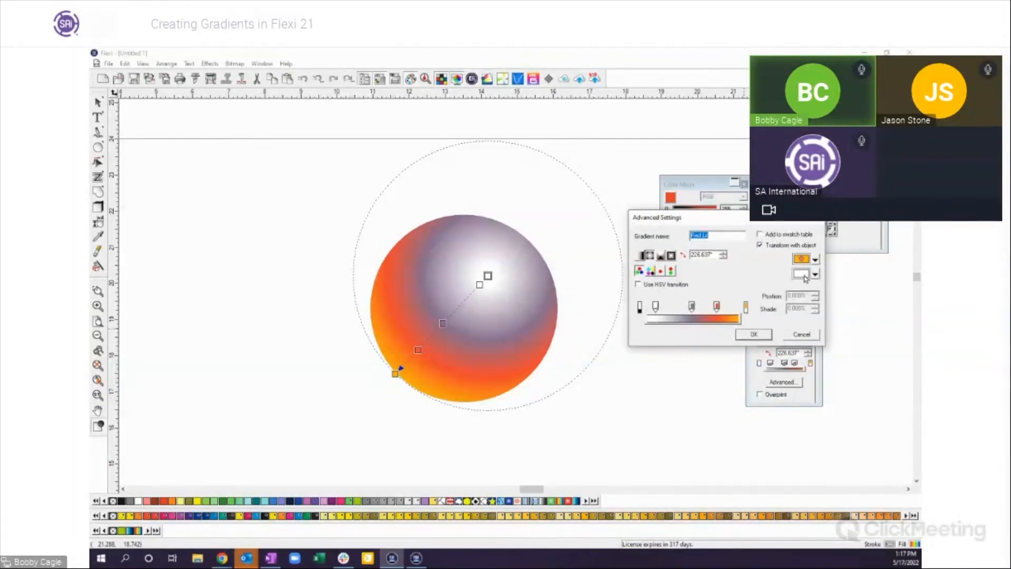
{"action": "left_click", "coordinate": [804, 276]}
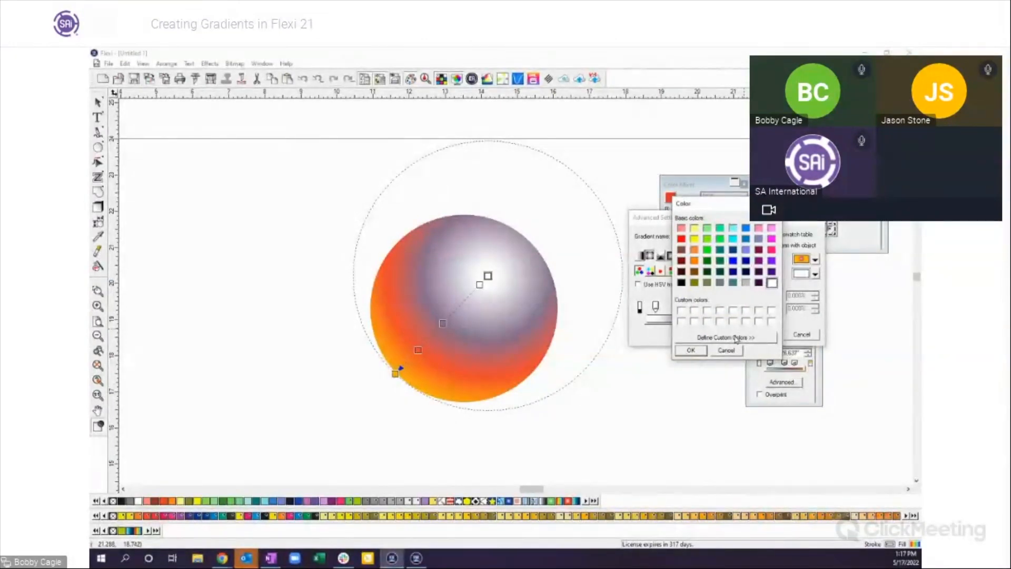
{"action": "left_click", "coordinate": [727, 350]}
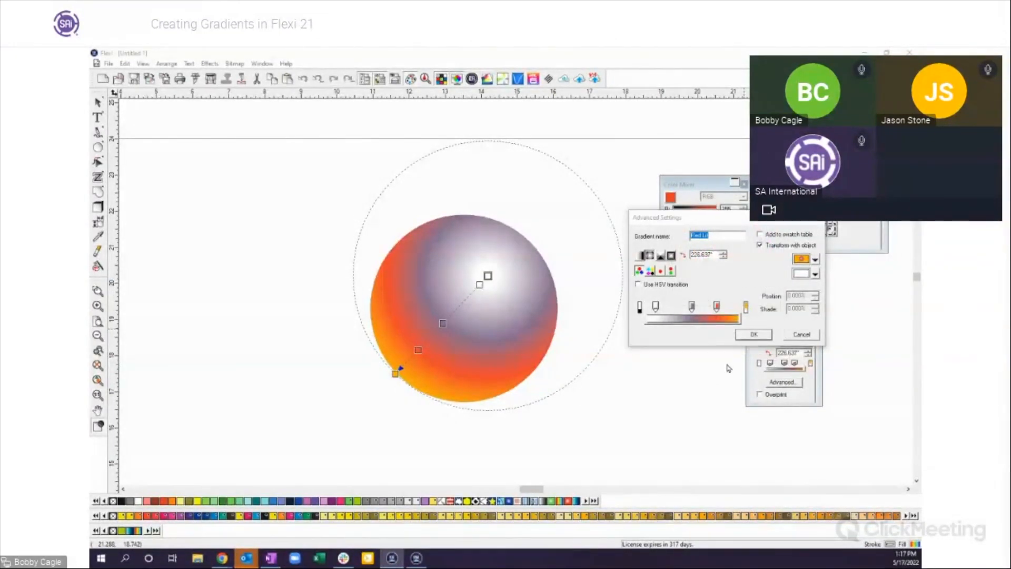
{"action": "left_click", "coordinate": [754, 334]}
{"action": "left_click", "coordinate": [690, 307]}
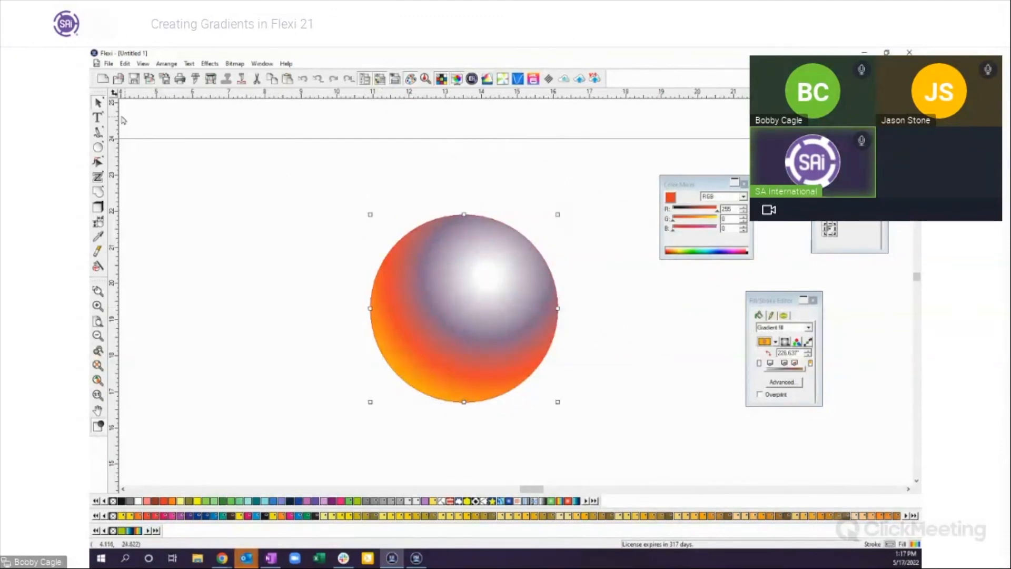
Deselect the sphere and reselect it with a selection box drawn around it
{"action": "left_click", "coordinate": [273, 191]}
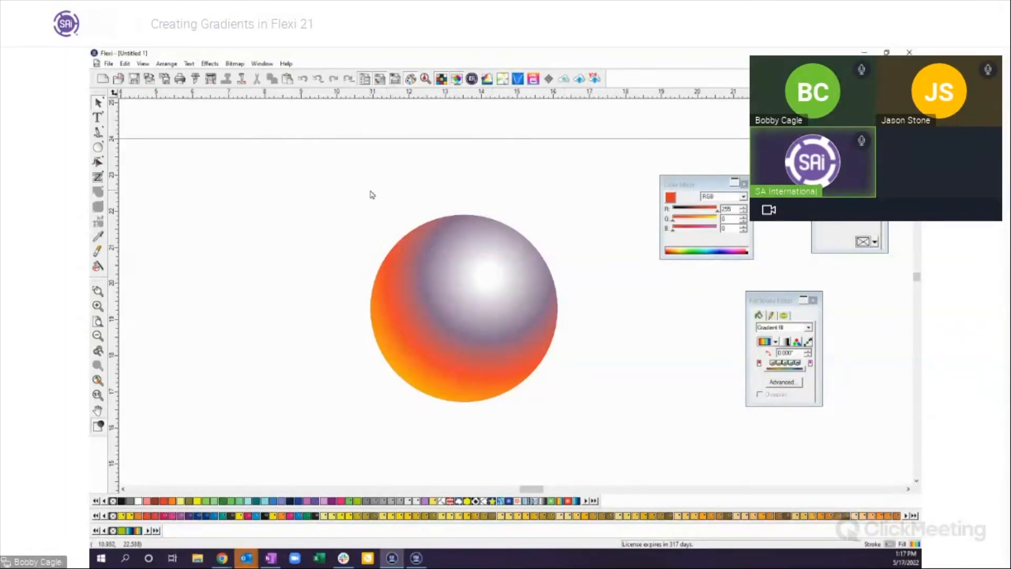
{"action": "left_click_drag", "start_coordinate": [340, 189], "coordinate": [601, 424]}
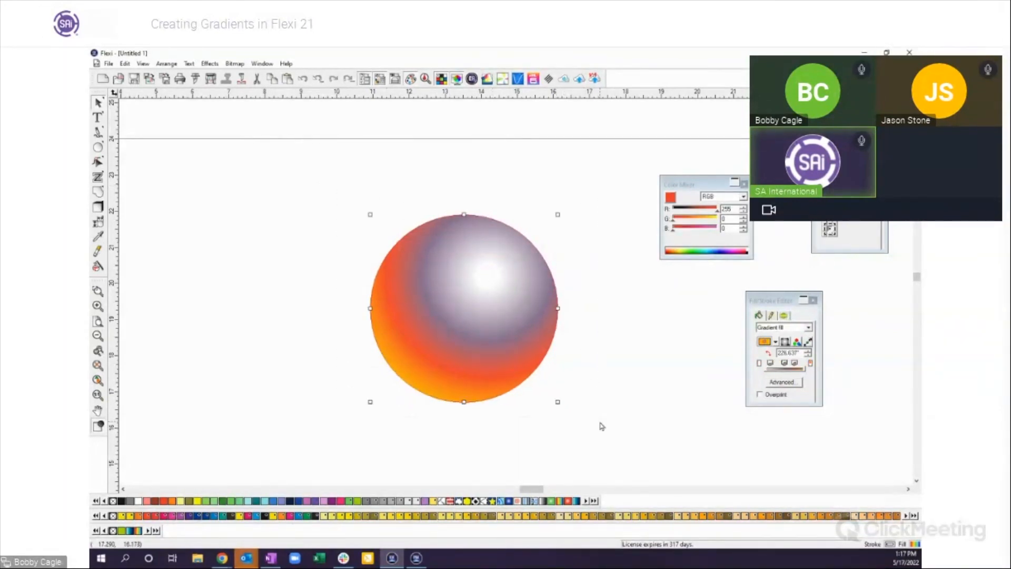